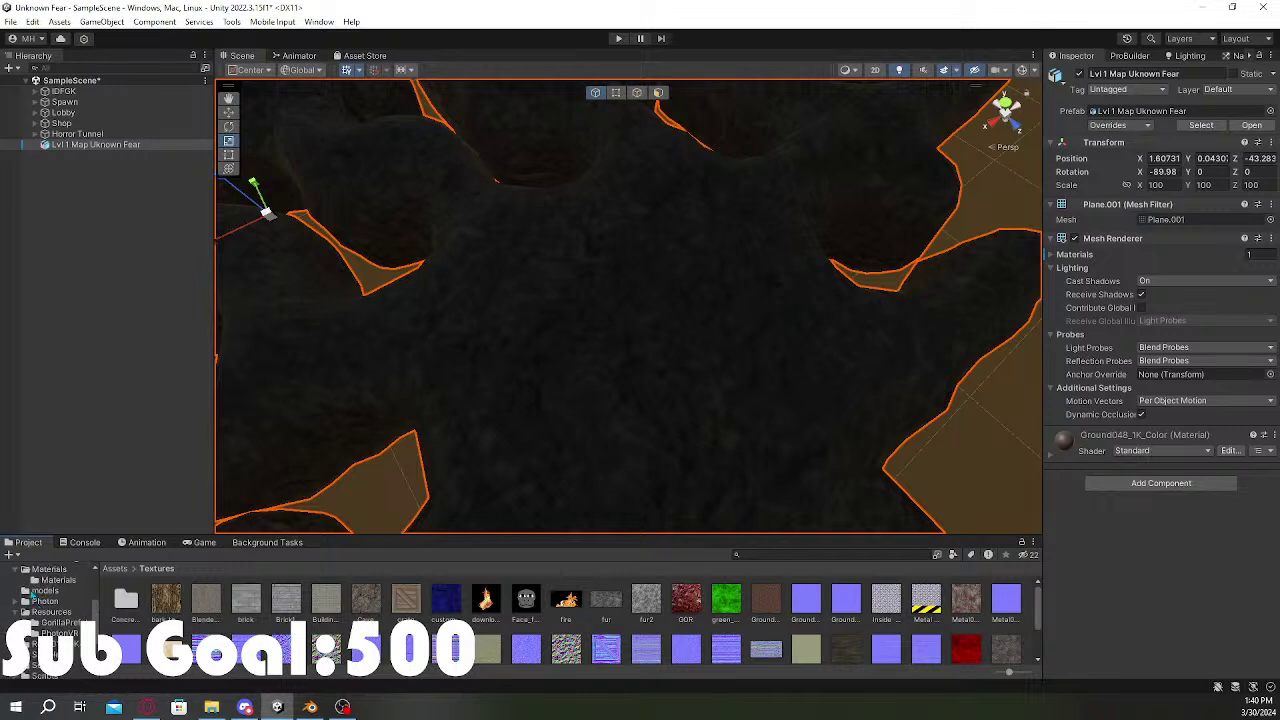
Step: Set the smoothness of the Ground048_1K_Color material in the Materials folder to 0
{"action": "left_click", "coordinate": [44, 573]}
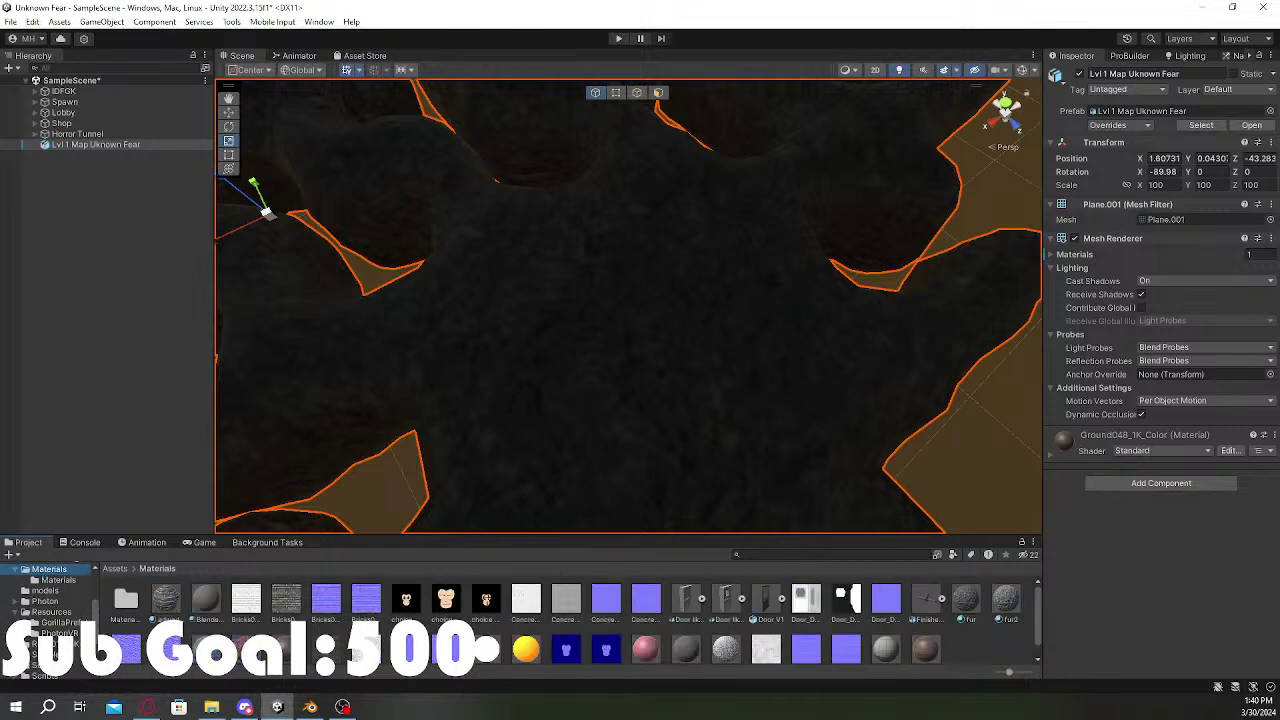
{"action": "left_click", "coordinate": [285, 646]}
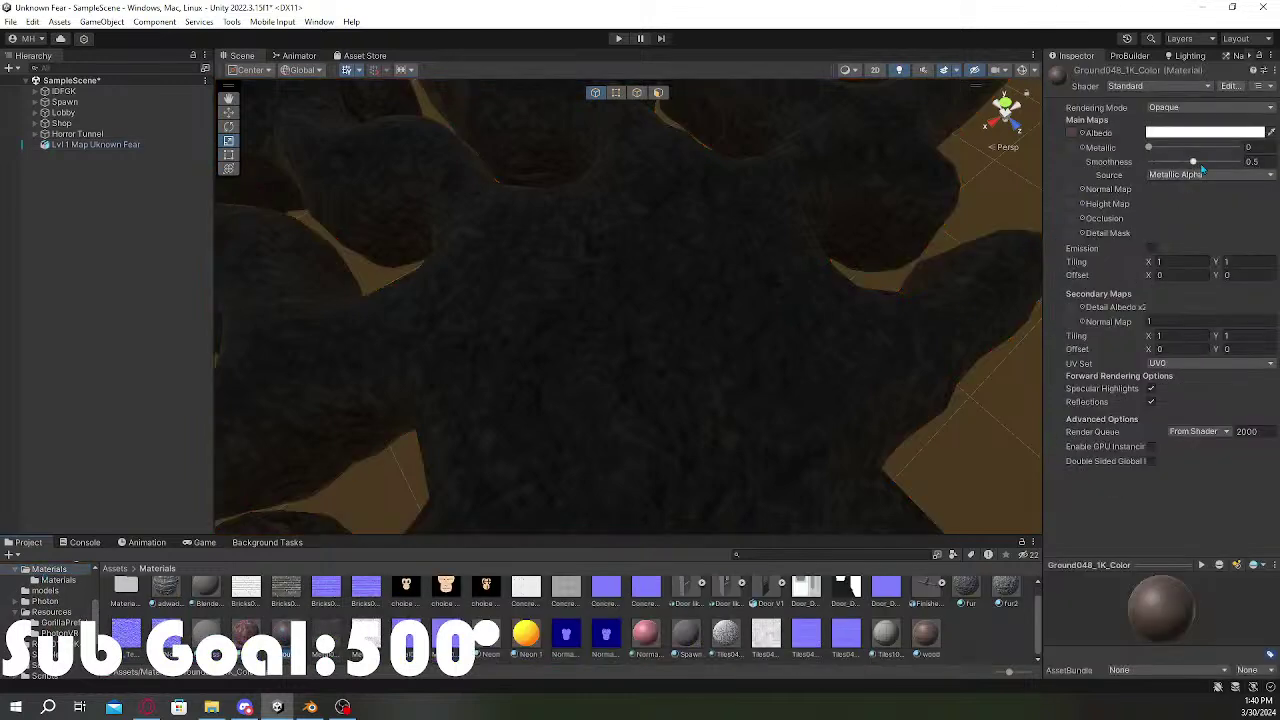
{"action": "left_click_drag", "start_coordinate": [1193, 161], "coordinate": [1149, 161]}
Step: Assign the Ground normal texture from the Textures folder to the material's main and secondary normal map slots
{"action": "scroll", "coordinate": [66, 678], "scroll_direction": "down", "scroll_amount": 3}
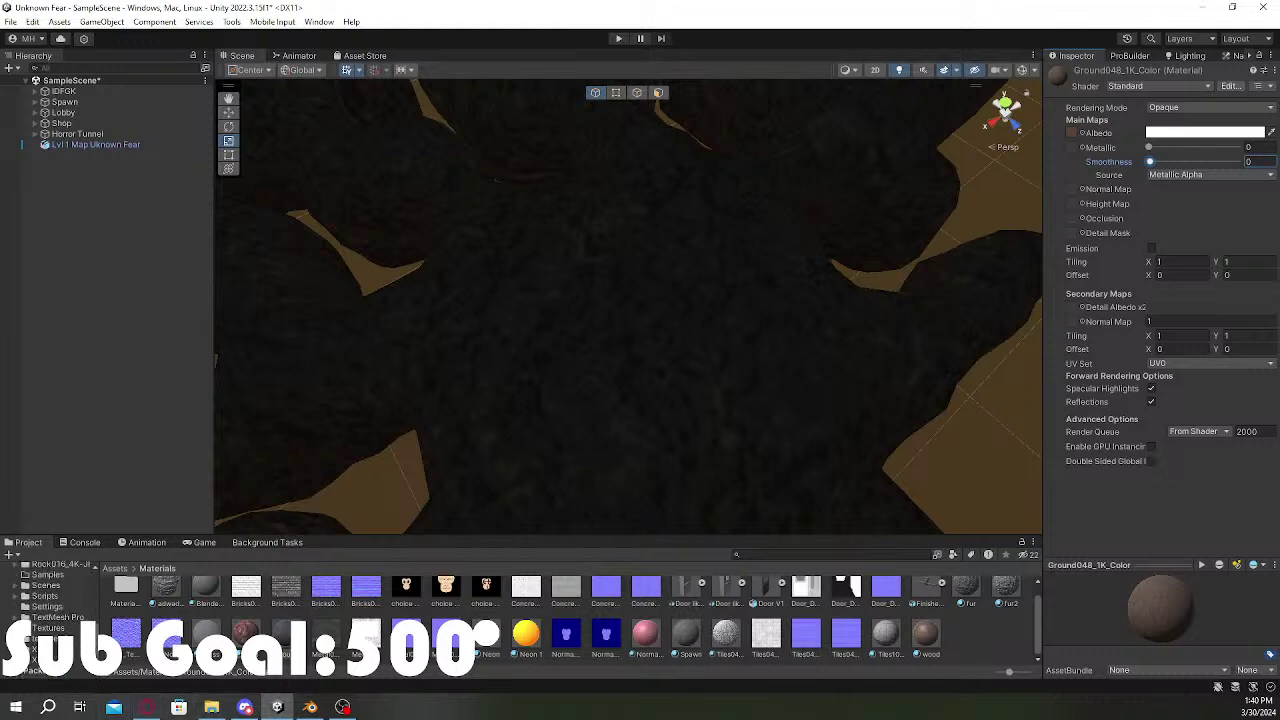
{"action": "left_click", "coordinate": [48, 627]}
{"action": "left_click_drag", "start_coordinate": [811, 596], "coordinate": [1078, 193]}
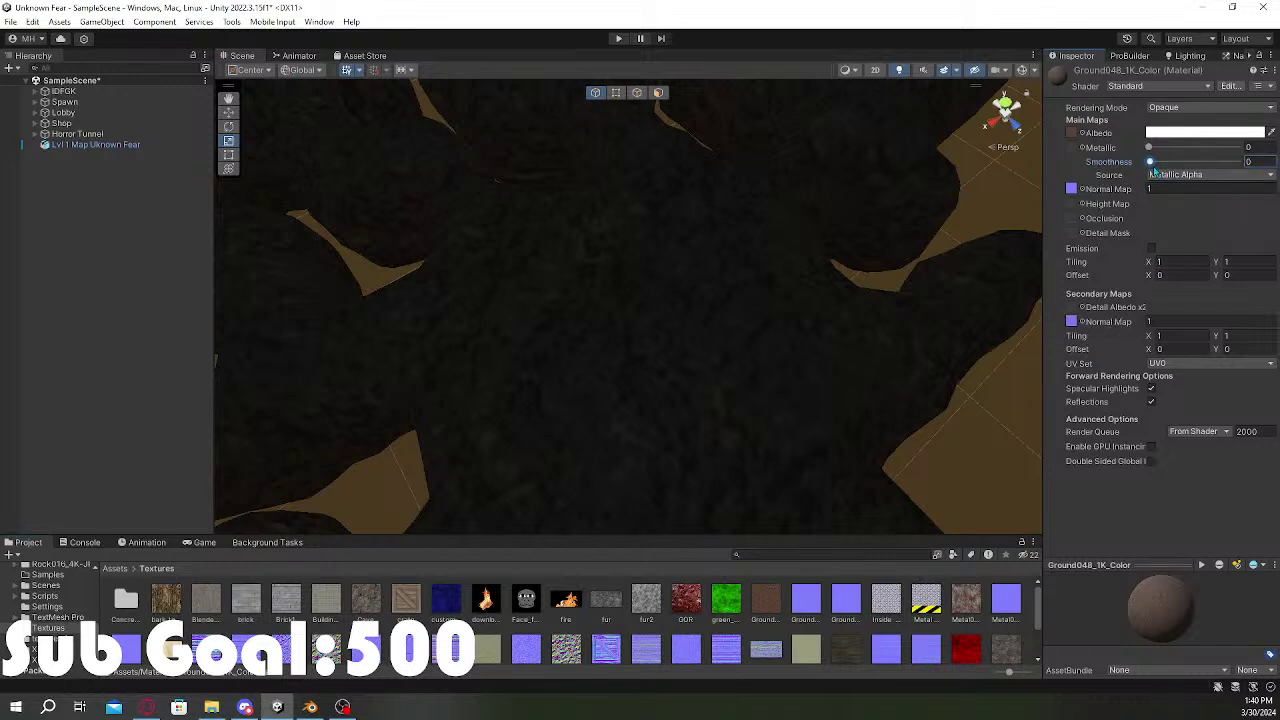
Step: Keep the material's smoothness at 0 and set its secondary normal map strength to 2
{"action": "mouse_move", "coordinate": [1152, 162]}
{"action": "left_mouse_down"}
{"action": "mouse_move", "coordinate": [1215, 162]}
{"action": "mouse_move", "coordinate": [1150, 163]}
{"action": "left_mouse_up"}
{"action": "left_click", "coordinate": [1168, 320]}
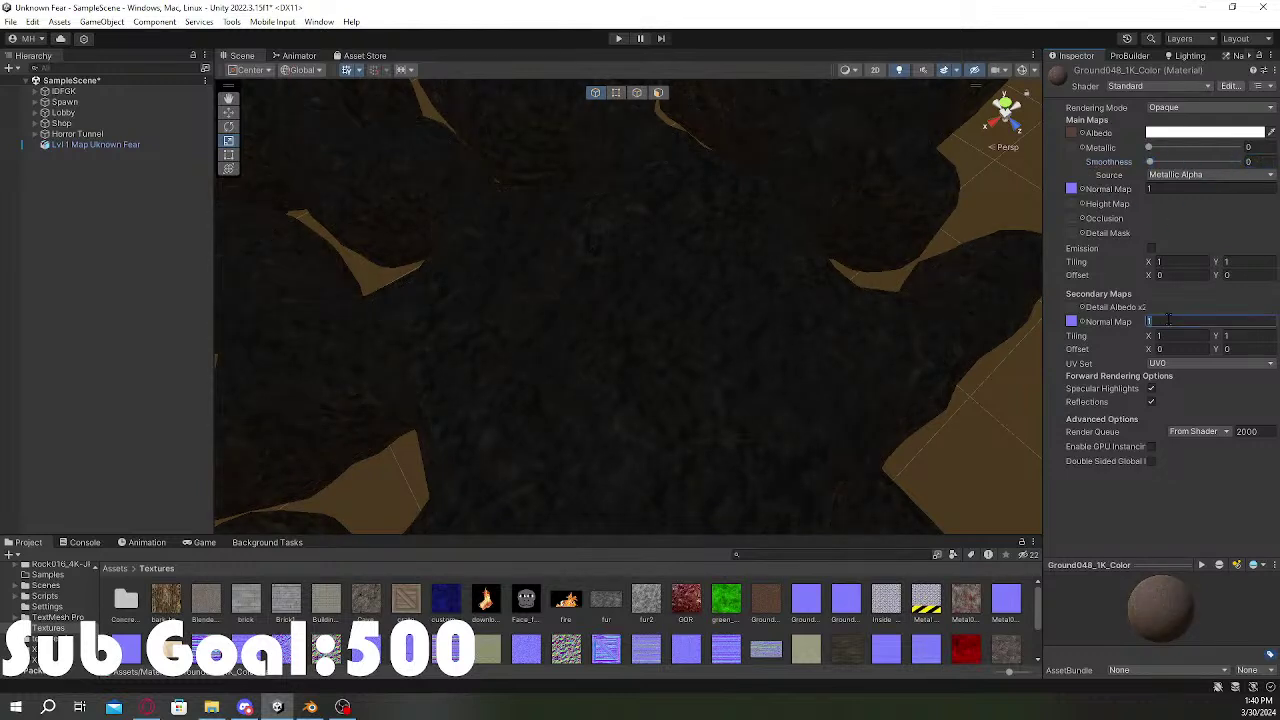
{"action": "left_click", "coordinate": [963, 473]}
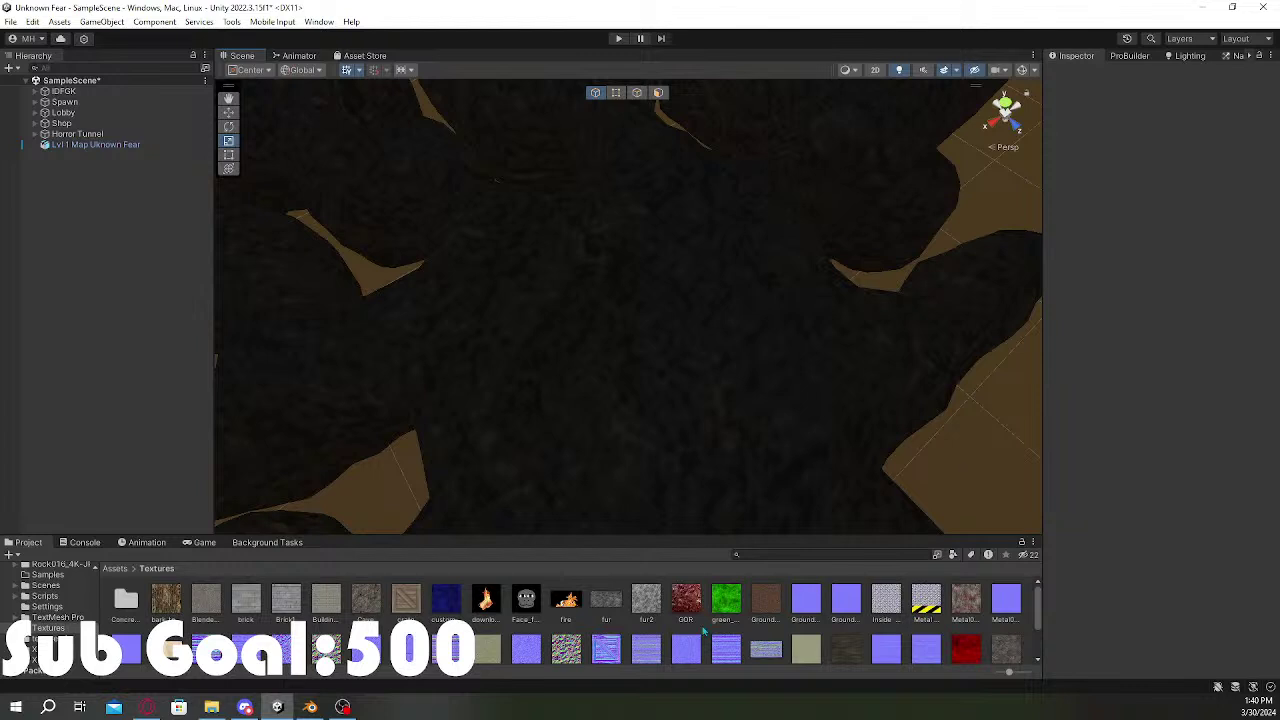
{"action": "key", "text": "ctrl+z"}
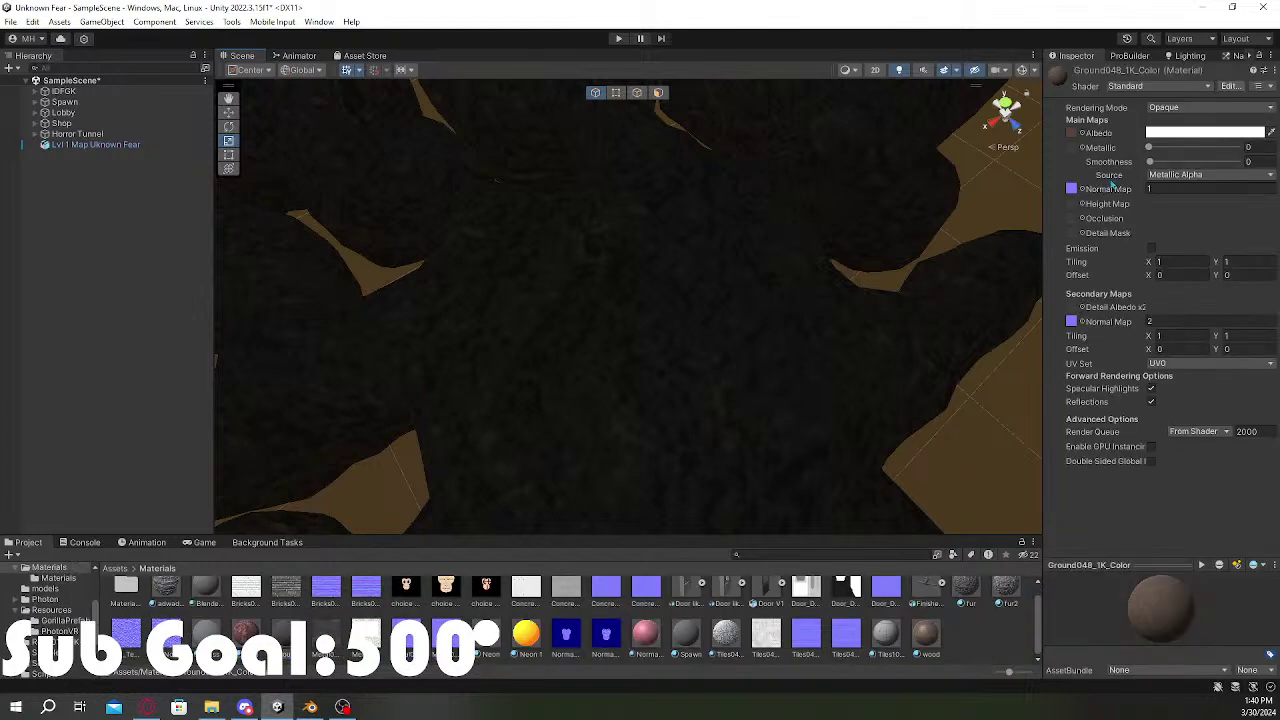
Step: Set the material's main map tiling to 3 in X and 3 in Y
{"action": "left_click", "coordinate": [1190, 261]}
{"action": "type", "text": "3"}
{"action": "key", "text": "Tab"}
{"action": "type", "text": "3"}
Step: Delete the Lvl 1 Map Uknown Fear object from the scene
{"action": "right_click_drag", "start_coordinate": [895, 297], "coordinate": [363, 247]}
{"action": "double_click", "coordinate": [96, 145]}
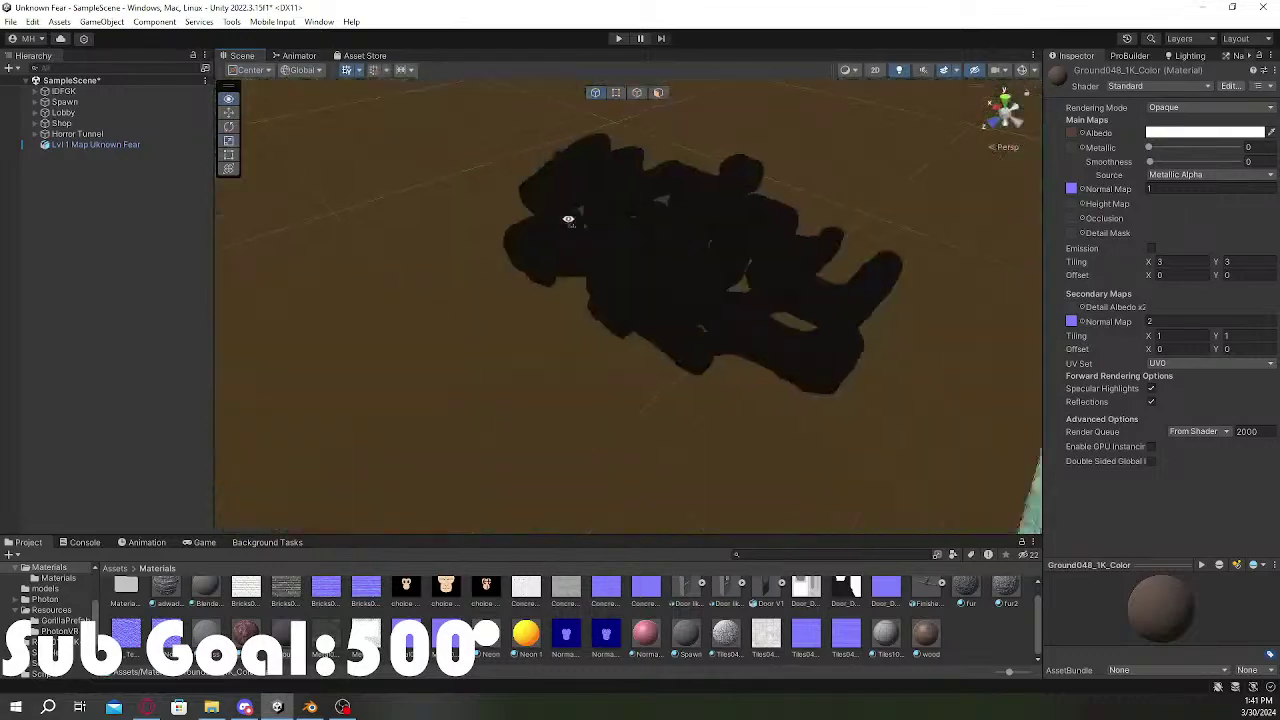
{"action": "right_click", "coordinate": [122, 143]}
{"action": "left_click", "coordinate": [160, 241]}
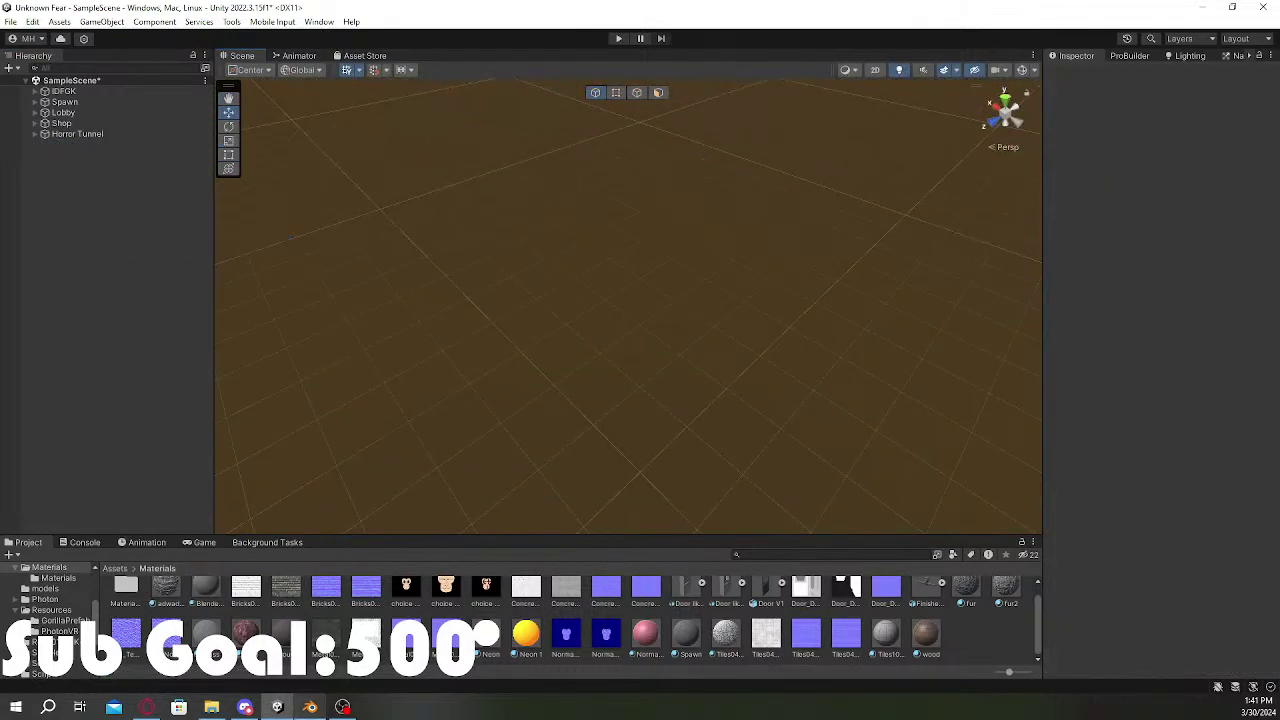
Step: Switch to Blender, unwrap the whole map mesh and reproject its UVs using Smart UV Project with a 66° angle limit
{"action": "left_click", "coordinate": [310, 707]}
{"action": "key", "text": "Tab"}
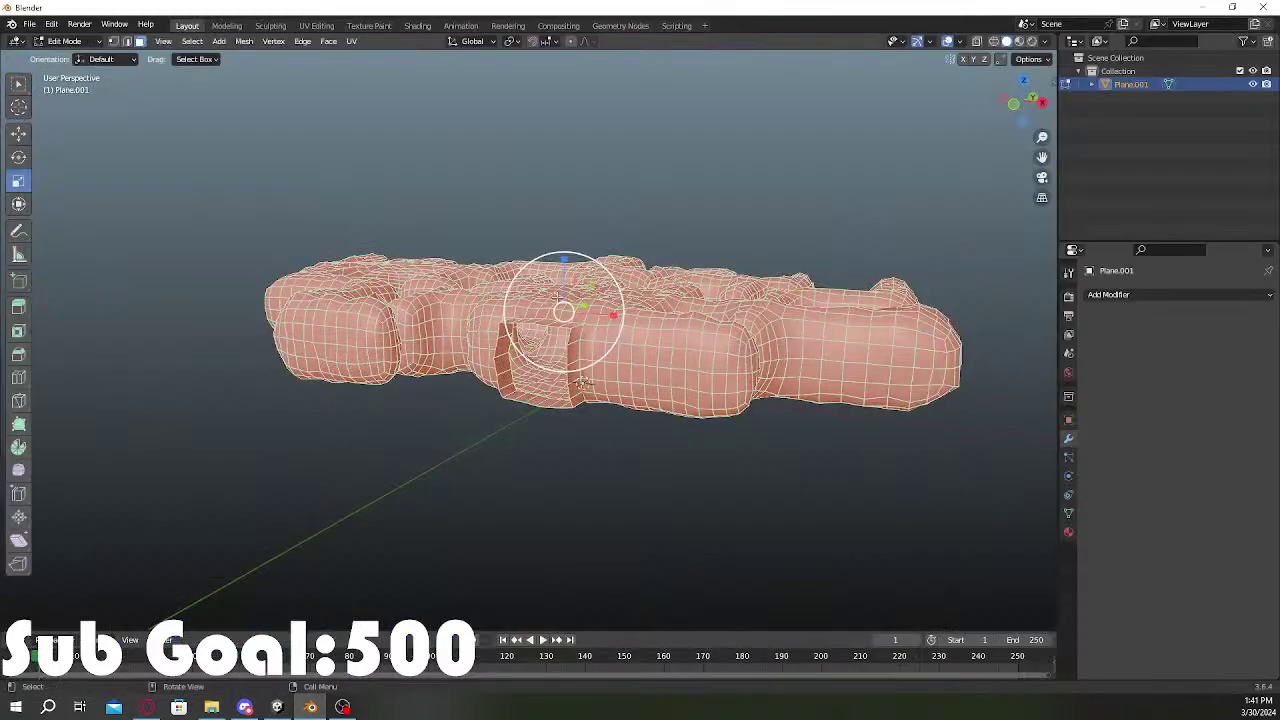
{"action": "key", "text": "u"}
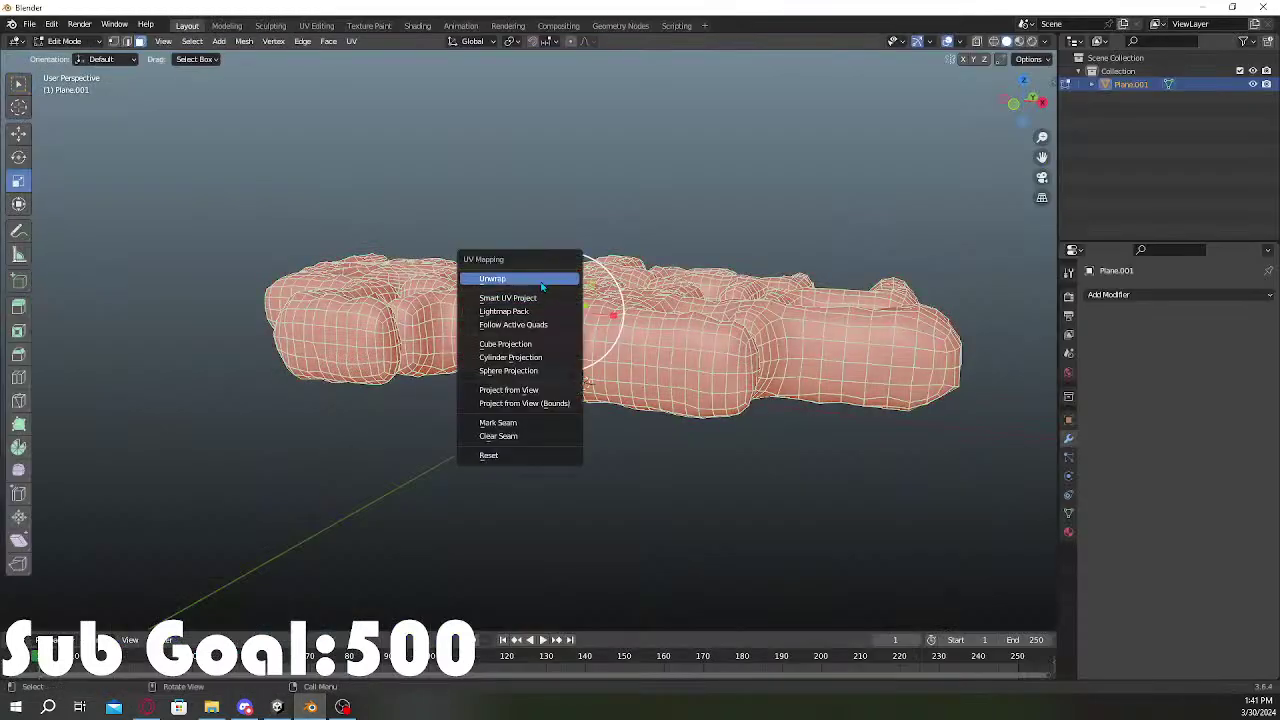
{"action": "key", "text": "Return"}
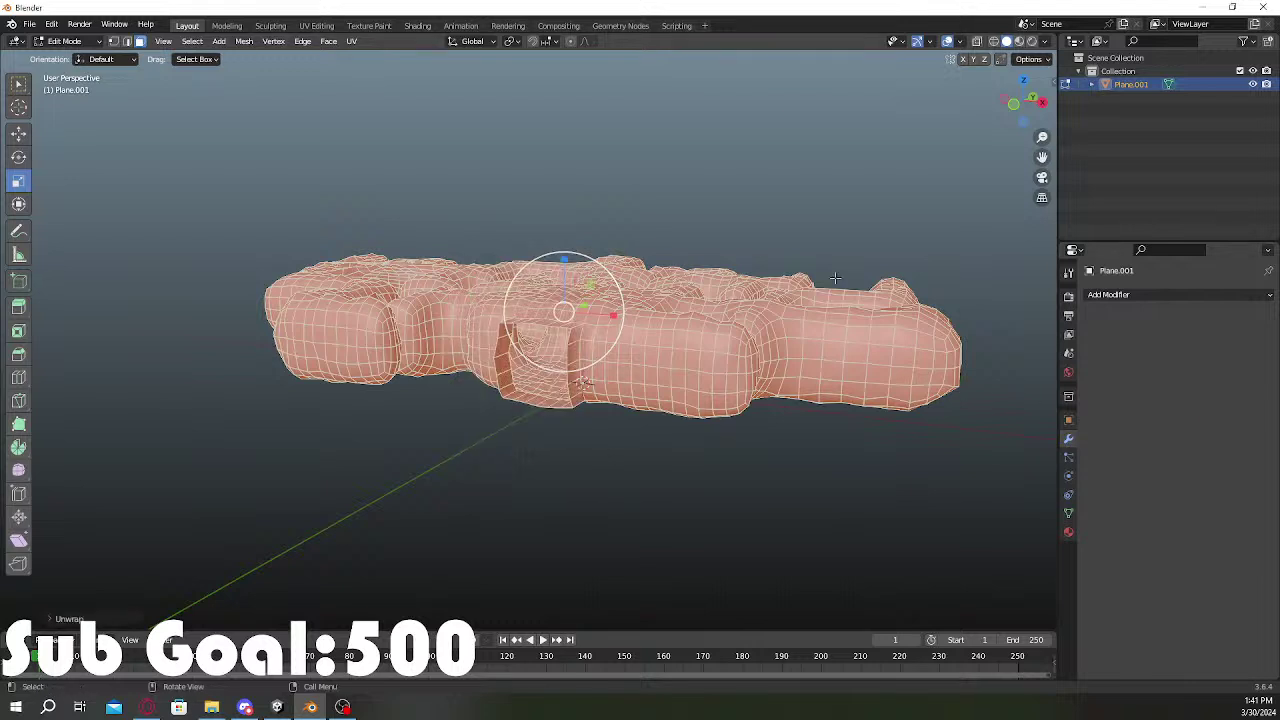
{"action": "key", "text": "u"}
{"action": "left_click", "coordinate": [596, 281]}
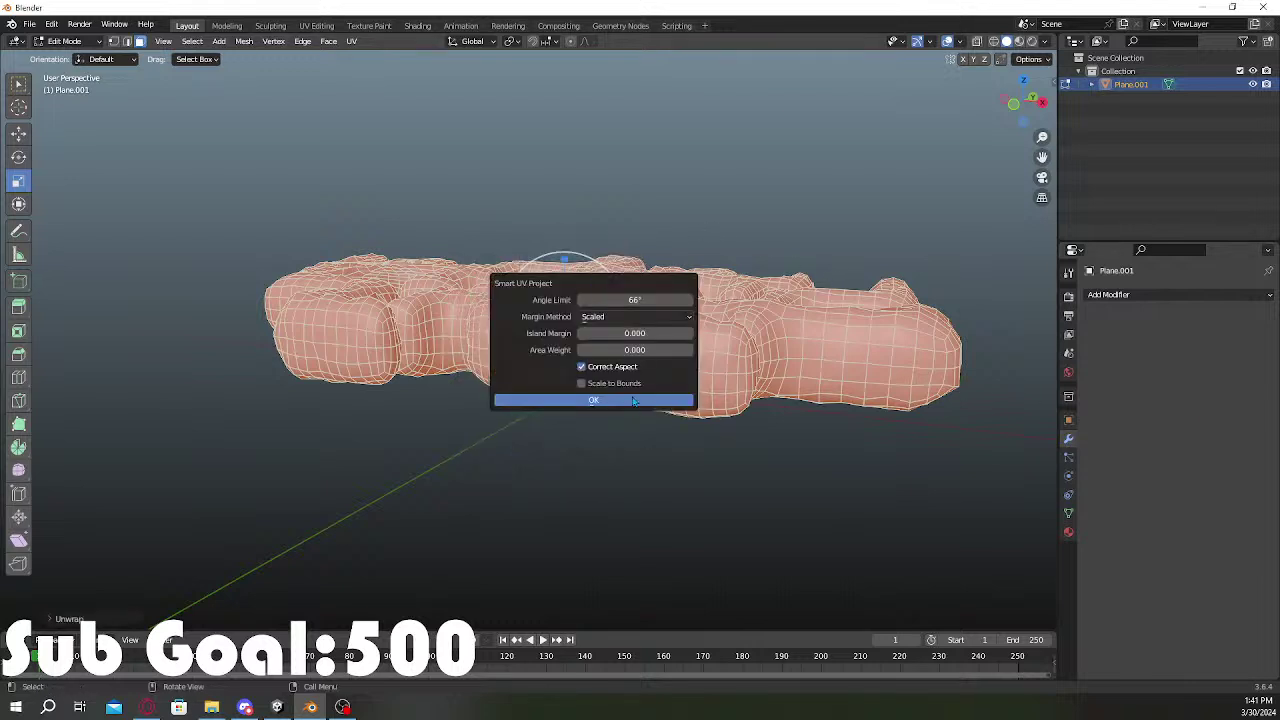
{"action": "left_click", "coordinate": [648, 402]}
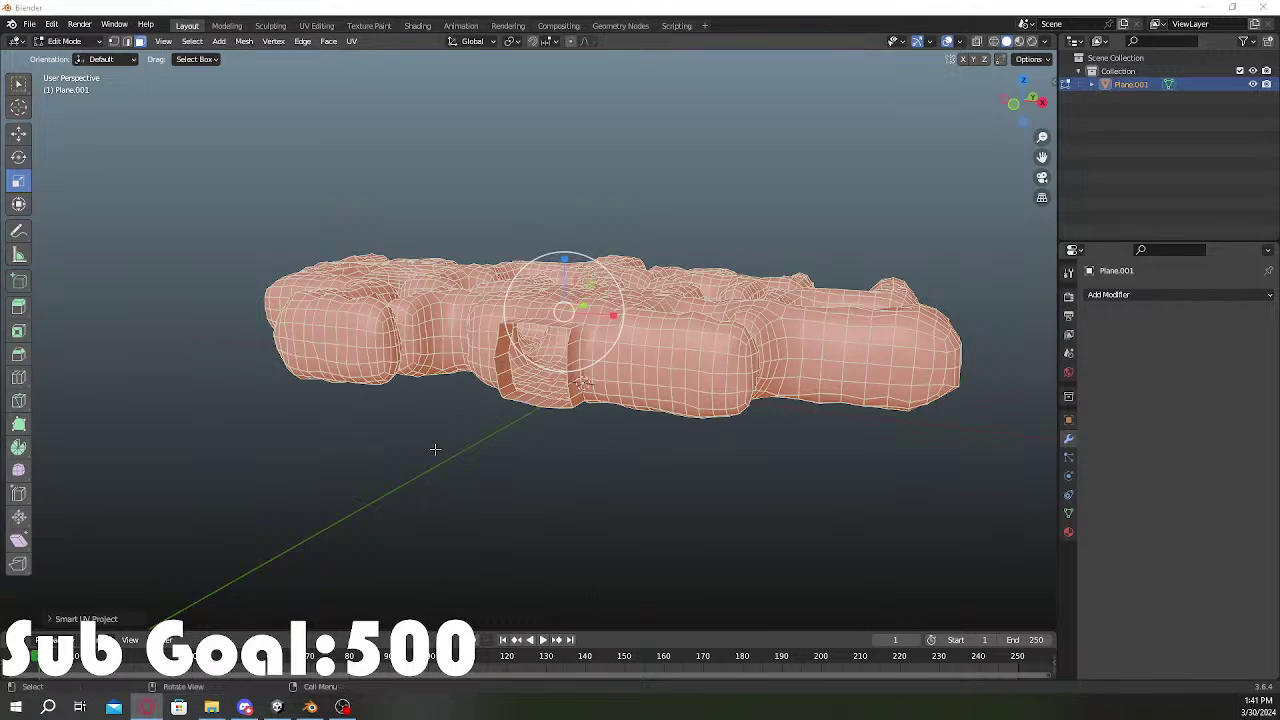
Step: Export the map mesh from Object Mode to the Documents folder as Lvl 1 Map Uknown Fear Updated.fbx
{"action": "key", "text": "Tab"}
{"action": "left_click", "coordinate": [29, 24]}
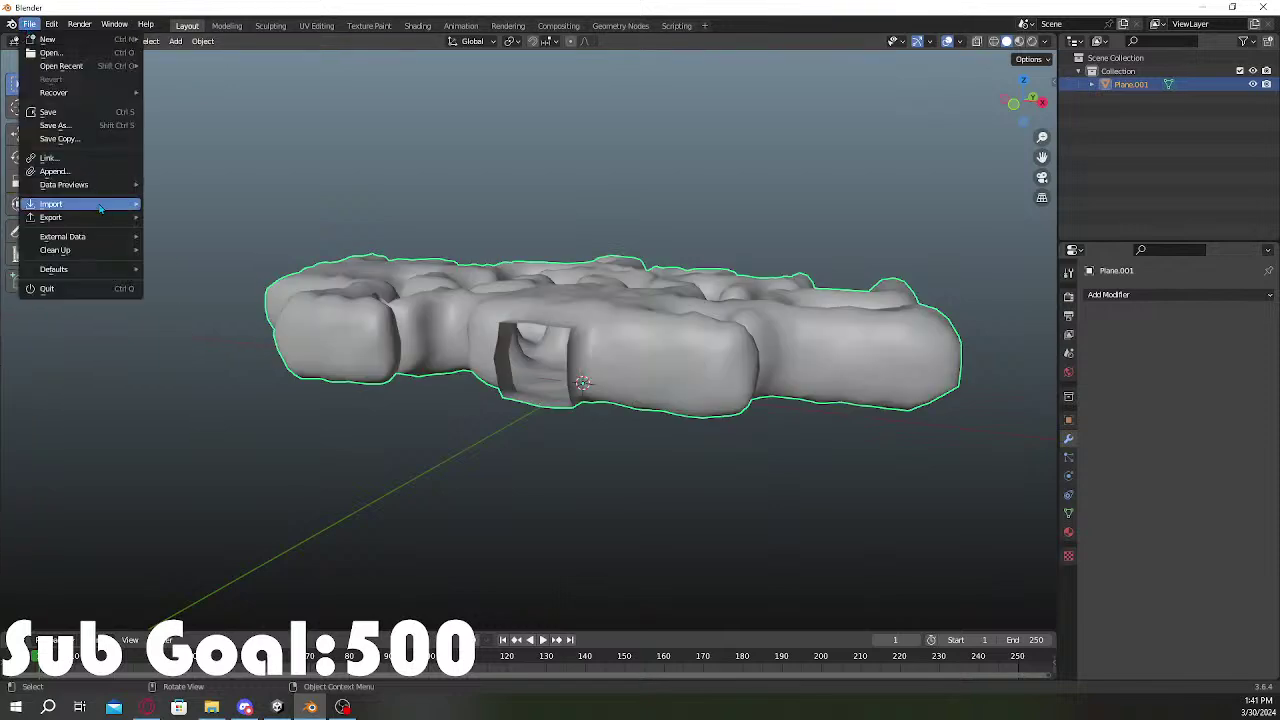
{"action": "mouse_move", "coordinate": [90, 220]}
{"action": "left_click", "coordinate": [175, 350]}
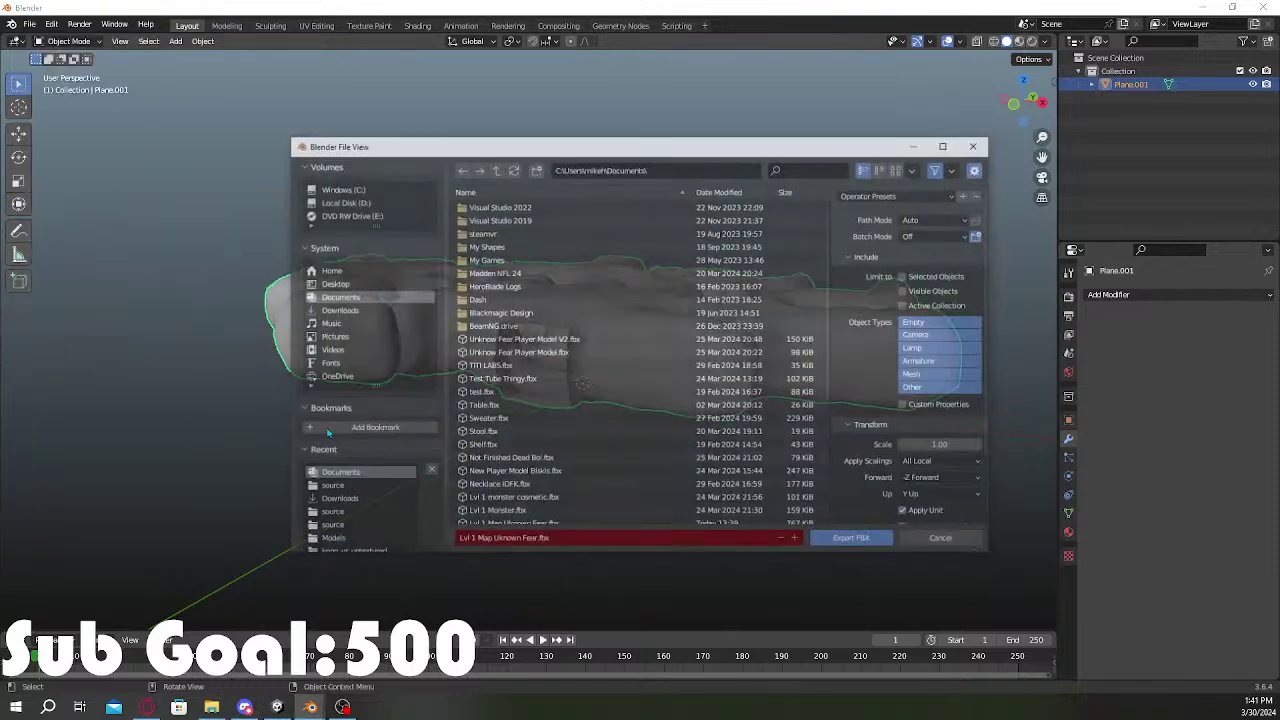
{"action": "left_click", "coordinate": [540, 541]}
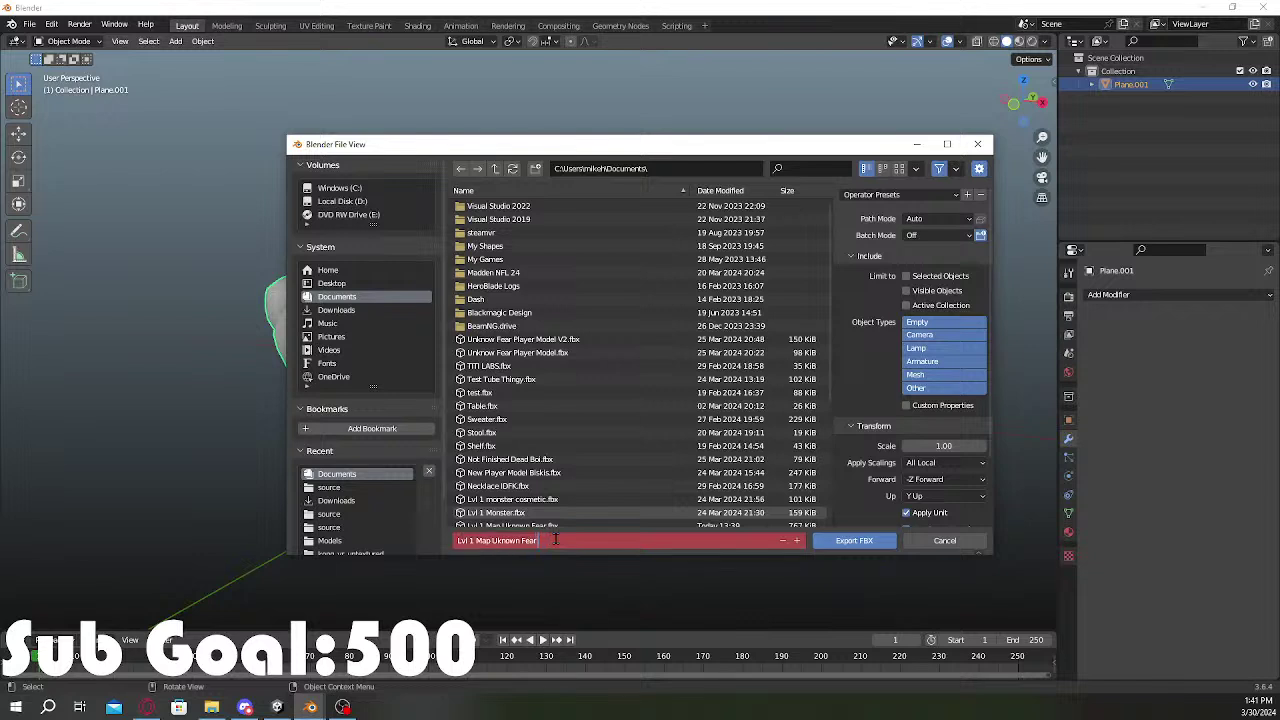
{"action": "type", "text": "uPDAT"}
{"action": "key", "text": "Return"}
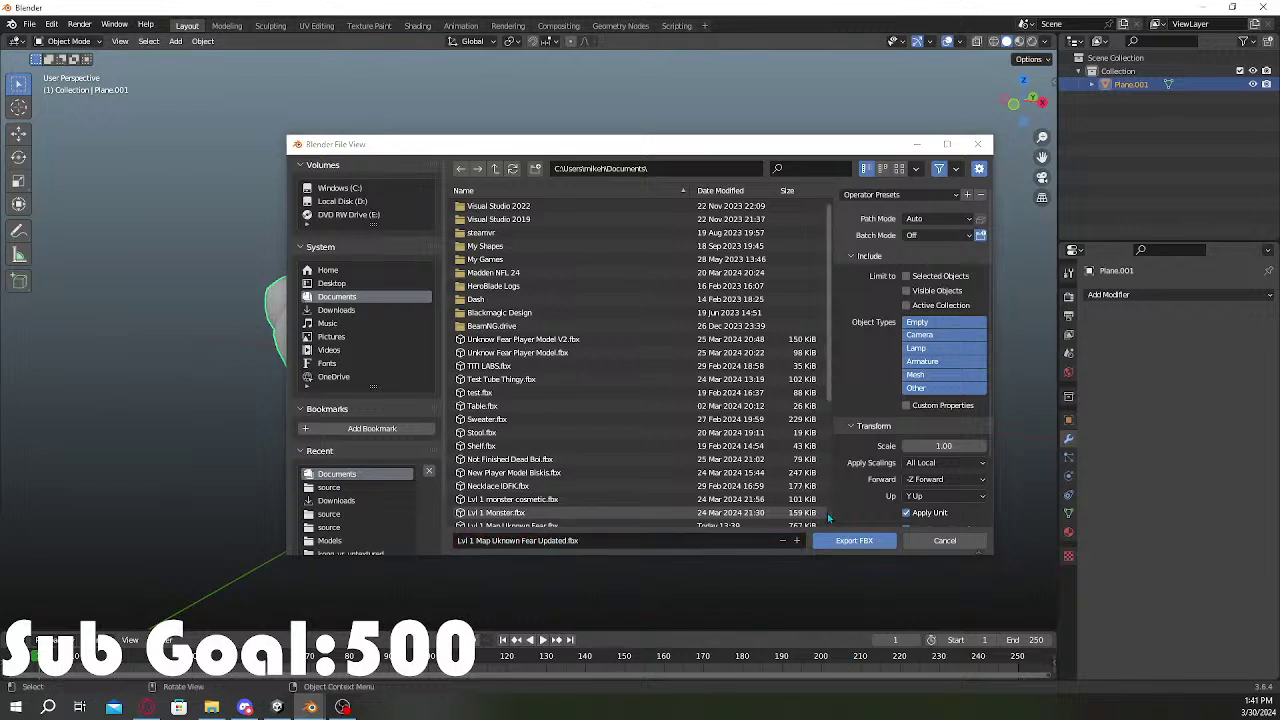
{"action": "left_click", "coordinate": [862, 542]}
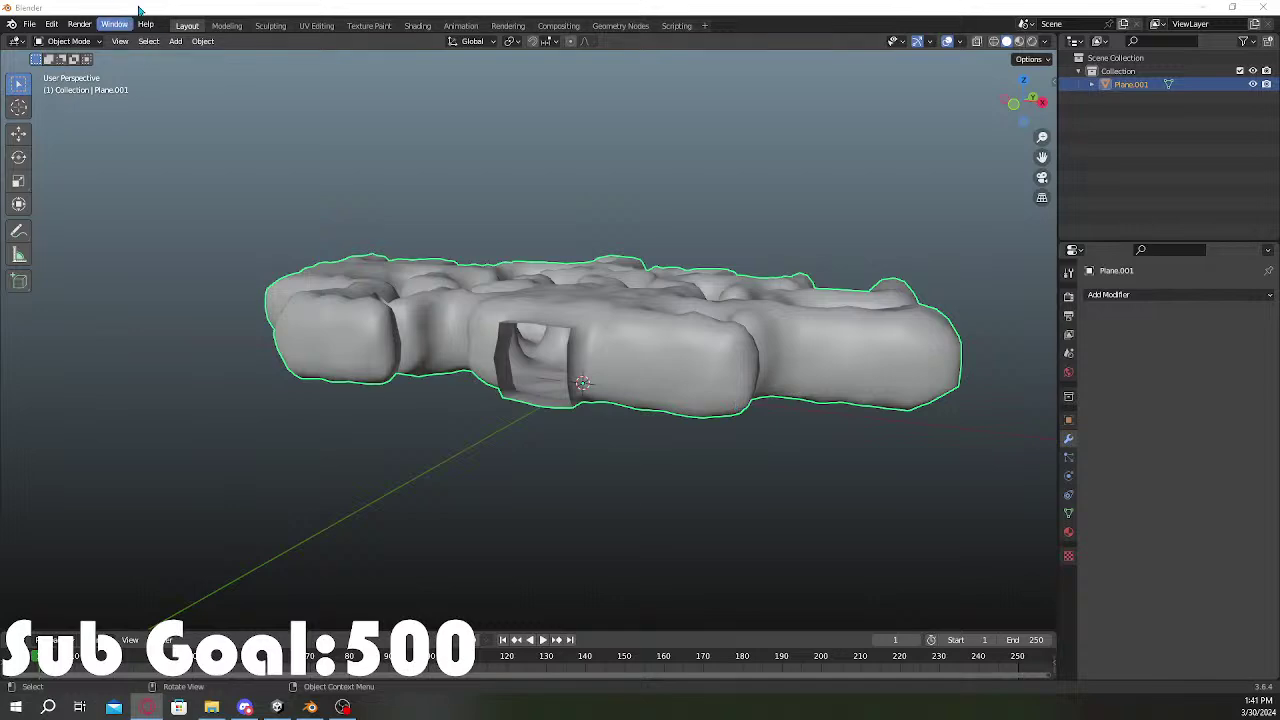
Step: Return to Unity and place the Lvl 1 Map Uknown Fear Updated model in the scene
{"action": "left_click", "coordinate": [1203, 7]}
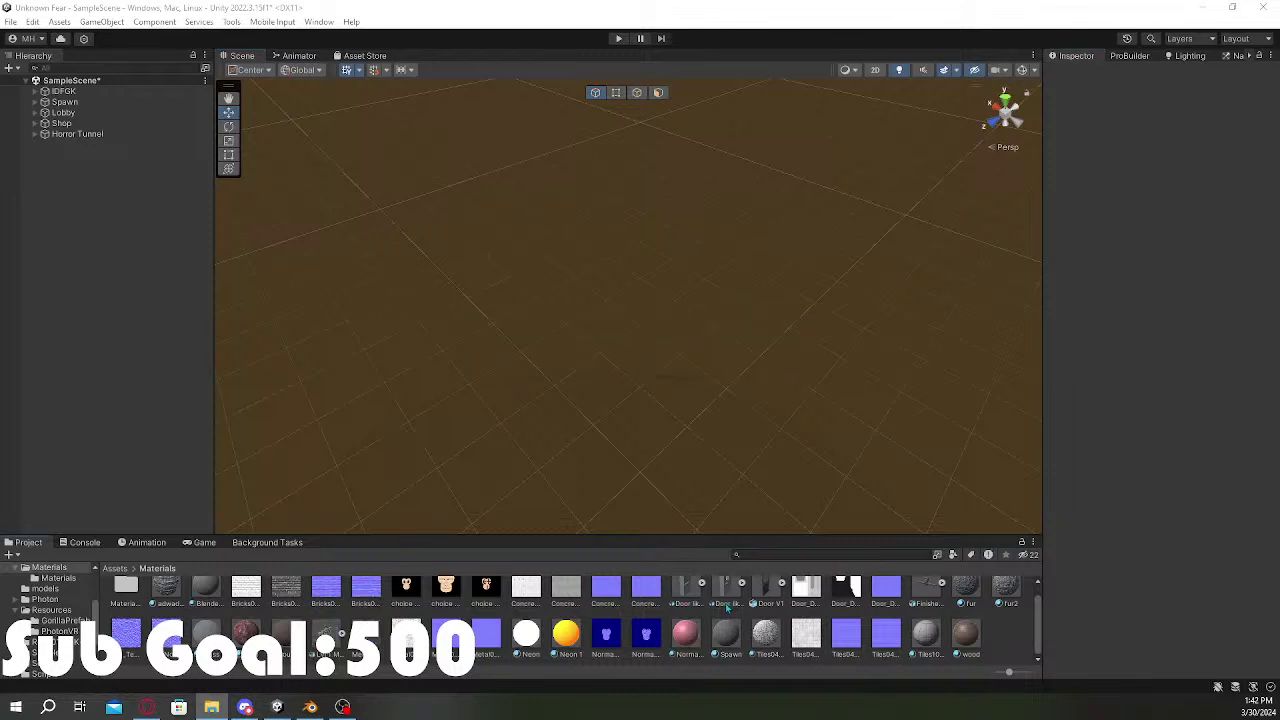
{"action": "left_click_drag", "start_coordinate": [0, 443], "coordinate": [731, 326]}
{"action": "scroll", "coordinate": [777, 648], "scroll_direction": "up", "scroll_amount": 1}
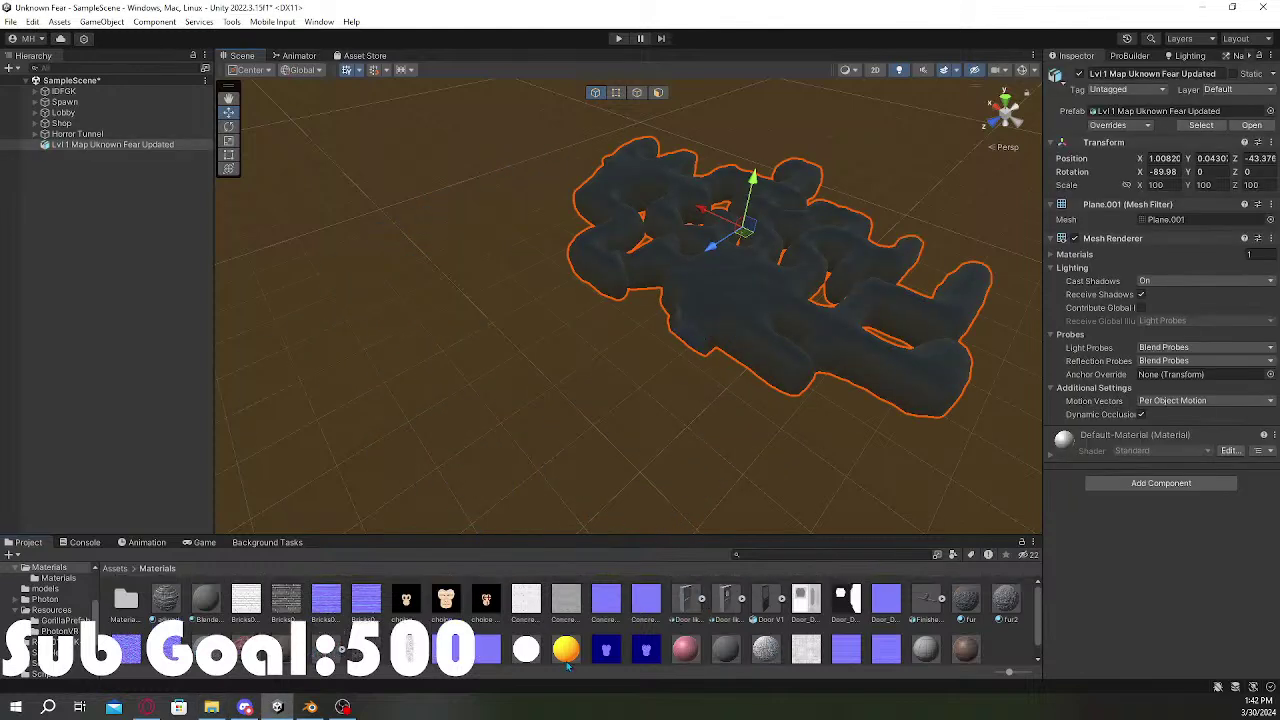
Step: Apply the Ground048_1K_Color material to the newly placed map
{"action": "scroll", "coordinate": [497, 644], "scroll_direction": "down", "scroll_amount": 1}
{"action": "left_click_drag", "start_coordinate": [284, 644], "coordinate": [678, 340]}
{"action": "right_click_drag", "start_coordinate": [583, 399], "coordinate": [508, 545]}
{"action": "key", "text": "w"}
{"action": "key", "text": "s"}
Step: Select the Ground048_1K_Color material for editing and turn off scene lighting in the Scene view
{"action": "left_click", "coordinate": [285, 644]}
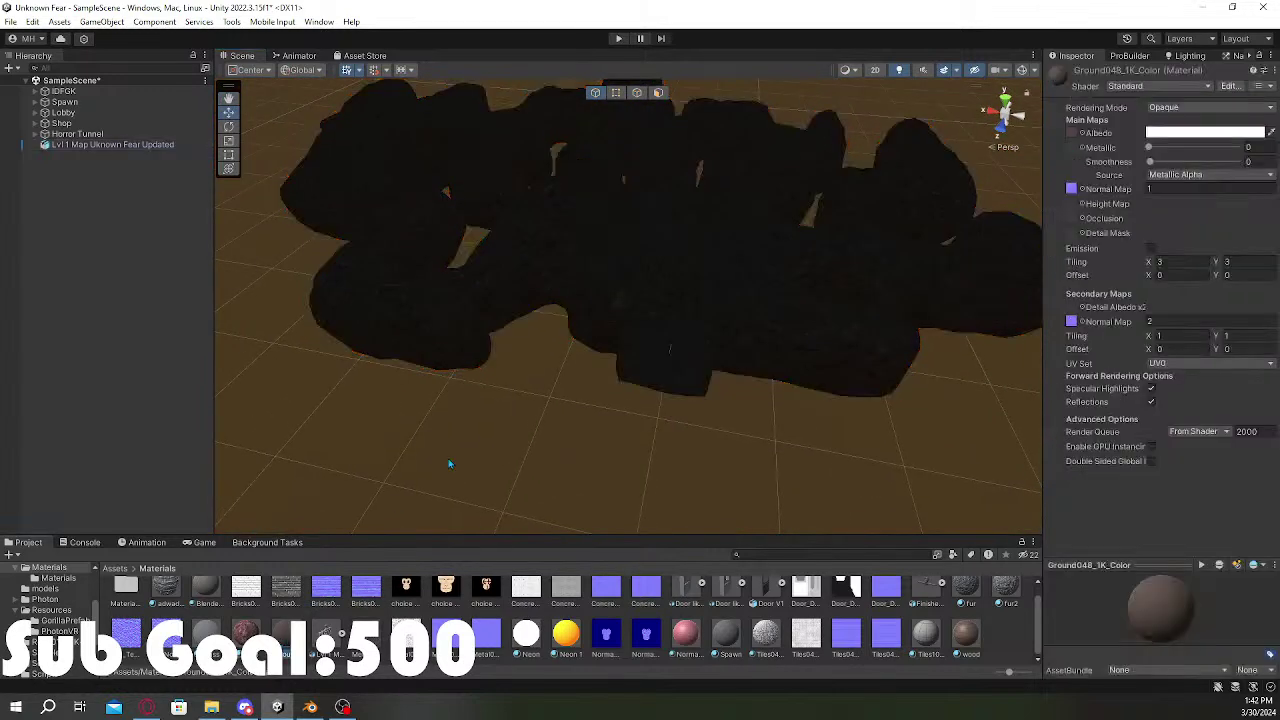
{"action": "key", "text": "s"}
{"action": "right_click_drag", "start_coordinate": [449, 463], "coordinate": [368, 296]}
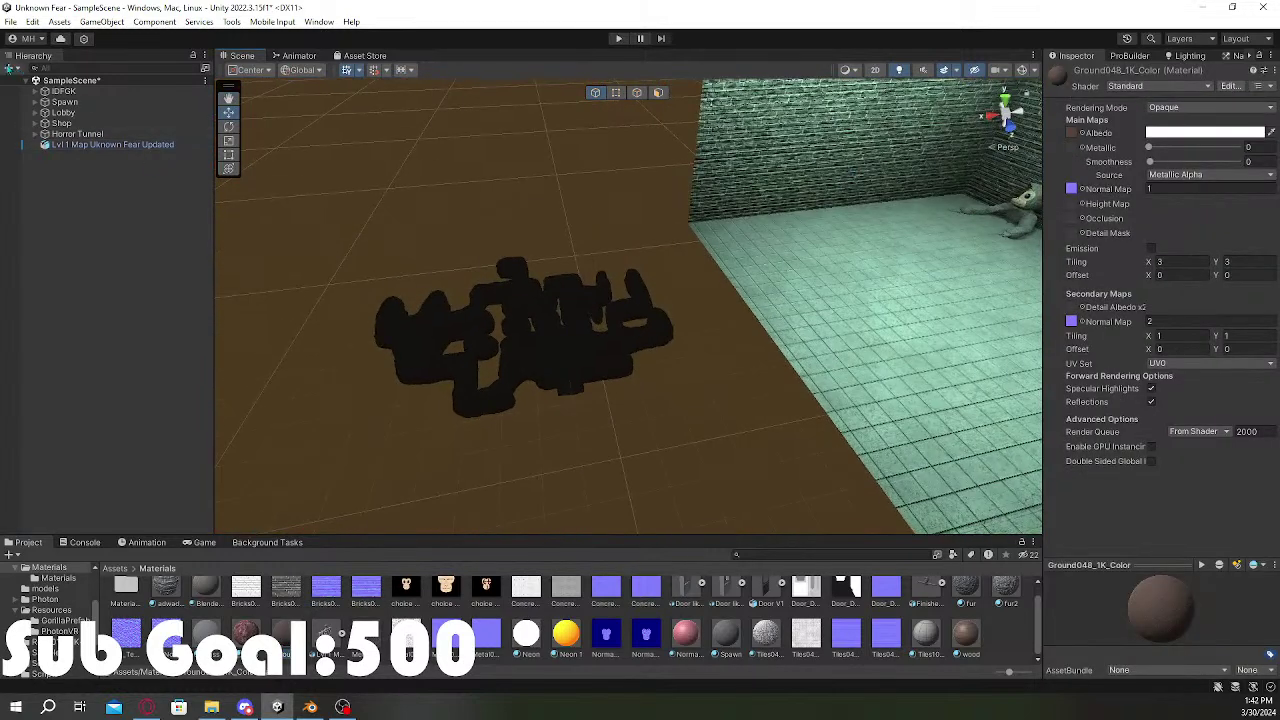
{"action": "left_click", "coordinate": [9, 68]}
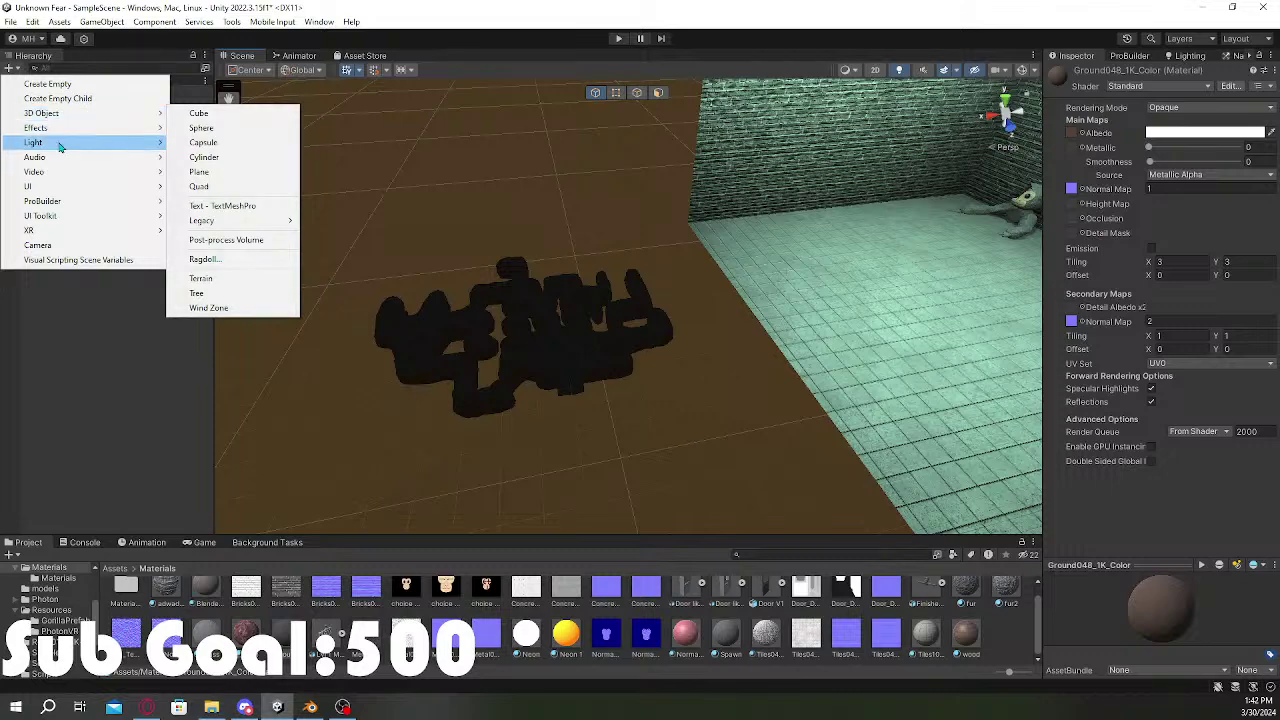
{"action": "left_click", "coordinate": [897, 71]}
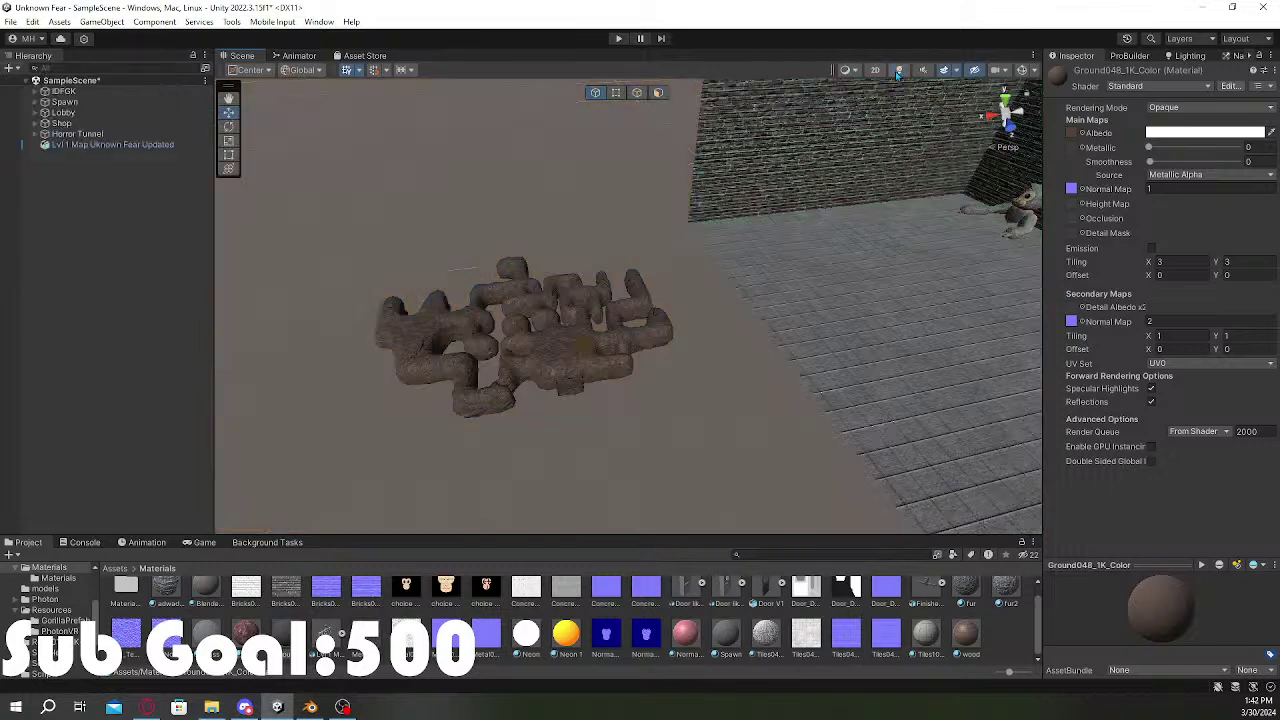
{"action": "right_click_drag", "start_coordinate": [606, 255], "coordinate": [614, 298]}
{"action": "key", "text": "w"}
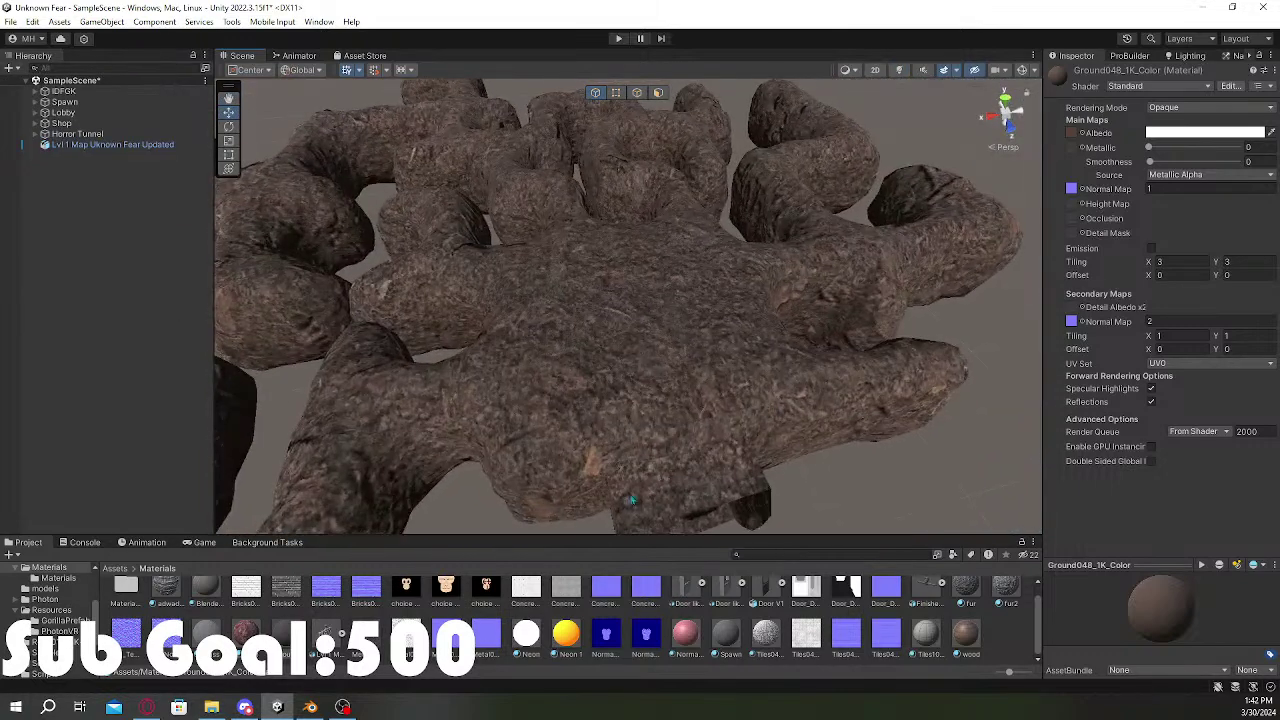
Step: Try a main map tiling of 5 in X and 5 in Y on the material
{"action": "left_click", "coordinate": [1187, 262]}
{"action": "type", "text": "5"}
{"action": "left_click", "coordinate": [1241, 262]}
{"action": "type", "text": "5"}
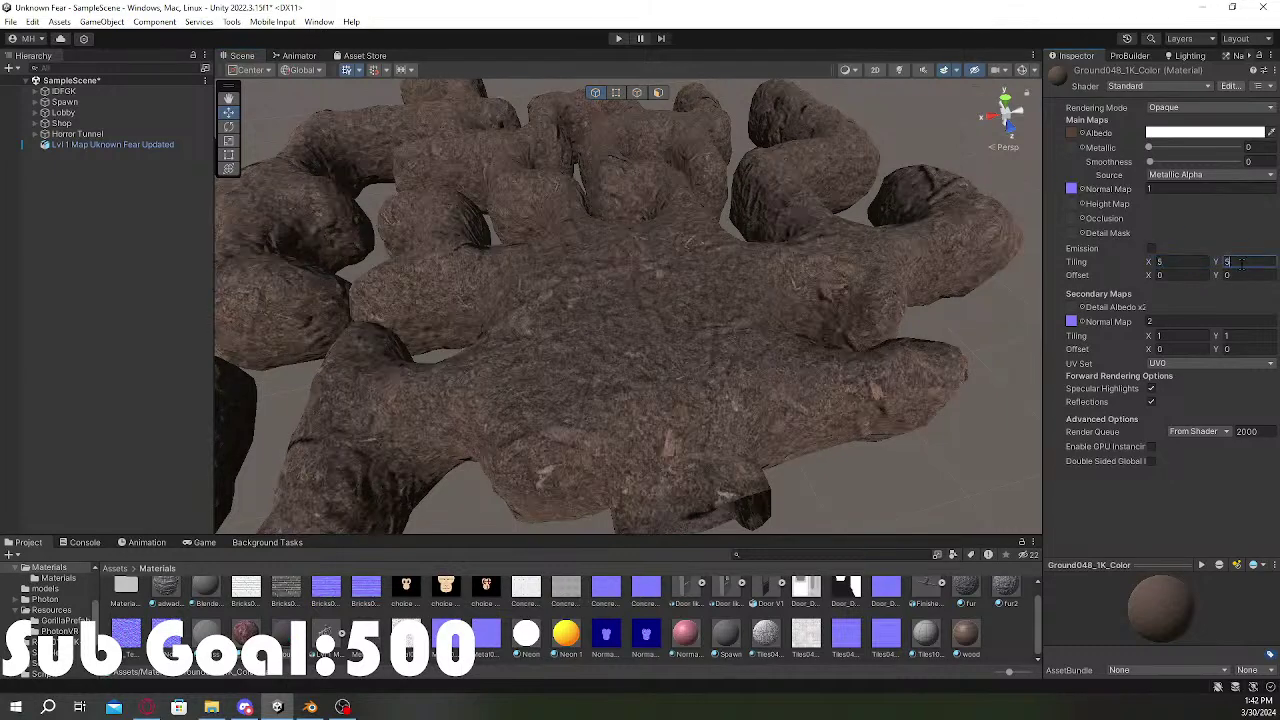
Step: Set the material's main map tiling to 7 in both X and Y
{"action": "key", "text": "BackSpace"}
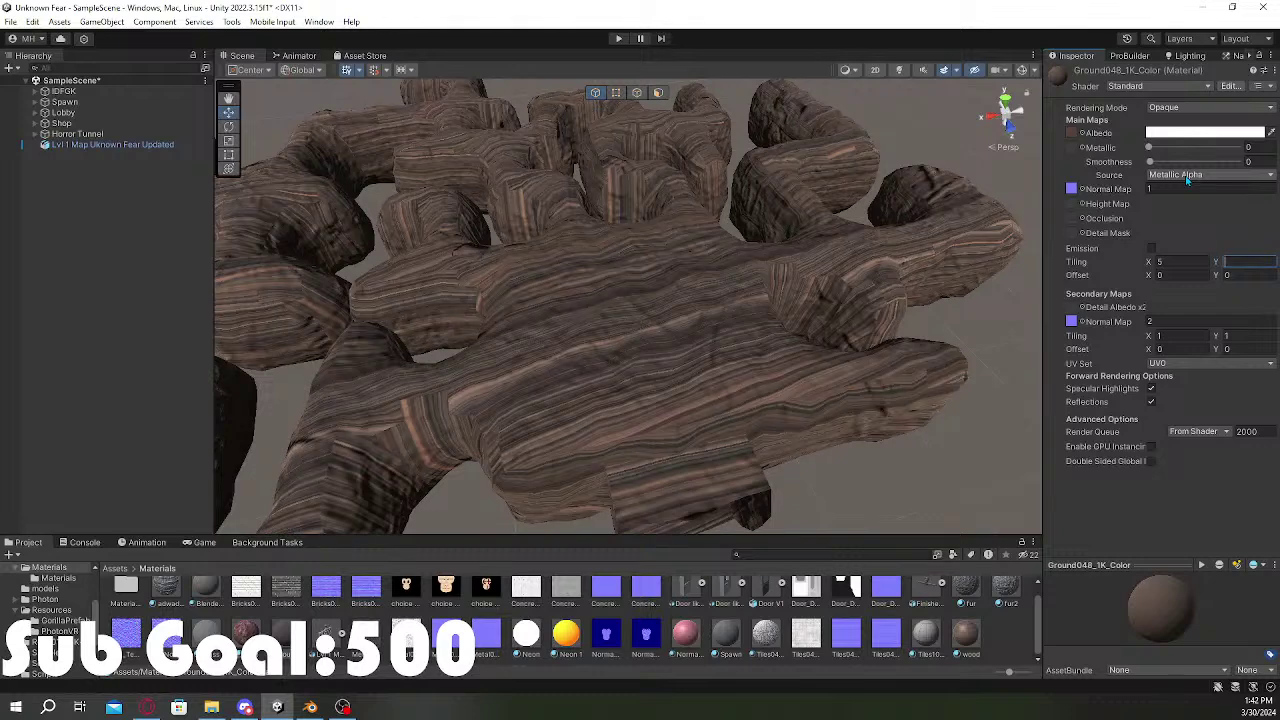
{"action": "type", "text": "7"}
{"action": "left_click", "coordinate": [1179, 263]}
{"action": "type", "text": "7"}
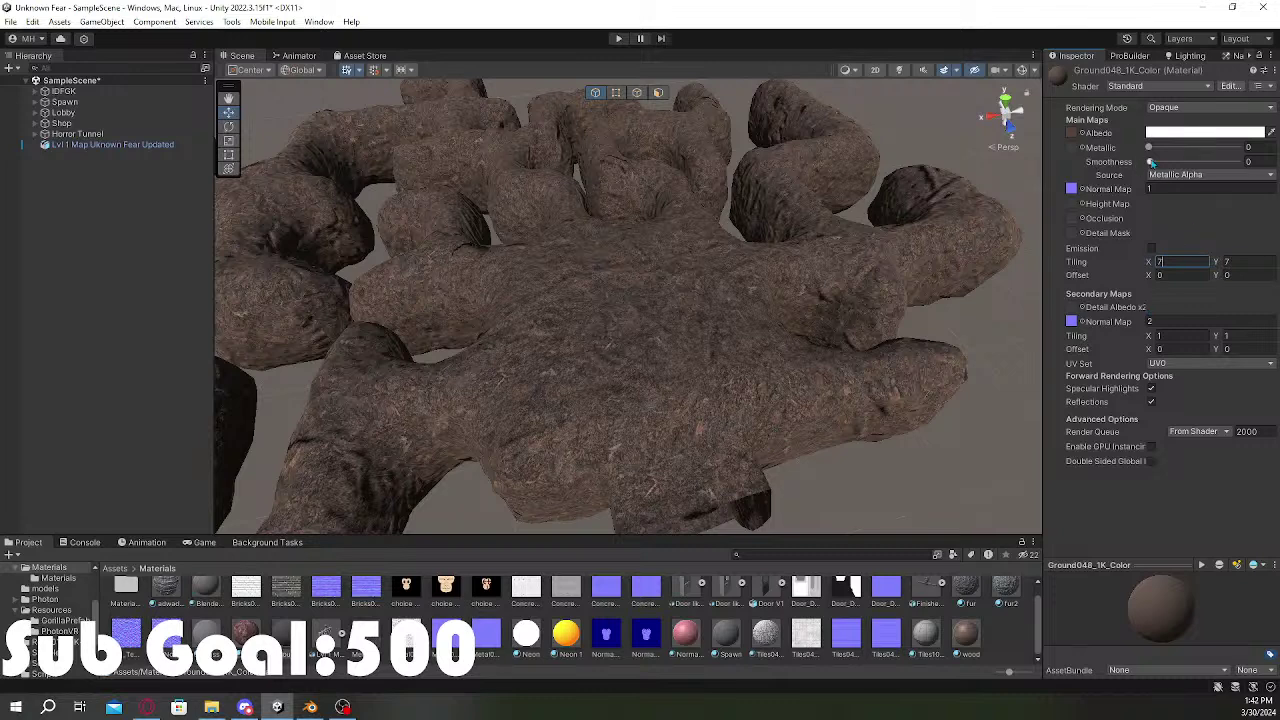
Step: Turn scene lighting back on and set the material's smoothness to 0.5
{"action": "left_click_drag", "start_coordinate": [1151, 161], "coordinate": [1242, 162]}
{"action": "left_click", "coordinate": [902, 72]}
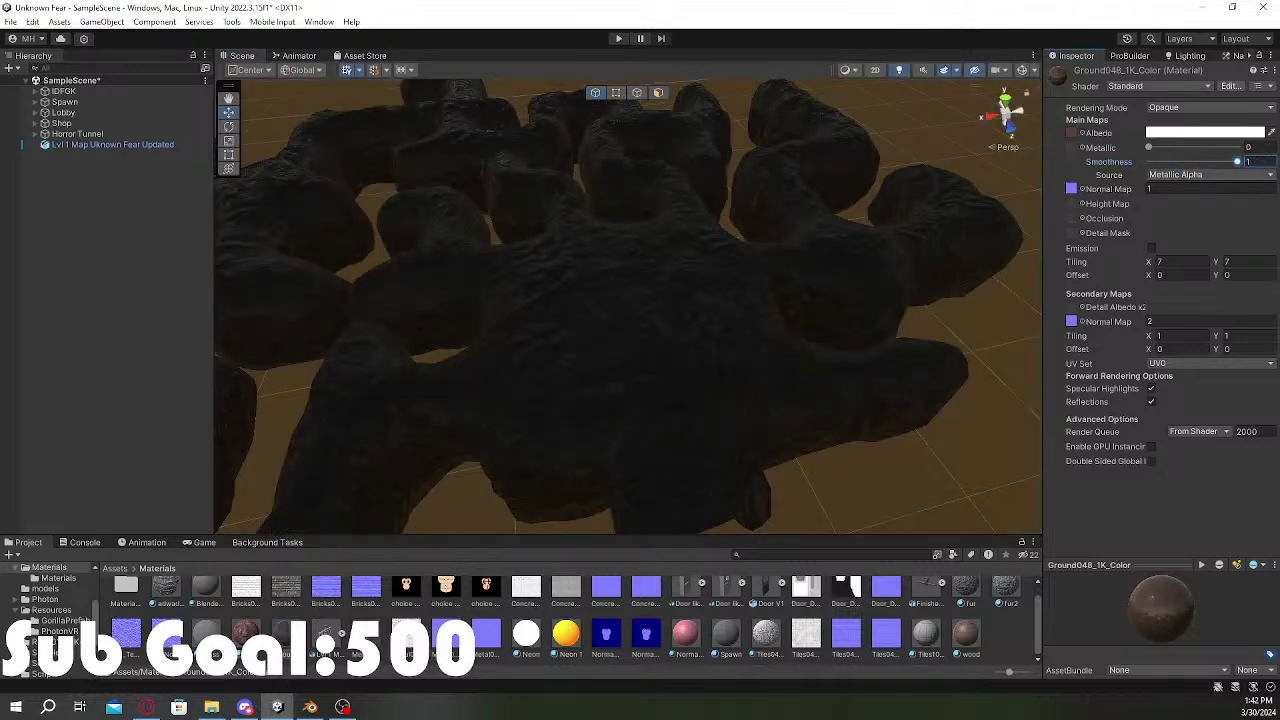
{"action": "left_click", "coordinate": [1248, 161]}
{"action": "type", "text": "0.5"}
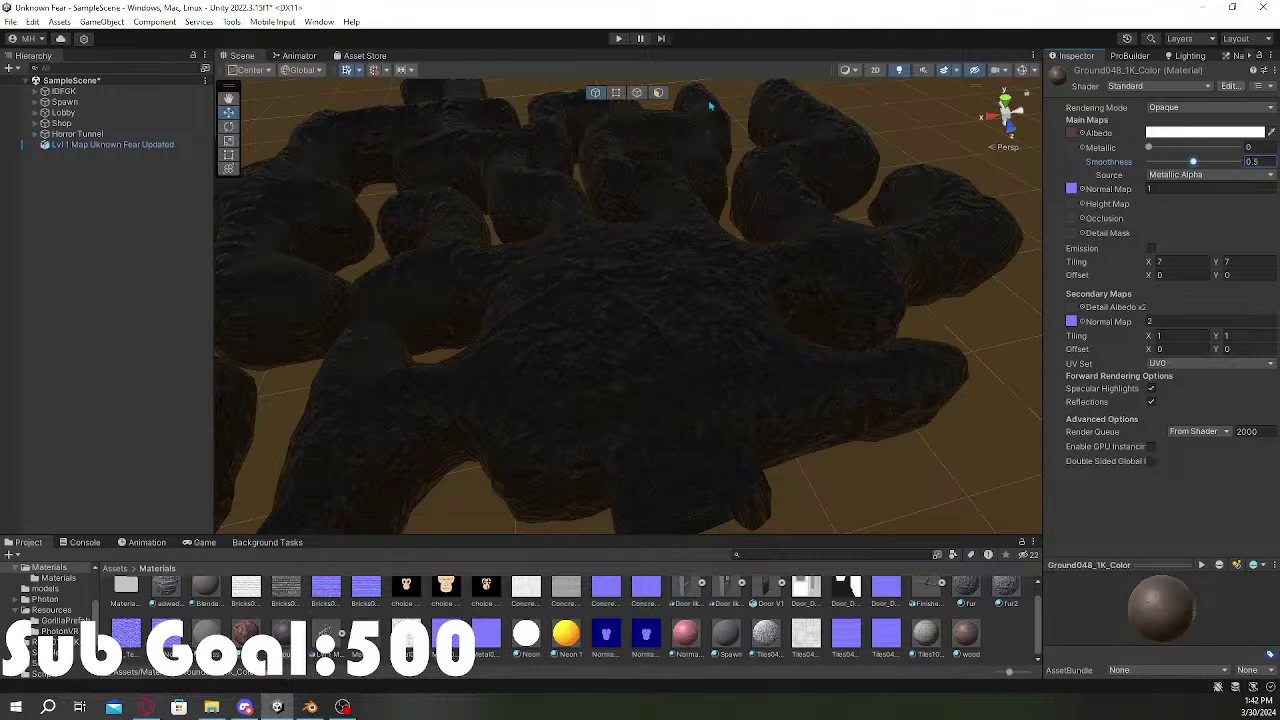
Step: Select the updated map in the scene and add a Mesh Collider component to it
{"action": "right_click_drag", "start_coordinate": [762, 273], "coordinate": [716, 356]}
{"action": "key", "text": "w"}
{"action": "left_click", "coordinate": [737, 374]}
{"action": "key", "text": "s"}
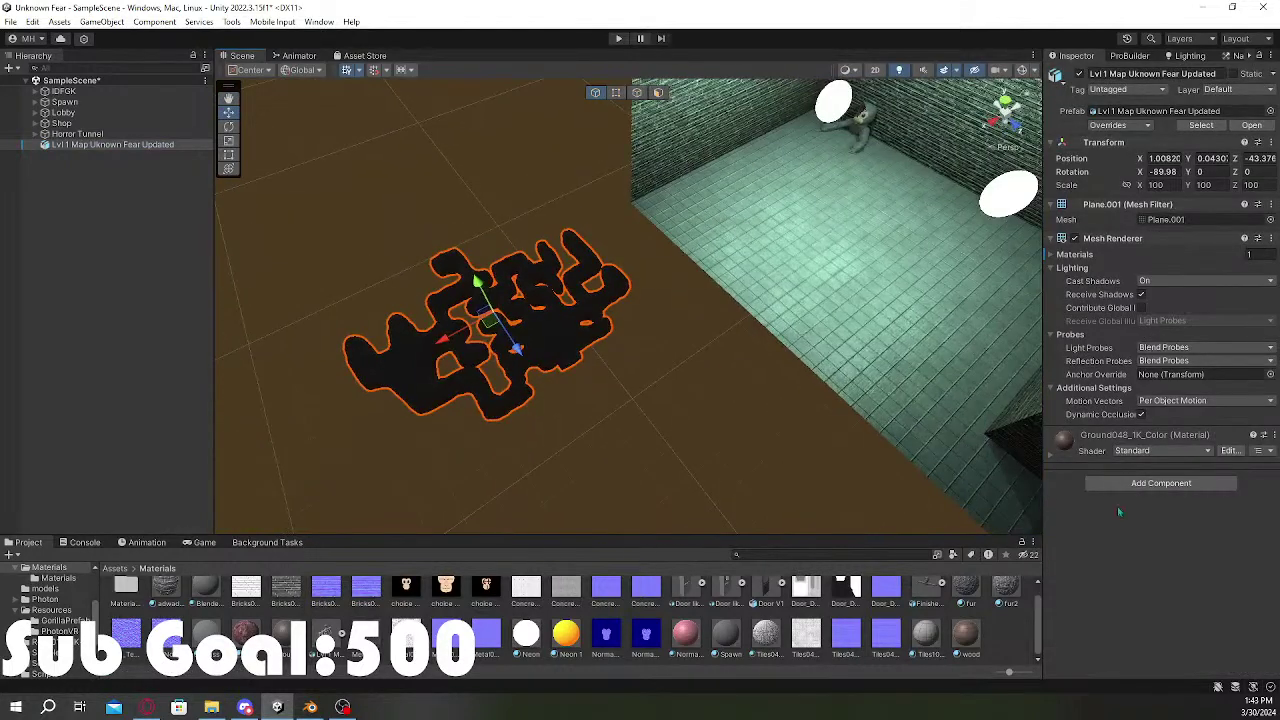
{"action": "left_click", "coordinate": [1130, 488]}
{"action": "left_click", "coordinate": [1136, 525]}
Step: Unpack the prefab of the Lvl 1 Map Uknown Fear Updated object
{"action": "right_click", "coordinate": [110, 146]}
{"action": "mouse_move", "coordinate": [200, 325]}
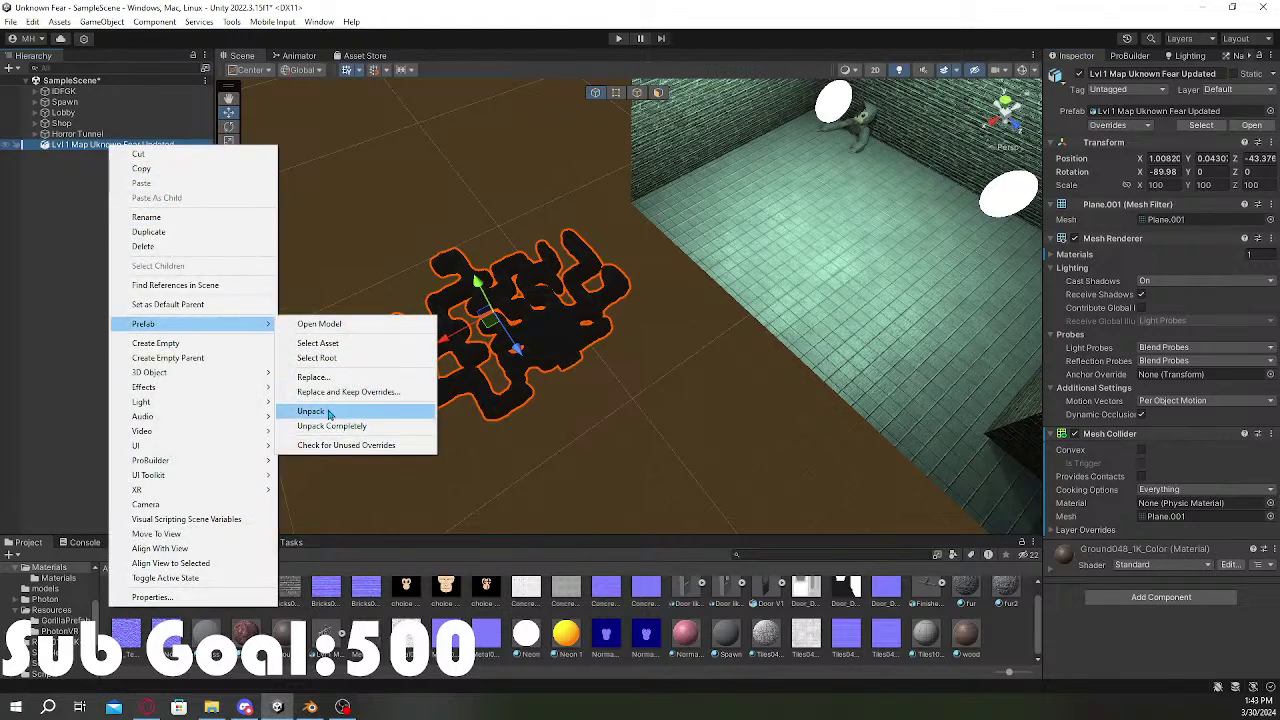
{"action": "left_click", "coordinate": [330, 410]}
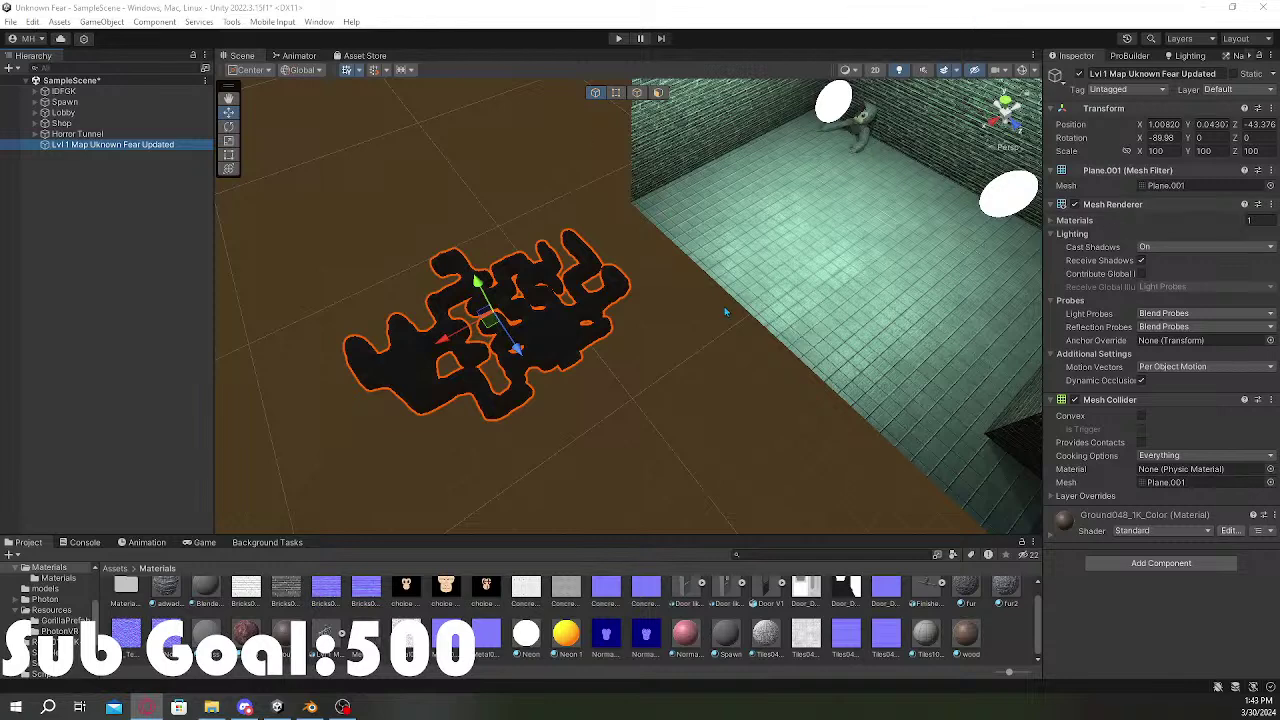
Step: Scale the map up uniformly to about 331.58 on all axes
{"action": "left_click", "coordinate": [228, 140]}
{"action": "left_click_drag", "start_coordinate": [491, 318], "coordinate": [410, 238]}
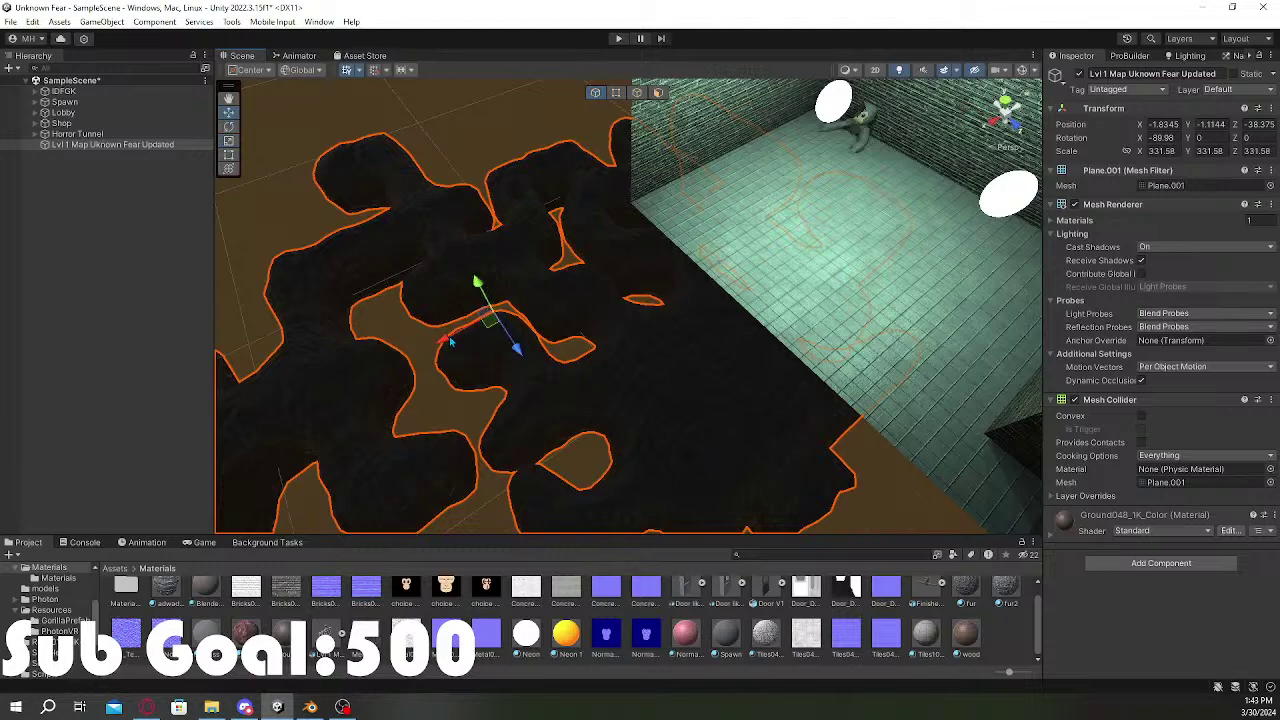
Step: Move the cave map horizontally beside the tiled room to about X -7.34, Z -45.51
{"action": "left_click_drag", "start_coordinate": [450, 342], "coordinate": [740, 210]}
{"action": "left_click_drag", "start_coordinate": [440, 370], "coordinate": [1115, 208], "text": "alt"}
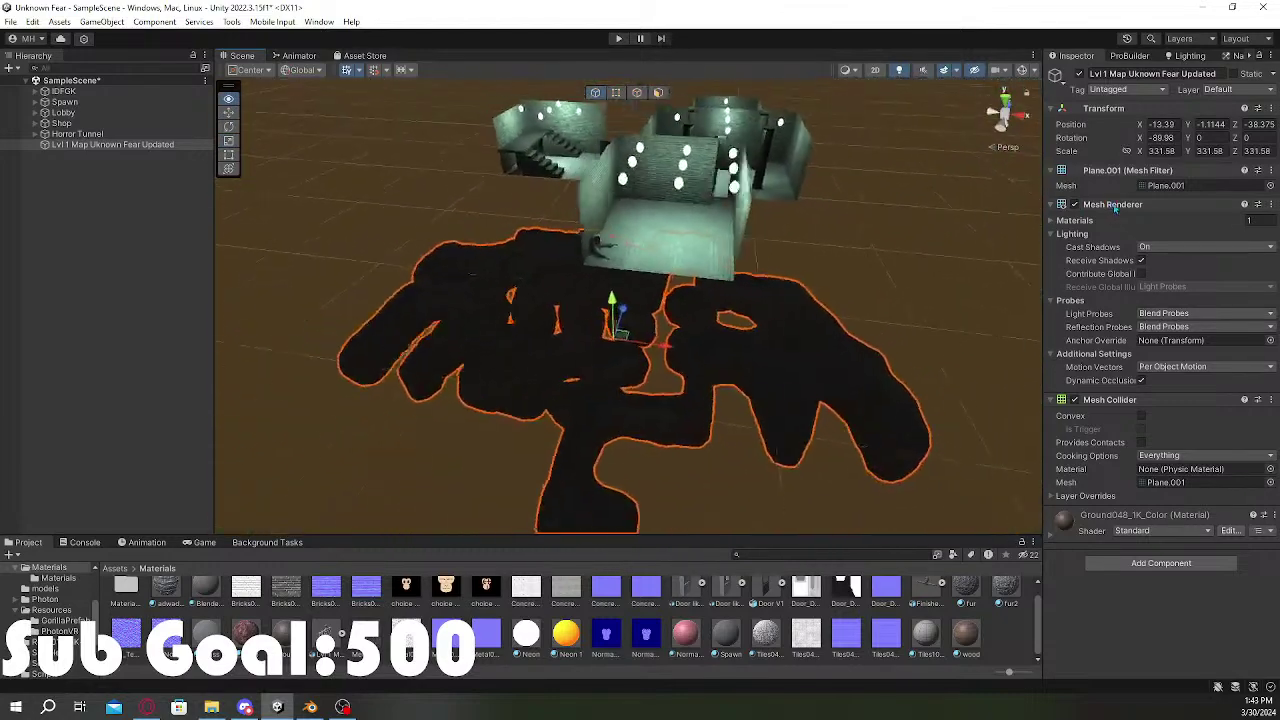
{"action": "key", "text": "w"}
{"action": "left_click_drag", "start_coordinate": [640, 345], "coordinate": [489, 479]}
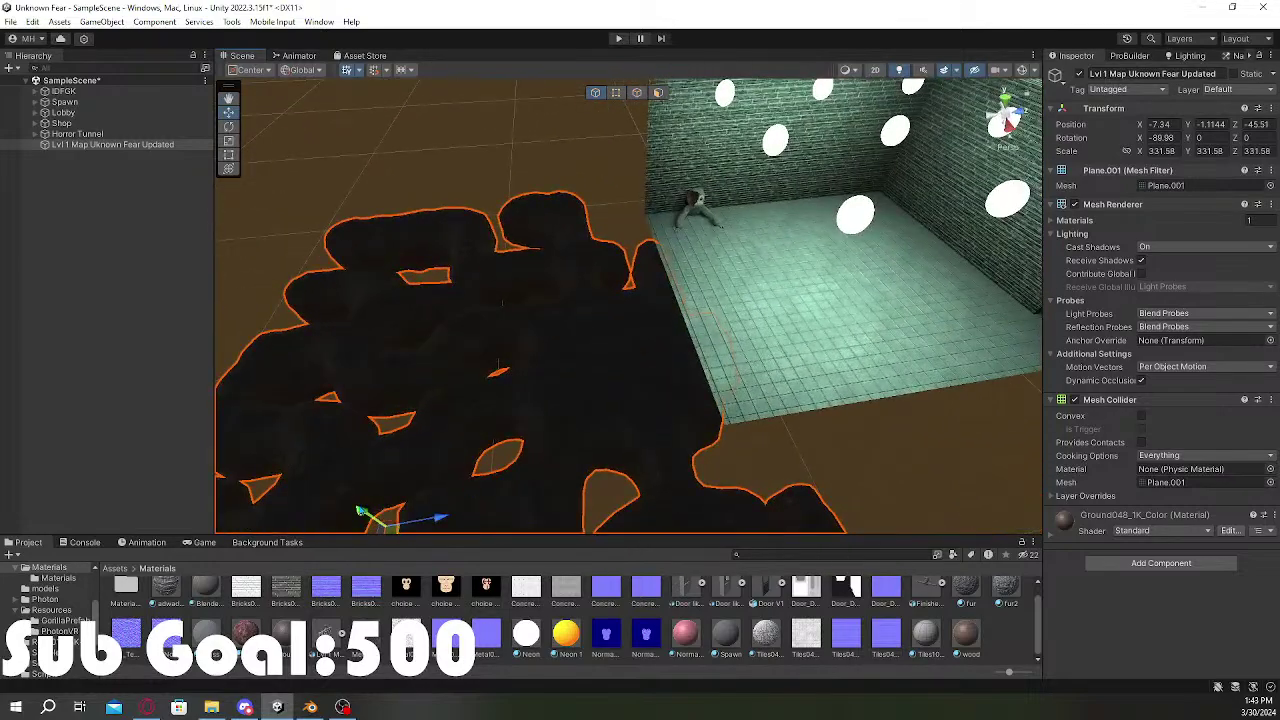
Step: Raise the cave map to about Y 4.37 so its entrance meets the room's floor level
{"action": "left_click_drag", "start_coordinate": [365, 512], "coordinate": [187, 401]}
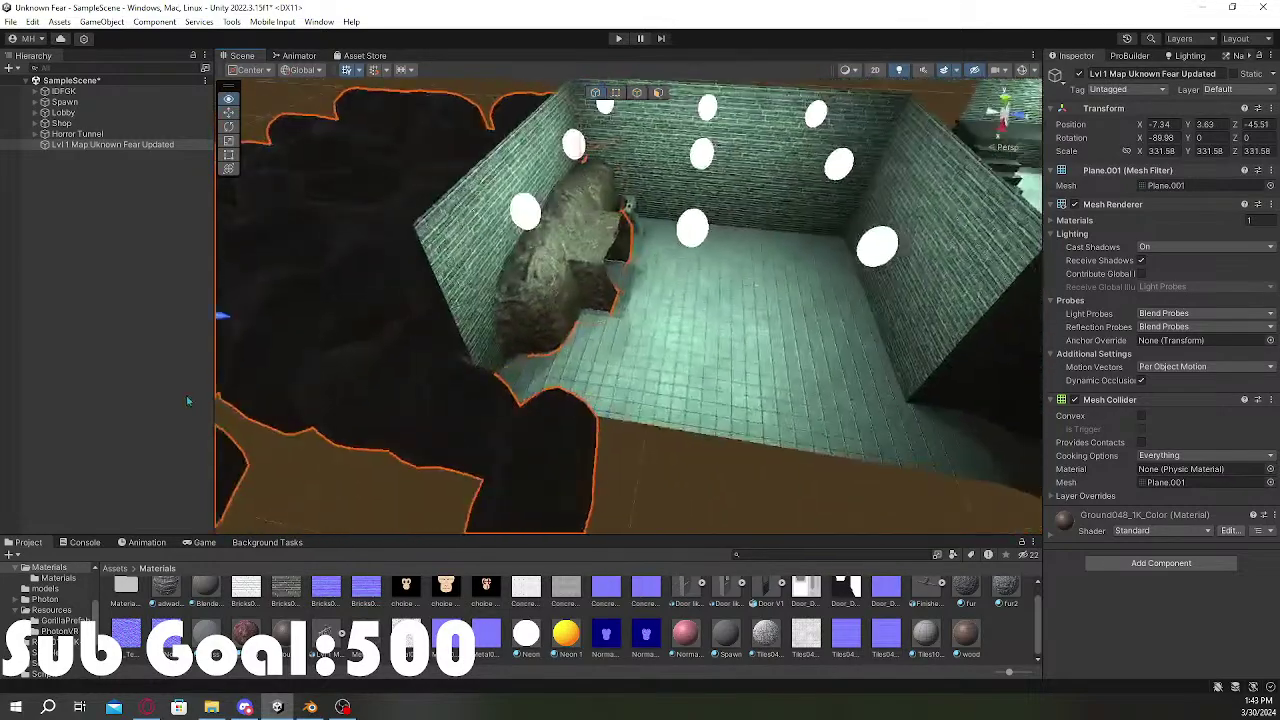
{"action": "right_click_drag", "start_coordinate": [187, 401], "coordinate": [40, 380]}
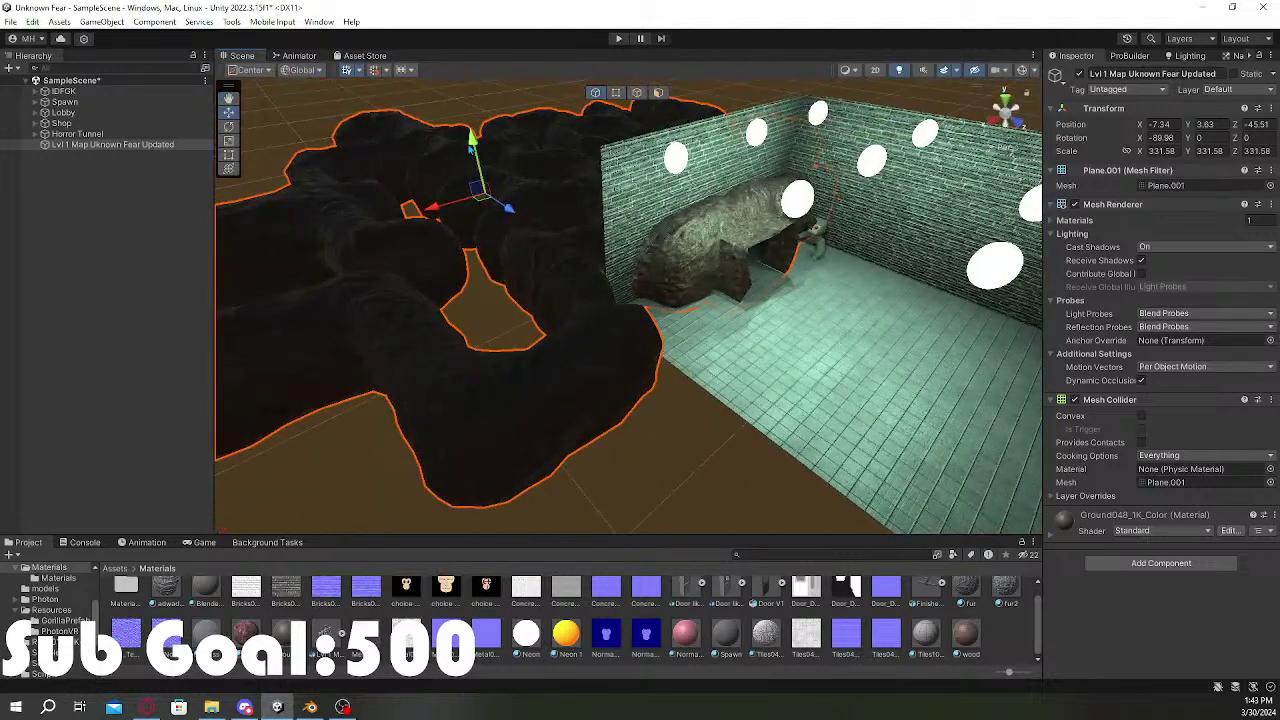
{"action": "left_click_drag", "start_coordinate": [470, 142], "coordinate": [465, 123]}
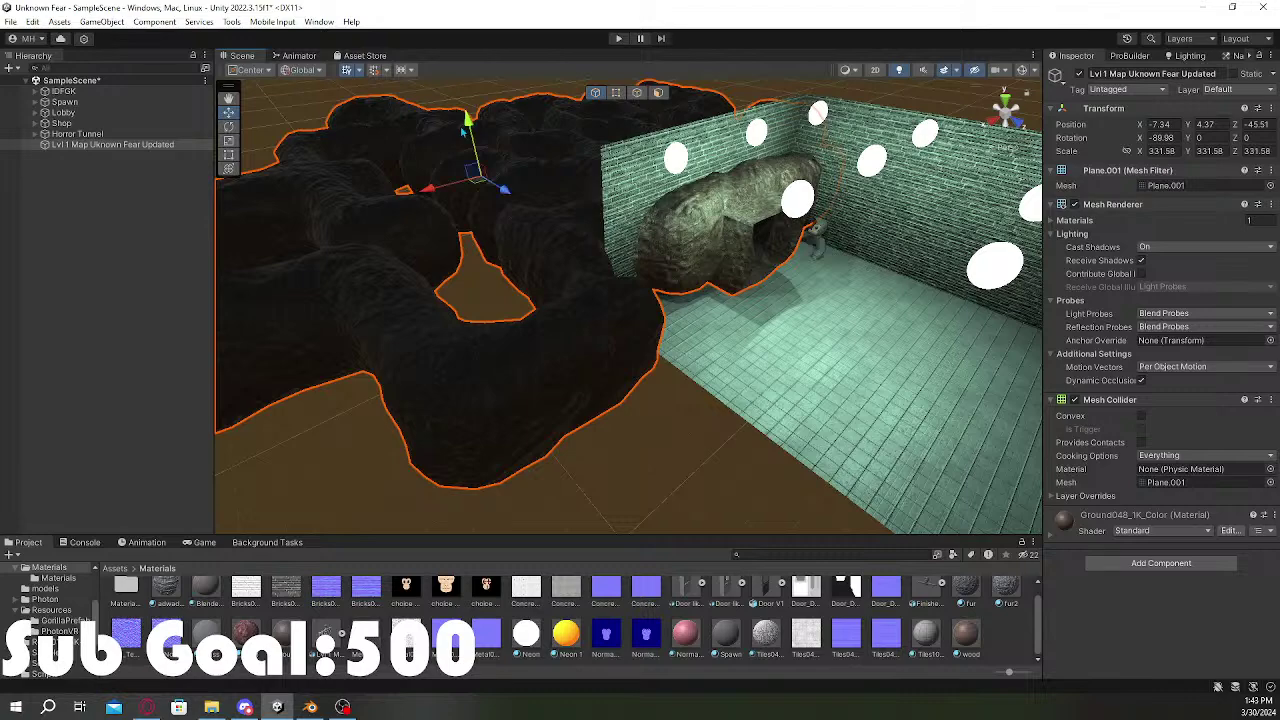
Step: Shift the cave map to about X -7.73, Z -47.35 so only its entrance rim pokes through the brick wall, and deselect it
{"action": "right_click_drag", "start_coordinate": [463, 132], "coordinate": [689, 246]}
{"action": "scroll", "coordinate": [676, 236], "scroll_direction": "down", "scroll_amount": 5}
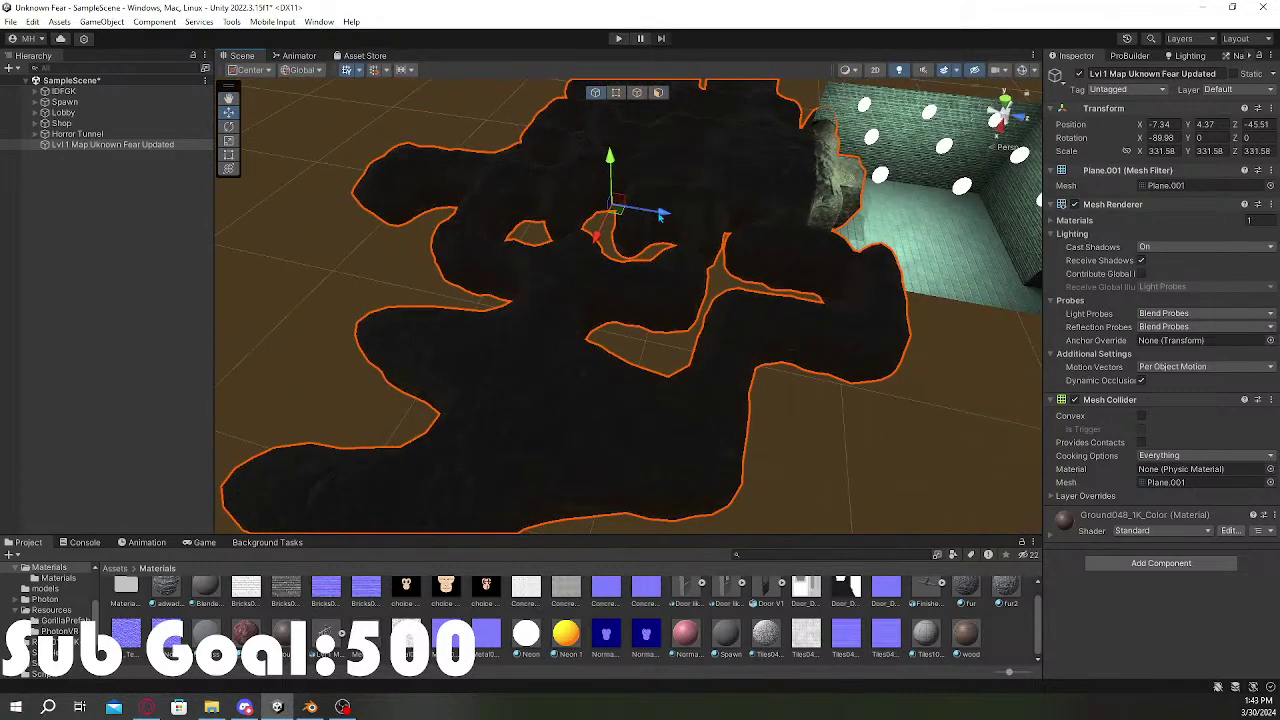
{"action": "left_click_drag", "start_coordinate": [661, 215], "coordinate": [622, 207]}
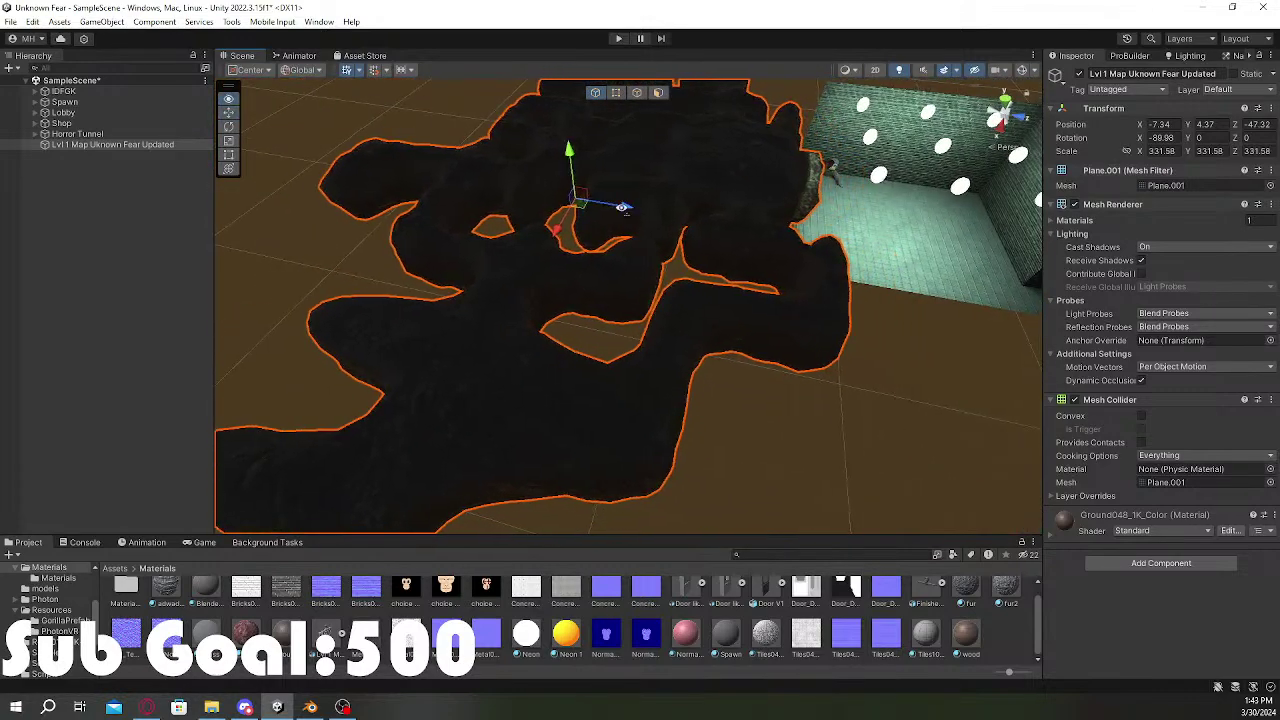
{"action": "key", "text": "d"}
{"action": "key", "text": "w"}
{"action": "right_click_drag", "start_coordinate": [622, 207], "coordinate": [266, 90]}
{"action": "key", "text": "s"}
{"action": "left_click_drag", "start_coordinate": [407, 225], "coordinate": [418, 228]}
{"action": "key", "text": "w"}
{"action": "right_click_drag", "start_coordinate": [419, 229], "coordinate": [620, 305]}
{"action": "key", "text": "s"}
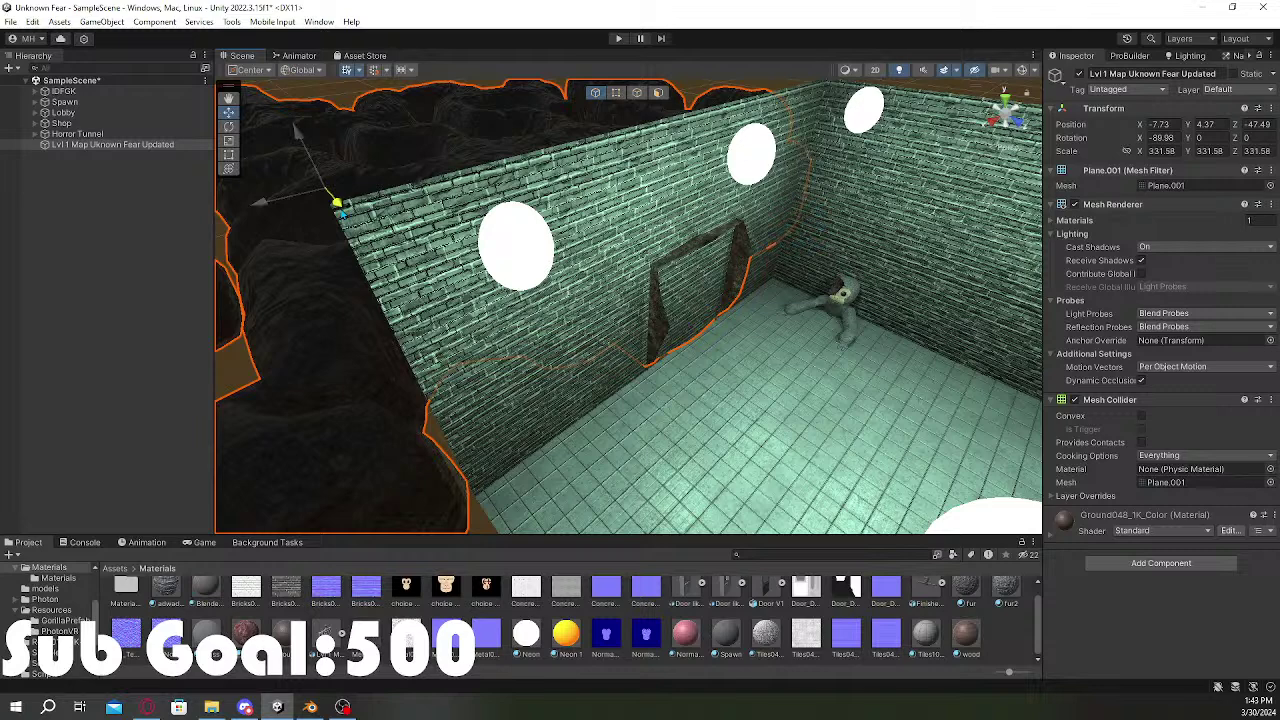
{"action": "left_click_drag", "start_coordinate": [341, 213], "coordinate": [343, 214]}
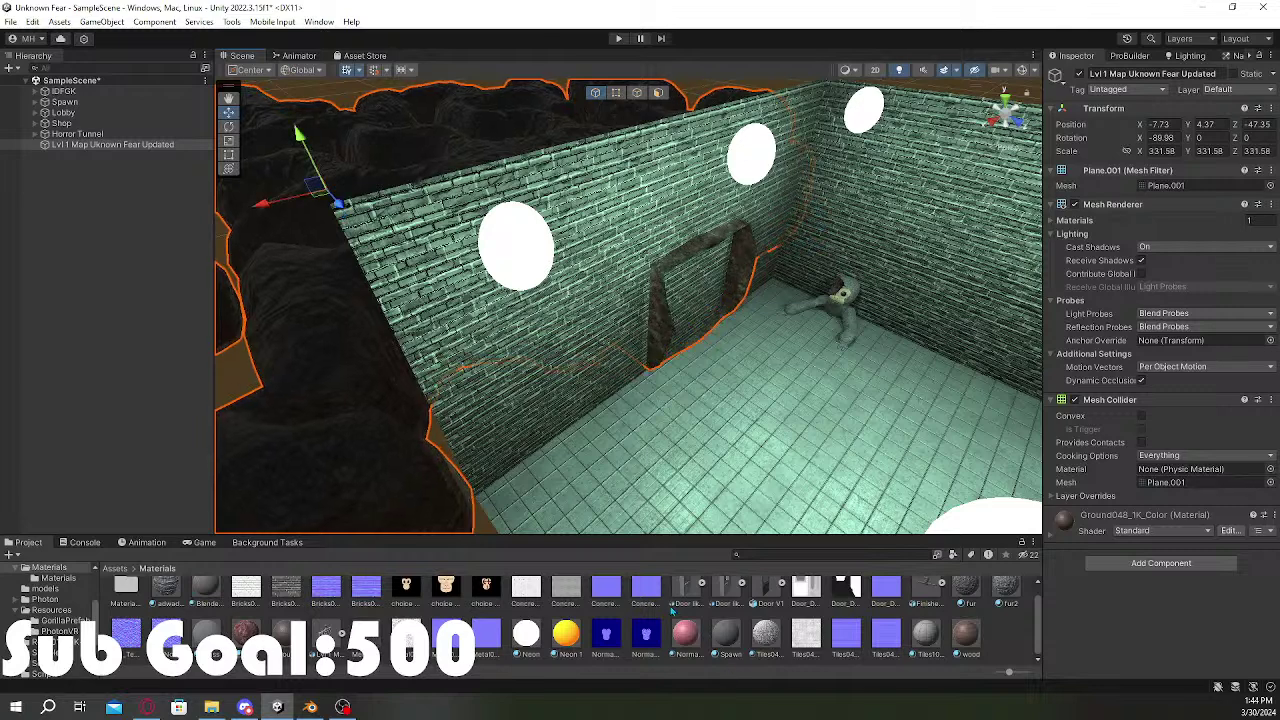
{"action": "left_click", "coordinate": [652, 487]}
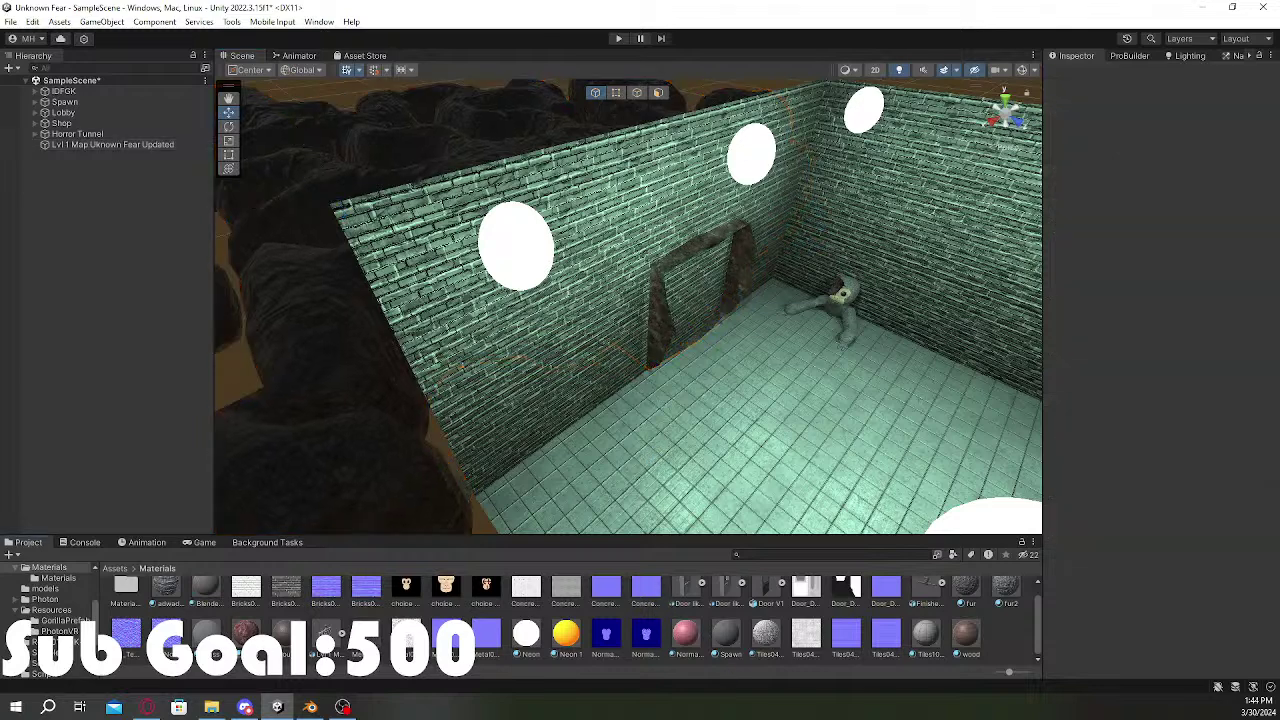
Step: Select the Horror Tunnel's brick wall face that covers the cave entrance, using face selection
{"action": "key", "text": "w"}
{"action": "right_click_drag", "start_coordinate": [877, 334], "coordinate": [711, 206]}
{"action": "key", "text": "s"}
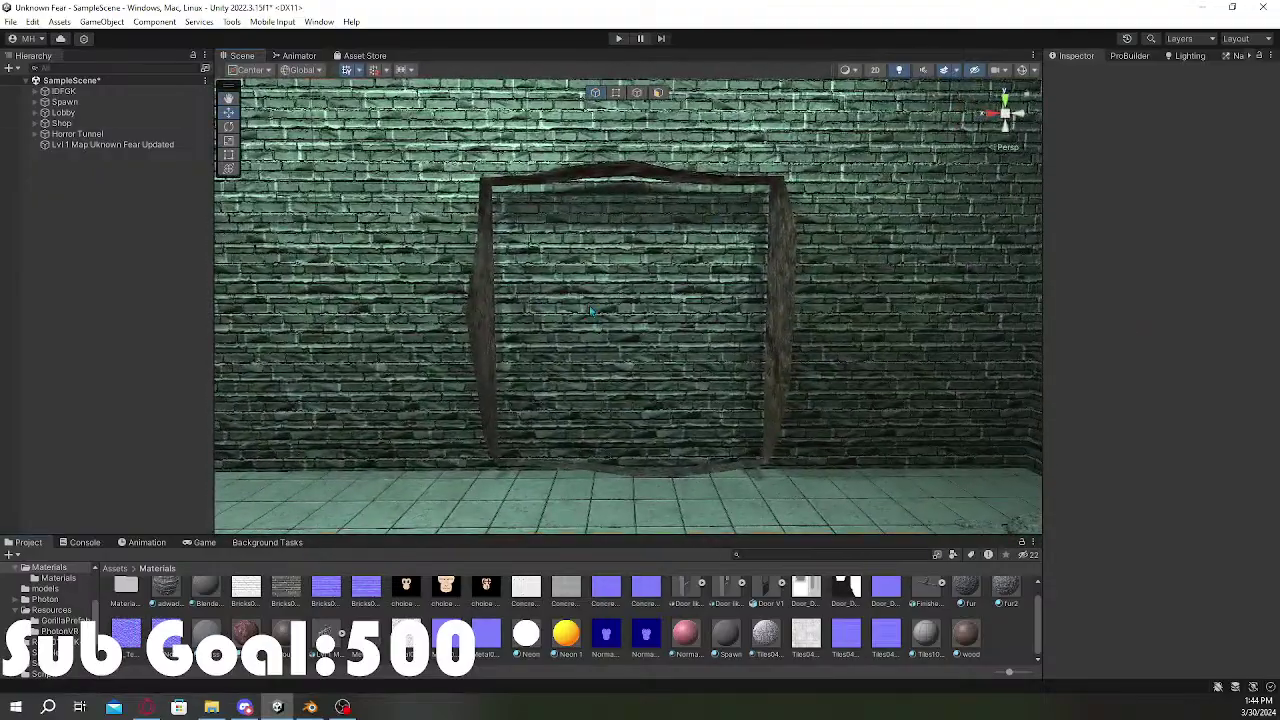
{"action": "left_click", "coordinate": [591, 311]}
{"action": "left_click", "coordinate": [658, 92]}
{"action": "left_click", "coordinate": [664, 313]}
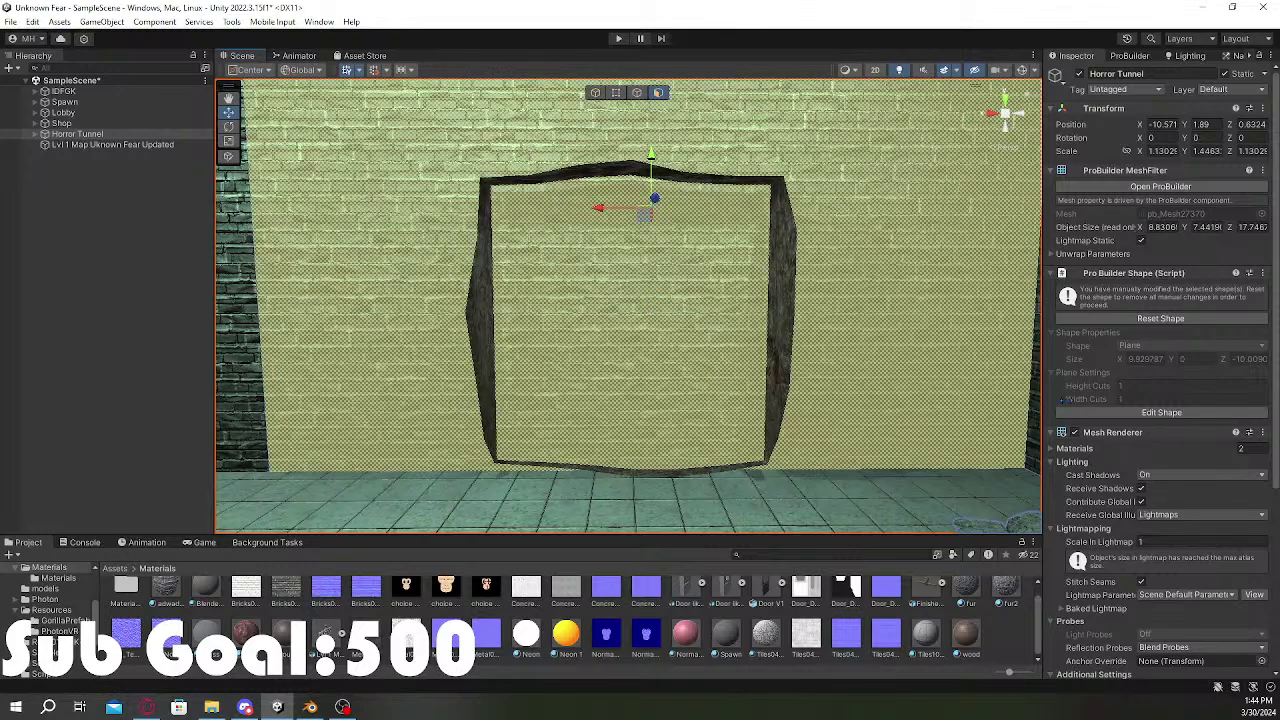
Step: Cut the cave entrance's inner outline into the wall face with ProBuilder's Cut Tool, and delete the enclosed face
{"action": "left_click", "coordinate": [1140, 56]}
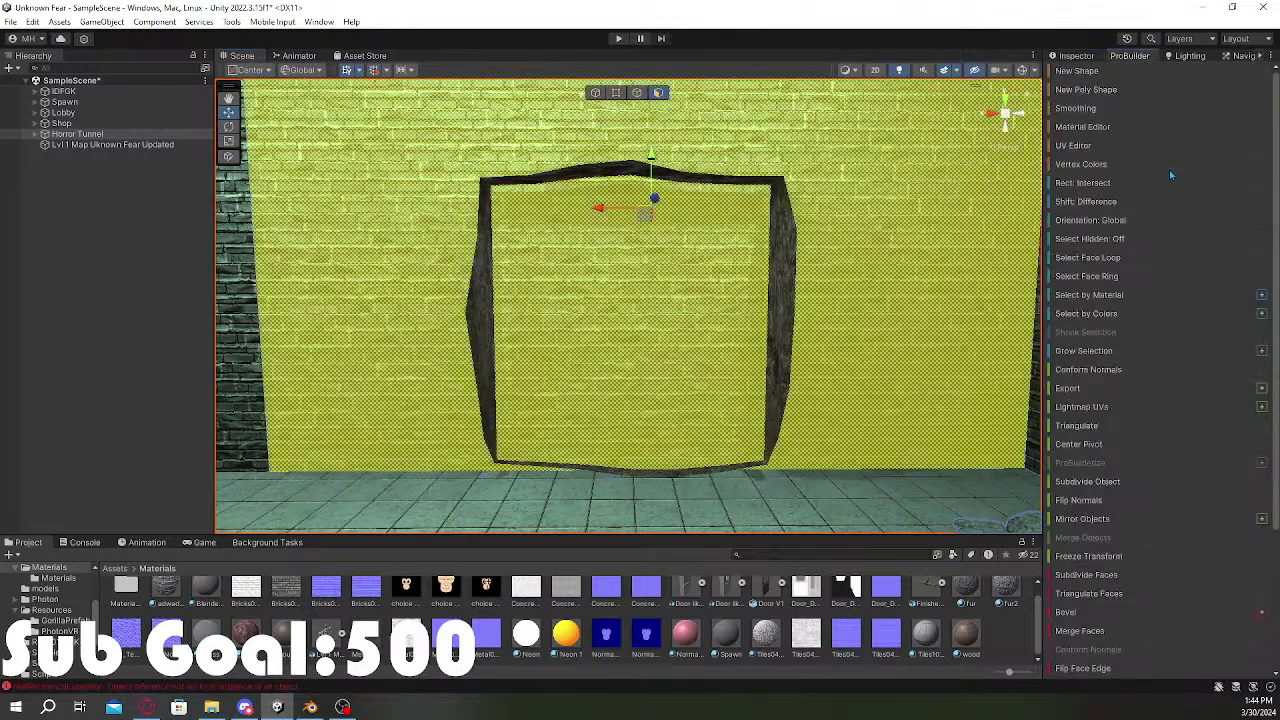
{"action": "scroll", "coordinate": [1112, 504], "scroll_direction": "down", "scroll_amount": 4}
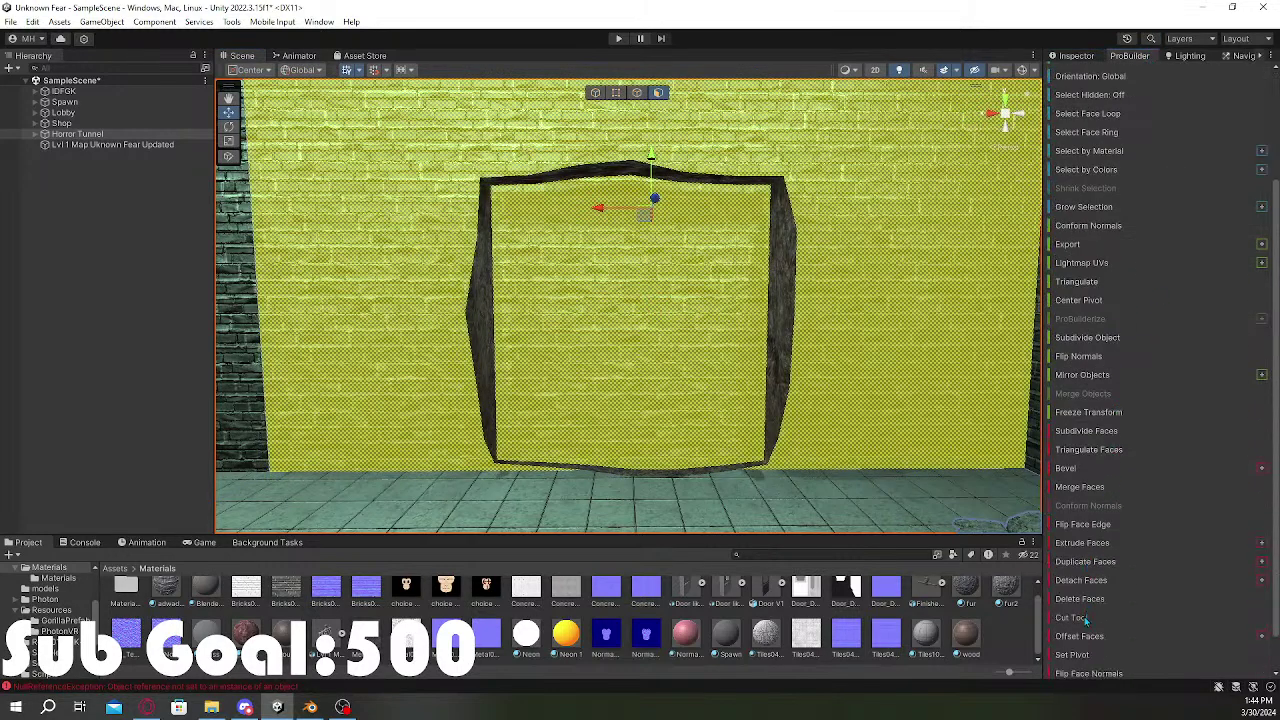
{"action": "left_click", "coordinate": [1085, 620]}
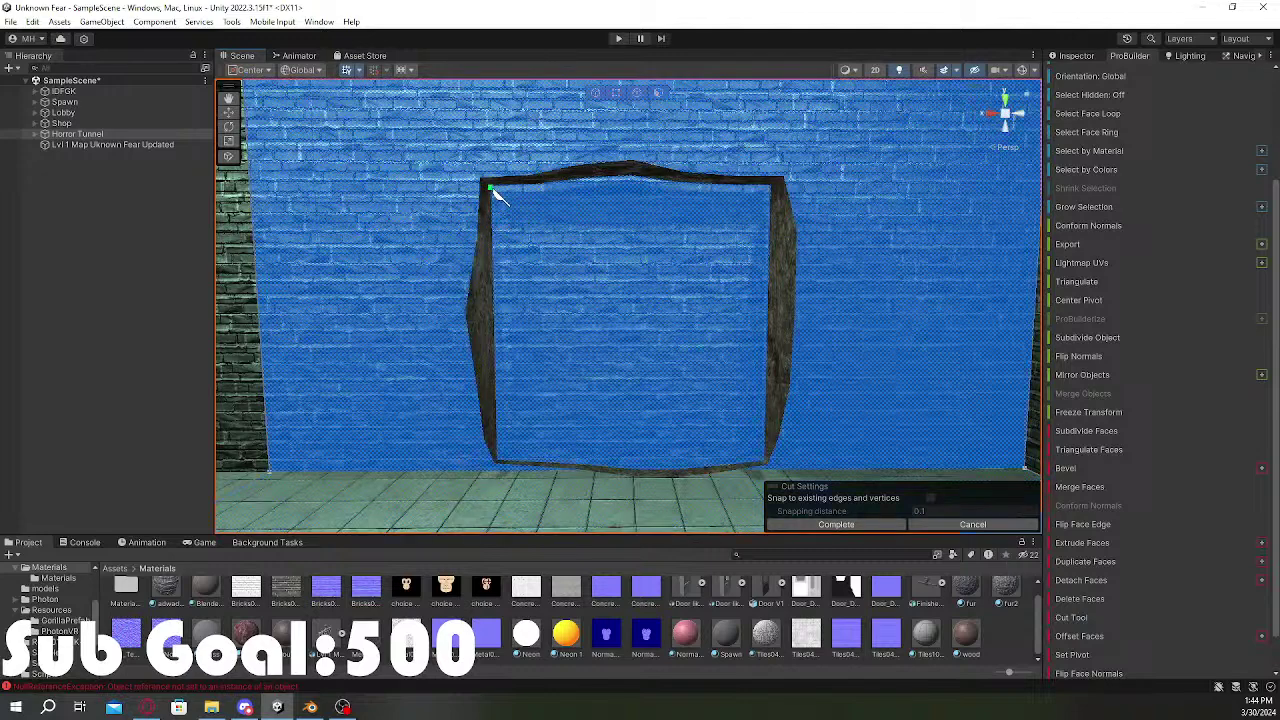
{"action": "left_click", "coordinate": [491, 187]}
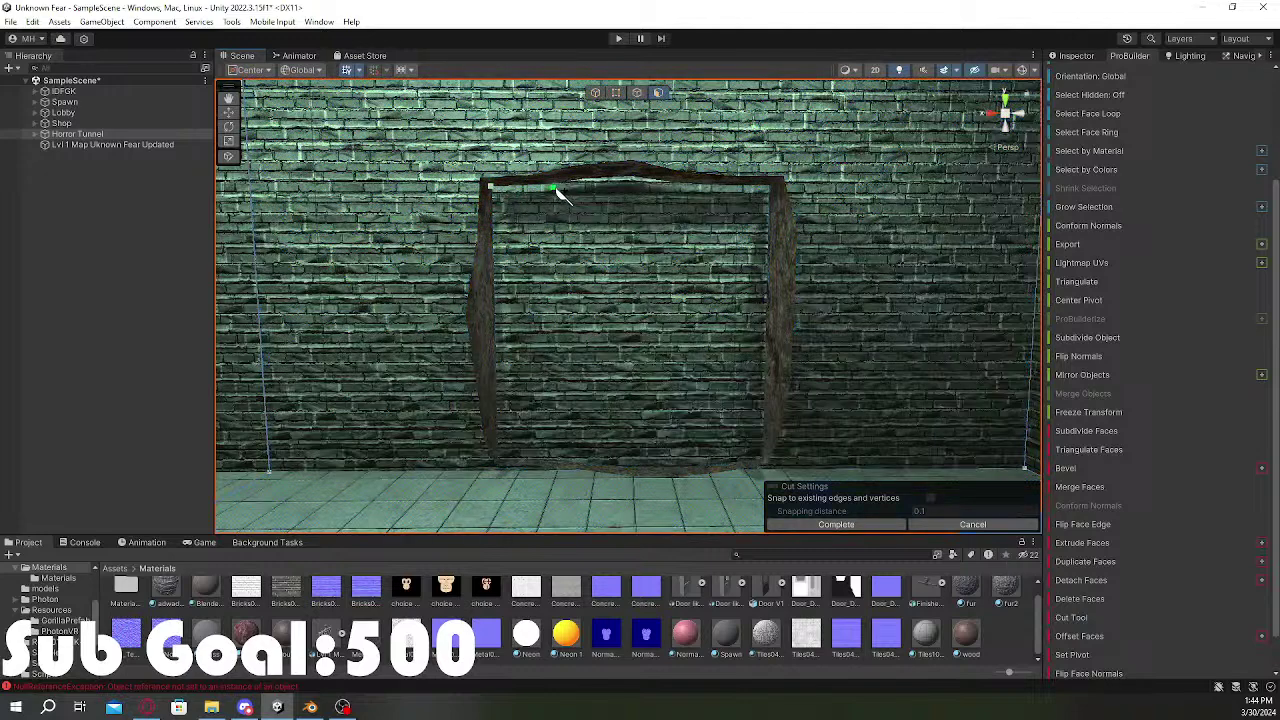
{"action": "left_click", "coordinate": [555, 190]}
{"action": "left_click", "coordinate": [580, 179]}
{"action": "left_click", "coordinate": [632, 177]}
{"action": "left_click", "coordinate": [671, 183]}
{"action": "left_click", "coordinate": [728, 189]}
{"action": "left_click", "coordinate": [771, 186]}
{"action": "left_click", "coordinate": [760, 459]}
{"action": "left_click", "coordinate": [729, 461]}
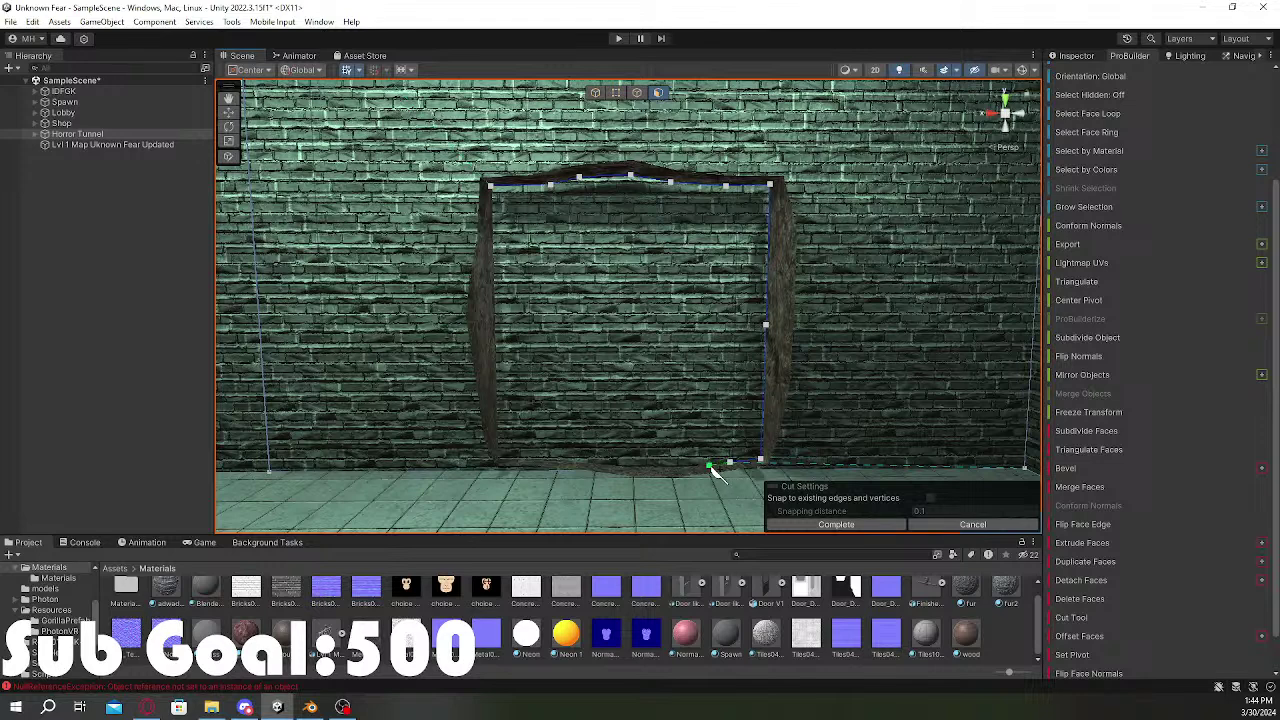
{"action": "left_click", "coordinate": [708, 465]}
{"action": "left_click", "coordinate": [684, 467]}
{"action": "left_click", "coordinate": [665, 467]}
{"action": "left_click", "coordinate": [638, 468]}
{"action": "left_click", "coordinate": [612, 465]}
{"action": "left_click", "coordinate": [584, 464]}
{"action": "left_click", "coordinate": [561, 463]}
{"action": "left_click", "coordinate": [500, 462]}
{"action": "left_click", "coordinate": [492, 321]}
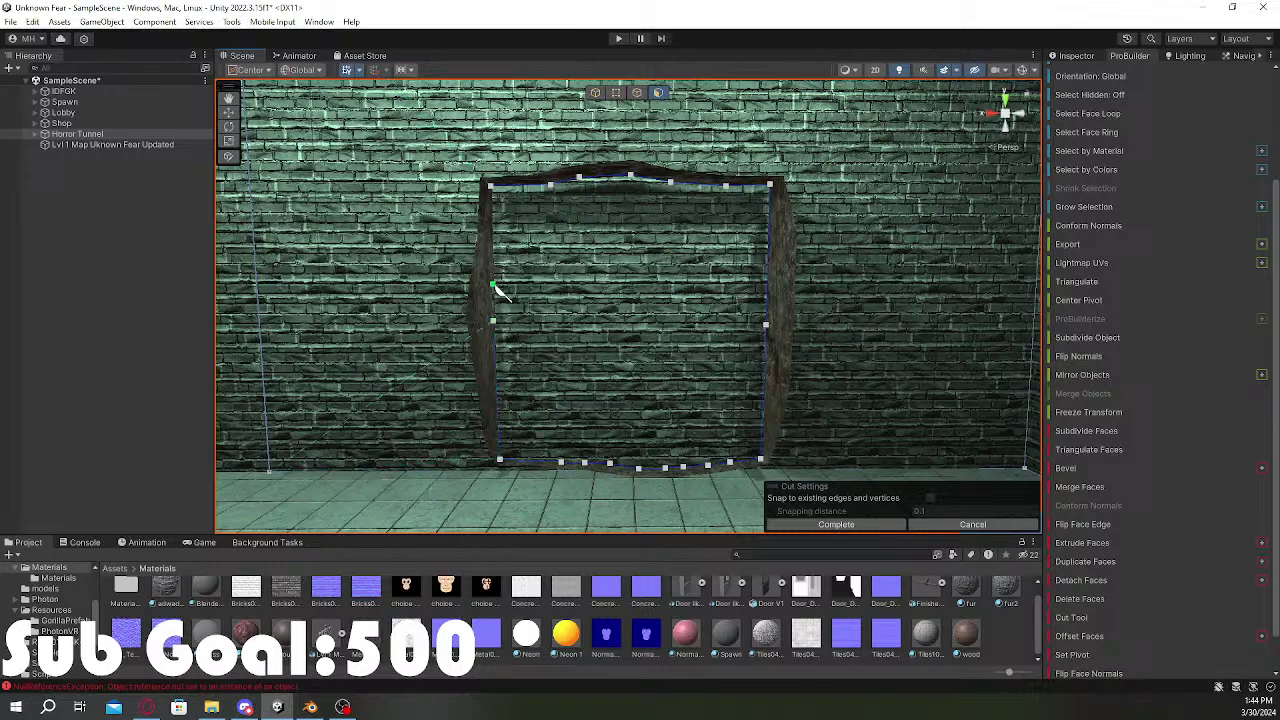
{"action": "left_click", "coordinate": [488, 186]}
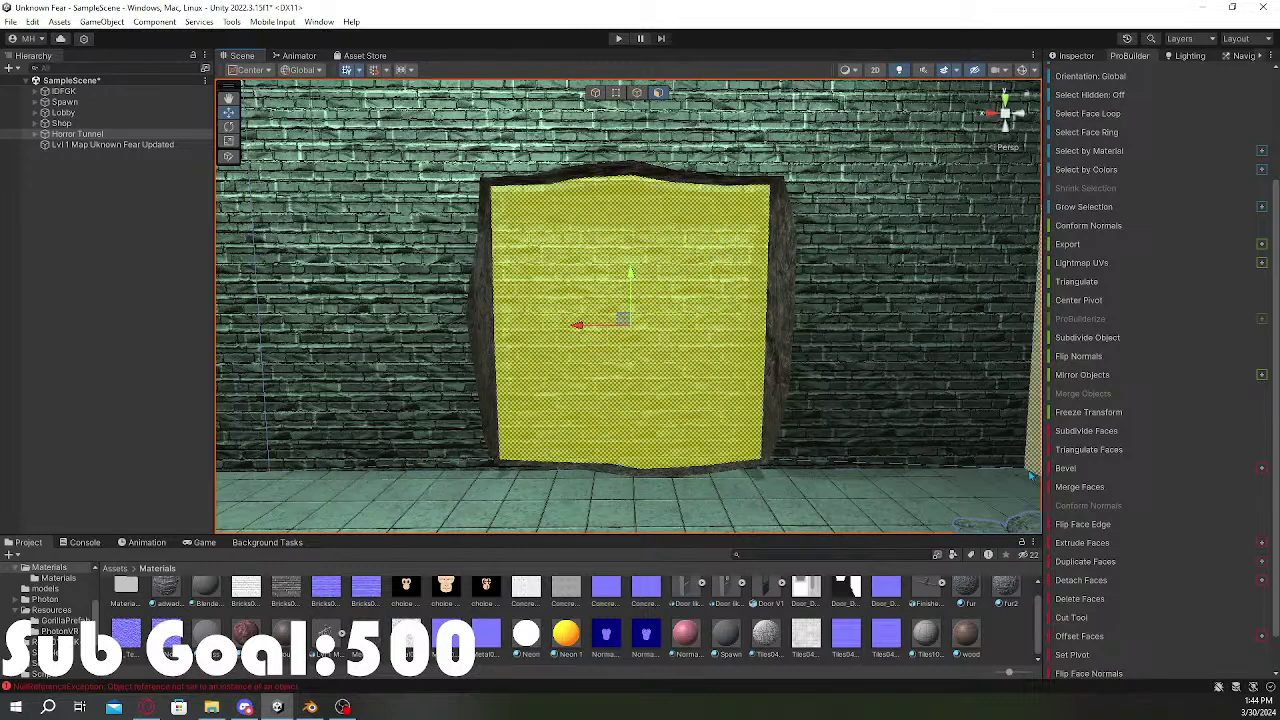
{"action": "left_click", "coordinate": [1078, 599]}
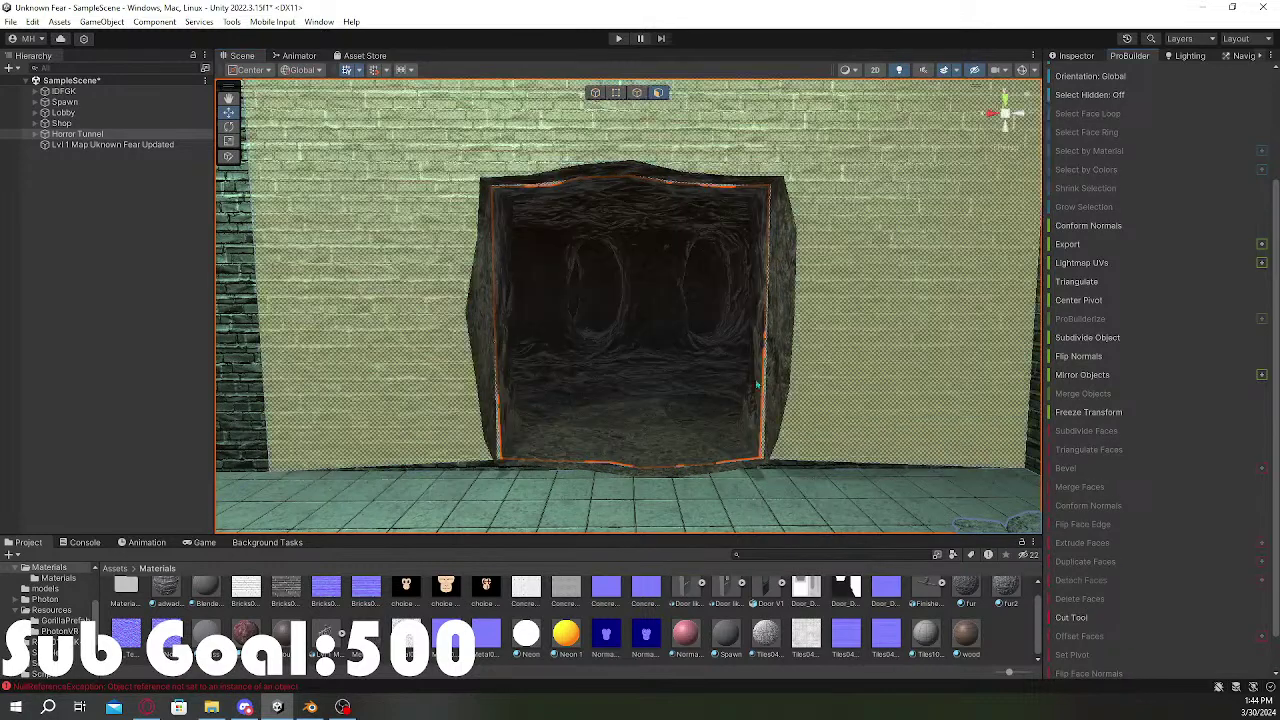
{"action": "left_click", "coordinate": [741, 612]}
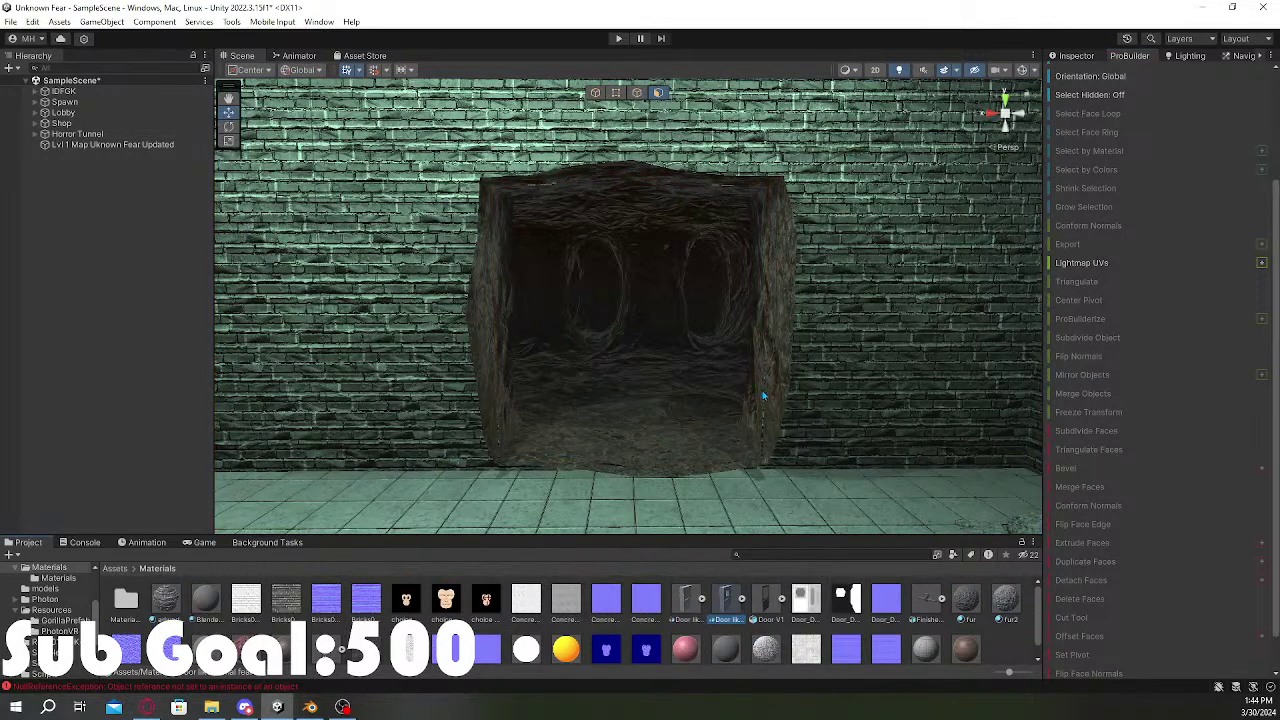
Step: Switch the Horror Tunnel to vertex editing and shift the vertex on the opening's upper-left edge onto the cave rim
{"action": "left_click", "coordinate": [539, 102]}
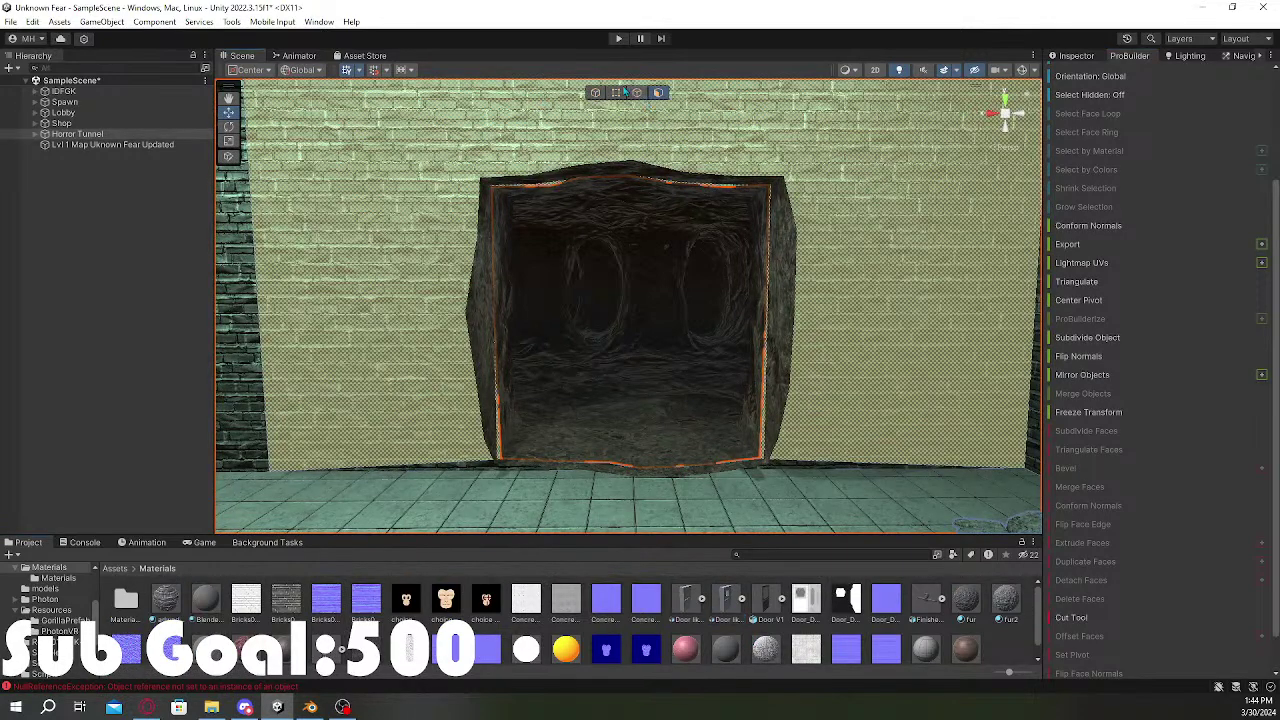
{"action": "left_click", "coordinate": [616, 92]}
{"action": "key", "text": "w"}
{"action": "right_click_drag", "start_coordinate": [749, 359], "coordinate": [729, 321]}
{"action": "left_click", "coordinate": [670, 317]}
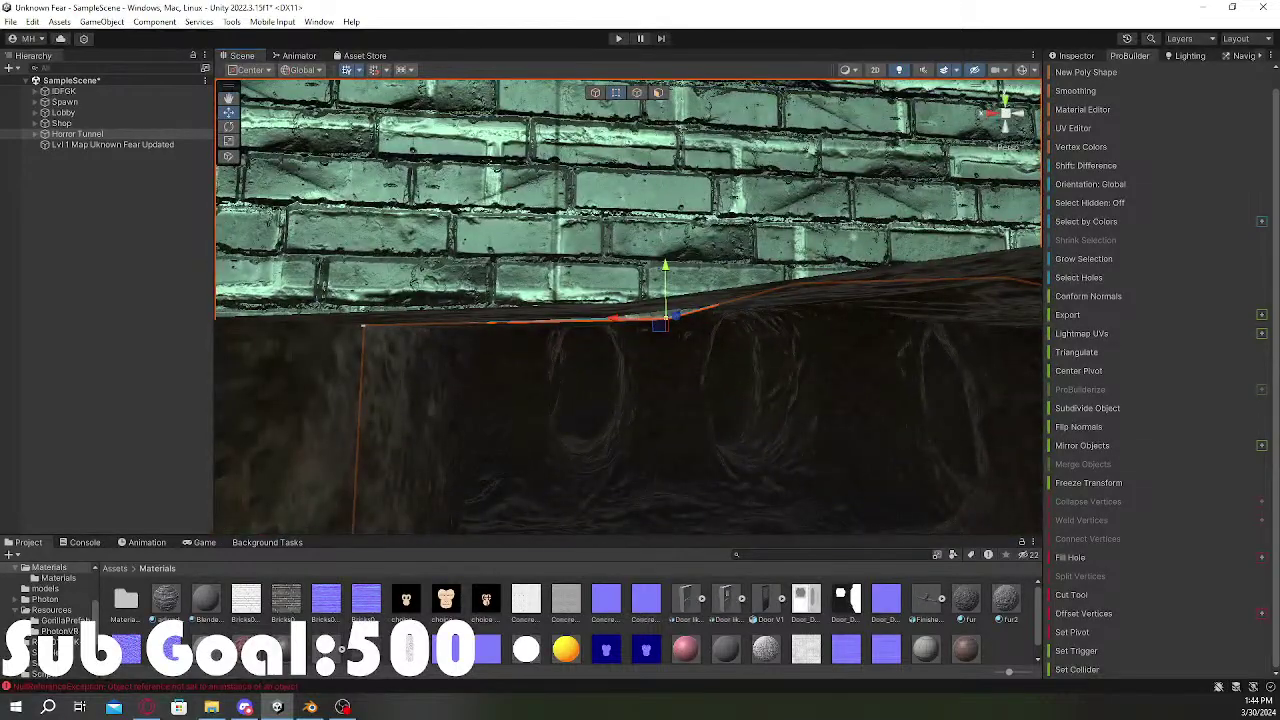
{"action": "left_click_drag", "start_coordinate": [658, 322], "coordinate": [616, 327]}
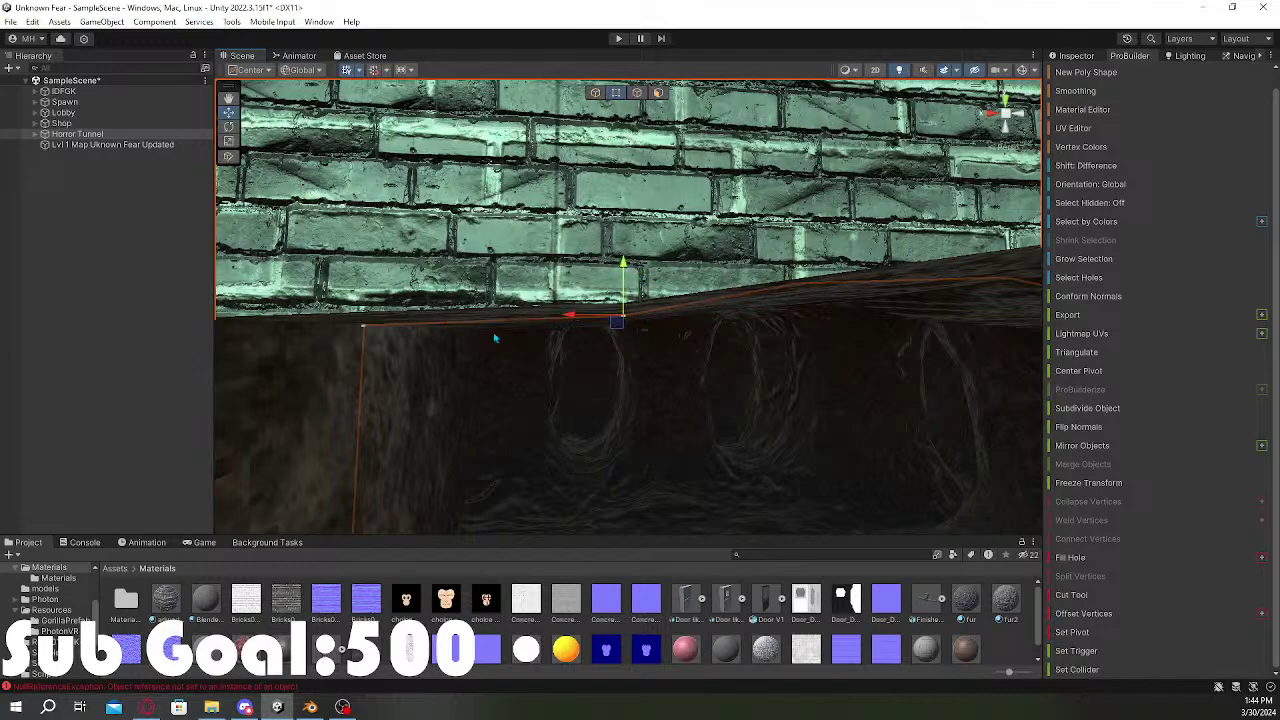
Step: Nudge two vertices along the opening's upper-right edge to follow the cave rim
{"action": "key", "text": "s"}
{"action": "right_click_drag", "start_coordinate": [494, 337], "coordinate": [527, 372]}
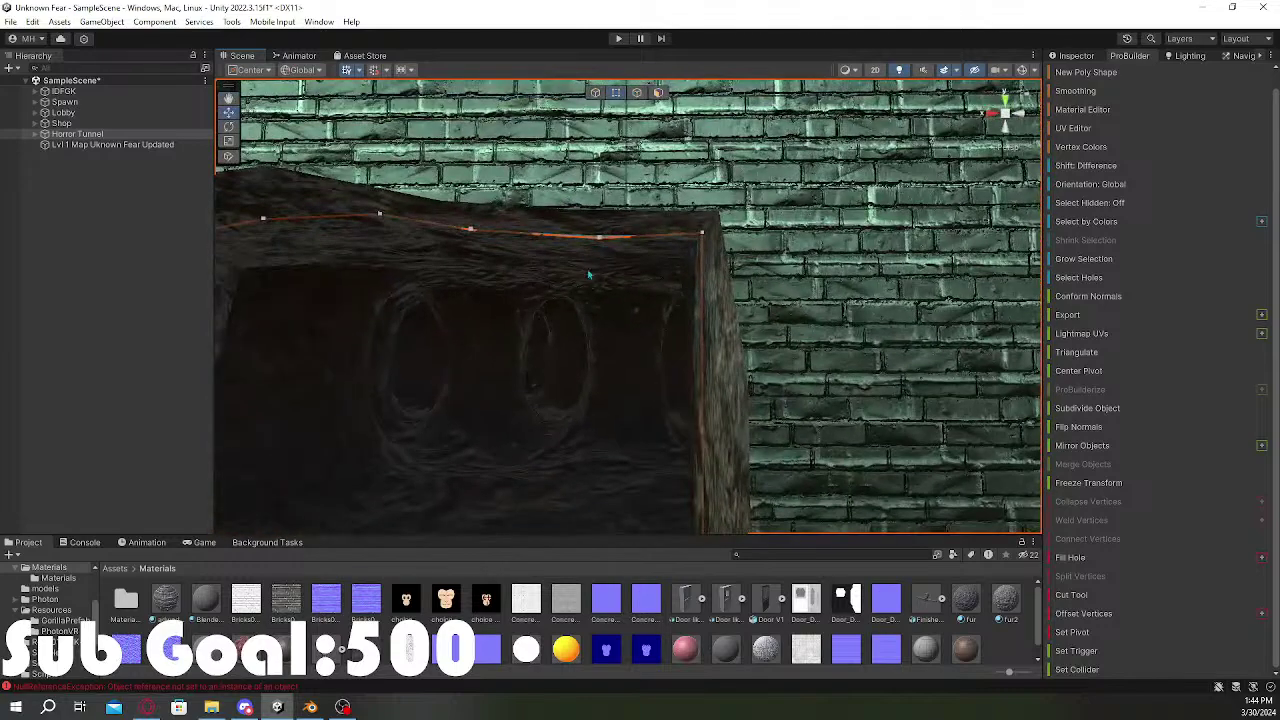
{"action": "left_click", "coordinate": [619, 233]}
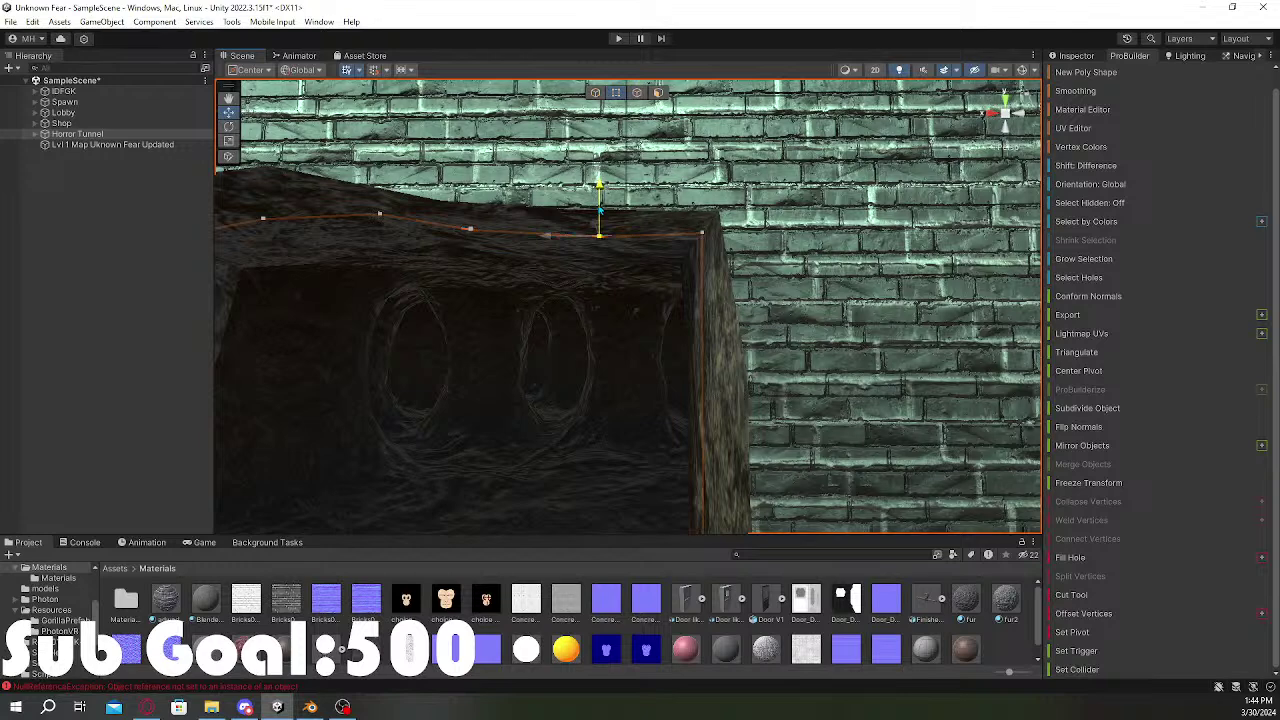
{"action": "left_click", "coordinate": [474, 231]}
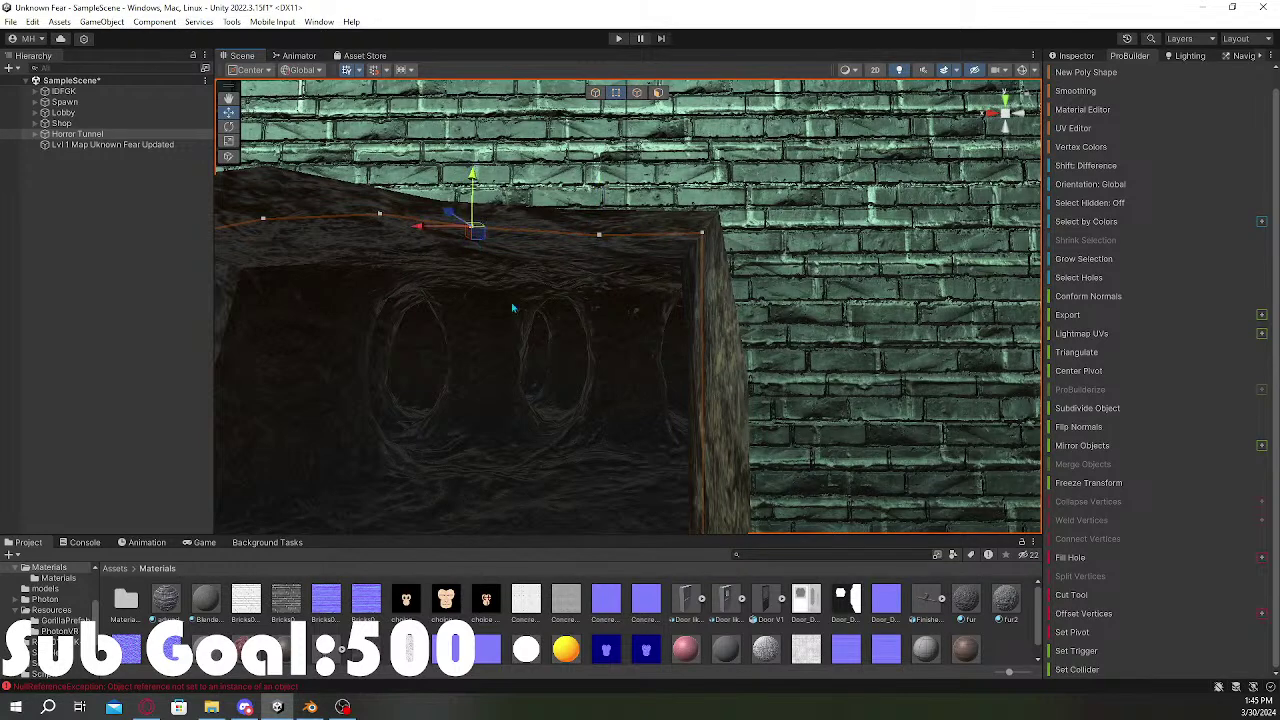
Step: Adjust the wall vertices at the opening's lower-right corner and along its bottom edge to match the cave floor
{"action": "right_click_drag", "start_coordinate": [600, 387], "coordinate": [612, 455]}
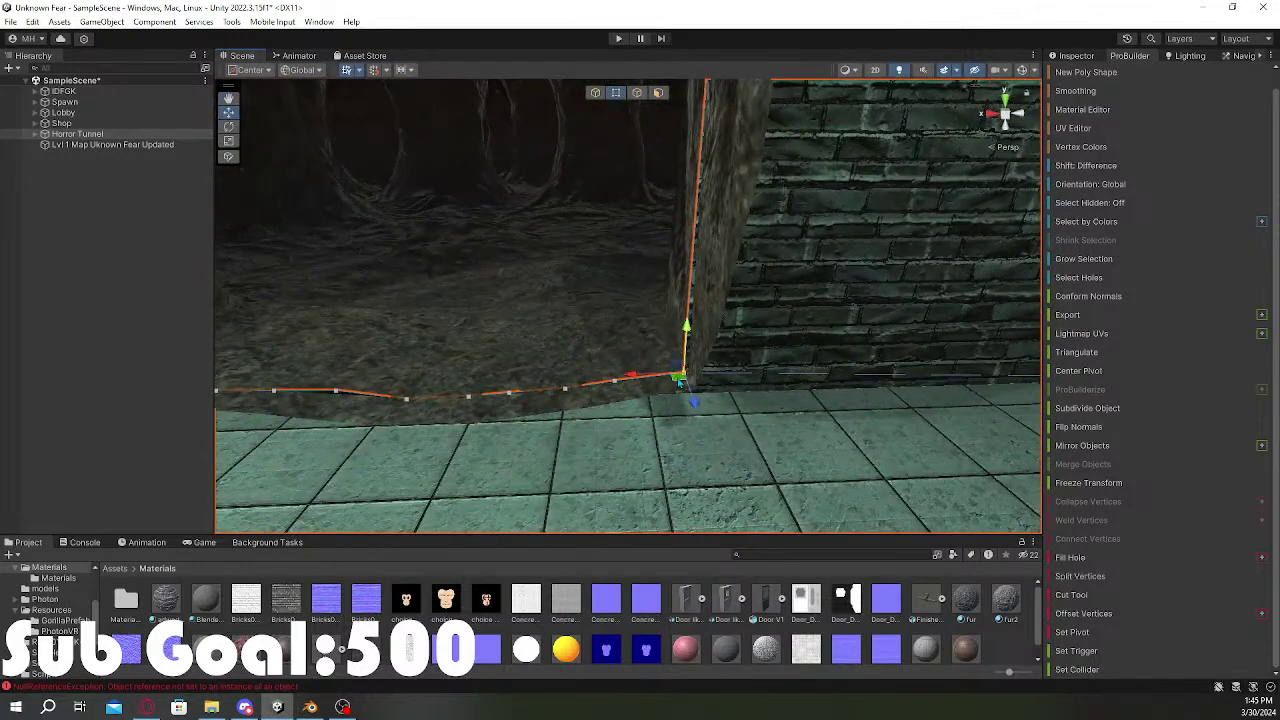
{"action": "right_click_drag", "start_coordinate": [645, 380], "coordinate": [709, 350]}
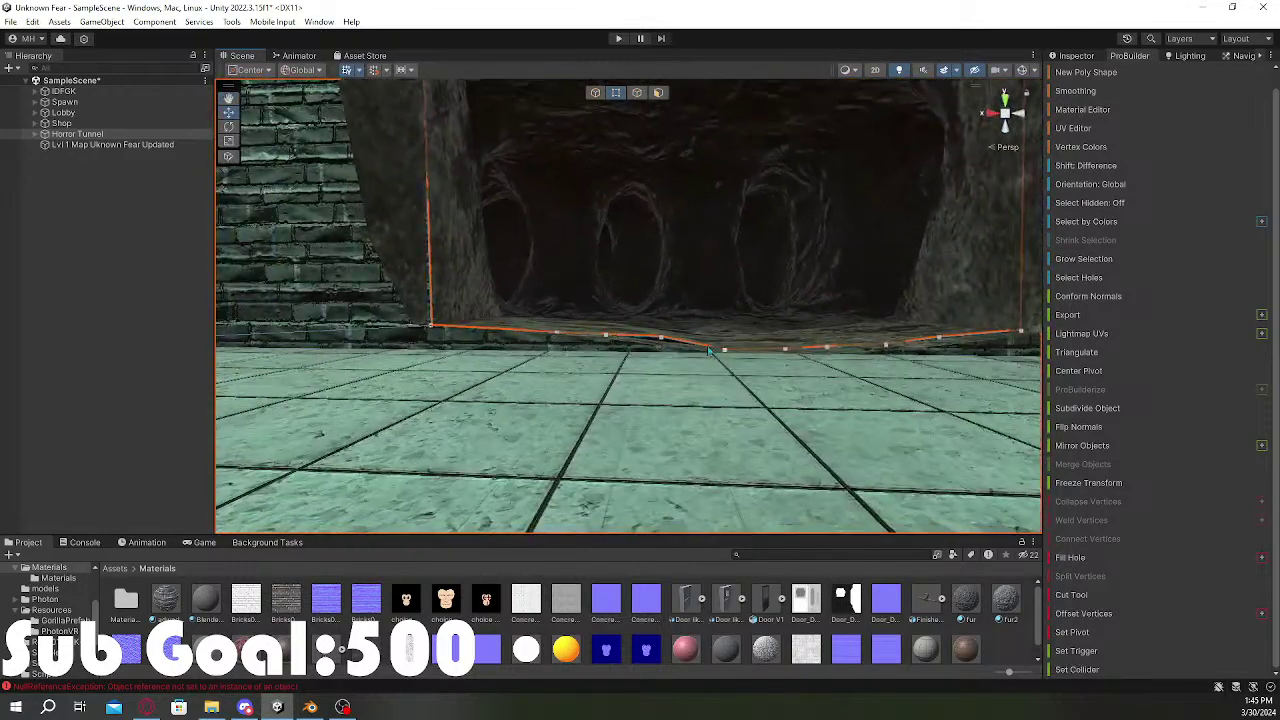
{"action": "left_click", "coordinate": [676, 340]}
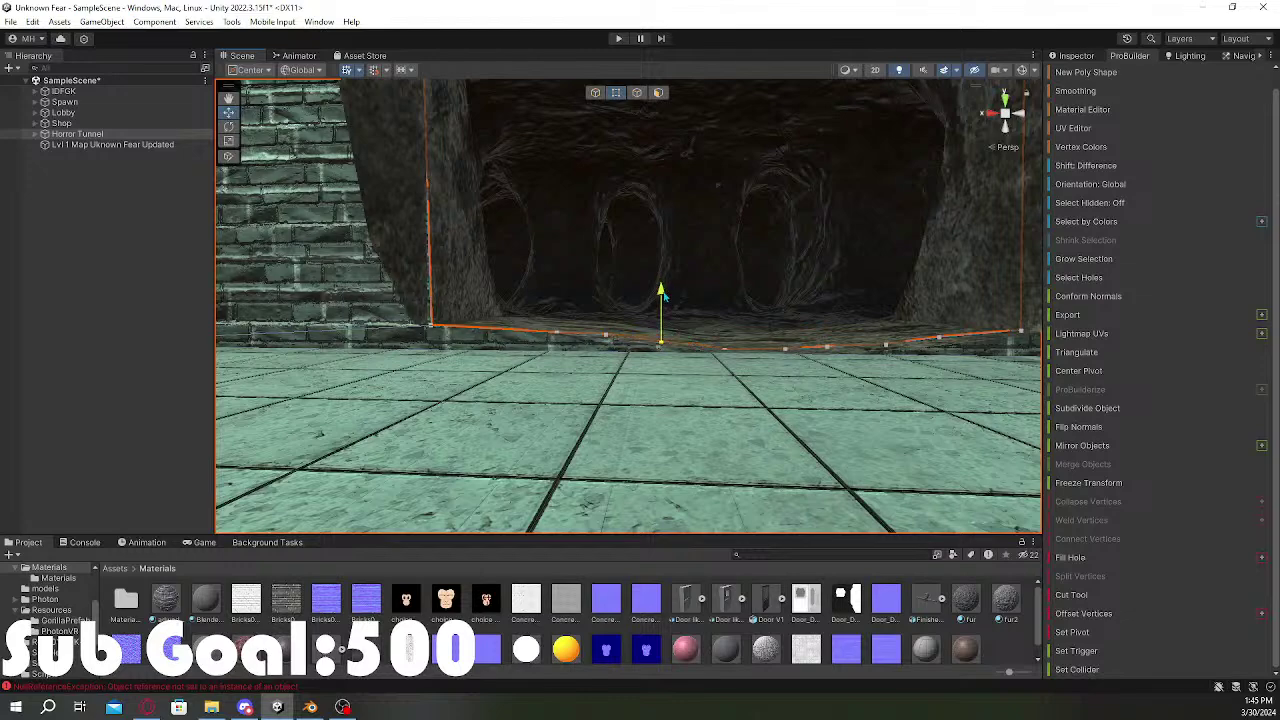
{"action": "key", "text": "d"}
{"action": "right_click_drag", "start_coordinate": [672, 292], "coordinate": [672, 291]}
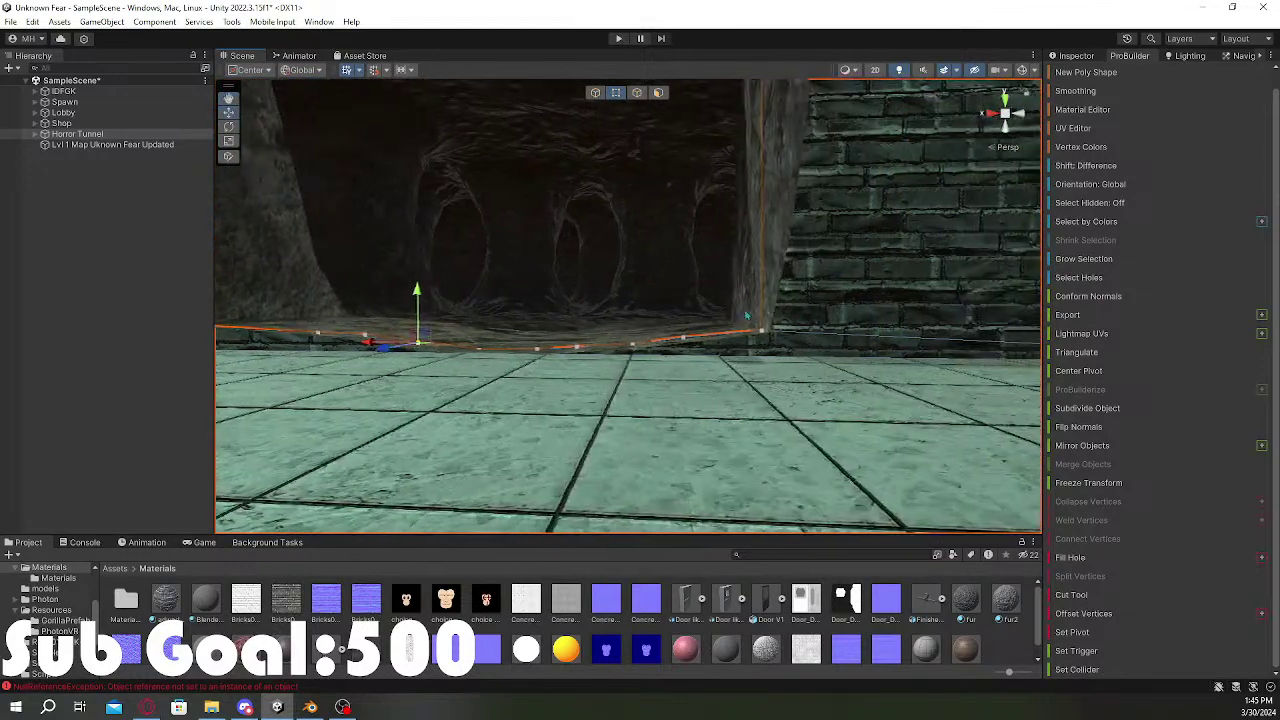
{"action": "left_click", "coordinate": [681, 338]}
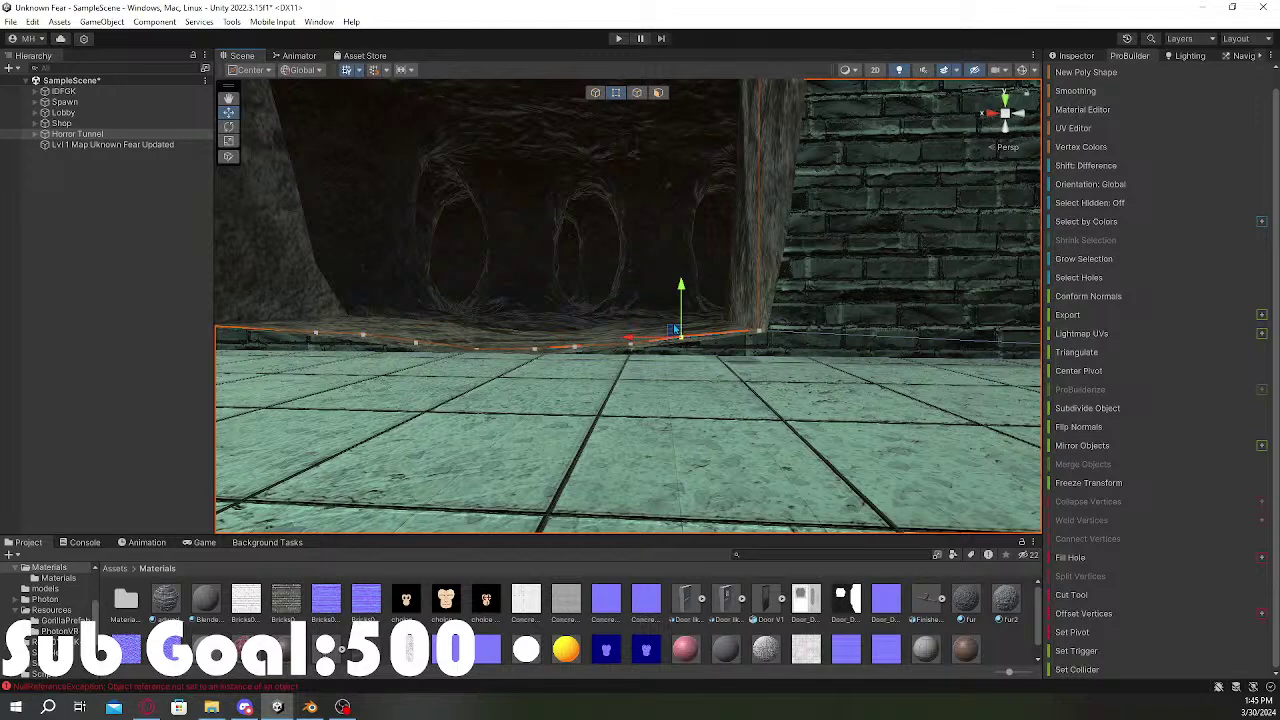
{"action": "left_click", "coordinate": [675, 329]}
{"action": "left_click", "coordinate": [688, 348]}
{"action": "left_click", "coordinate": [690, 630]}
Step: Move the vertex at the opening's lower-left corner slightly outward to the cave rim, and deselect the wall
{"action": "mouse_move", "coordinate": [593, 417]}
{"action": "right_mouse_down"}
{"action": "mouse_move", "coordinate": [591, 343]}
{"action": "mouse_move", "coordinate": [613, 420]}
{"action": "mouse_move", "coordinate": [600, 412]}
{"action": "right_mouse_up"}
{"action": "left_click", "coordinate": [585, 378]}
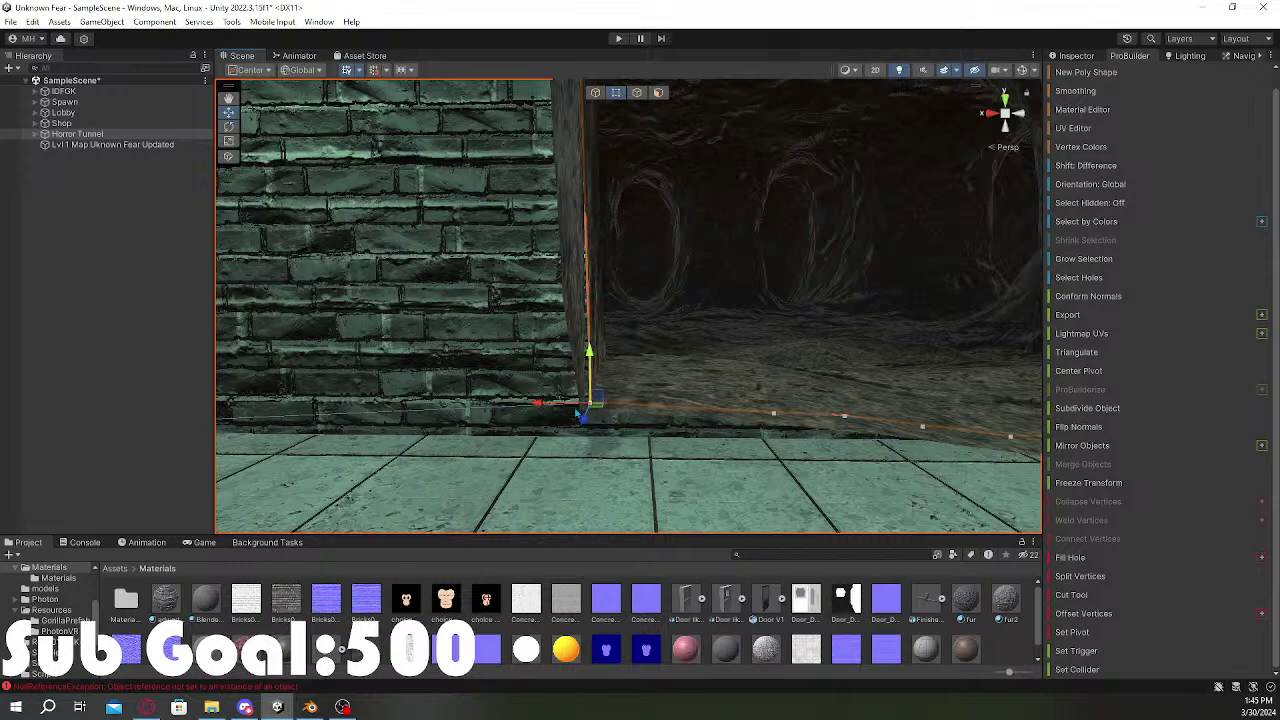
{"action": "left_click_drag", "start_coordinate": [560, 408], "coordinate": [555, 407]}
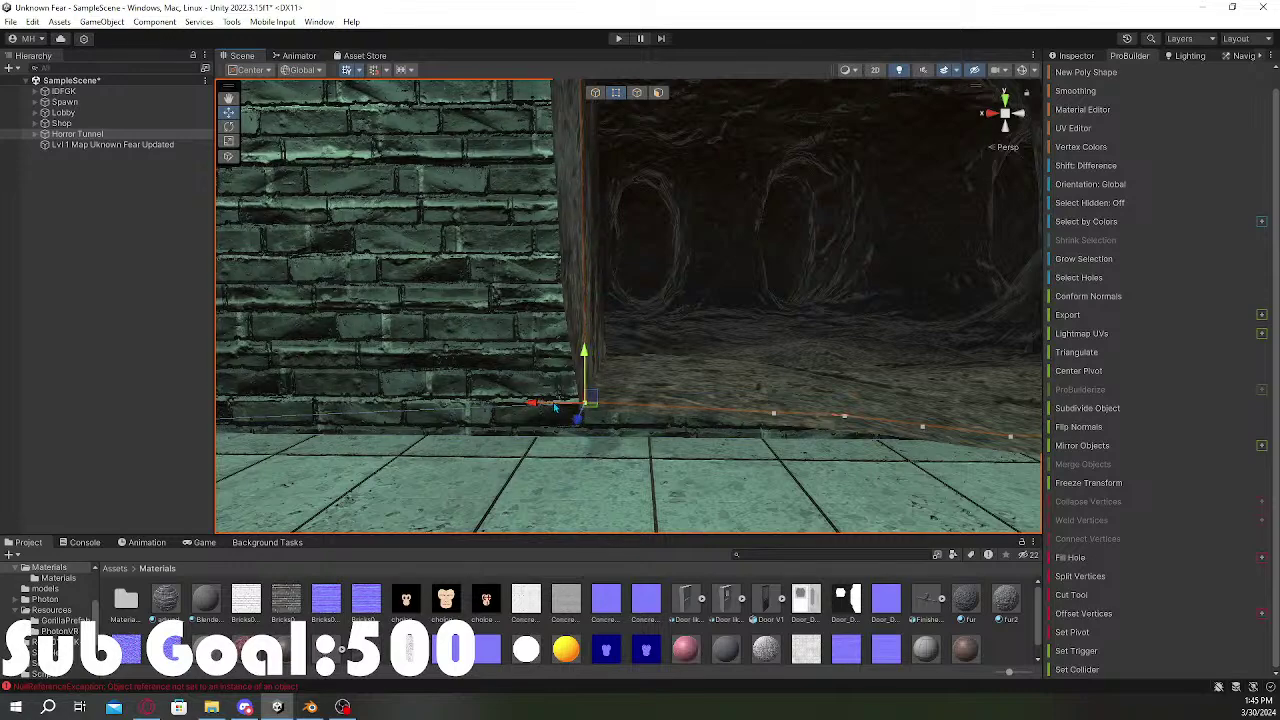
{"action": "left_click", "coordinate": [621, 630]}
Step: Select the whole Lvl 1 Map Uknown Fear Updated object in the scene
{"action": "right_click_drag", "start_coordinate": [657, 471], "coordinate": [526, 446]}
{"action": "right_click_drag", "start_coordinate": [590, 100], "coordinate": [692, 363]}
{"action": "left_click", "coordinate": [692, 363]}
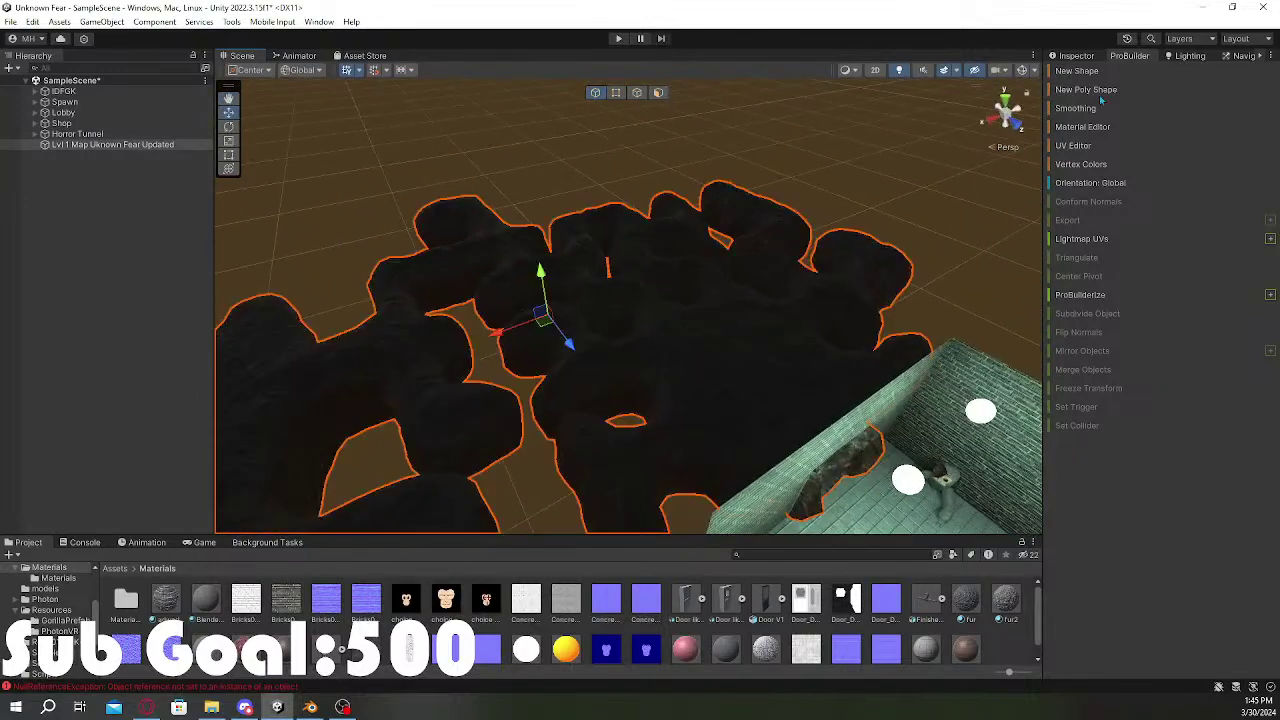
Step: Deselect the cave map and generate the scene lighting with the GoodLights settings
{"action": "left_click", "coordinate": [1190, 56]}
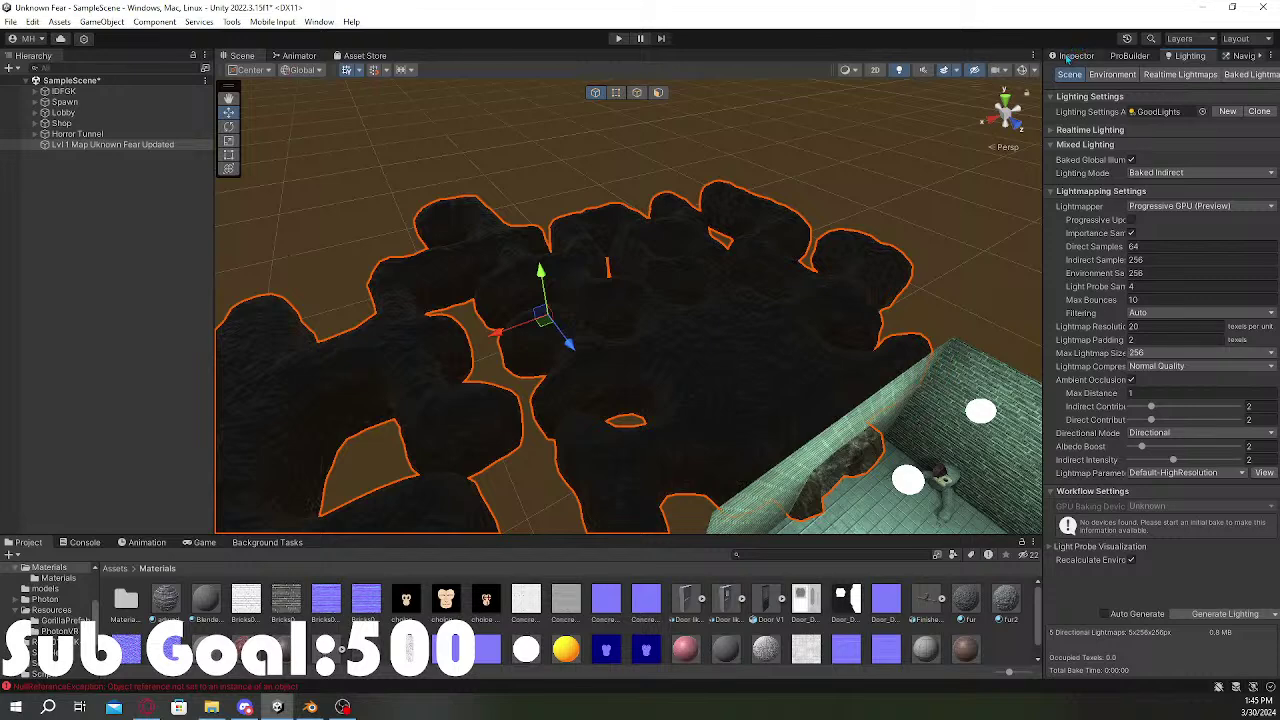
{"action": "left_click", "coordinate": [1070, 57]}
{"action": "left_click", "coordinate": [1134, 57]}
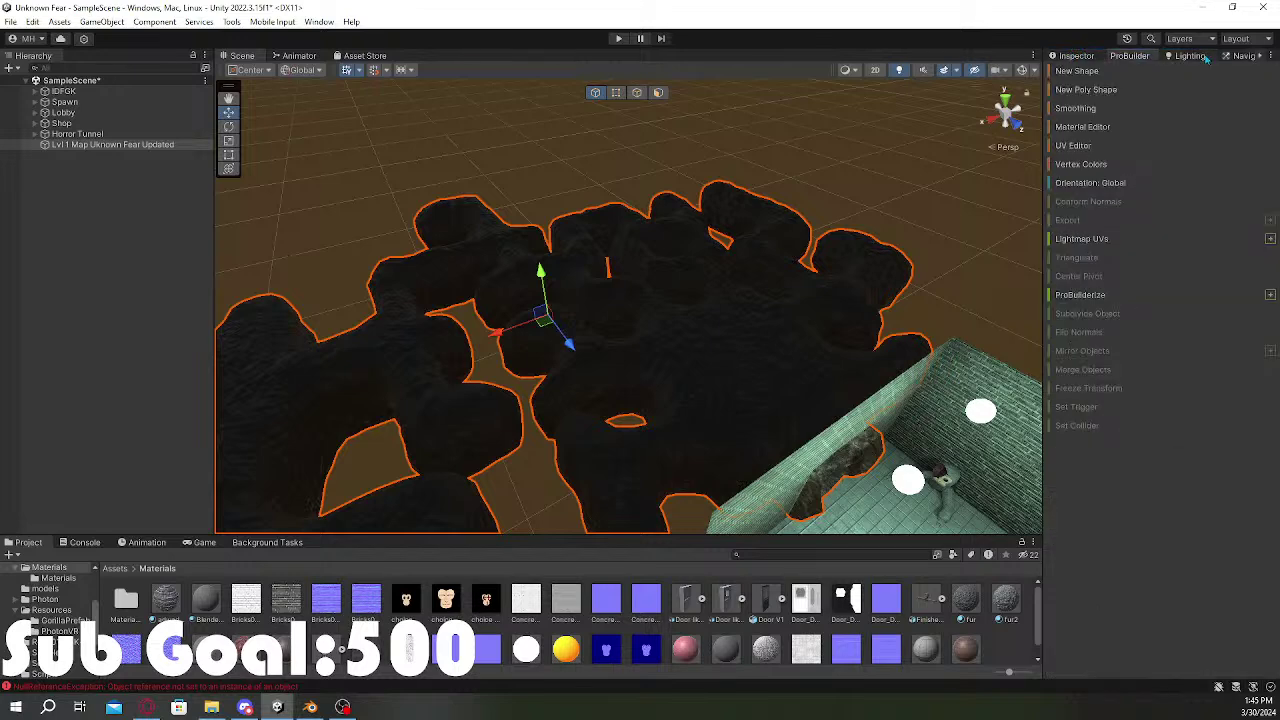
{"action": "left_click", "coordinate": [1066, 57]}
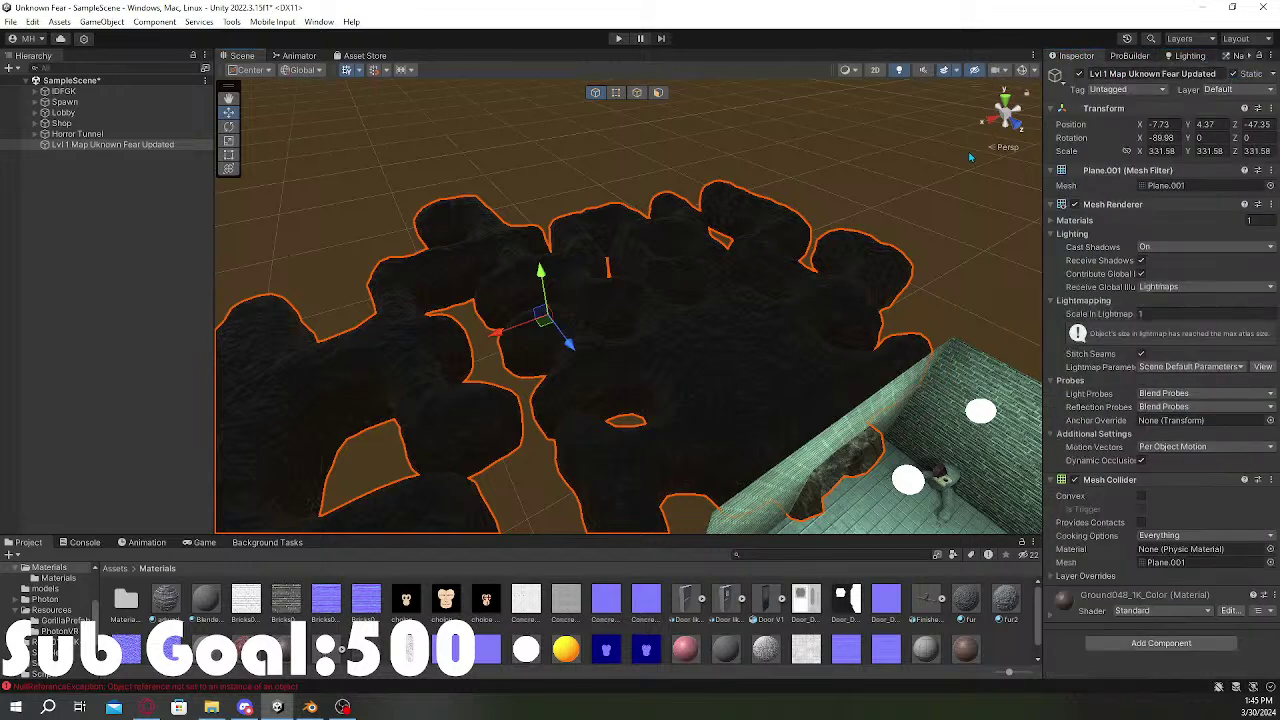
{"action": "right_click_drag", "start_coordinate": [805, 300], "coordinate": [840, 311]}
{"action": "left_click", "coordinate": [729, 249]}
{"action": "right_click_drag", "start_coordinate": [729, 249], "coordinate": [800, 260]}
{"action": "key", "text": "s"}
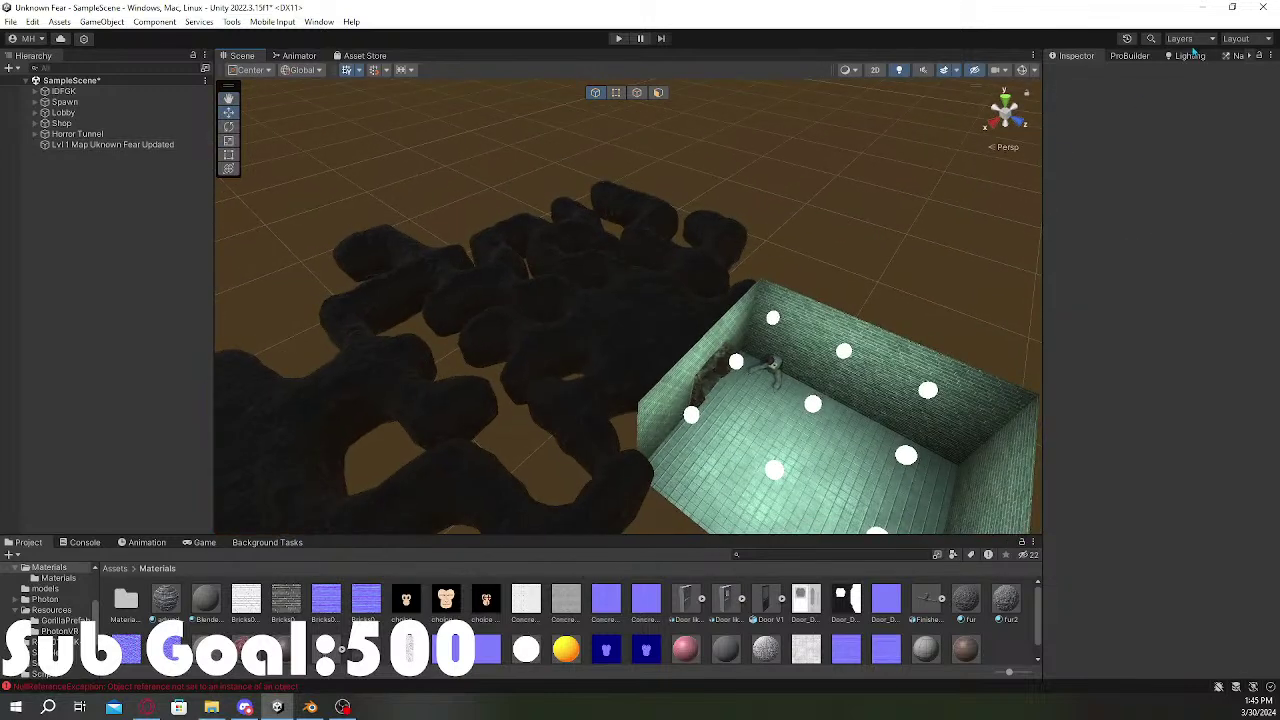
{"action": "left_click", "coordinate": [1190, 55]}
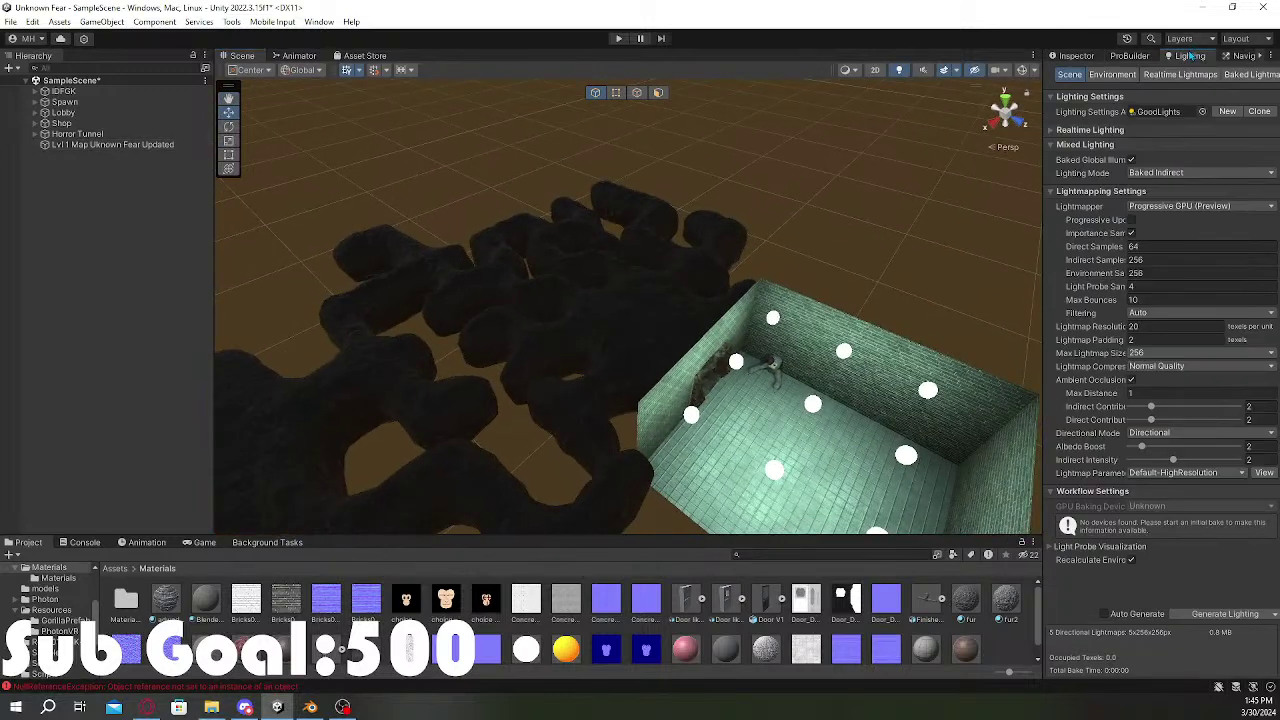
{"action": "left_click", "coordinate": [1233, 618]}
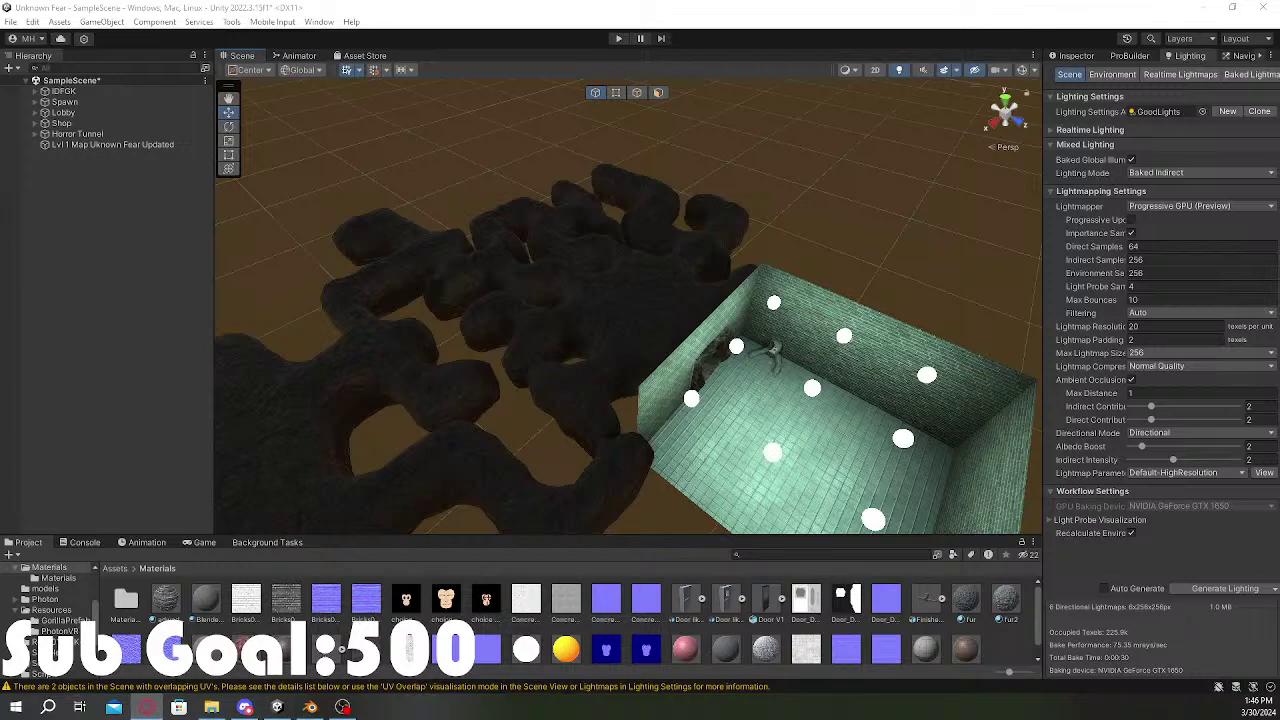
Step: Locate the entrance room's ceiling lights within the Spawn group and select Light (12) through Light (20)
{"action": "key", "text": "w"}
{"action": "right_click_drag", "start_coordinate": [816, 356], "coordinate": [1089, 201]}
{"action": "key", "text": "w"}
{"action": "key", "text": "w"}
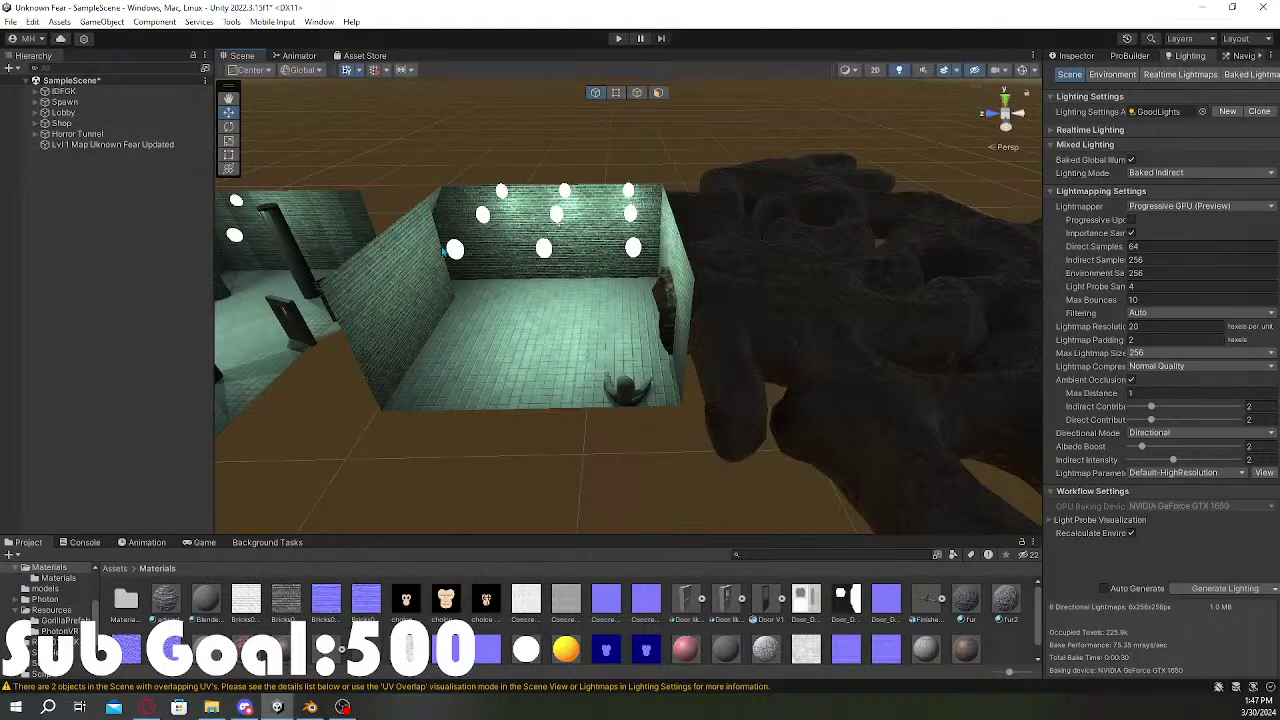
{"action": "left_click", "coordinate": [453, 252]}
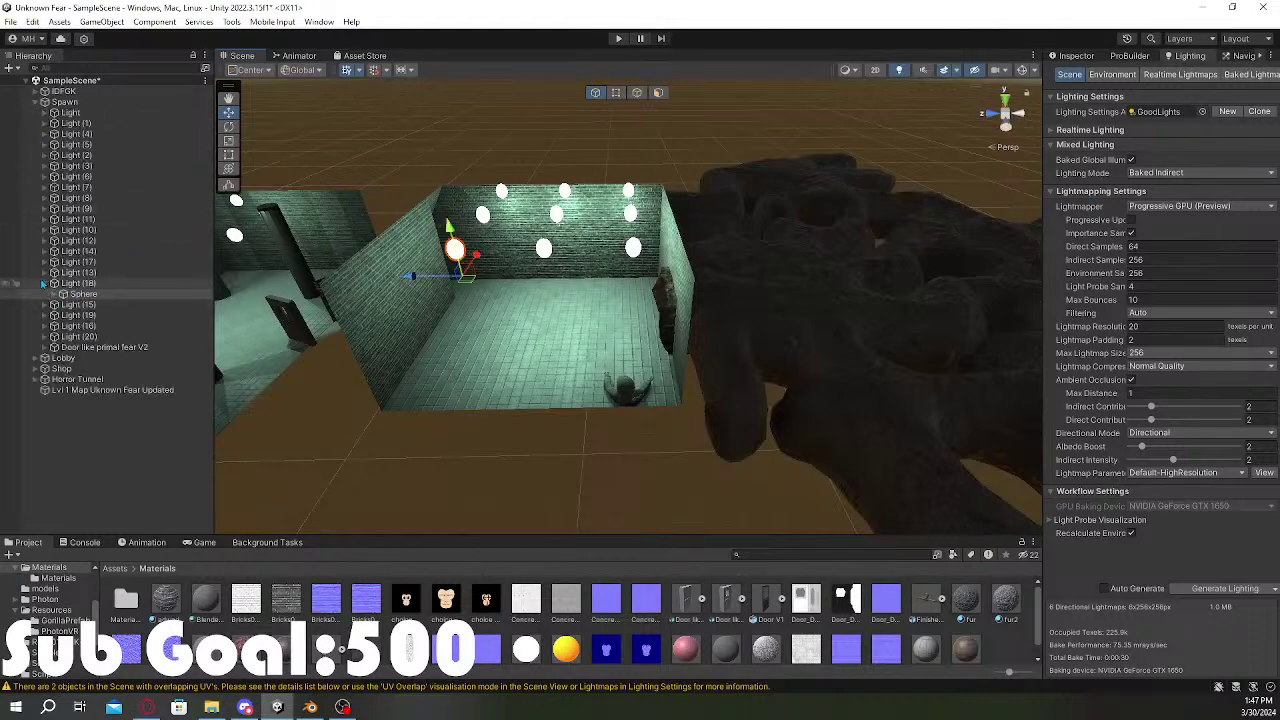
{"action": "left_click", "coordinate": [85, 284]}
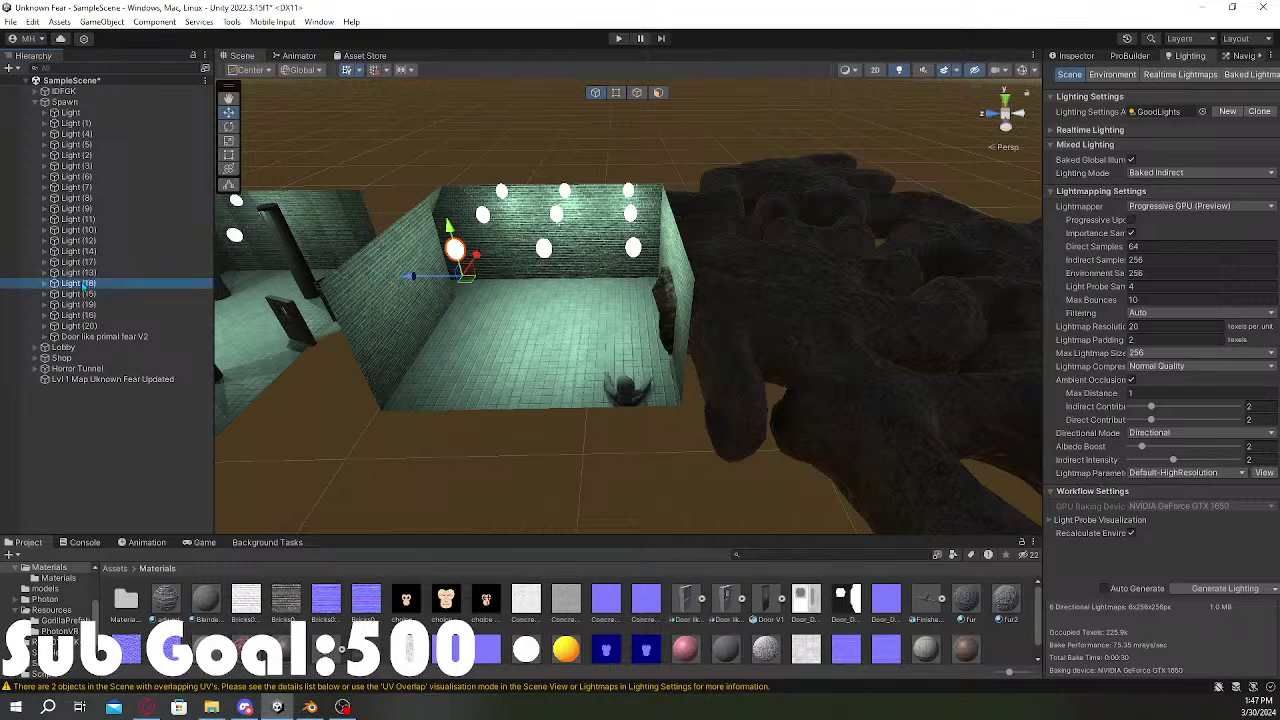
{"action": "left_click", "coordinate": [90, 295], "text": "ctrl"}
{"action": "left_click", "coordinate": [89, 305], "text": "ctrl"}
{"action": "left_click", "coordinate": [89, 316], "text": "ctrl"}
{"action": "left_click", "coordinate": [94, 326], "text": "ctrl"}
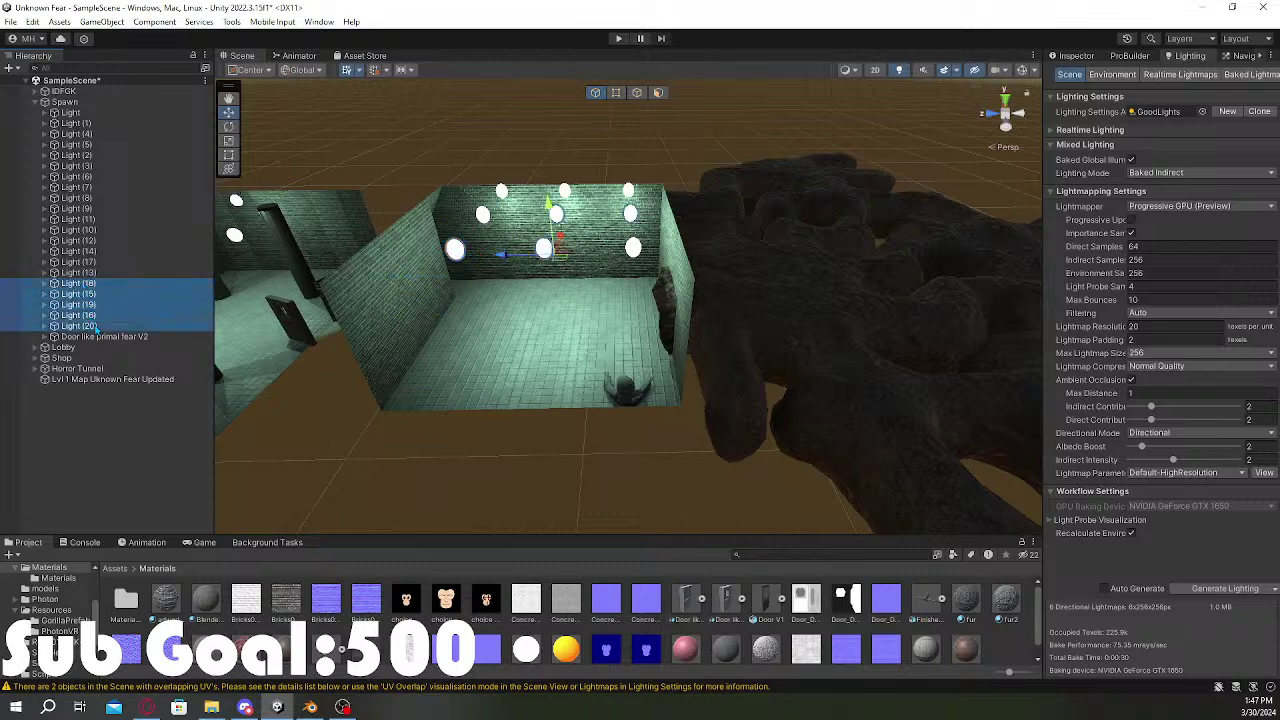
{"action": "left_click", "coordinate": [100, 272], "text": "shift"}
{"action": "left_click", "coordinate": [97, 262], "text": "shift"}
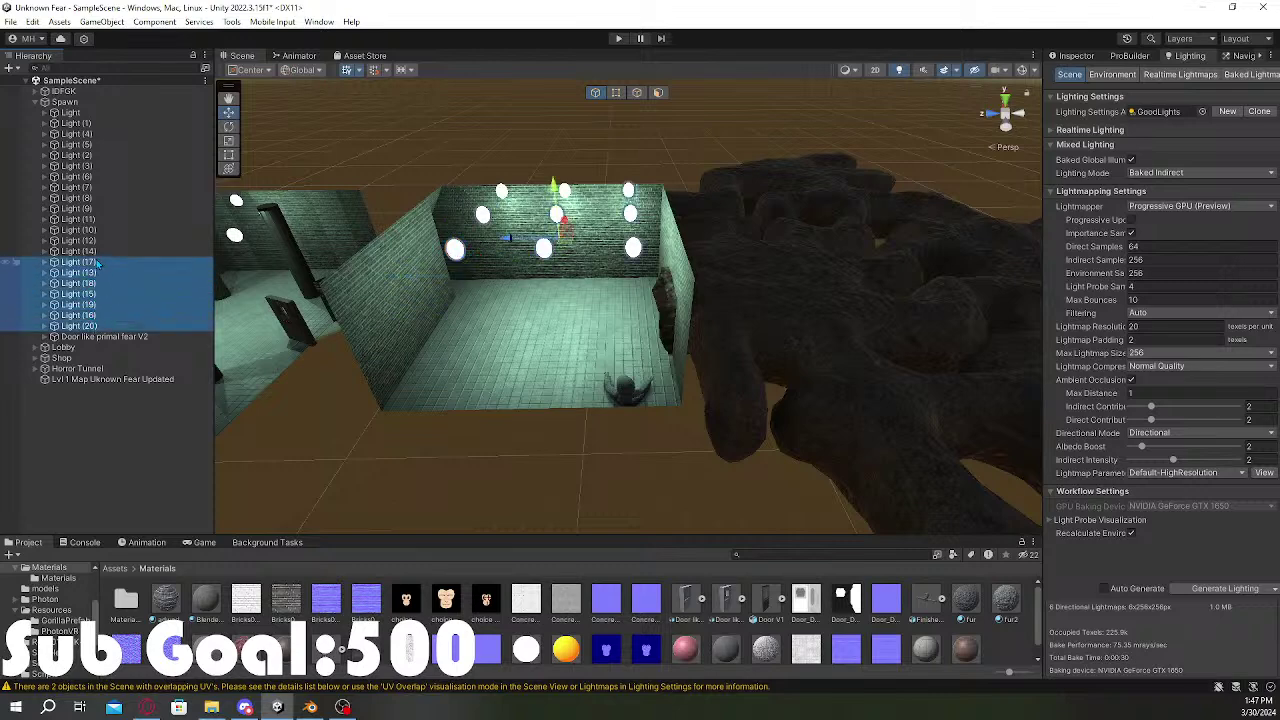
{"action": "left_click", "coordinate": [93, 251], "text": "shift"}
{"action": "left_click", "coordinate": [93, 241], "text": "shift"}
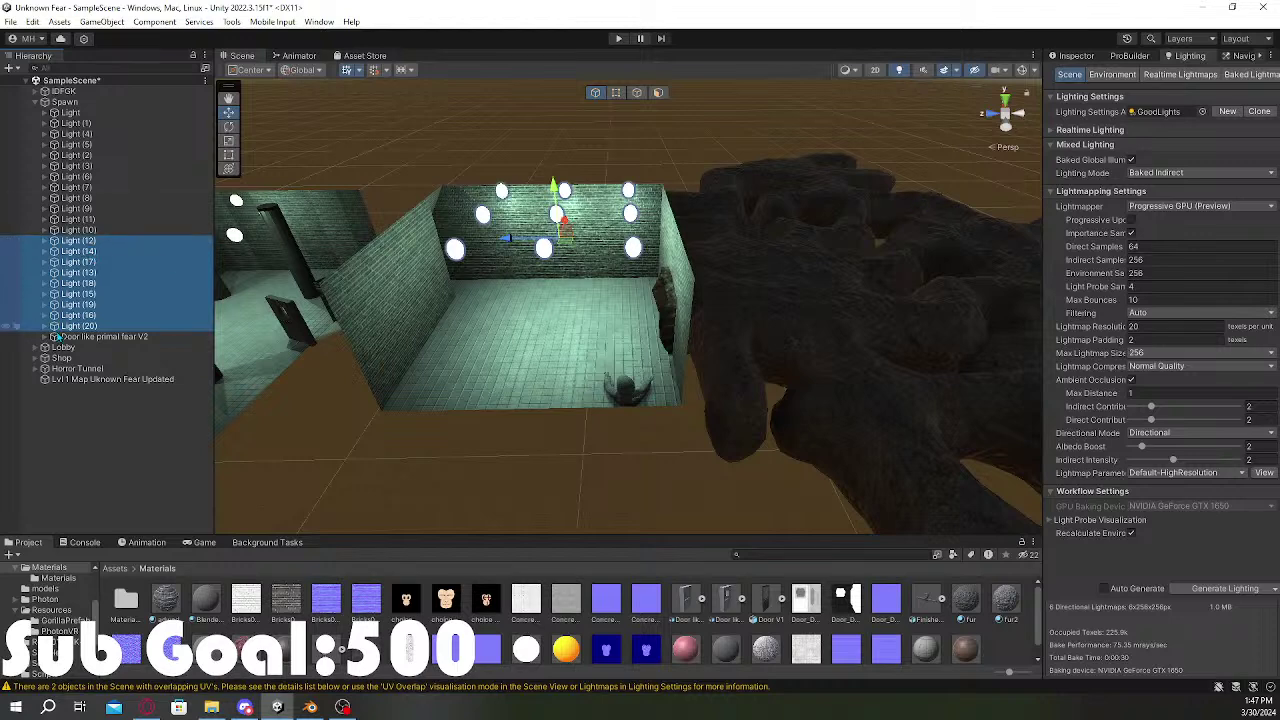
Step: Expand Light (12) through Light (20) in the hierarchy to expose their Sphere children
{"action": "left_click", "coordinate": [46, 327]}
{"action": "left_click", "coordinate": [44, 304]}
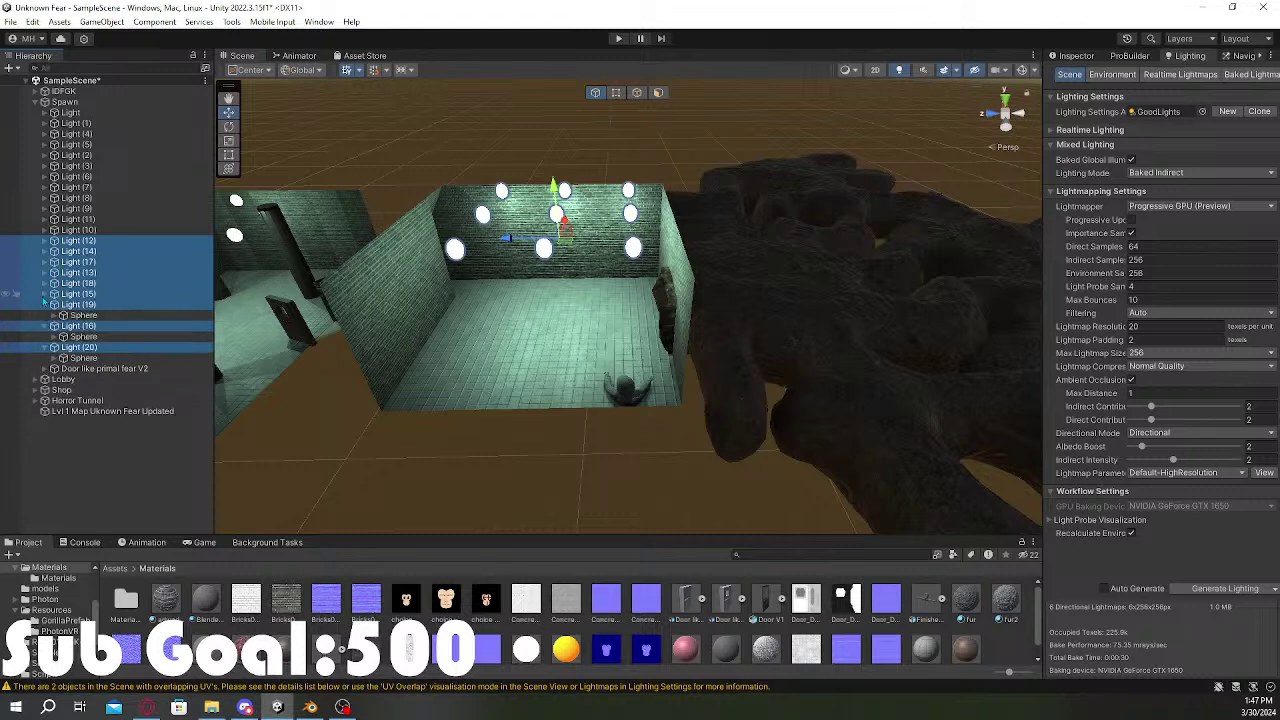
{"action": "left_click", "coordinate": [44, 294]}
{"action": "left_click", "coordinate": [44, 272]}
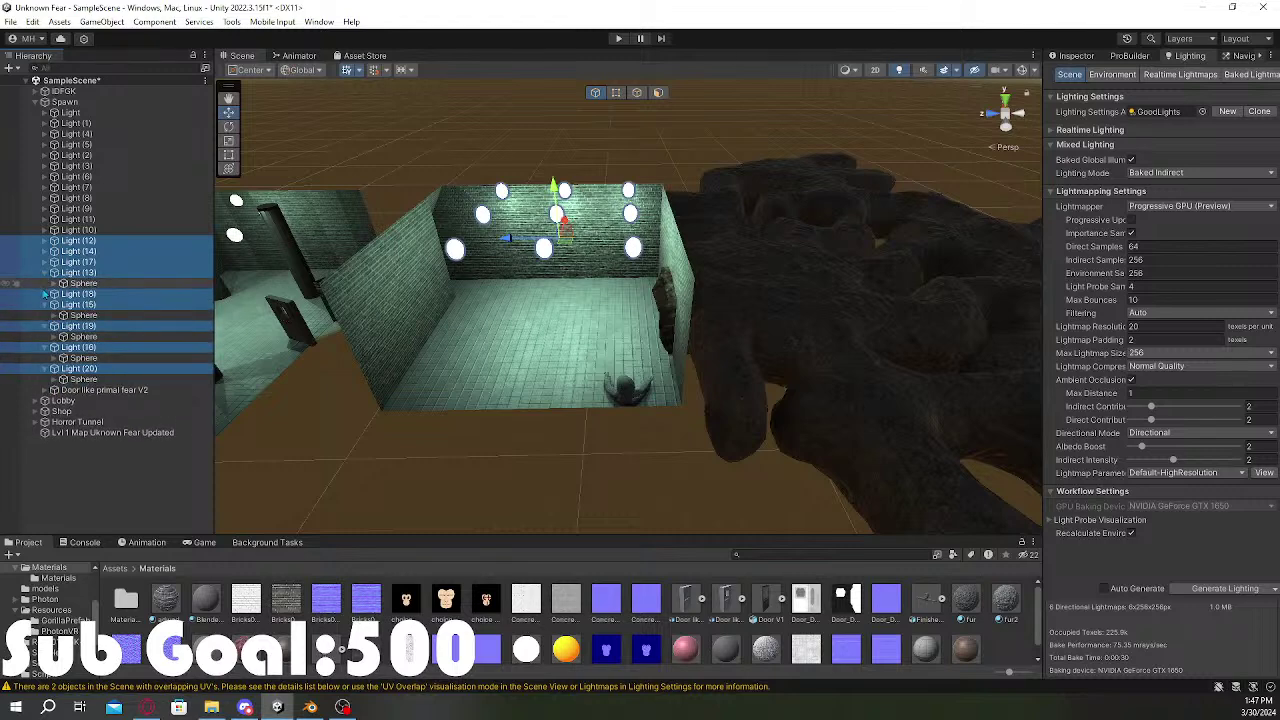
{"action": "left_click", "coordinate": [45, 283]}
{"action": "left_click", "coordinate": [44, 294]}
{"action": "left_click", "coordinate": [44, 272]}
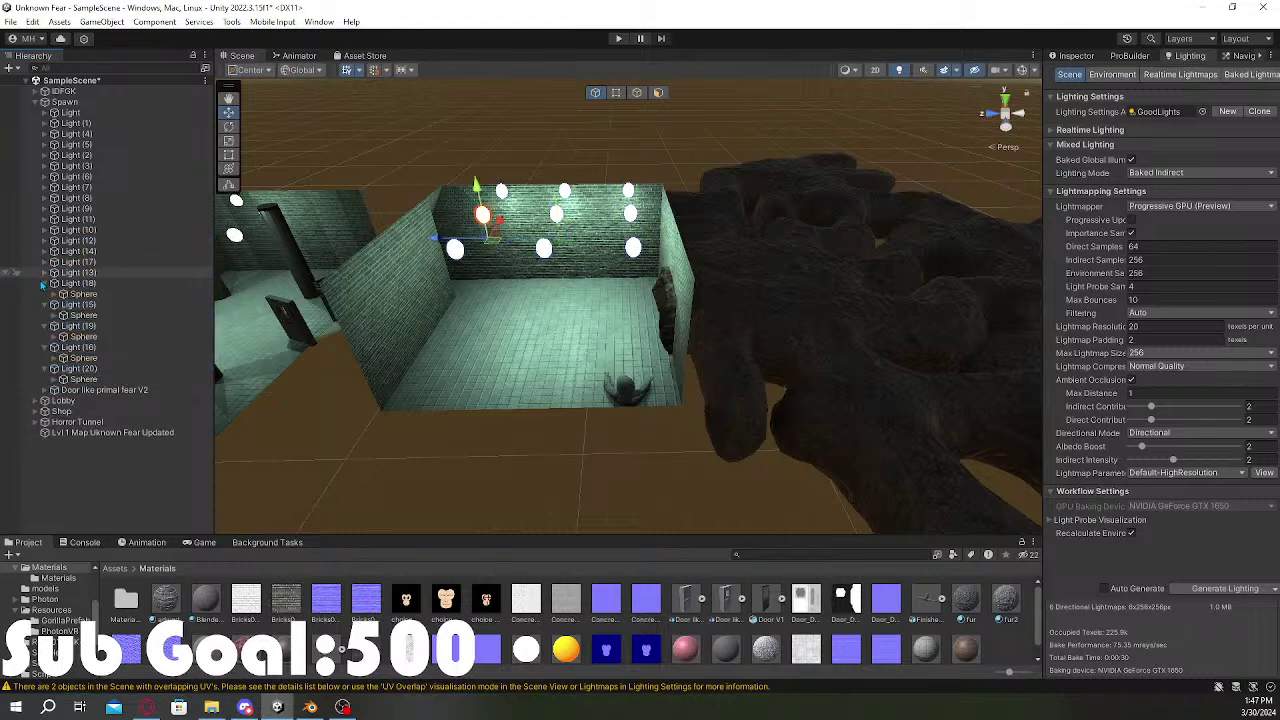
{"action": "left_click", "coordinate": [44, 272]}
{"action": "left_click", "coordinate": [44, 262]}
{"action": "left_click", "coordinate": [44, 251]}
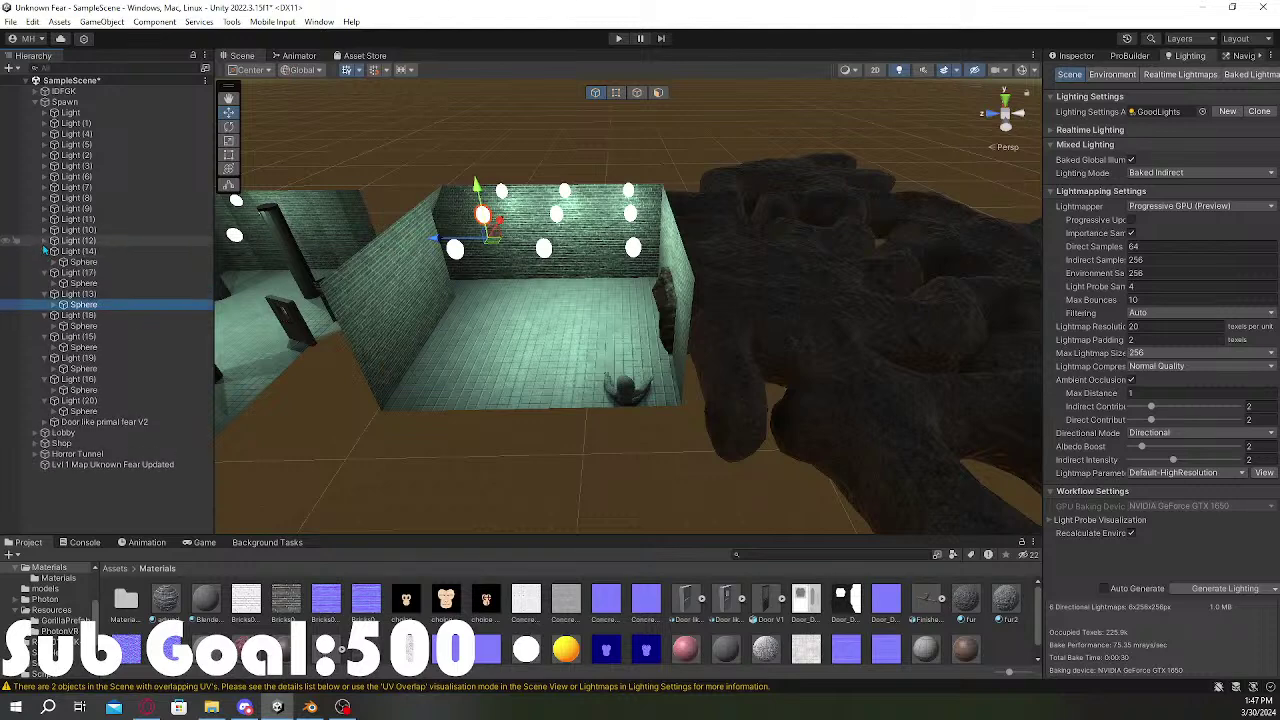
{"action": "left_click", "coordinate": [44, 240]}
Step: Expand the Sphere under each of the nine room lights to expose its Point Light
{"action": "left_click", "coordinate": [56, 251]}
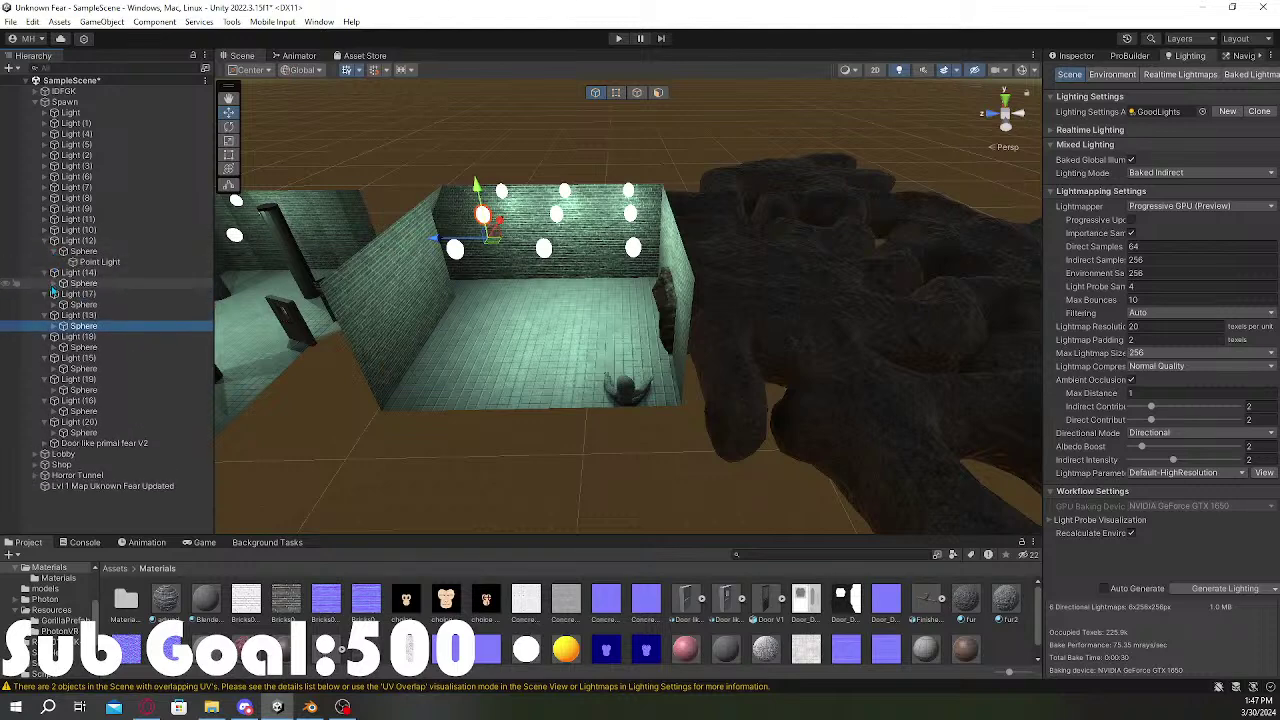
{"action": "left_click", "coordinate": [56, 283]}
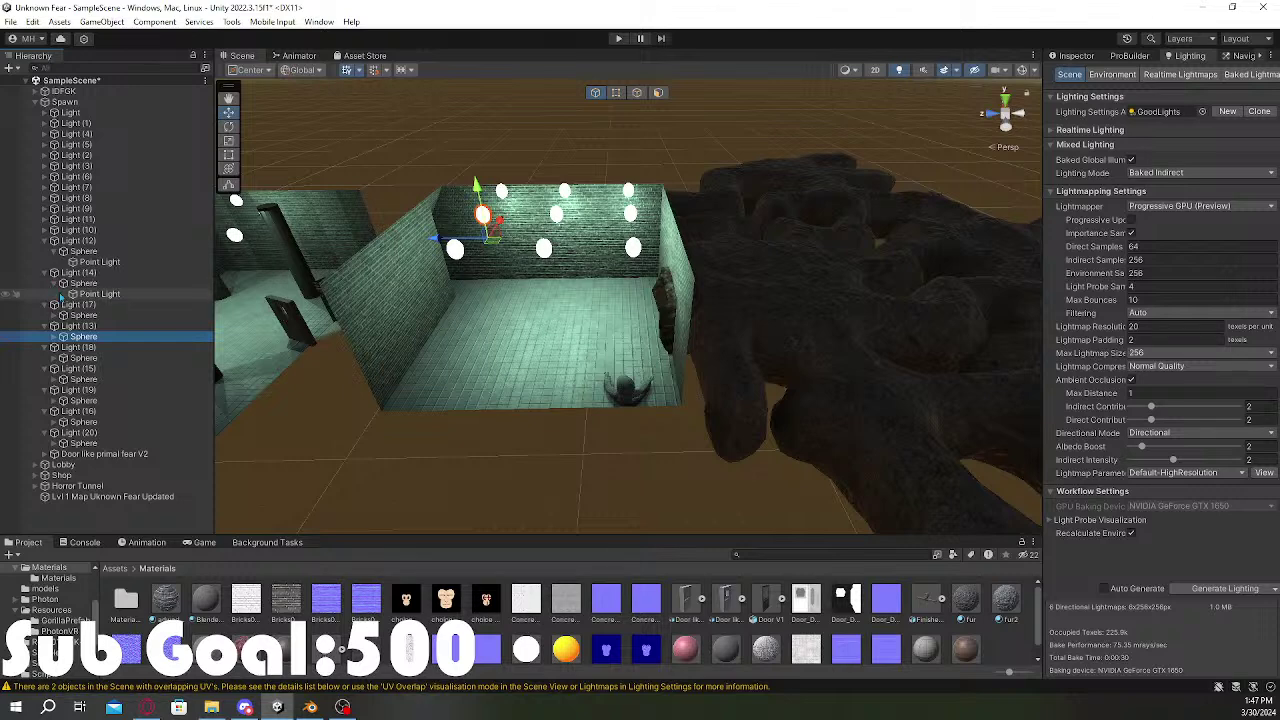
{"action": "left_click", "coordinate": [56, 315]}
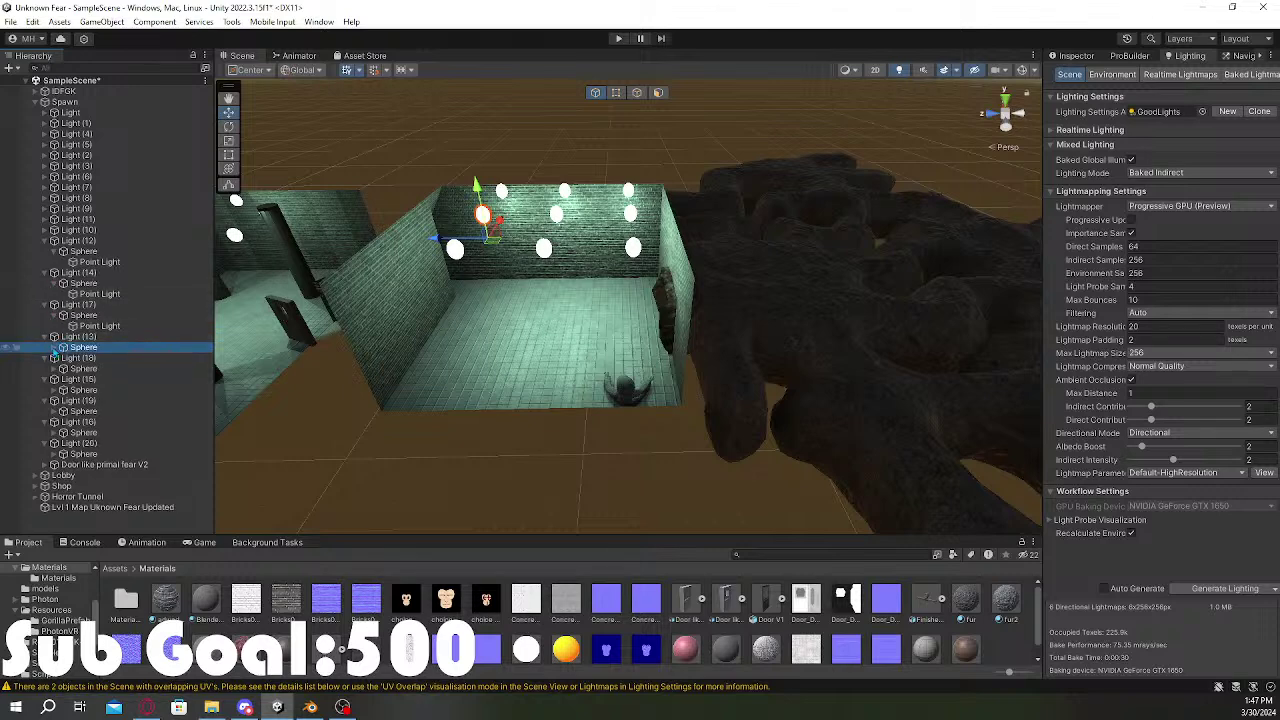
{"action": "left_click", "coordinate": [56, 347]}
{"action": "left_click", "coordinate": [56, 379]}
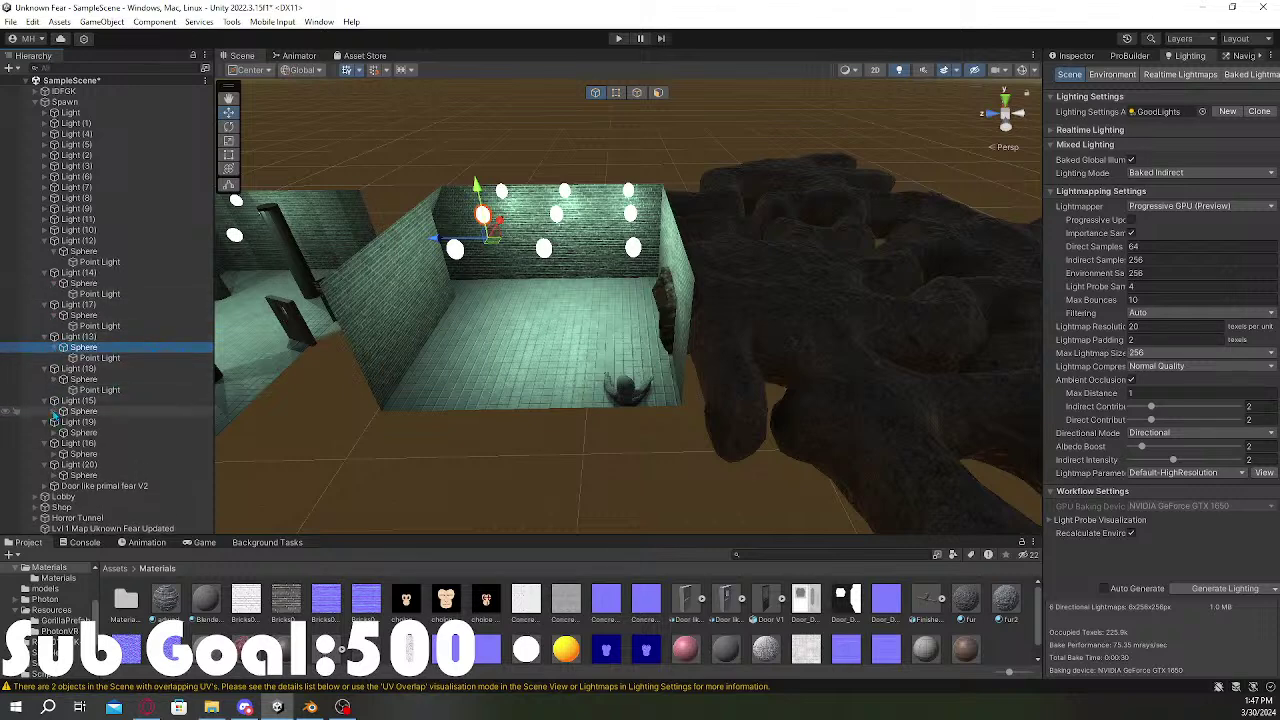
{"action": "left_click", "coordinate": [56, 411]}
{"action": "left_click", "coordinate": [56, 443]}
{"action": "left_click", "coordinate": [56, 475]}
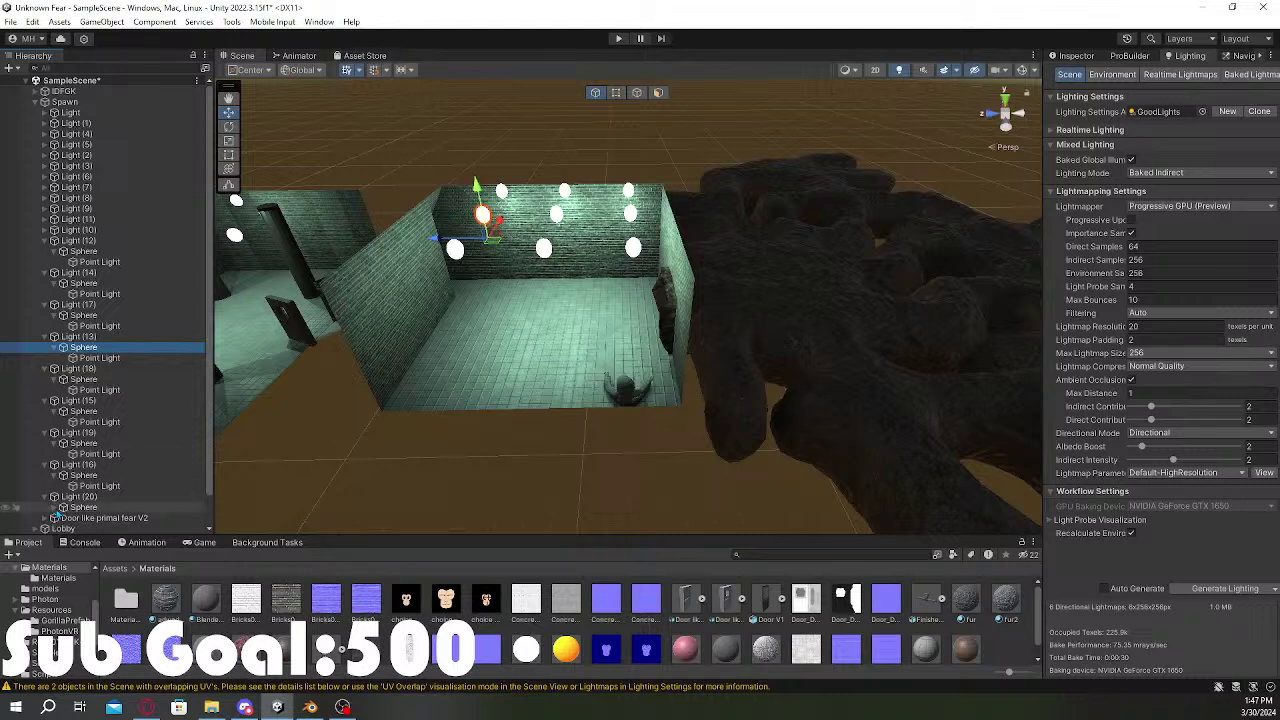
{"action": "left_click", "coordinate": [56, 507]}
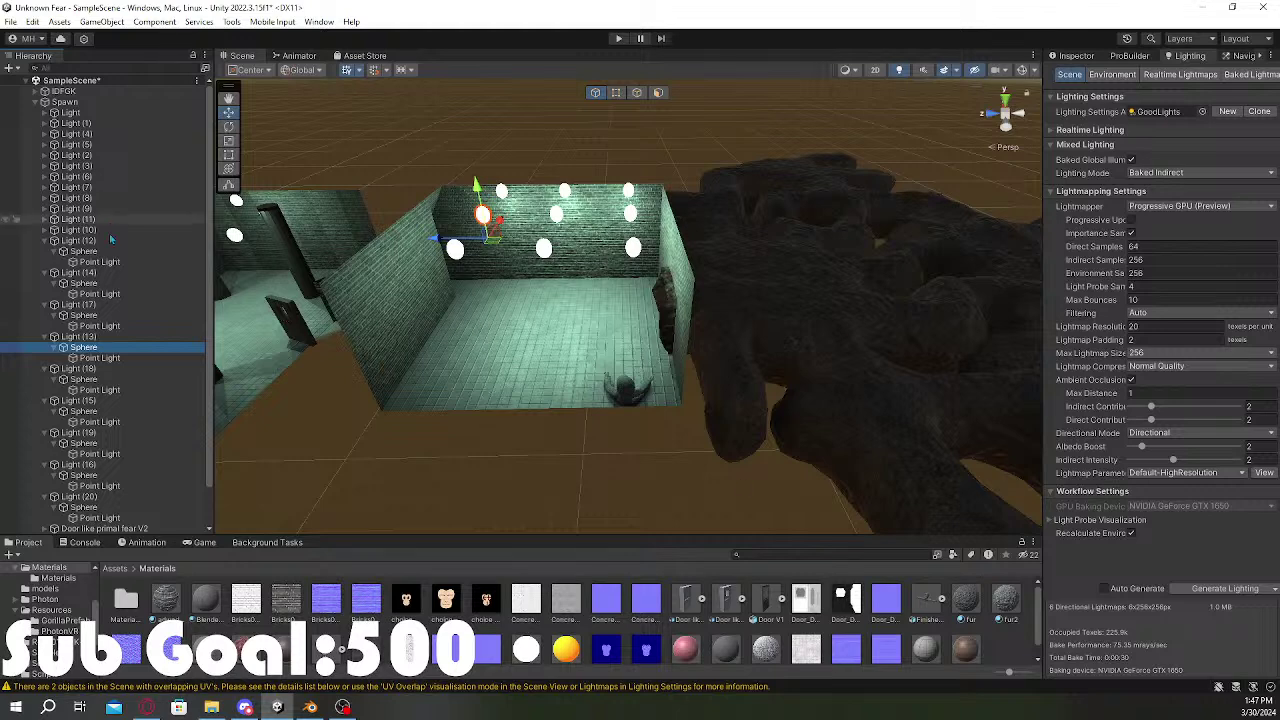
Step: Select all nine Point Light objects under Light (12) through Light (20) and show their shared properties
{"action": "scroll", "coordinate": [101, 486], "scroll_direction": "down", "scroll_amount": 2}
{"action": "left_click", "coordinate": [100, 479]}
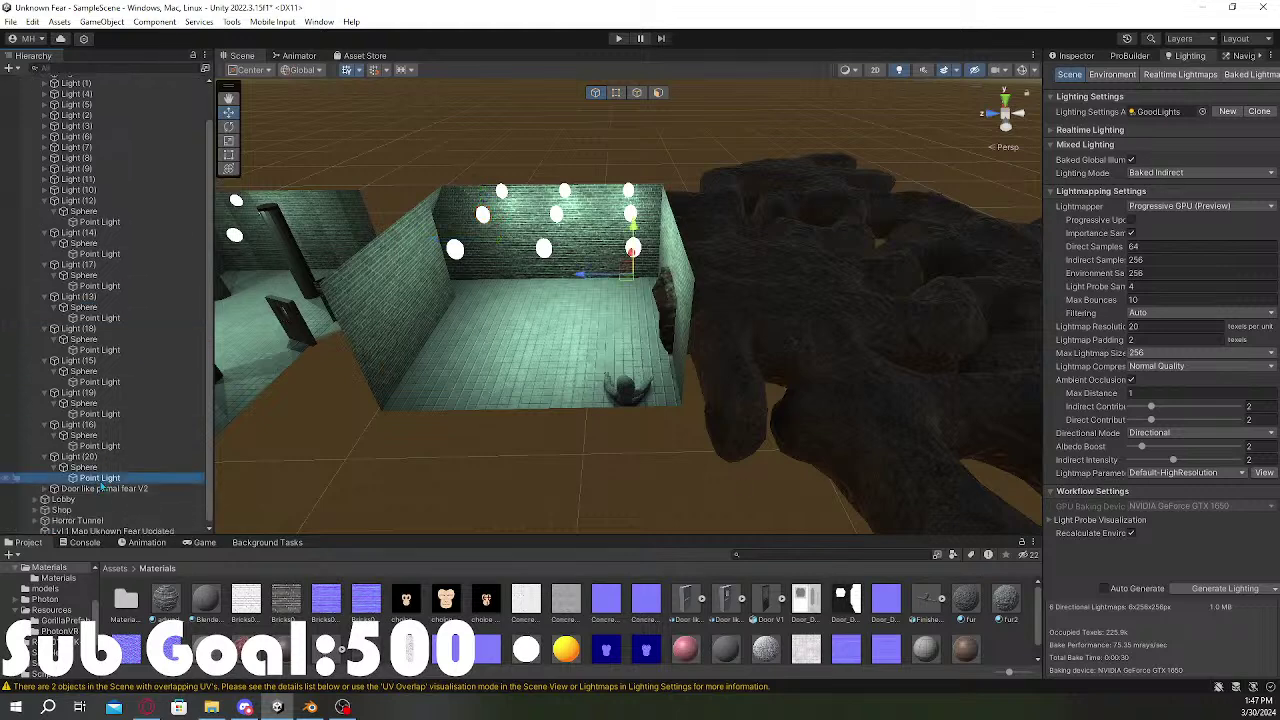
{"action": "left_click", "coordinate": [100, 446], "text": "ctrl"}
{"action": "left_click", "coordinate": [100, 414], "text": "ctrl"}
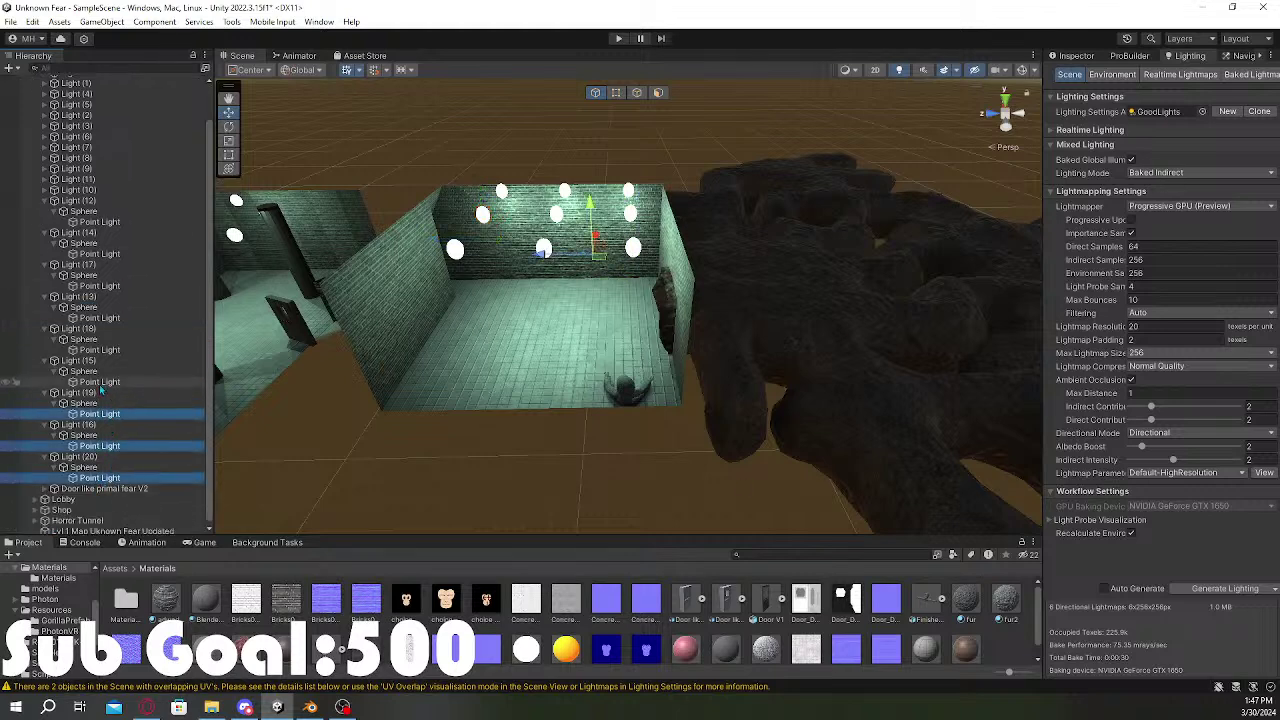
{"action": "left_click", "coordinate": [100, 382], "text": "ctrl"}
{"action": "left_click", "coordinate": [100, 350], "text": "ctrl"}
{"action": "left_click", "coordinate": [100, 318], "text": "ctrl"}
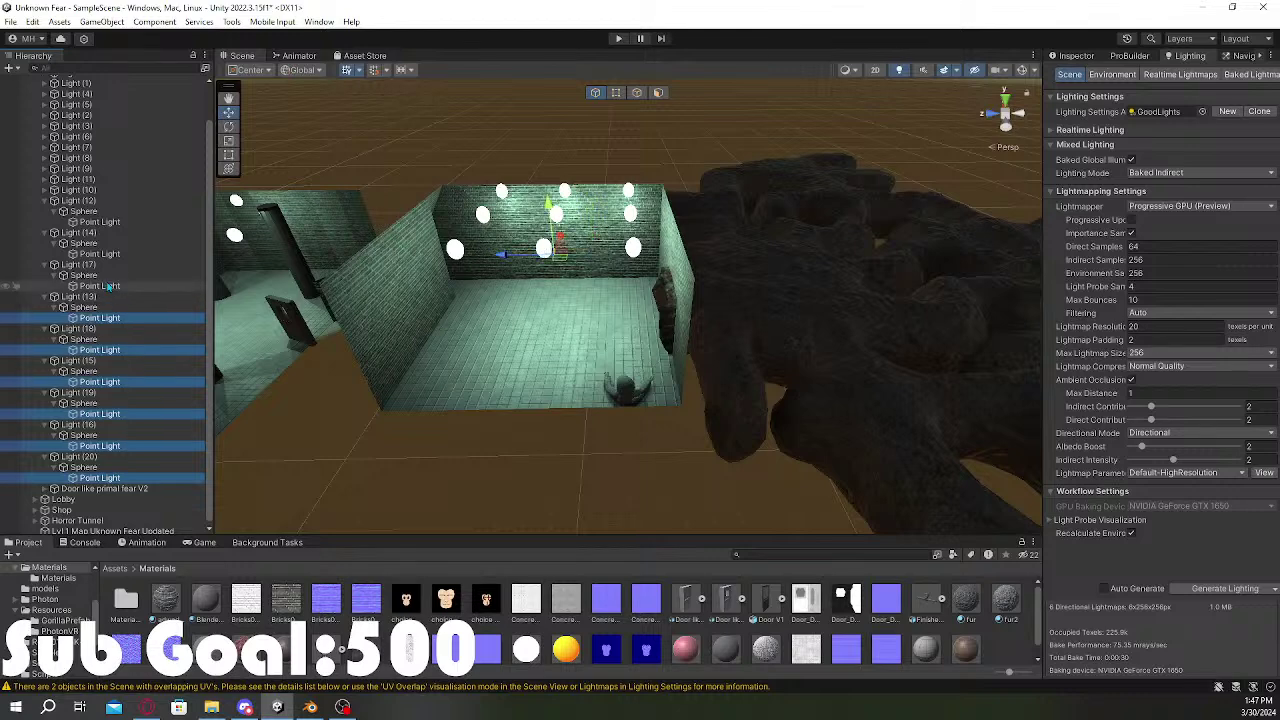
{"action": "left_click", "coordinate": [100, 286], "text": "ctrl"}
{"action": "left_click", "coordinate": [100, 254], "text": "ctrl"}
{"action": "left_click", "coordinate": [100, 222], "text": "ctrl"}
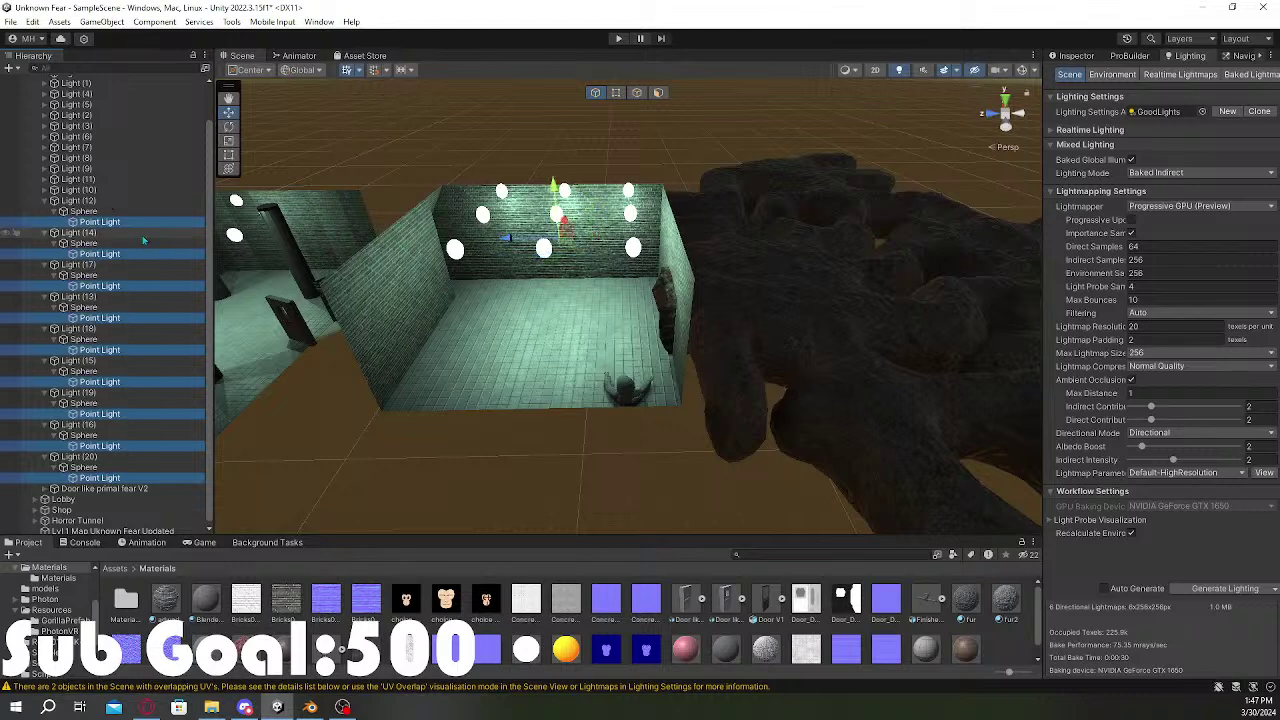
{"action": "left_click", "coordinate": [1076, 55]}
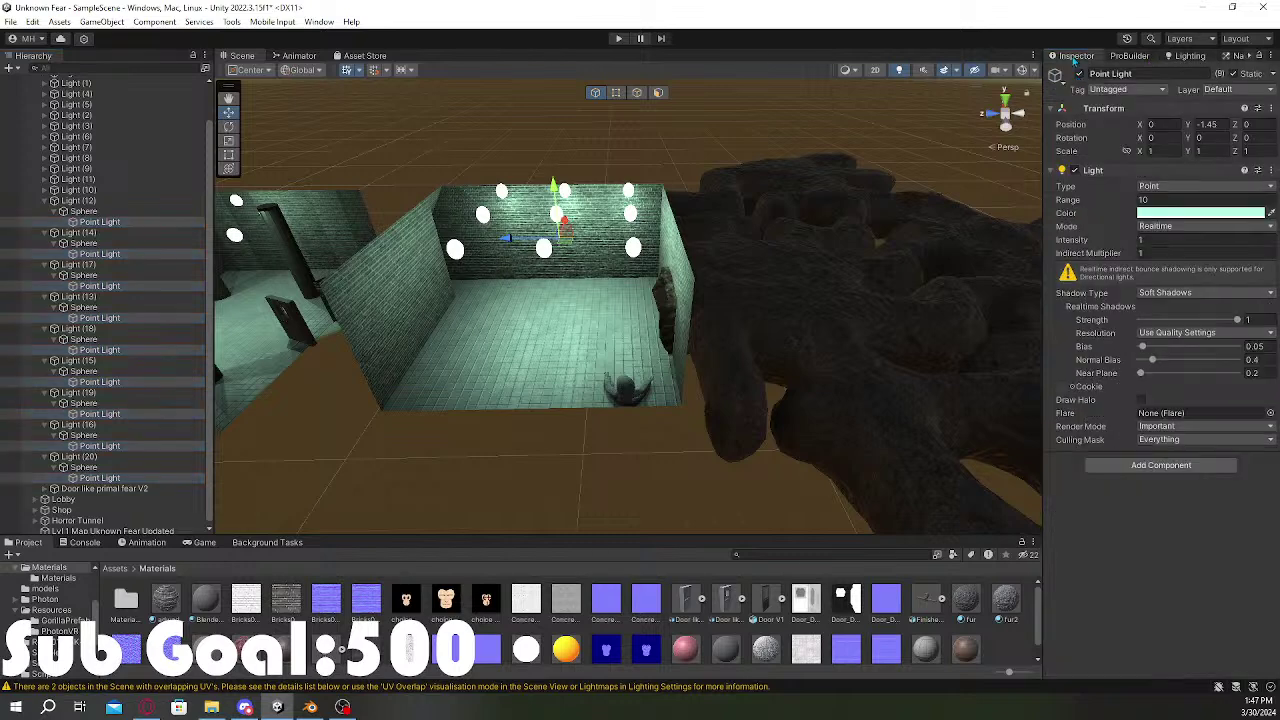
Step: Set the intensity of the nine selected point lights to 0.5
{"action": "left_click", "coordinate": [1156, 239]}
{"action": "type", "text": "0.5"}
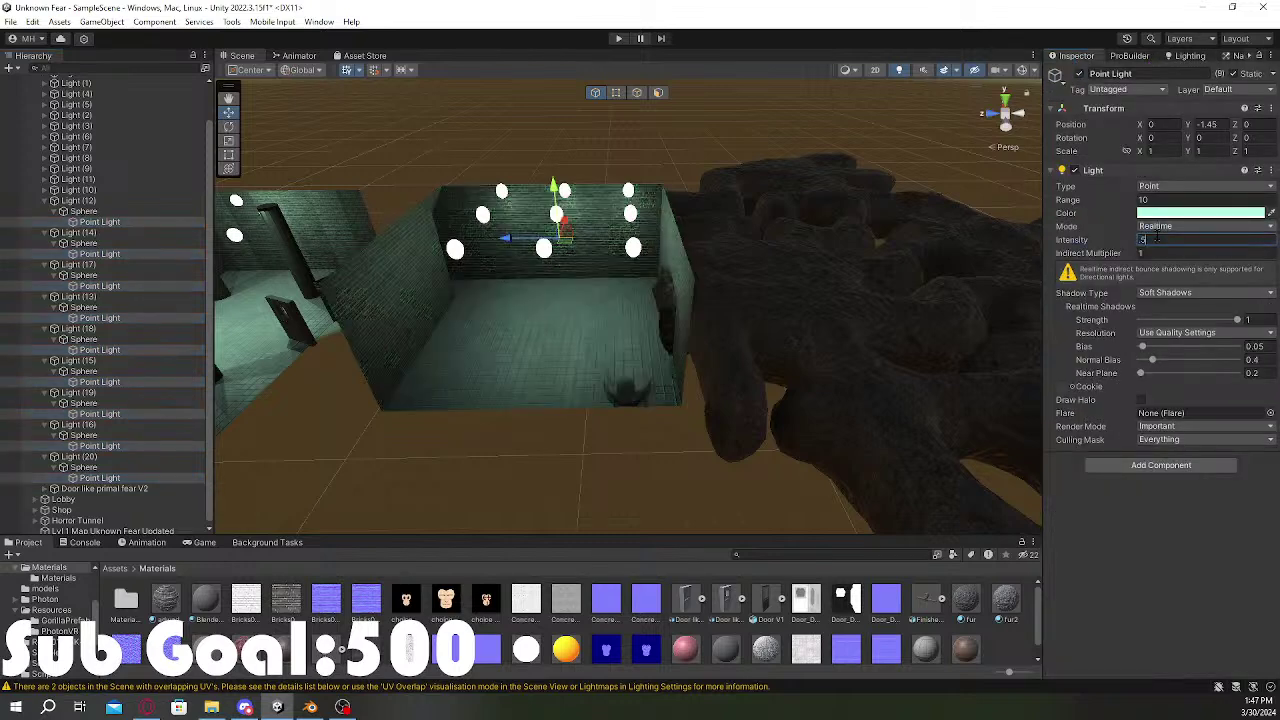
{"action": "key", "text": "Return"}
Step: Set the nine point lights' intensity to 0.3, then deselect them and check the room around the cave entrance
{"action": "right_click_drag", "start_coordinate": [579, 318], "coordinate": [1086, 229]}
{"action": "left_click", "coordinate": [1167, 240]}
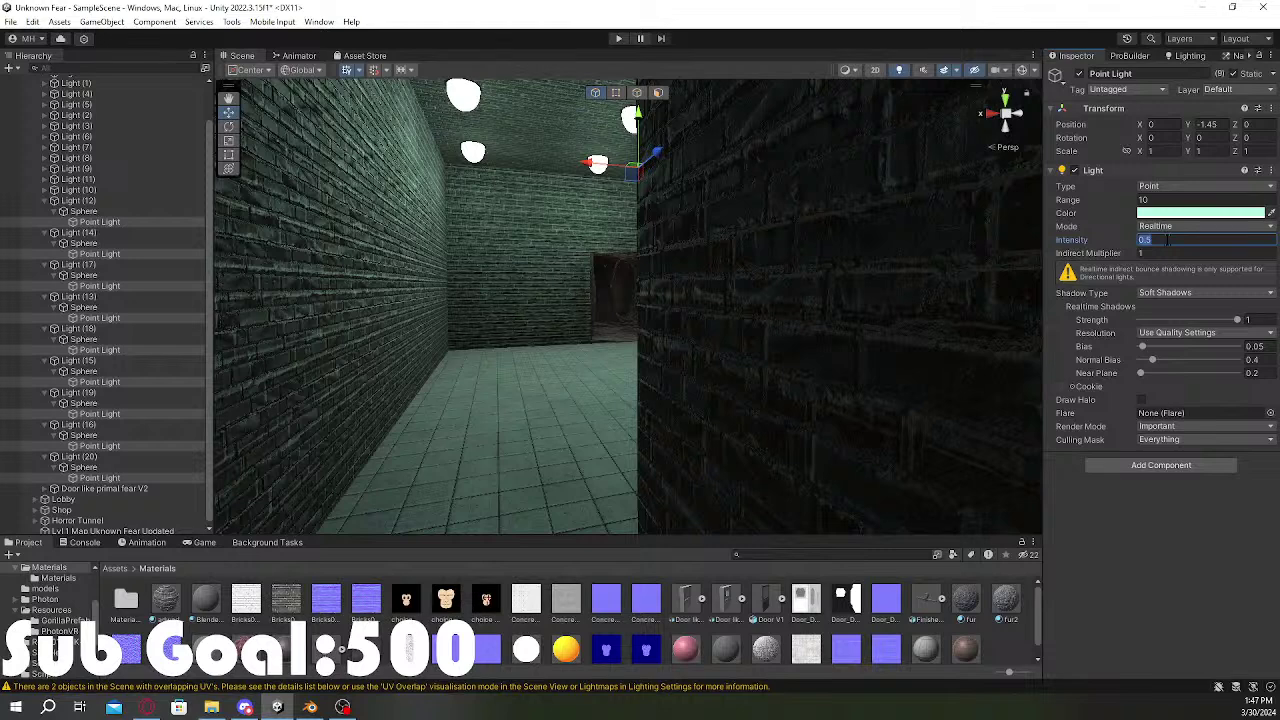
{"action": "type", "text": "."}
{"action": "key", "text": "BackSpace"}
{"action": "type", "text": "0.3"}
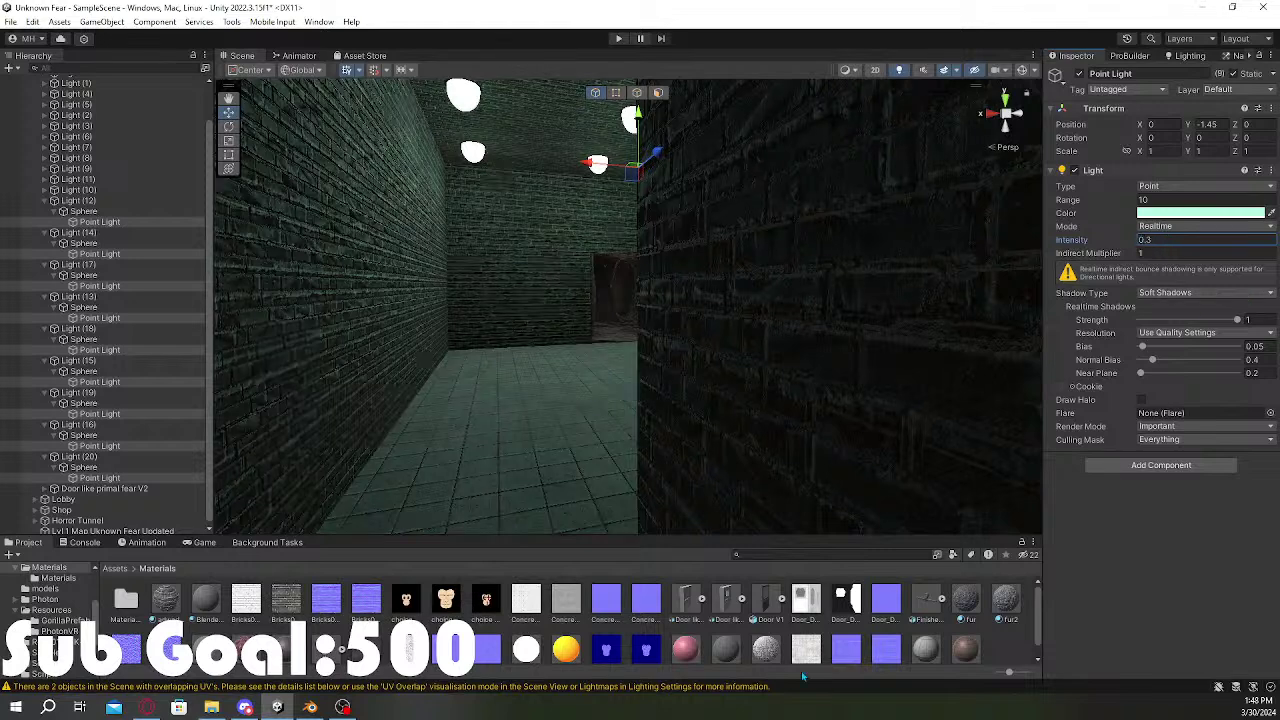
{"action": "left_click", "coordinate": [864, 633]}
{"action": "right_click_drag", "start_coordinate": [651, 357], "coordinate": [762, 449]}
{"action": "key", "text": "w"}
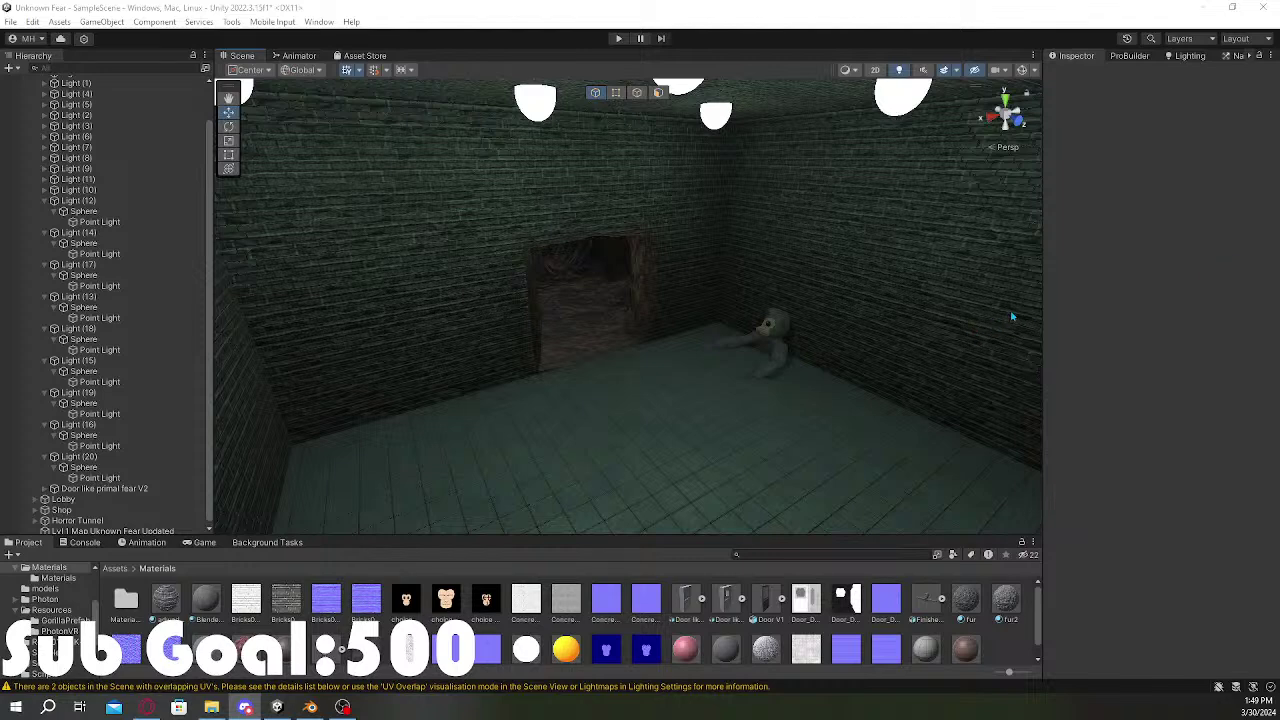
Step: Lower the Smoothness of the cave map's Ground048_1K_Color material to its minimum, then deselect the map and inspect the cave interior
{"action": "right_click_drag", "start_coordinate": [837, 351], "coordinate": [1138, 328]}
{"action": "key", "text": "s"}
{"action": "key", "text": "a"}
{"action": "key", "text": "w"}
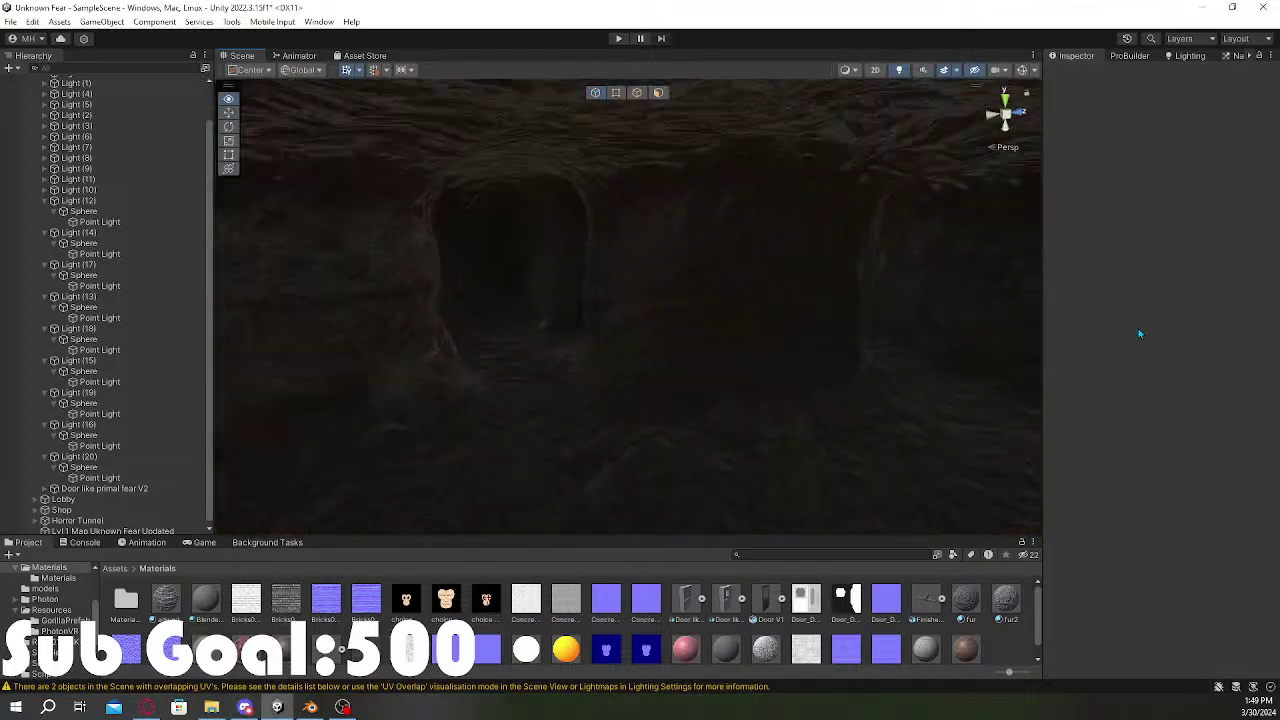
{"action": "left_click", "coordinate": [660, 277]}
{"action": "right_click_drag", "start_coordinate": [660, 277], "coordinate": [623, 311]}
{"action": "key", "text": "f"}
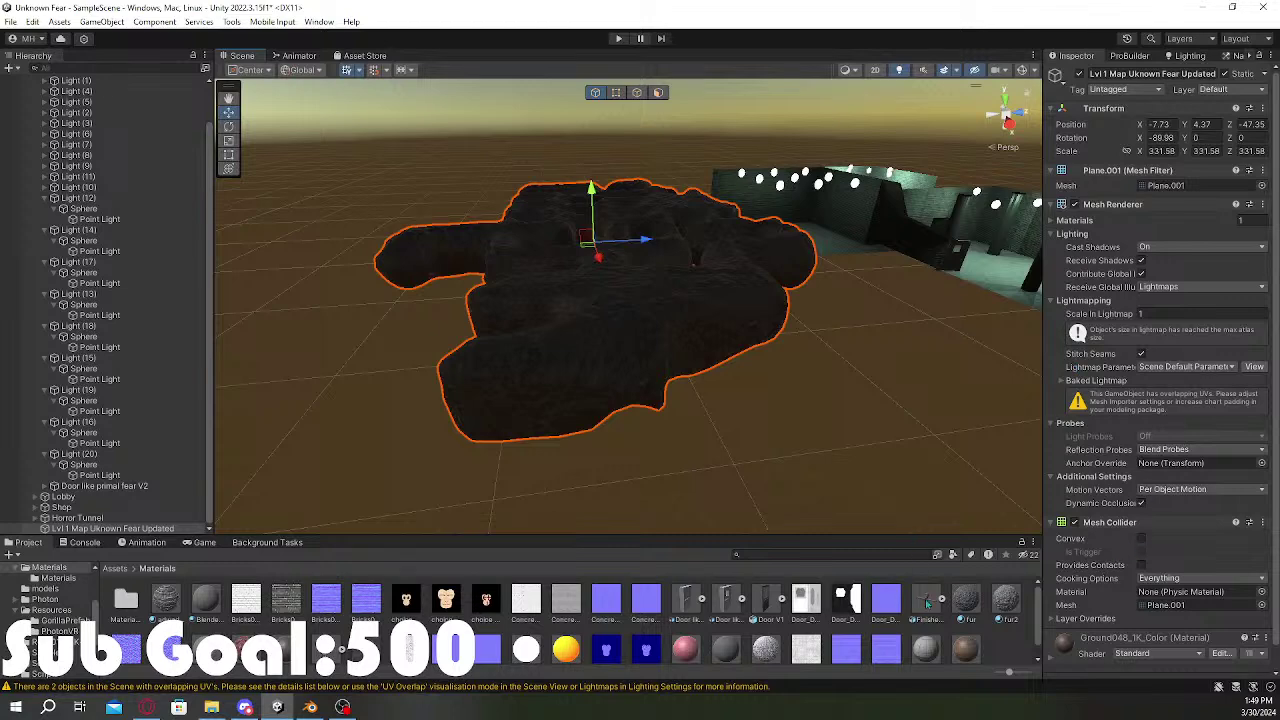
{"action": "scroll", "coordinate": [1150, 580], "scroll_direction": "down", "scroll_amount": 3}
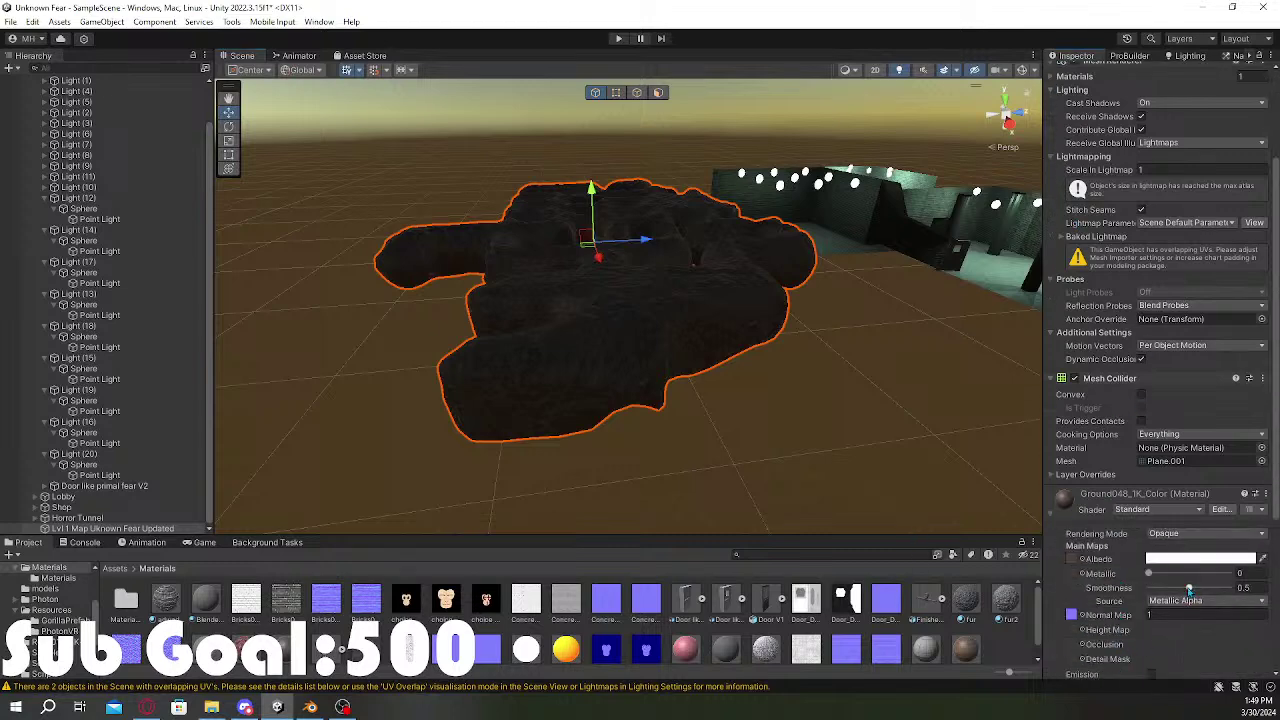
{"action": "left_click", "coordinate": [1148, 587]}
{"action": "left_click", "coordinate": [826, 483]}
{"action": "key", "text": "w"}
{"action": "right_click_drag", "start_coordinate": [826, 483], "coordinate": [391, 383]}
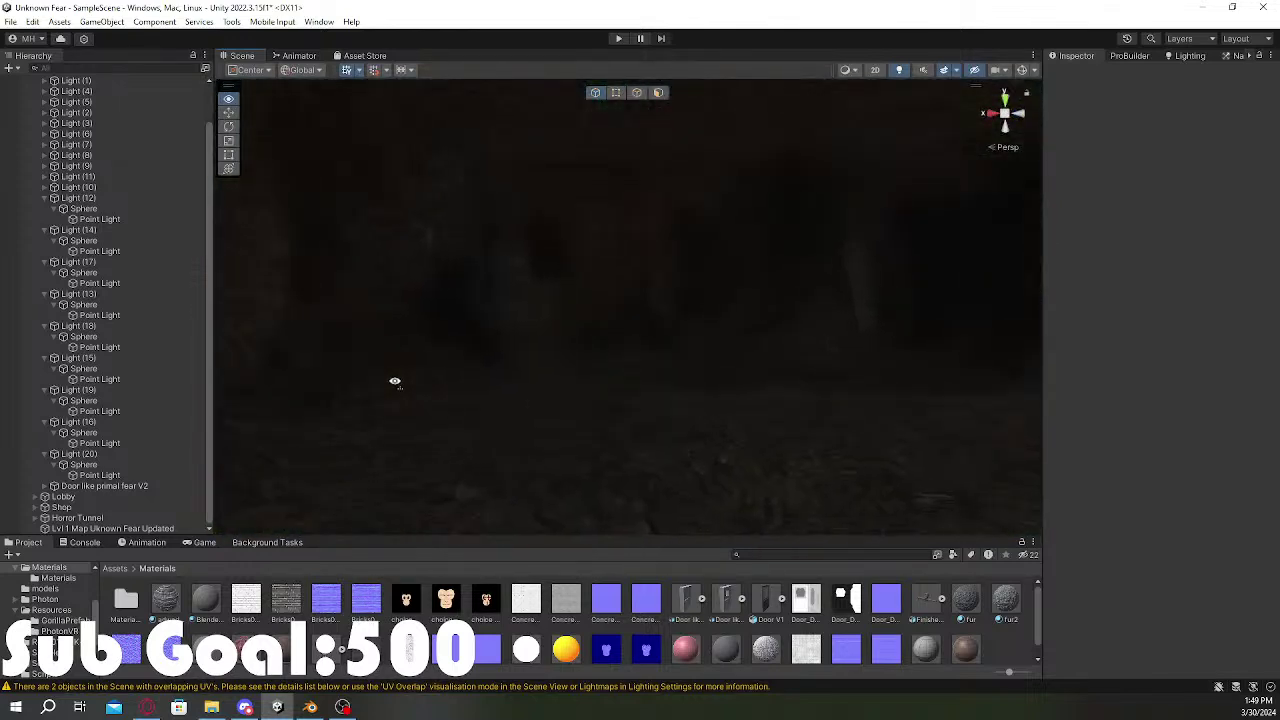
Step: Select the cave map, regenerate the scene lighting and inspect the baked cave from outside
{"action": "left_click", "coordinate": [680, 323]}
{"action": "left_click", "coordinate": [1176, 57]}
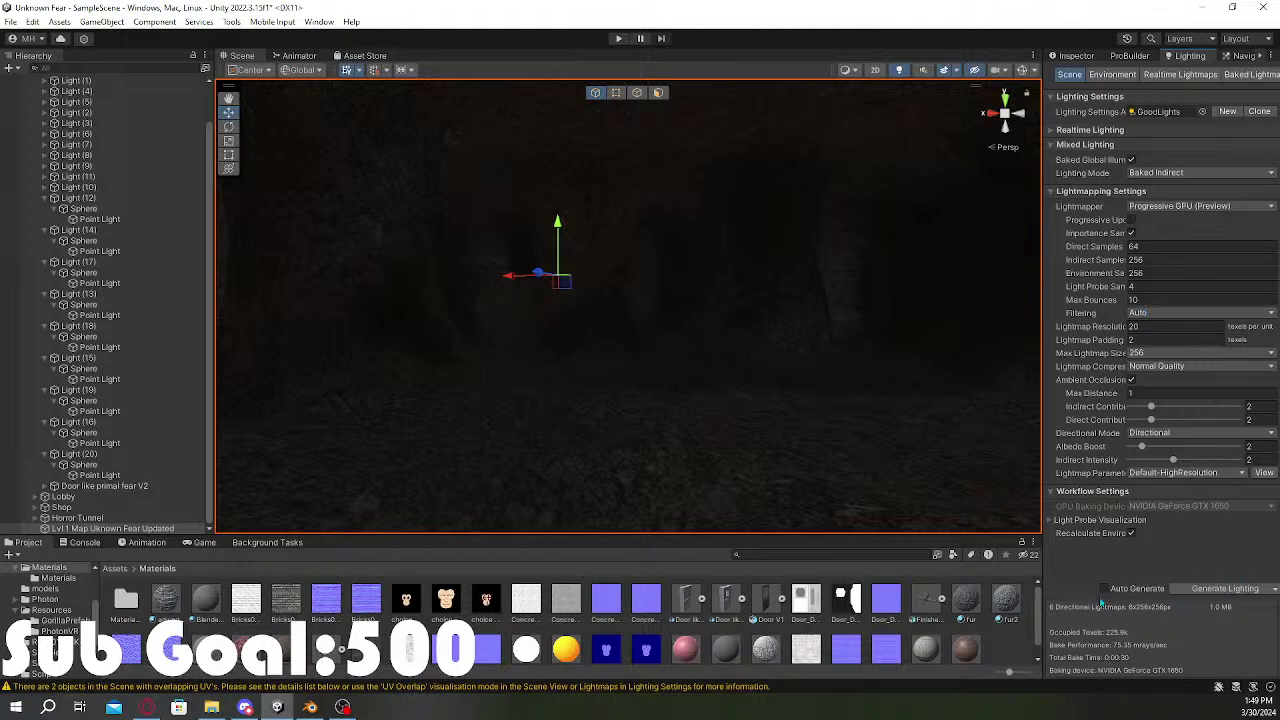
{"action": "left_click", "coordinate": [1245, 589]}
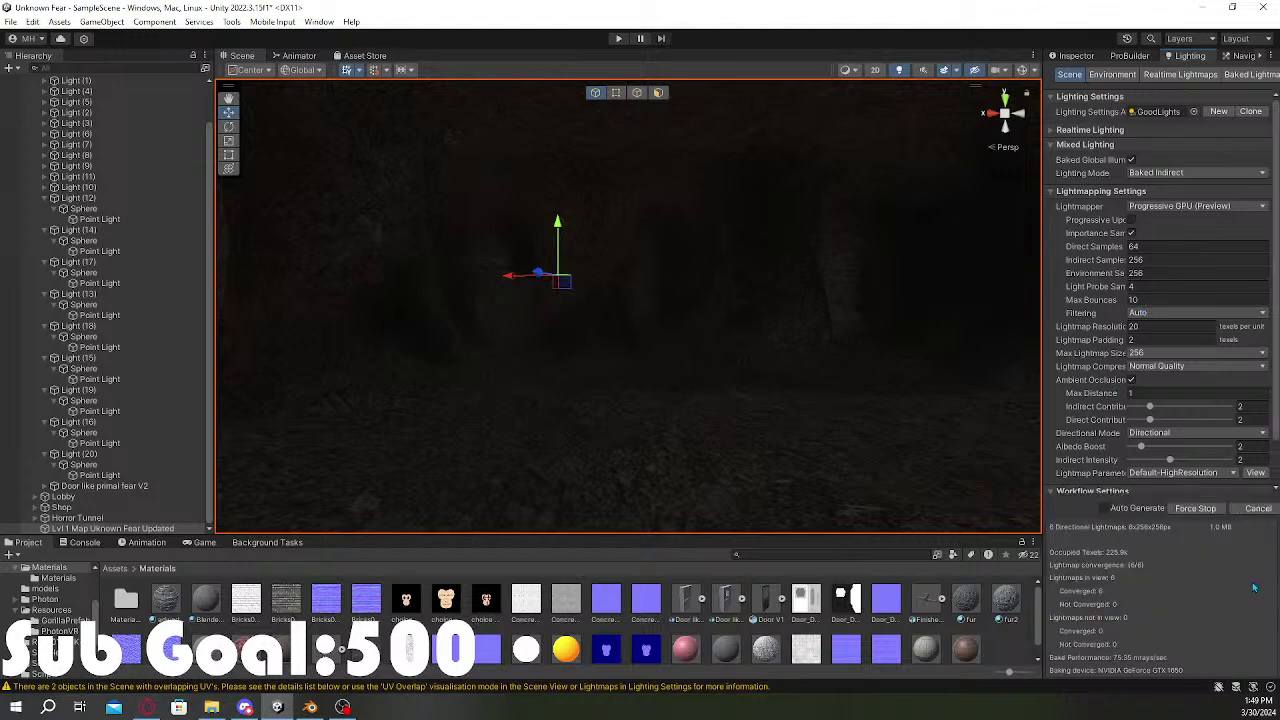
{"action": "right_click_drag", "start_coordinate": [609, 289], "coordinate": [600, 377]}
{"action": "key", "text": "s"}
{"action": "key", "text": "w"}
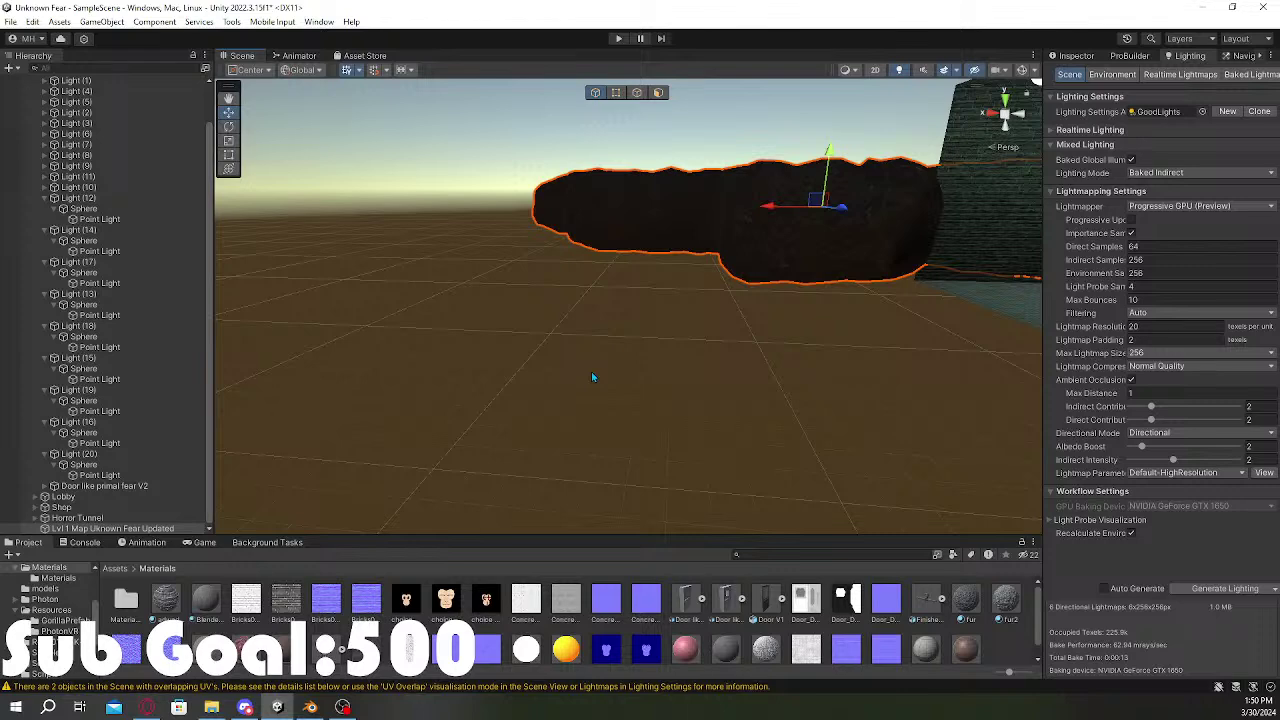
Step: Deselect the cave map and set the Intensity Multiplier of both Environment Lighting and Environment Reflections to 0
{"action": "left_click", "coordinate": [507, 401]}
{"action": "right_click_drag", "start_coordinate": [507, 401], "coordinate": [760, 404]}
{"action": "key", "text": "w"}
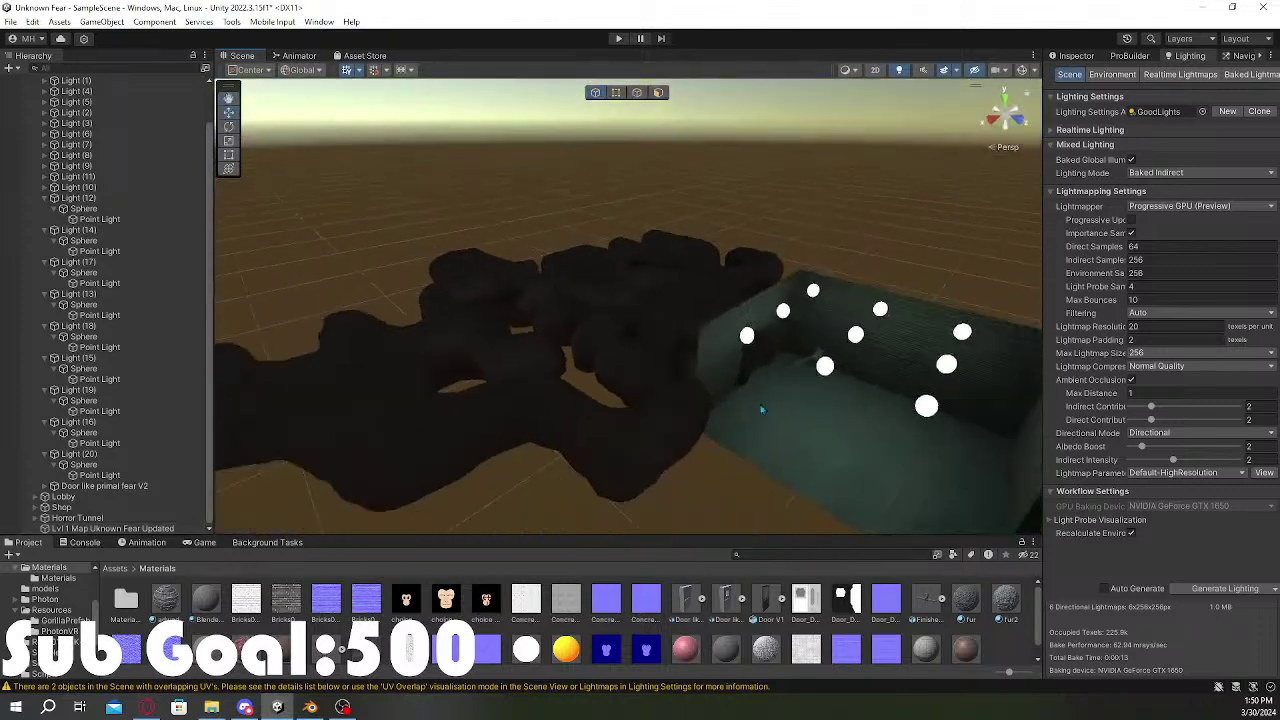
{"action": "left_click", "coordinate": [1112, 74]}
{"action": "left_click_drag", "start_coordinate": [1136, 189], "coordinate": [1124, 190]}
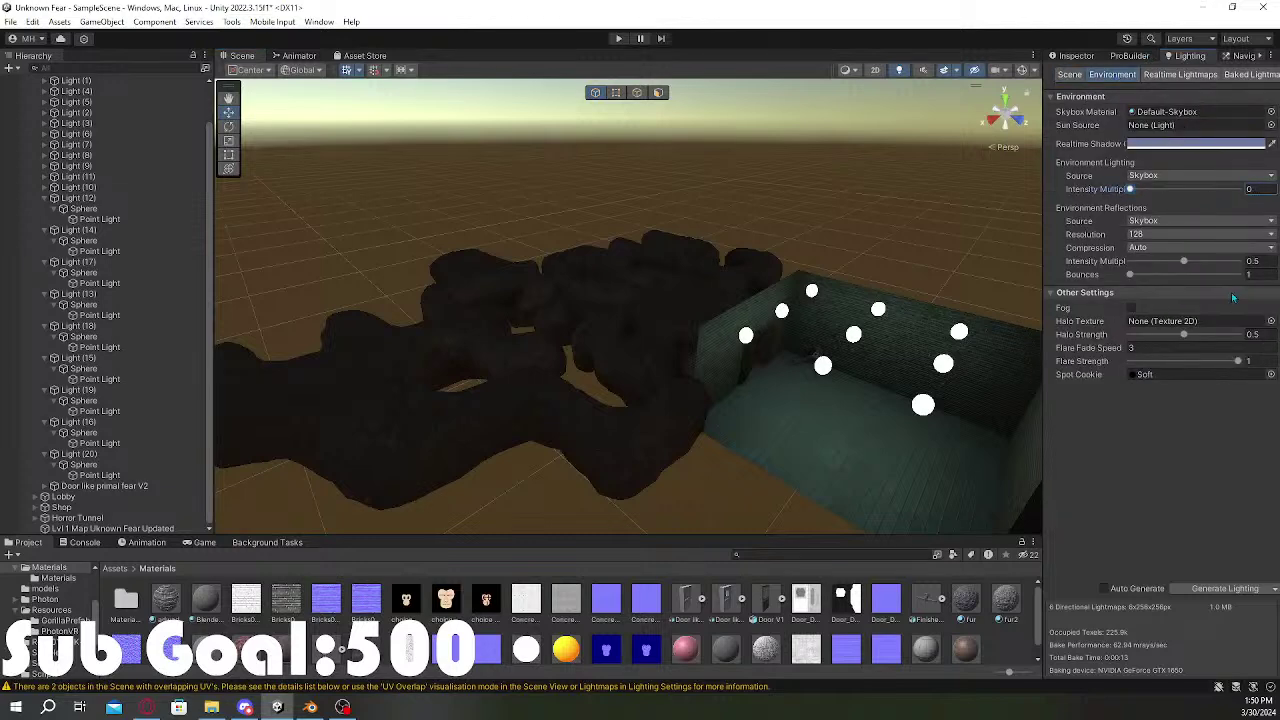
{"action": "left_click_drag", "start_coordinate": [1184, 261], "coordinate": [714, 260]}
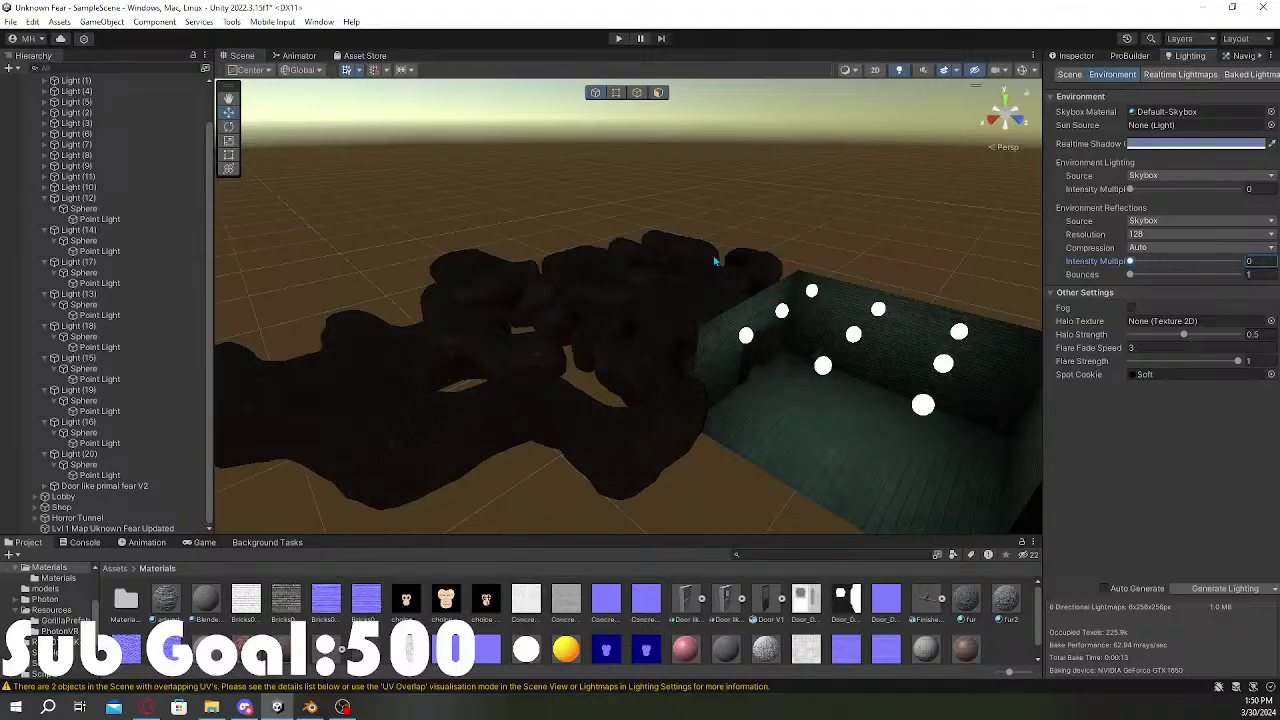
{"action": "right_click_drag", "start_coordinate": [714, 260], "coordinate": [3, 524]}
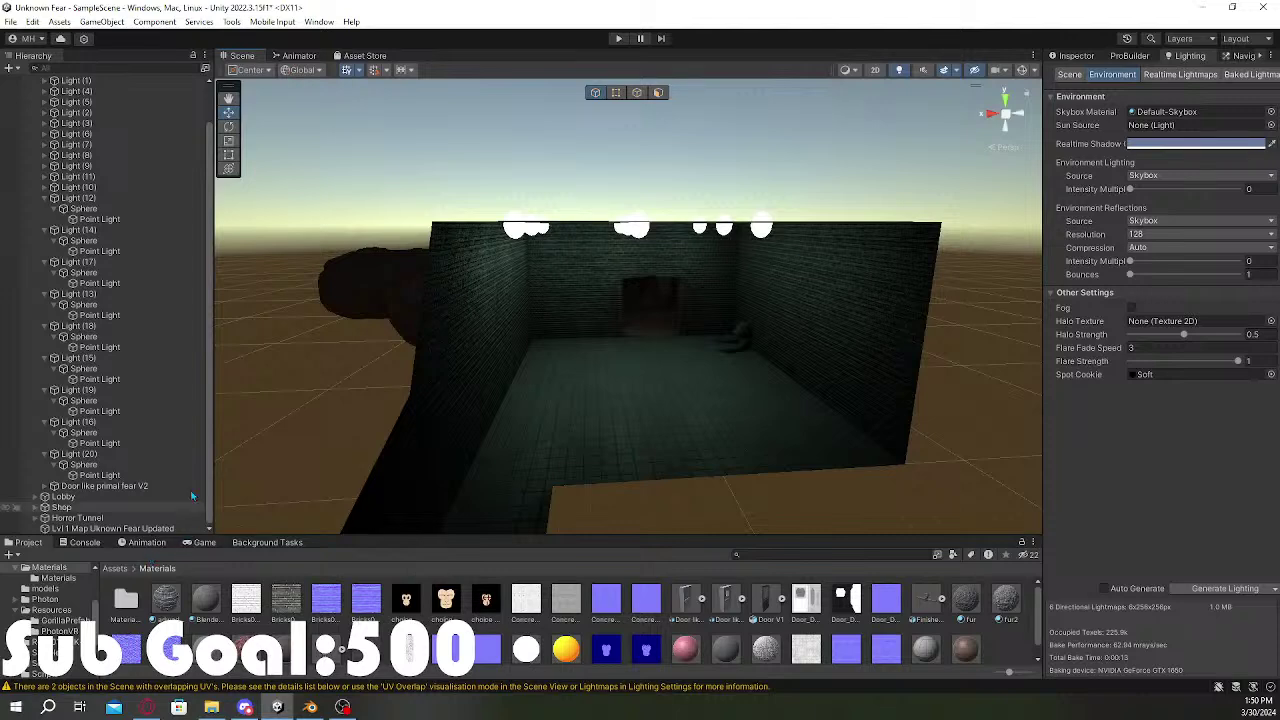
Step: Collapse Light (12) through Light (20) and their parent Spawn group in the scene hierarchy
{"action": "scroll", "coordinate": [65, 225], "scroll_direction": "up", "scroll_amount": 3}
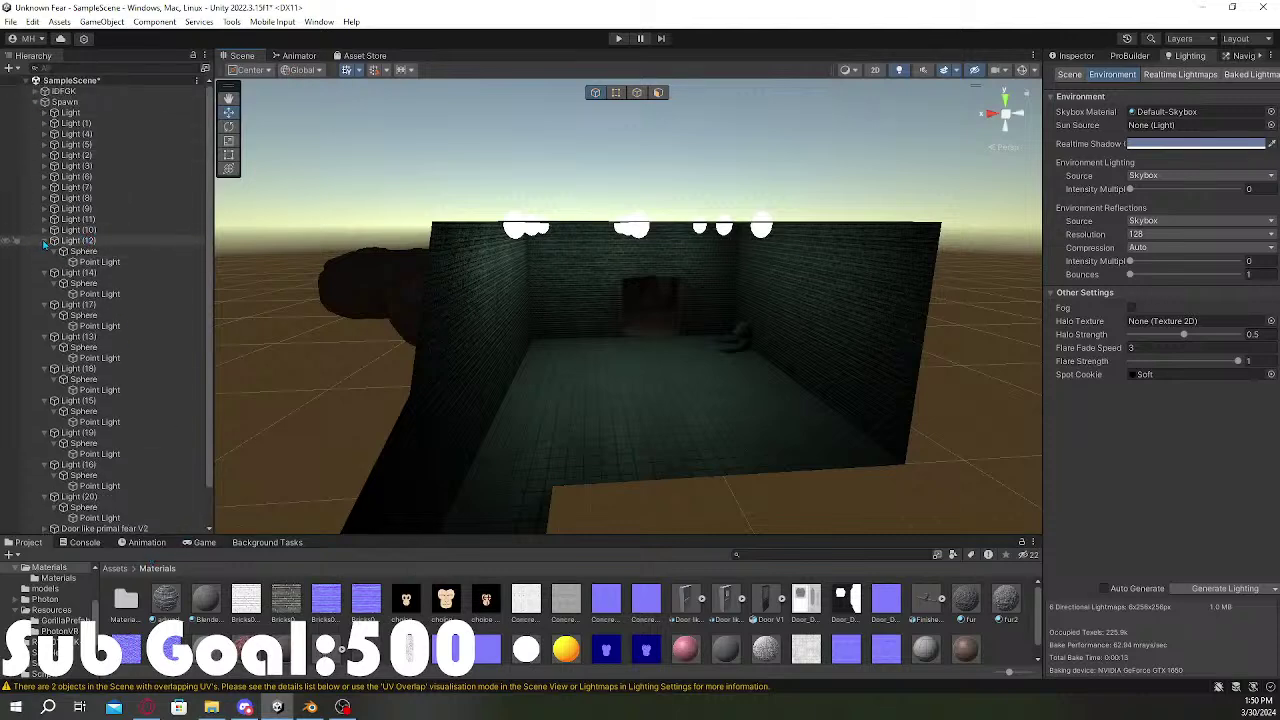
{"action": "left_click", "coordinate": [46, 240]}
{"action": "left_click", "coordinate": [46, 251]}
{"action": "left_click", "coordinate": [46, 262]}
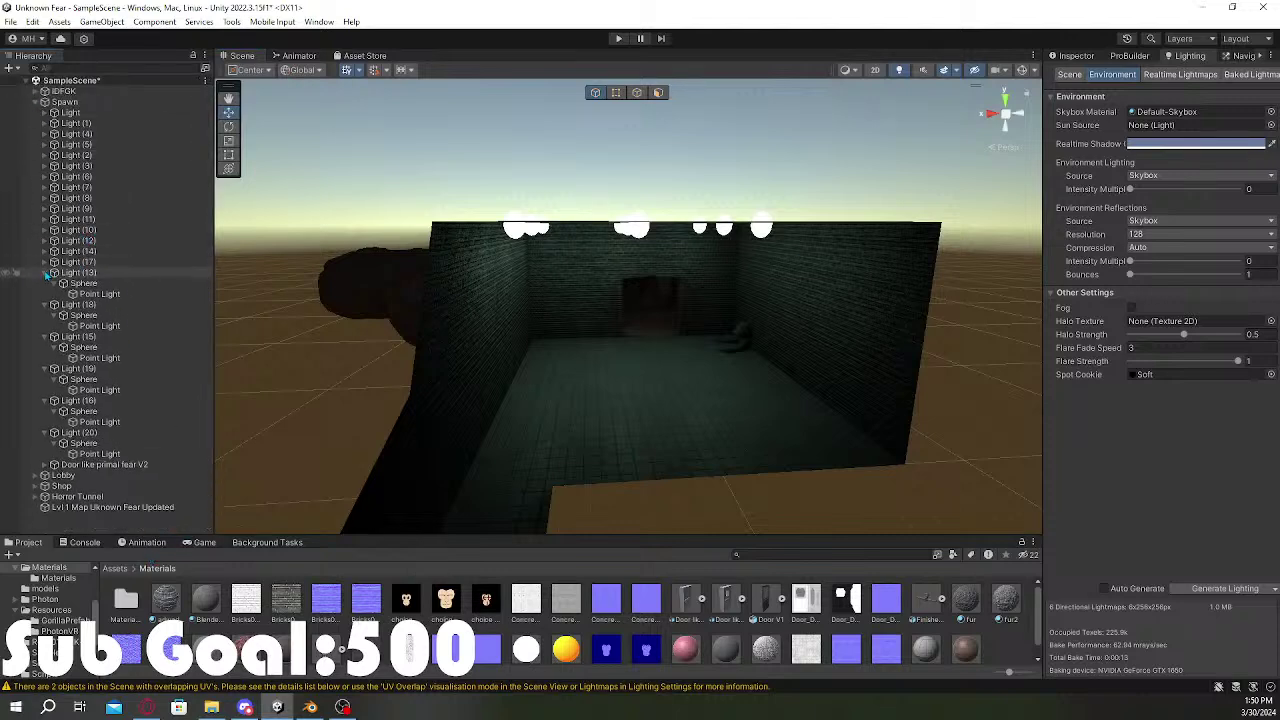
{"action": "left_click", "coordinate": [46, 272]}
{"action": "left_click", "coordinate": [46, 283]}
{"action": "left_click", "coordinate": [46, 294]}
{"action": "left_click", "coordinate": [46, 304]}
{"action": "left_click", "coordinate": [46, 315]}
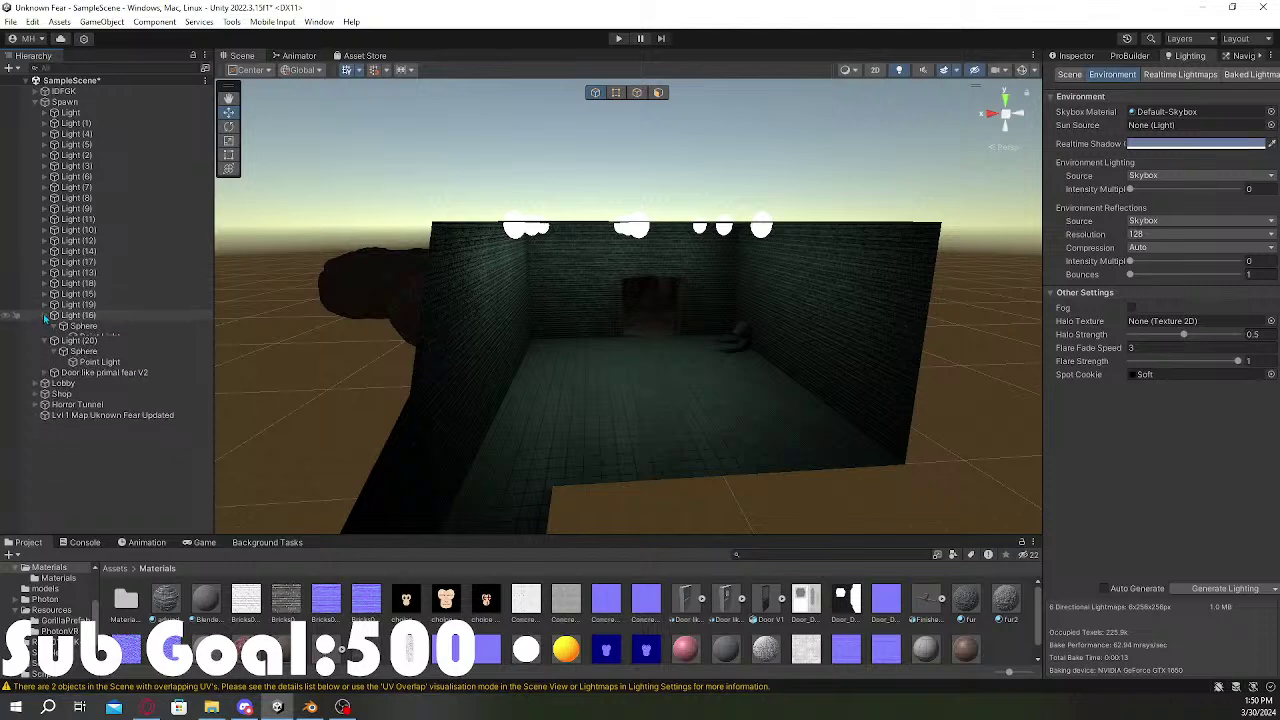
{"action": "left_click", "coordinate": [46, 326]}
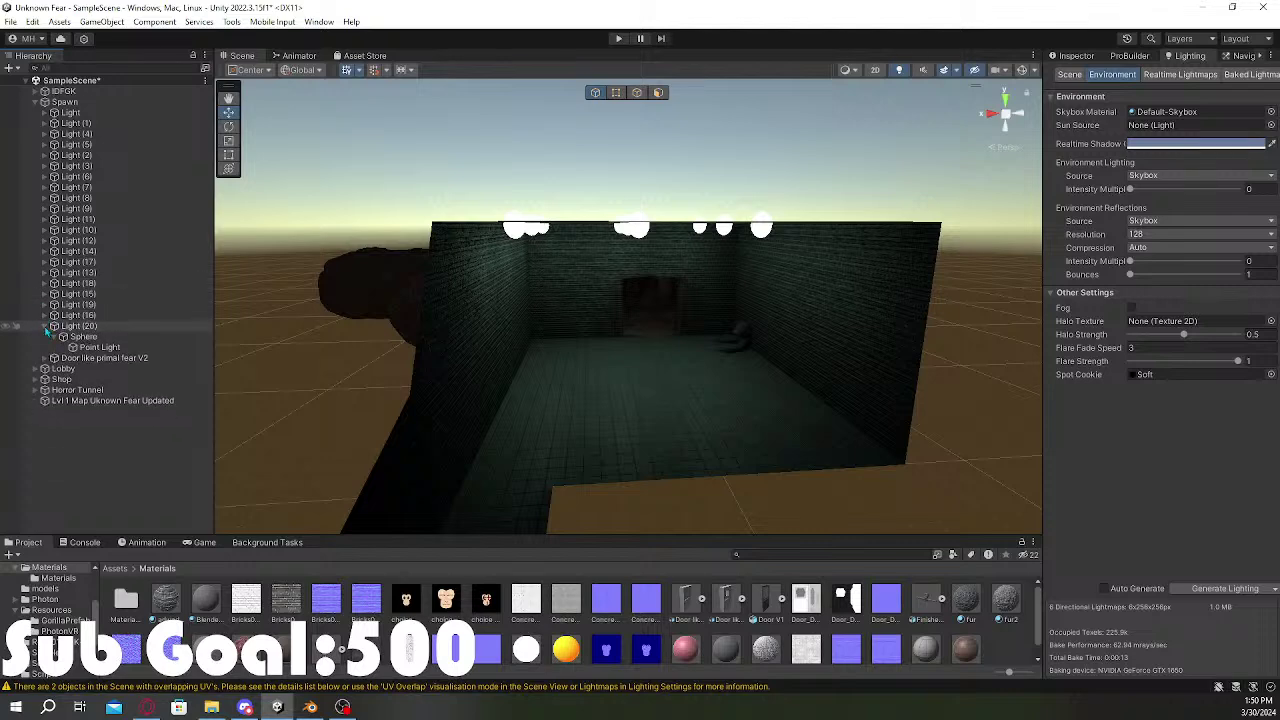
{"action": "left_click", "coordinate": [35, 103]}
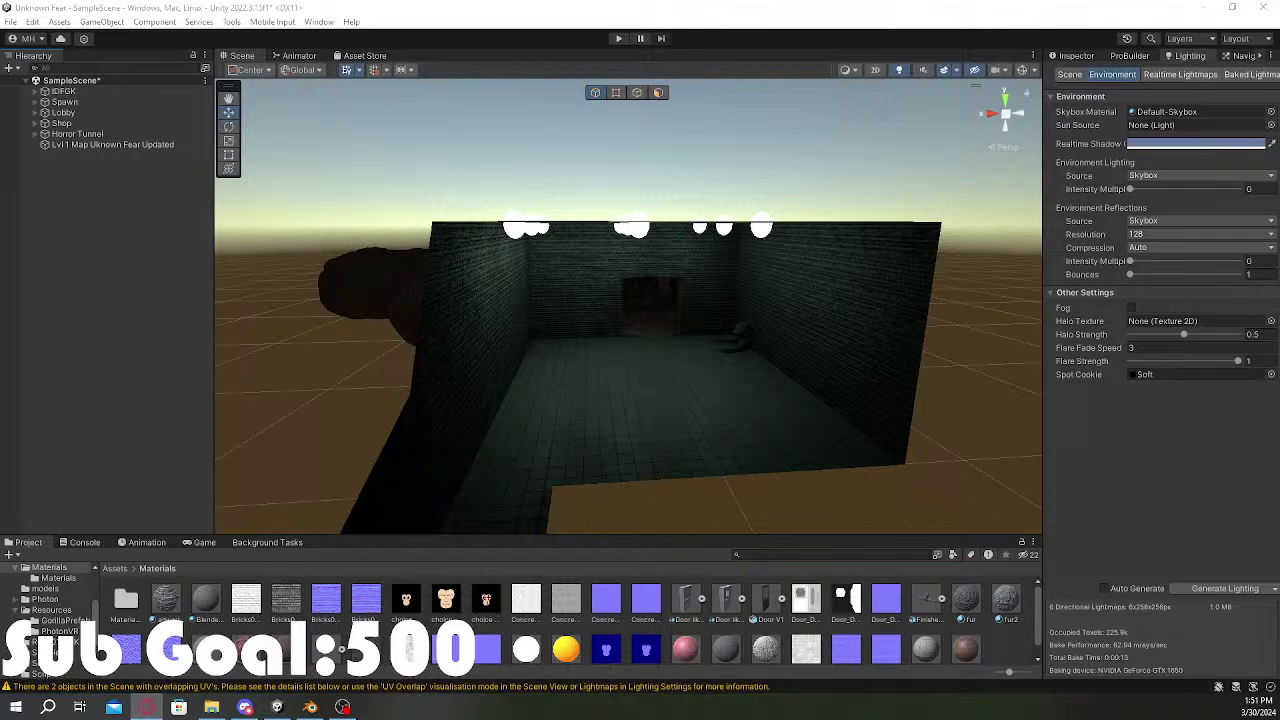
Step: Survey the cave map and entrance room from outside, and show the properties of the Ground048_1K_Color material
{"action": "right_click_drag", "start_coordinate": [727, 320], "coordinate": [766, 274]}
{"action": "key", "text": "w"}
{"action": "right_click_drag", "start_coordinate": [1058, 293], "coordinate": [895, 374]}
{"action": "key", "text": "s"}
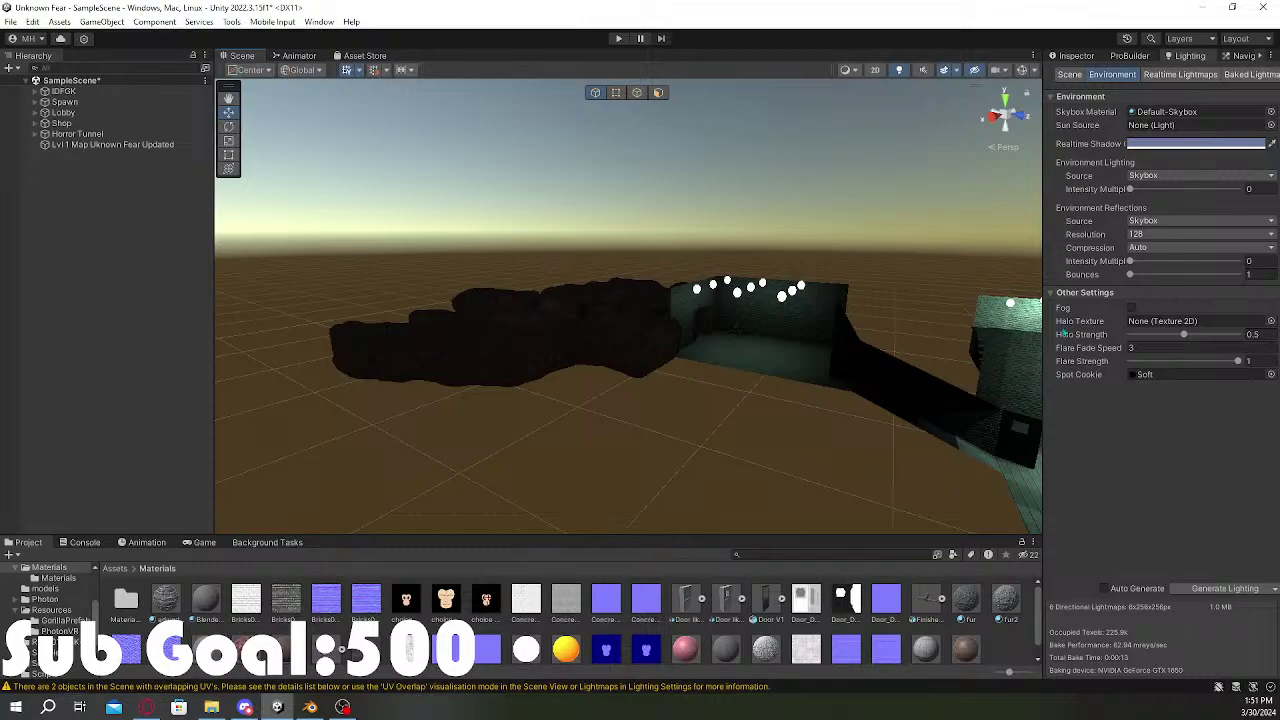
{"action": "key", "text": "w"}
{"action": "right_click_drag", "start_coordinate": [396, 277], "coordinate": [246, 317]}
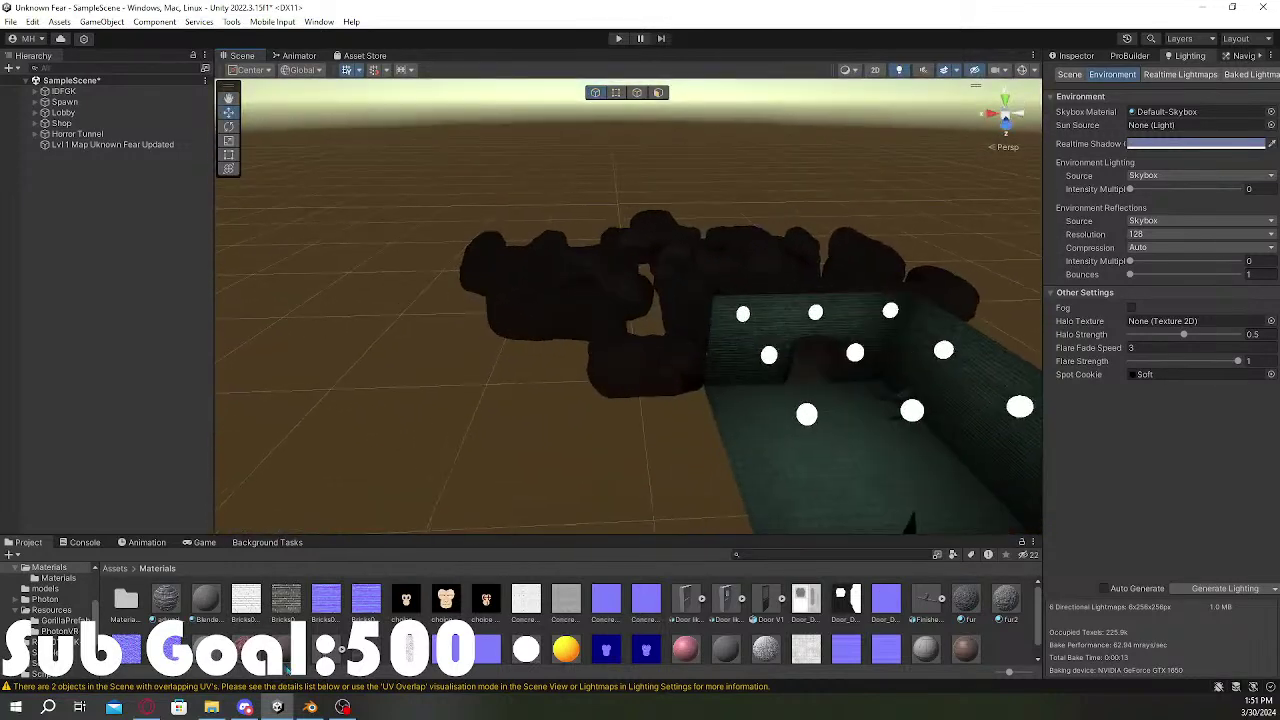
{"action": "scroll", "coordinate": [286, 660], "scroll_direction": "down", "scroll_amount": 1}
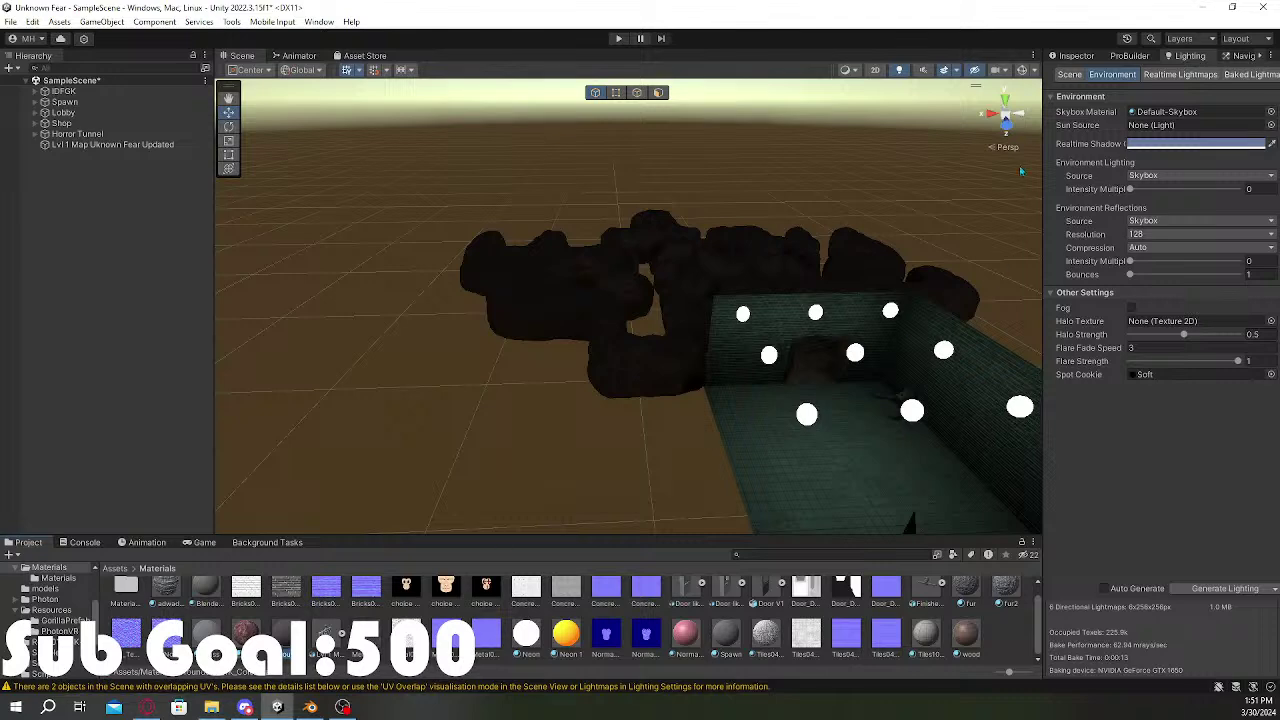
{"action": "left_click", "coordinate": [1074, 56]}
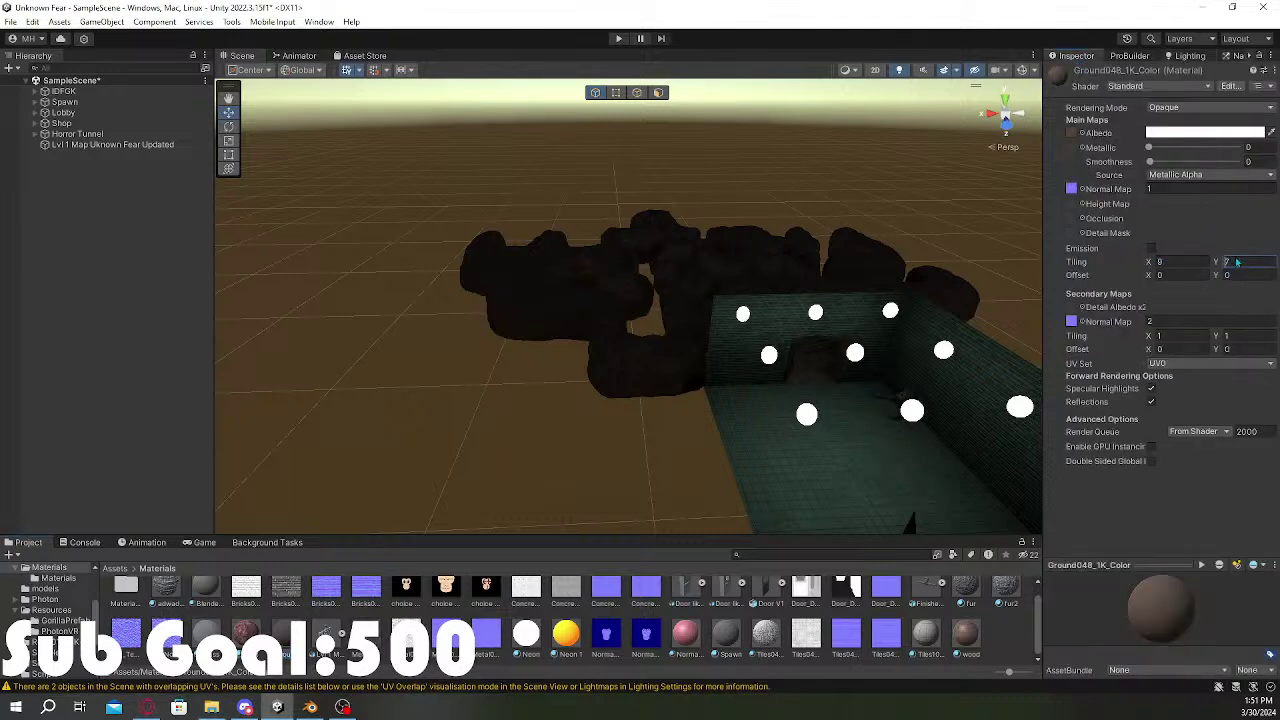
Step: Deselect the material and inspect how the cave, entrance room and neighbouring rooms look from a distance
{"action": "left_click", "coordinate": [620, 415]}
{"action": "key", "text": "w"}
{"action": "right_click_drag", "start_coordinate": [620, 415], "coordinate": [634, 300]}
{"action": "key", "text": "s"}
{"action": "key", "text": "d"}
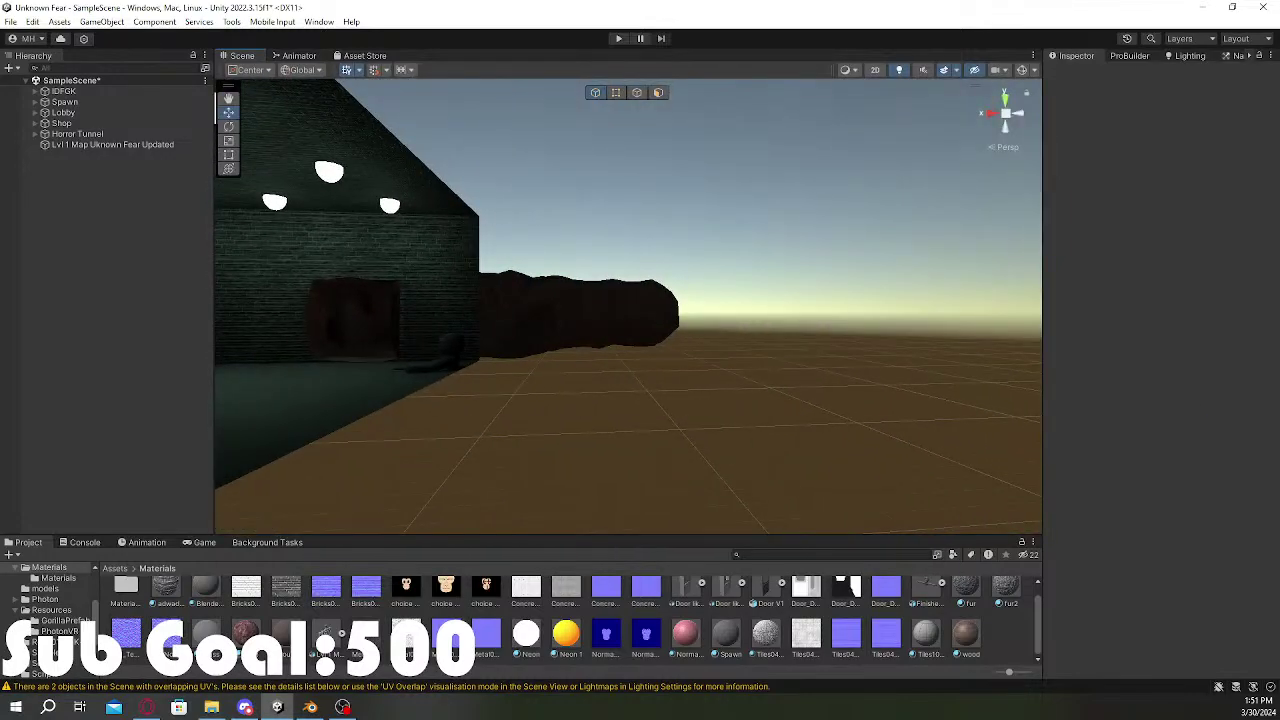
{"action": "key", "text": "s"}
{"action": "right_click_drag", "start_coordinate": [570, 337], "coordinate": [1064, 260]}
Step: Try an Environment Lighting intensity of 8 and a reflection intensity of 1, and check the rooms from above
{"action": "left_click", "coordinate": [1184, 56]}
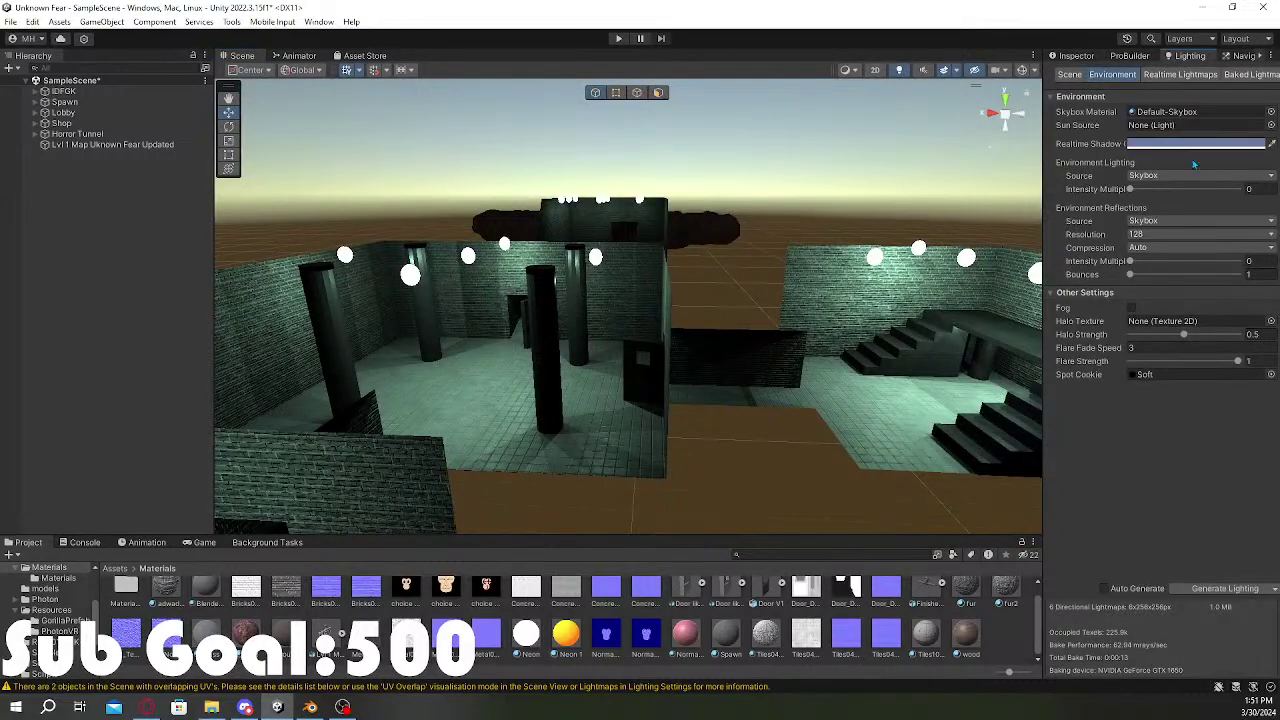
{"action": "left_click_drag", "start_coordinate": [1130, 190], "coordinate": [1264, 209]}
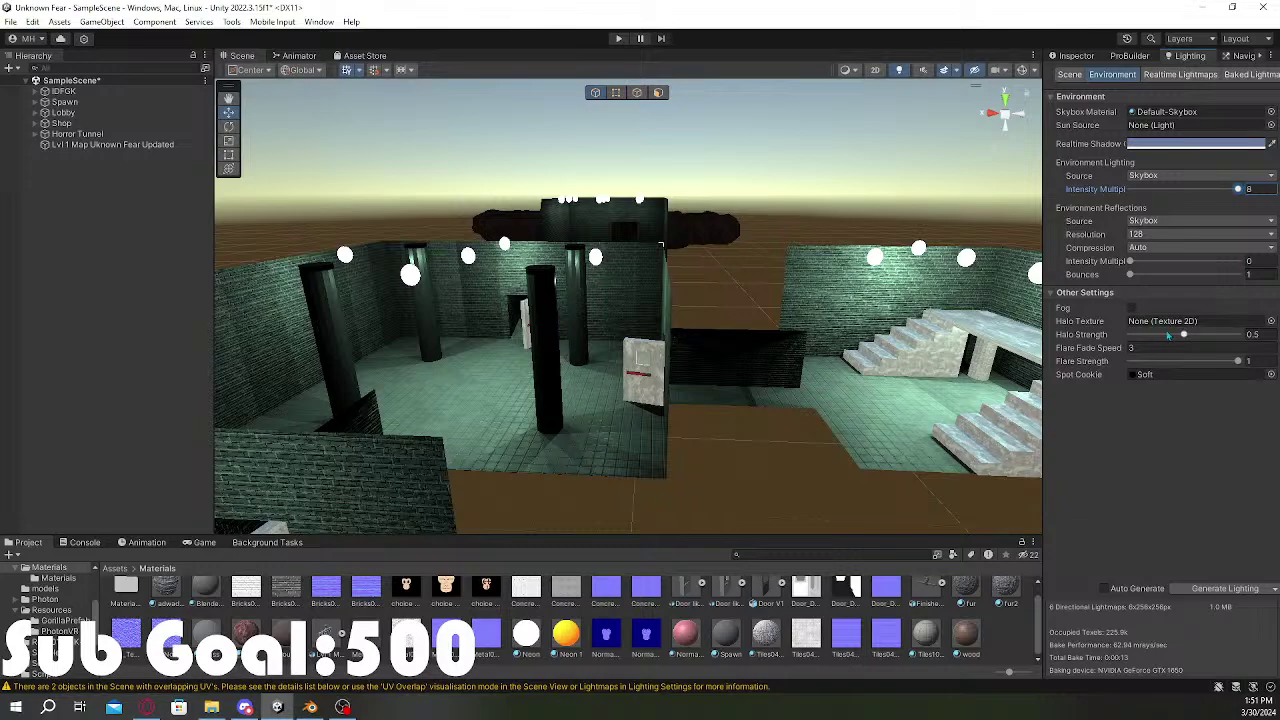
{"action": "left_click_drag", "start_coordinate": [1131, 262], "coordinate": [1247, 262]}
{"action": "right_click_drag", "start_coordinate": [797, 366], "coordinate": [800, 410]}
{"action": "key", "text": "w"}
{"action": "key", "text": "d"}
{"action": "key", "text": "s"}
{"action": "key", "text": "a"}
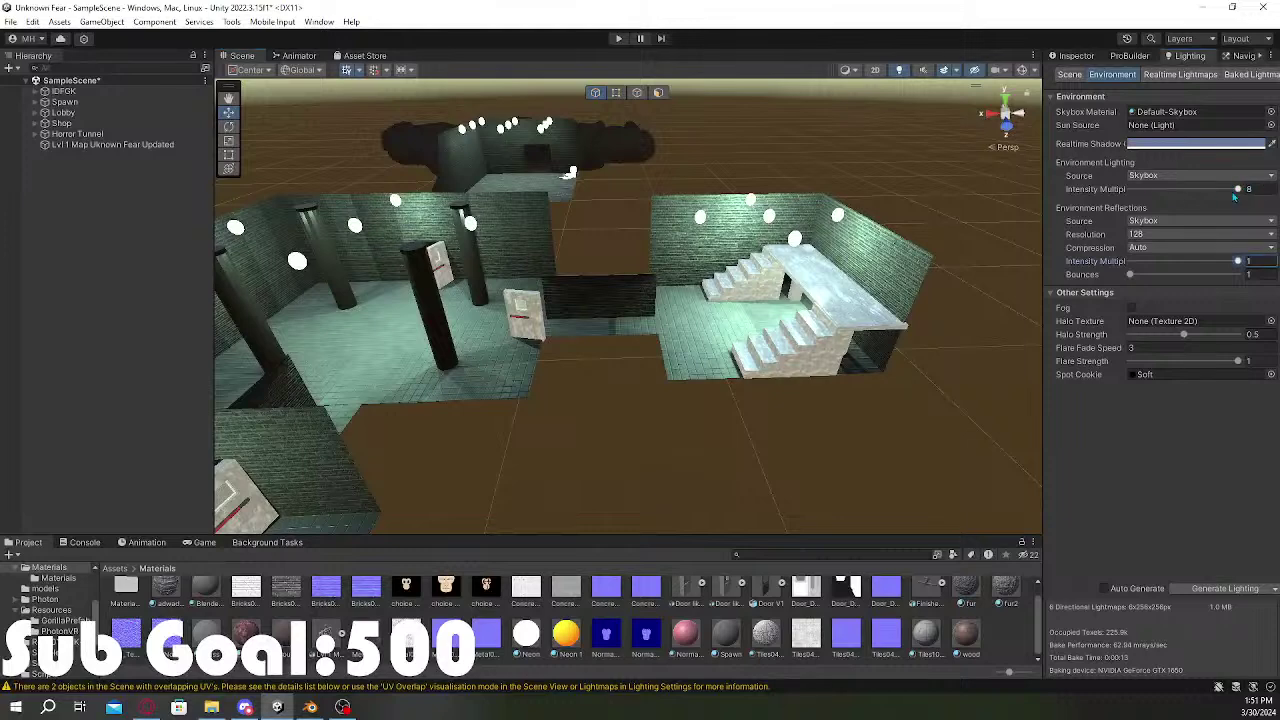
Step: Return both environment intensity multipliers to 0, and try a Halo Strength of 1 before restoring 0.5
{"action": "left_click_drag", "start_coordinate": [1241, 188], "coordinate": [1129, 189]}
{"action": "left_click_drag", "start_coordinate": [1238, 261], "coordinate": [1036, 302]}
{"action": "left_click_drag", "start_coordinate": [1184, 334], "coordinate": [1238, 334]}
{"action": "left_click", "coordinate": [1259, 334]}
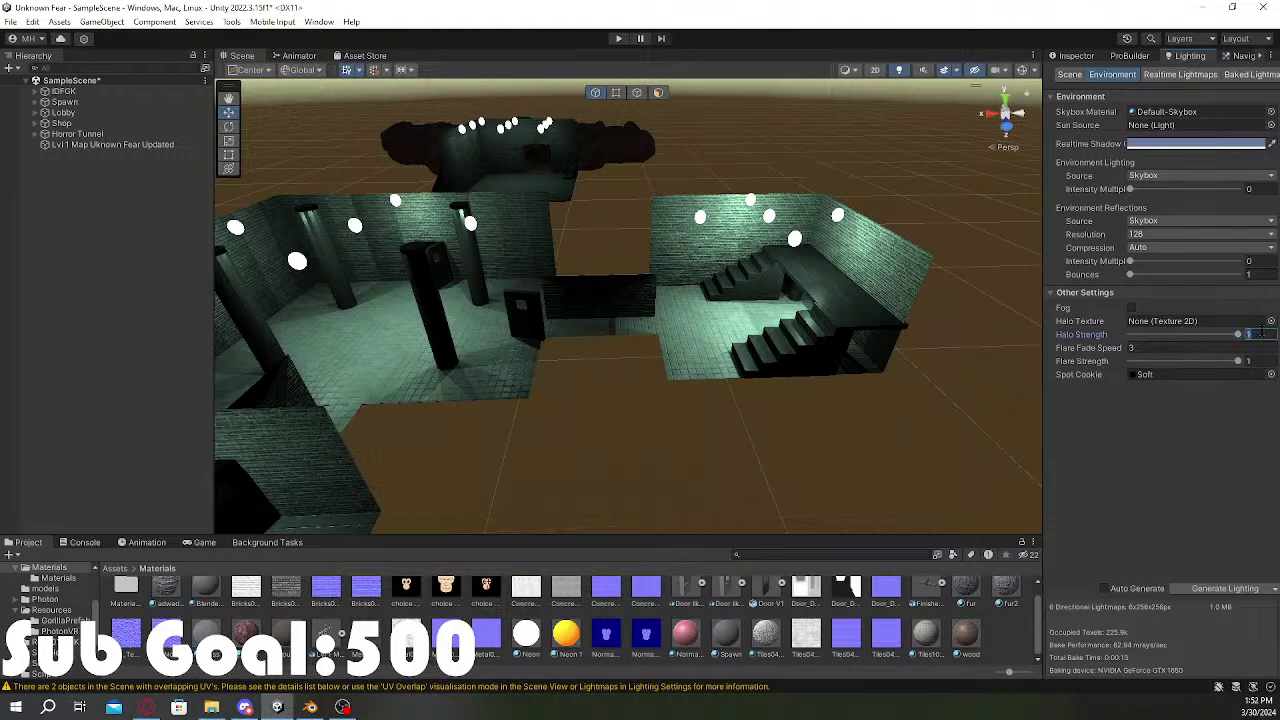
{"action": "type", "text": ".5"}
{"action": "key", "text": "Return"}
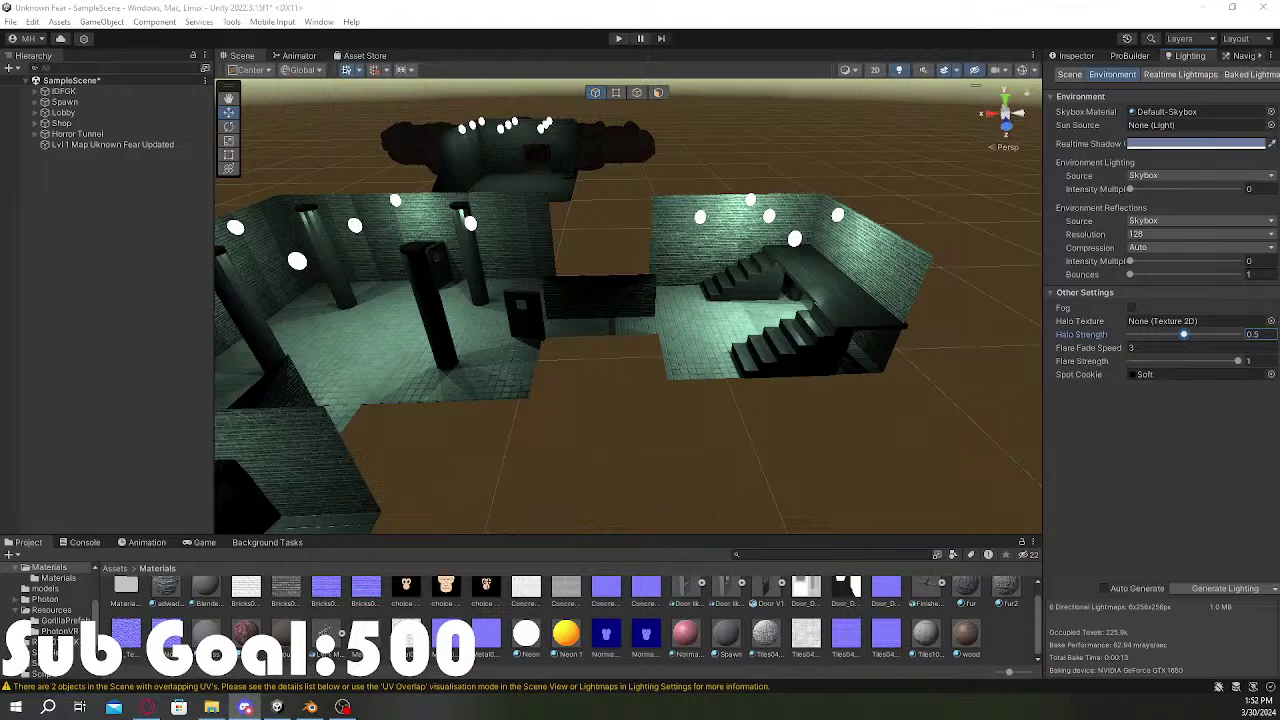
Step: Inspect the entrance room, the pillared room and the outside of the cave under the current lighting
{"action": "right_click_drag", "start_coordinate": [670, 355], "coordinate": [880, 266]}
{"action": "key", "text": "w"}
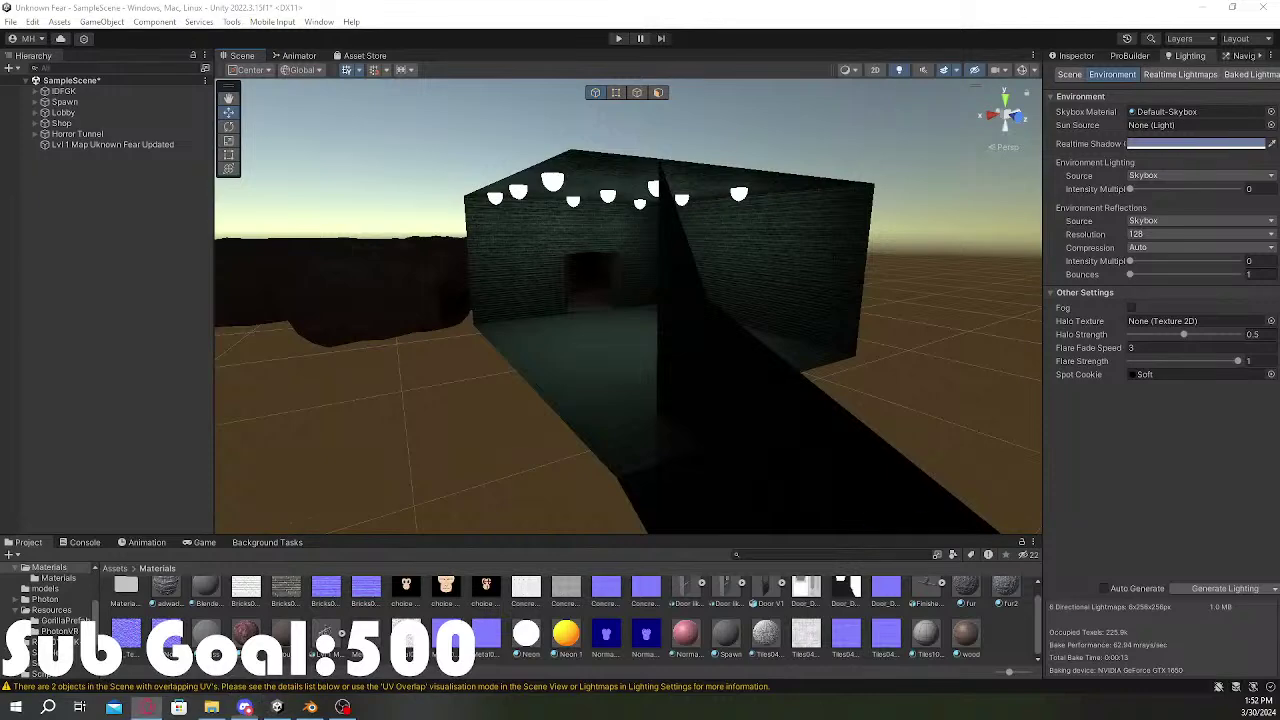
{"action": "right_click_drag", "start_coordinate": [700, 300], "coordinate": [1164, 250]}
{"action": "key", "text": "w"}
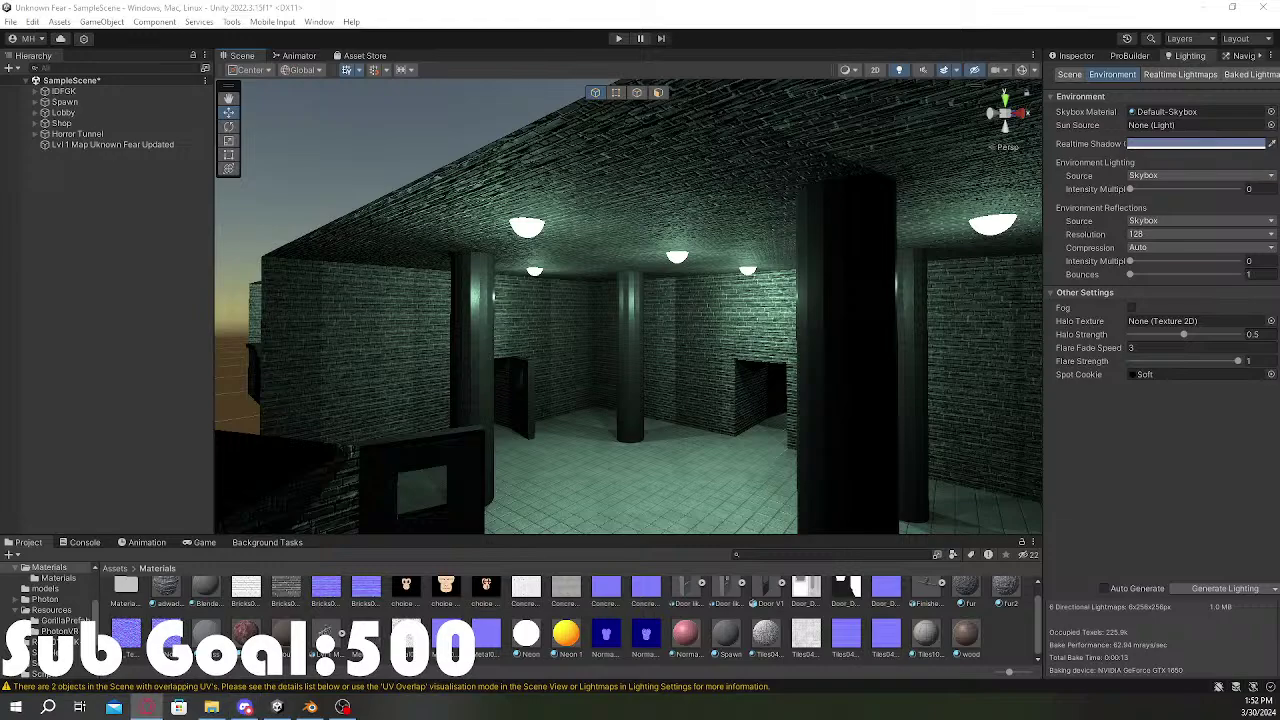
{"action": "right_click_drag", "start_coordinate": [537, 322], "coordinate": [275, 360]}
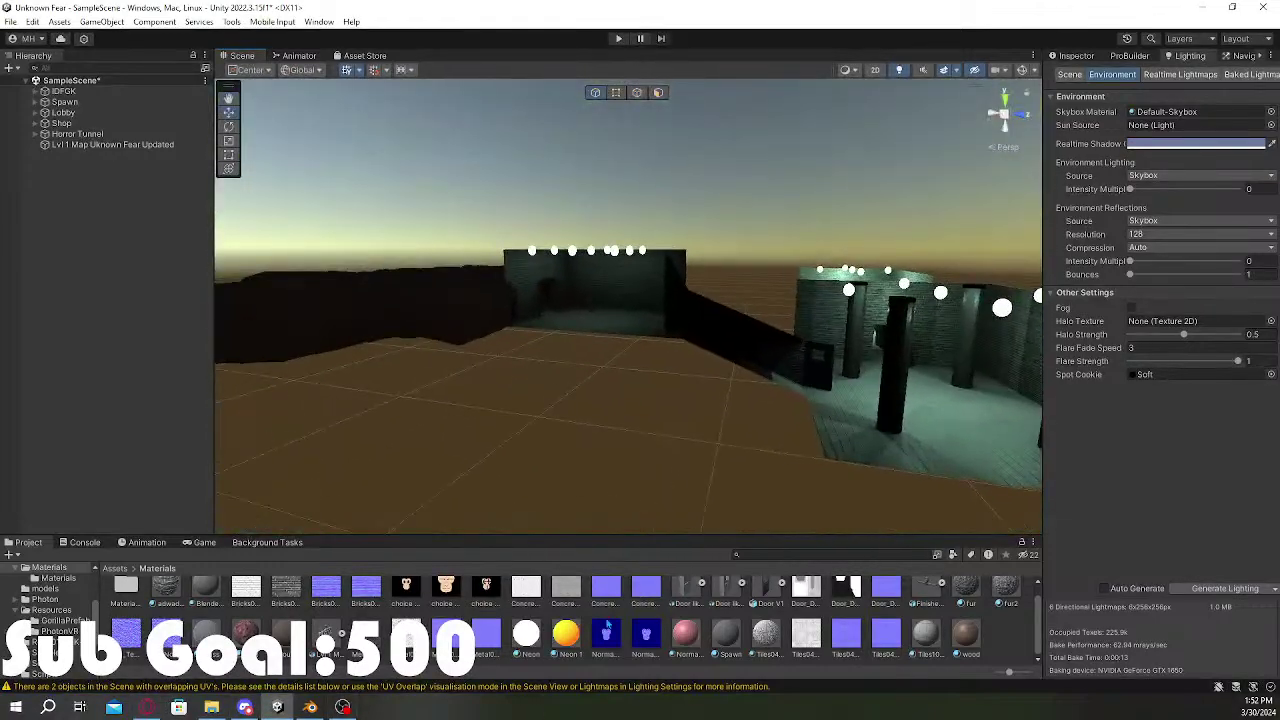
Step: Try a rough tile material from the Materials folder on the entrance room's floor, and undo its assignment
{"action": "left_click_drag", "start_coordinate": [607, 625], "coordinate": [592, 471]}
{"action": "left_click_drag", "start_coordinate": [529, 638], "coordinate": [636, 410]}
{"action": "scroll", "coordinate": [746, 633], "scroll_direction": "up", "scroll_amount": 1}
{"action": "scroll", "coordinate": [812, 639], "scroll_direction": "down", "scroll_amount": 1}
{"action": "scroll", "coordinate": [812, 639], "scroll_direction": "up", "scroll_amount": 1}
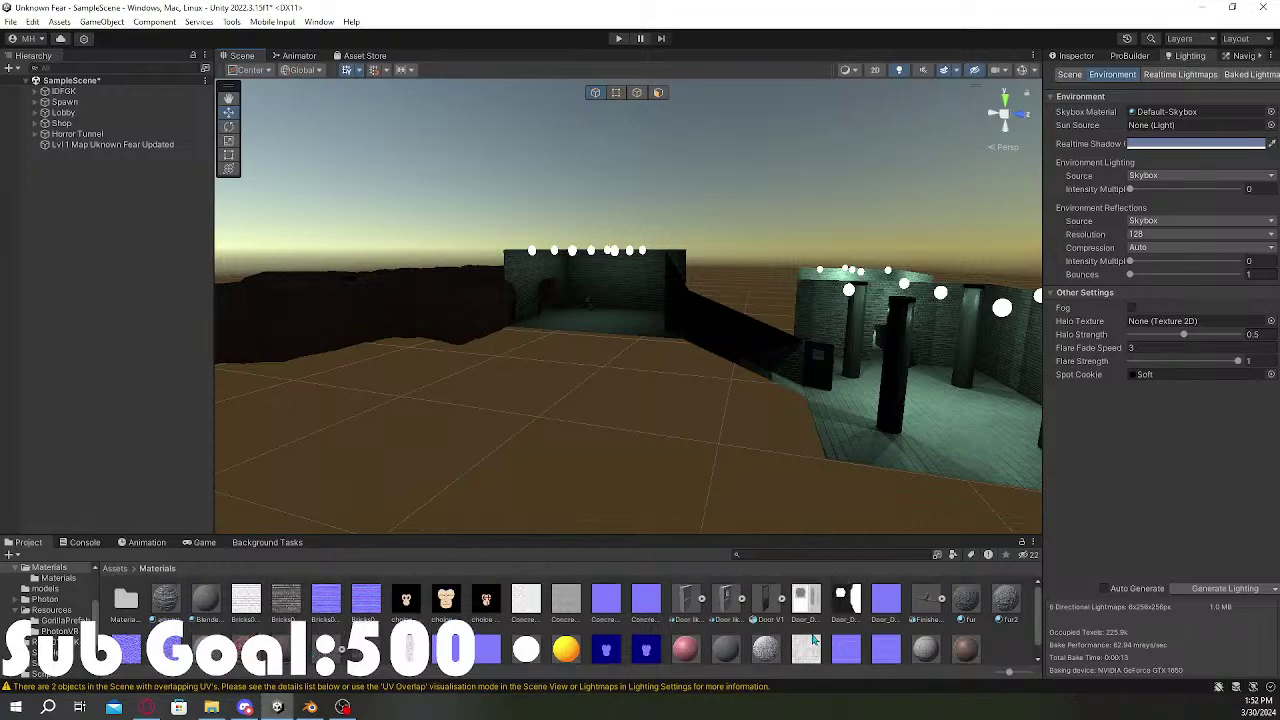
{"action": "scroll", "coordinate": [814, 640], "scroll_direction": "down", "scroll_amount": 1}
{"action": "left_click_drag", "start_coordinate": [762, 634], "coordinate": [611, 323]}
{"action": "key", "text": "w"}
{"action": "right_click_drag", "start_coordinate": [611, 323], "coordinate": [780, 451]}
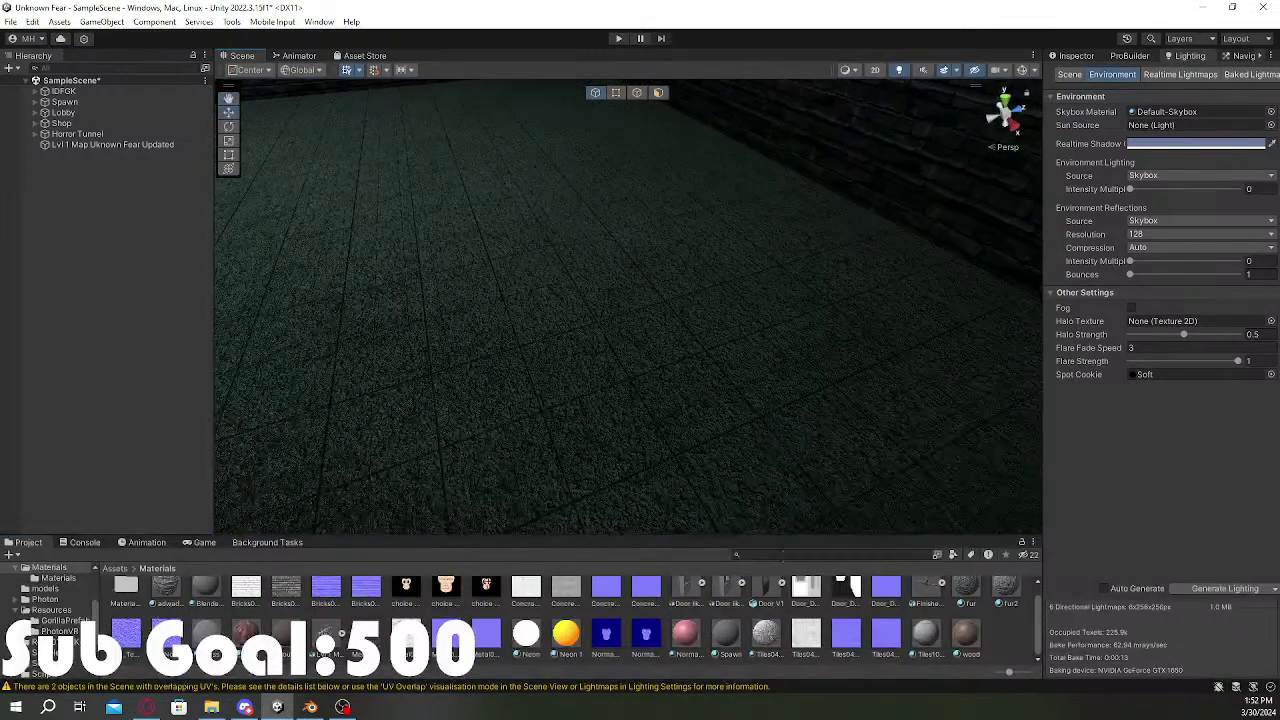
{"action": "key", "text": "ctrl+z"}
{"action": "left_click_drag", "start_coordinate": [911, 643], "coordinate": [830, 467]}
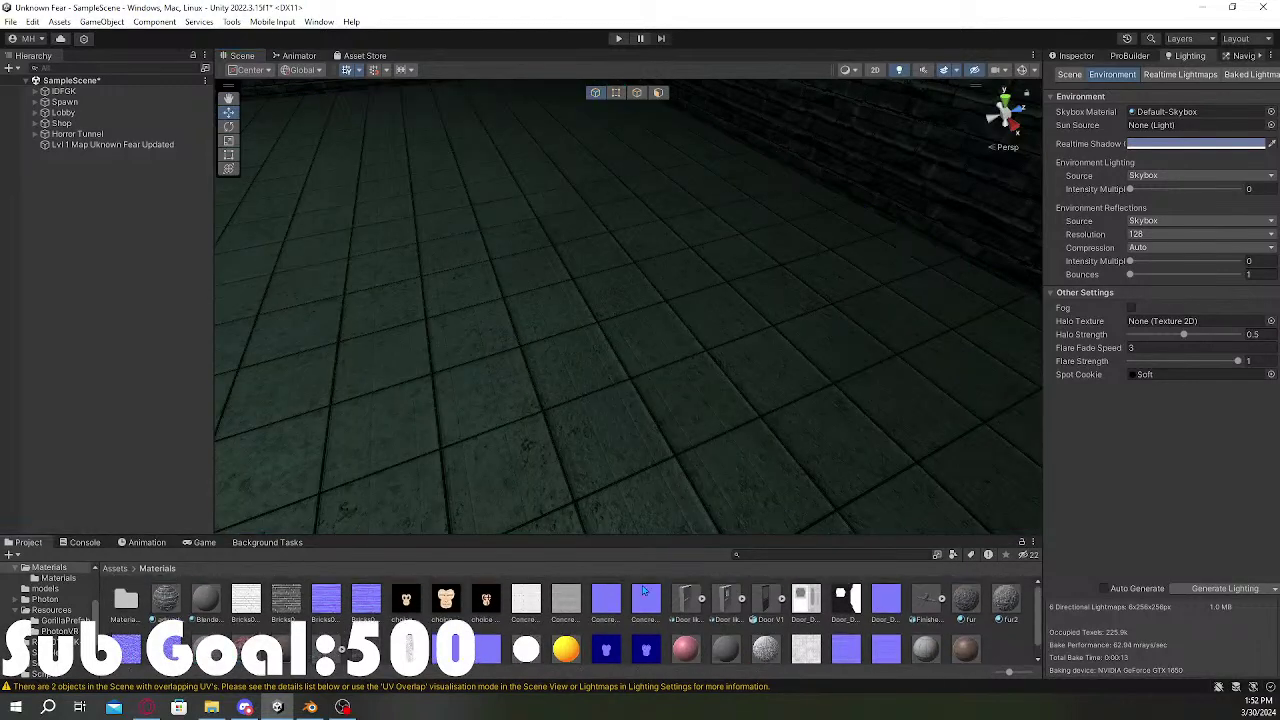
Step: Set the Smoothness of the brick wall material adwadawdwerrdf to 0.5 while viewing the wall up close
{"action": "left_click_drag", "start_coordinate": [224, 610], "coordinate": [1020, 658]}
{"action": "right_click_drag", "start_coordinate": [789, 439], "coordinate": [523, 488]}
{"action": "key", "text": "w"}
{"action": "left_click", "coordinate": [166, 602]}
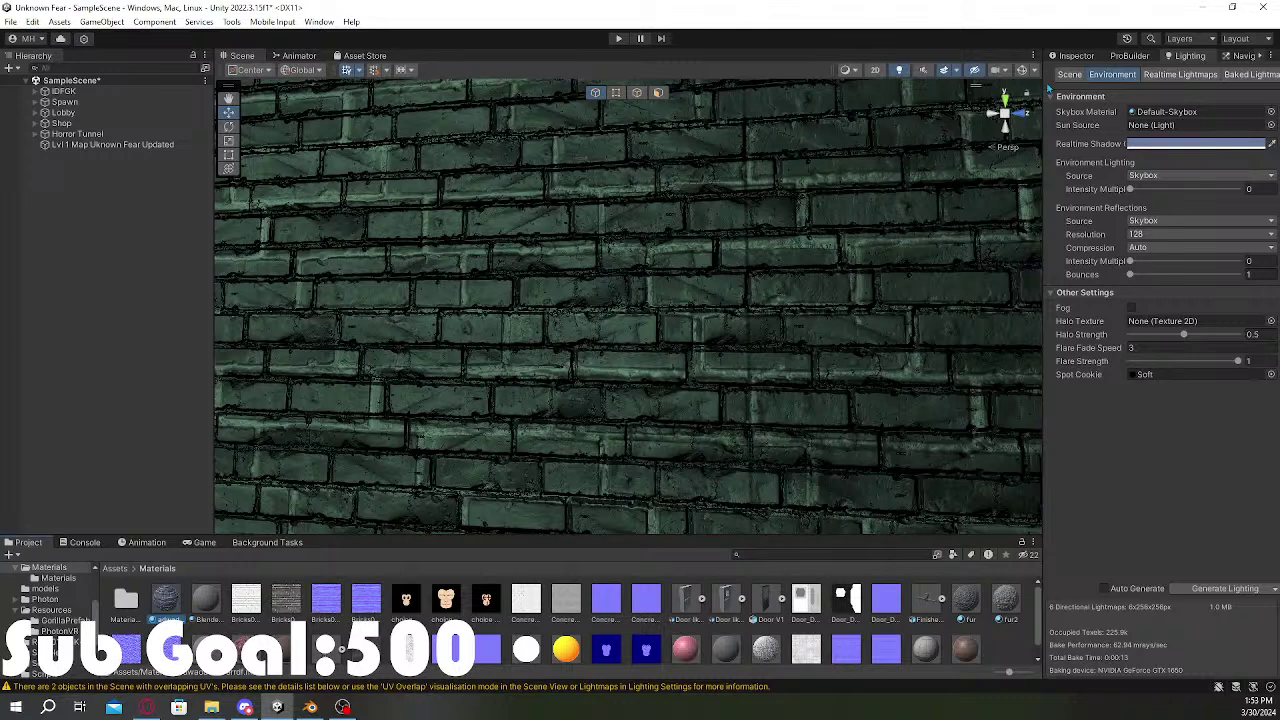
{"action": "left_click", "coordinate": [1078, 58]}
{"action": "left_click", "coordinate": [1250, 161]}
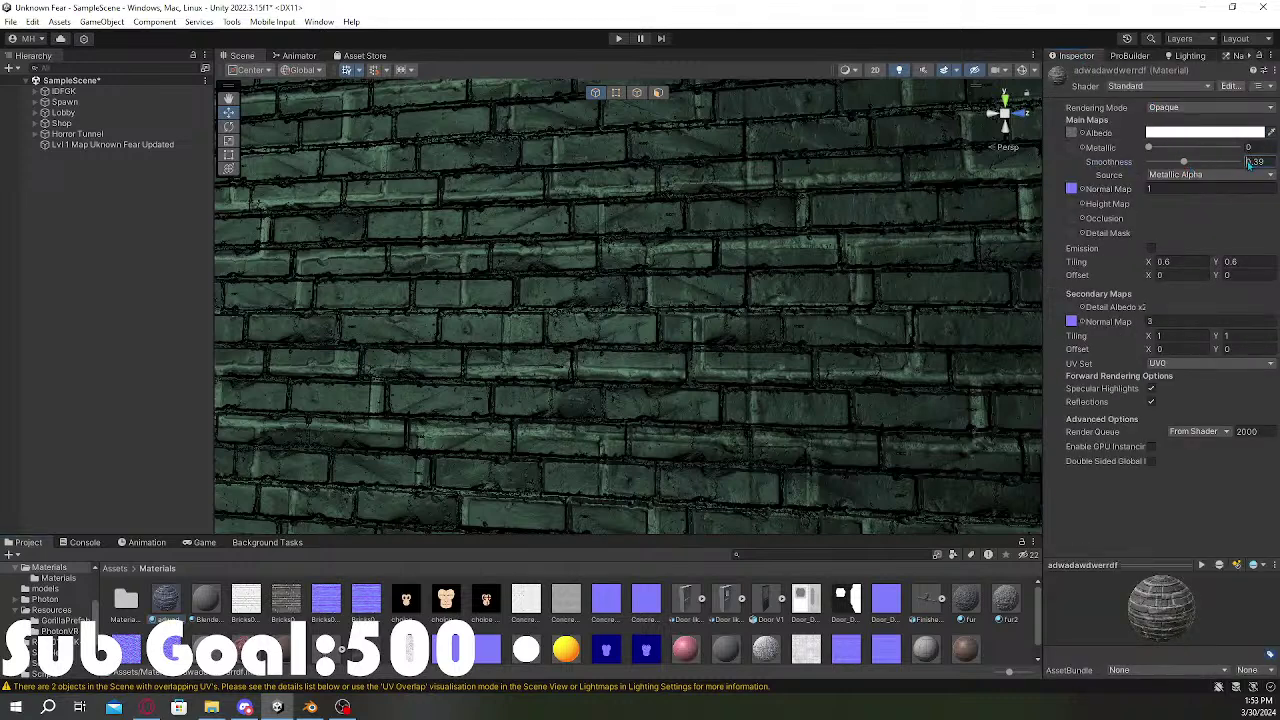
{"action": "type", "text": ".5"}
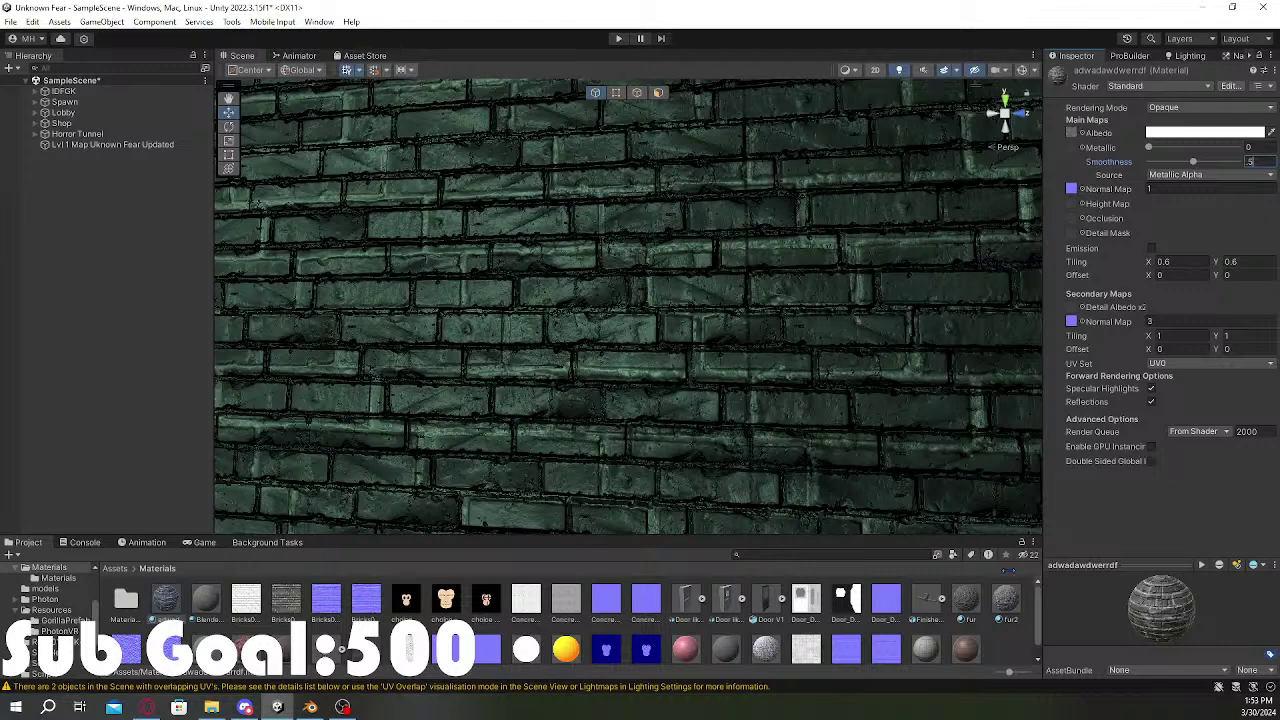
Step: Open the nested Materials folder and set the Smoothness of the Tiles040_4K-JPG_Color material to 0.9
{"action": "scroll", "coordinate": [745, 627], "scroll_direction": "down", "scroll_amount": 1}
{"action": "left_click", "coordinate": [126, 590]}
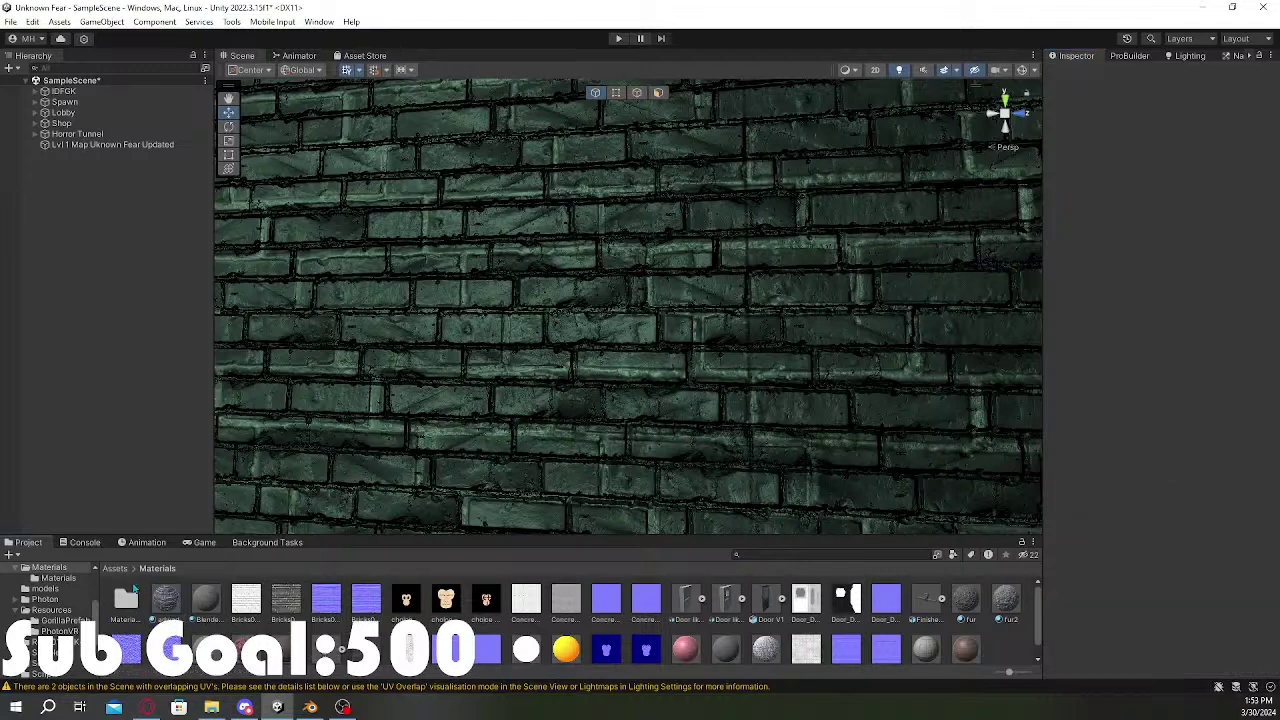
{"action": "double_click", "coordinate": [126, 590]}
{"action": "left_click", "coordinate": [637, 598]}
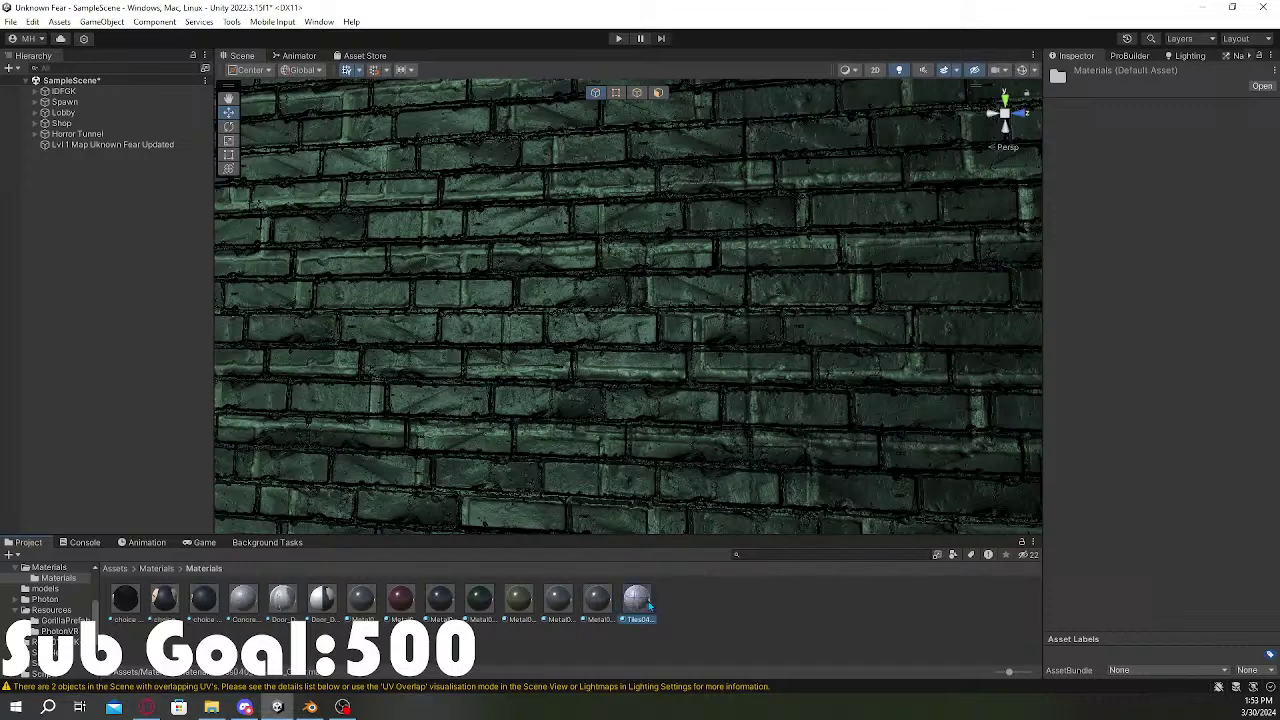
{"action": "left_click", "coordinate": [1260, 161]}
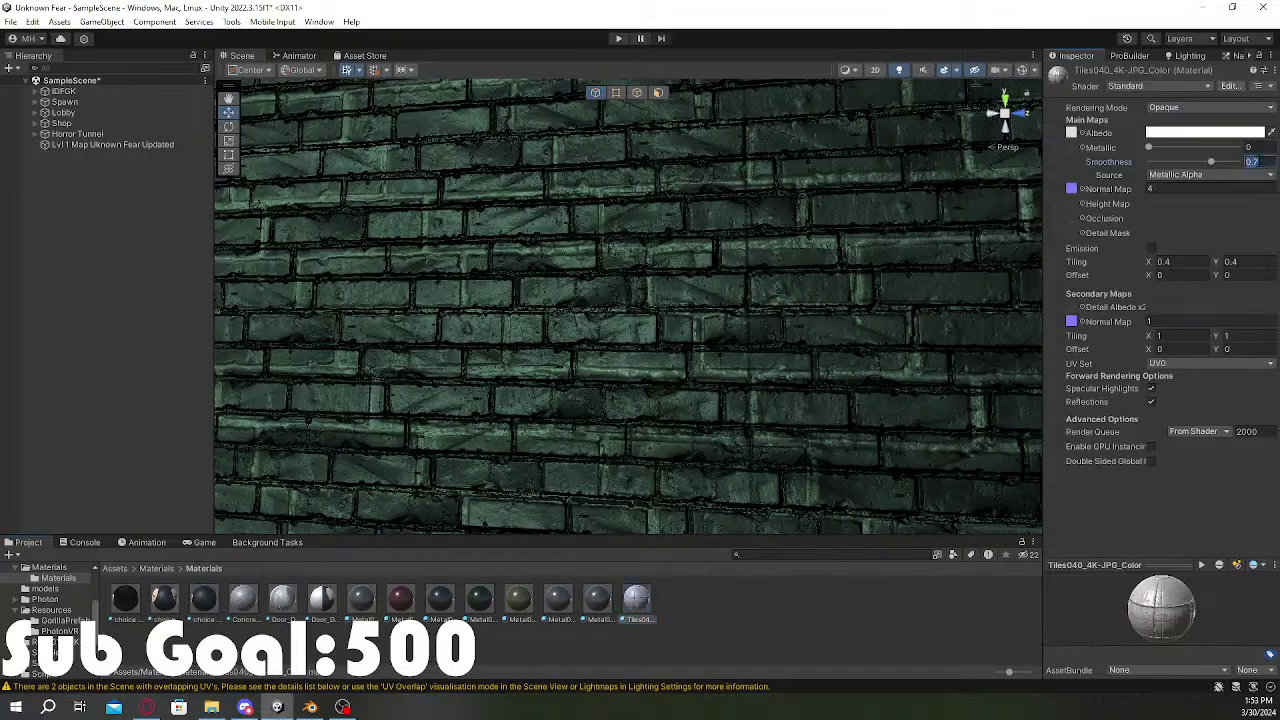
{"action": "type", "text": "0.9"}
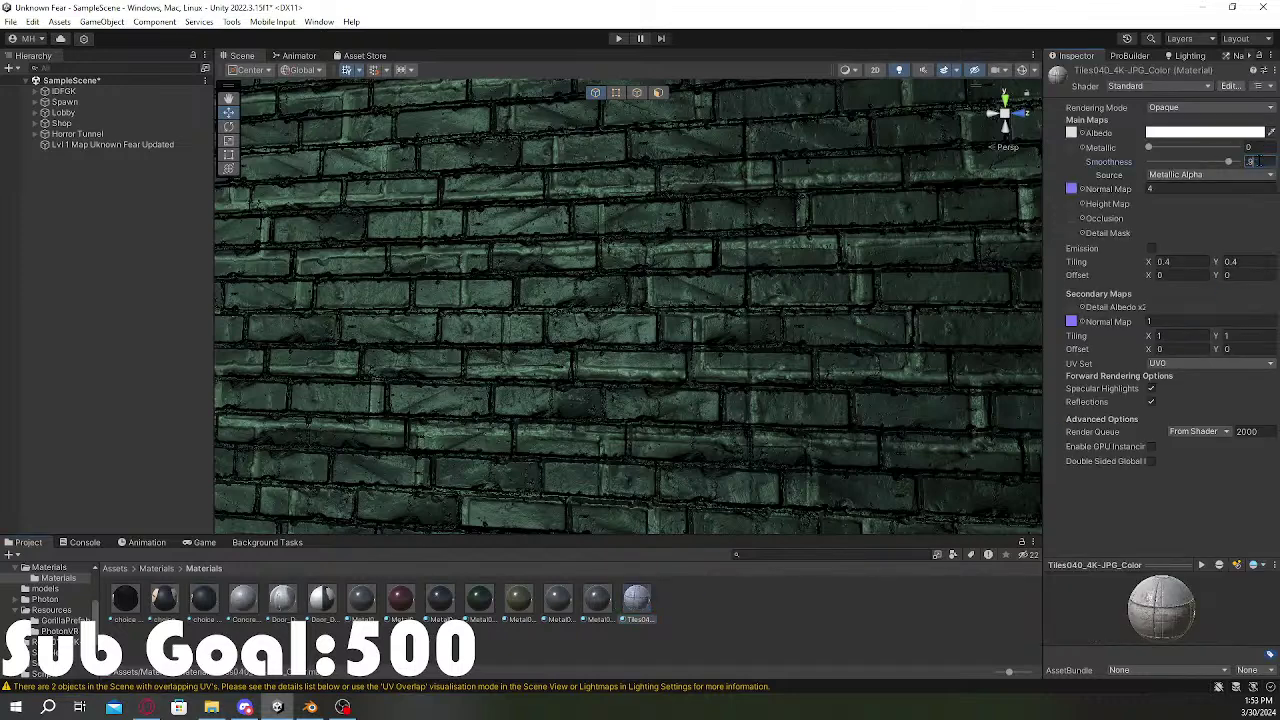
Step: Confirm the tile material's Smoothness of 0.9 and inspect the tiled floor up close
{"action": "key", "text": "Return"}
{"action": "right_click_drag", "start_coordinate": [756, 297], "coordinate": [540, 580]}
{"action": "key", "text": "w"}
{"action": "key", "text": "w"}
{"action": "key", "text": "s"}
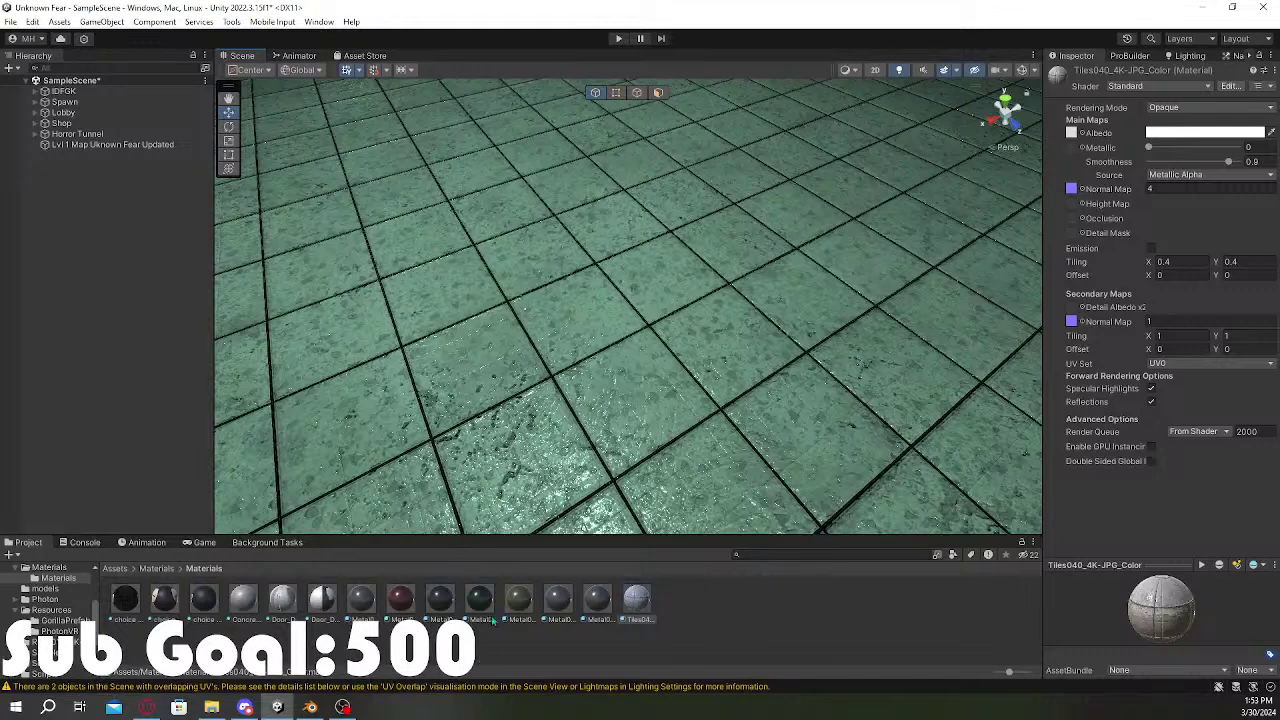
{"action": "left_click", "coordinate": [563, 595]}
{"action": "key", "text": "ctrl+z"}
{"action": "key", "text": "ctrl+z"}
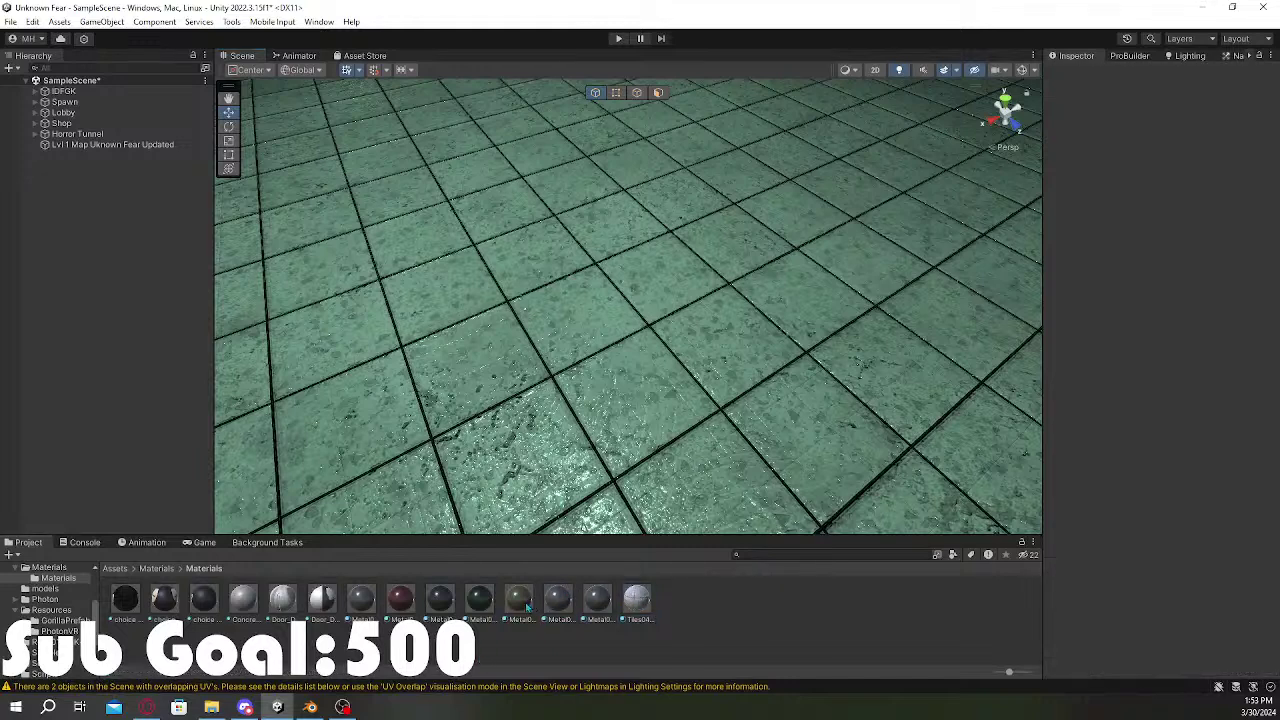
Step: Try a Smoothness of 0.5 on the choice 1 face material while viewing the seated monkey, and set it back to 0
{"action": "left_click", "coordinate": [364, 600]}
{"action": "left_click", "coordinate": [136, 603]}
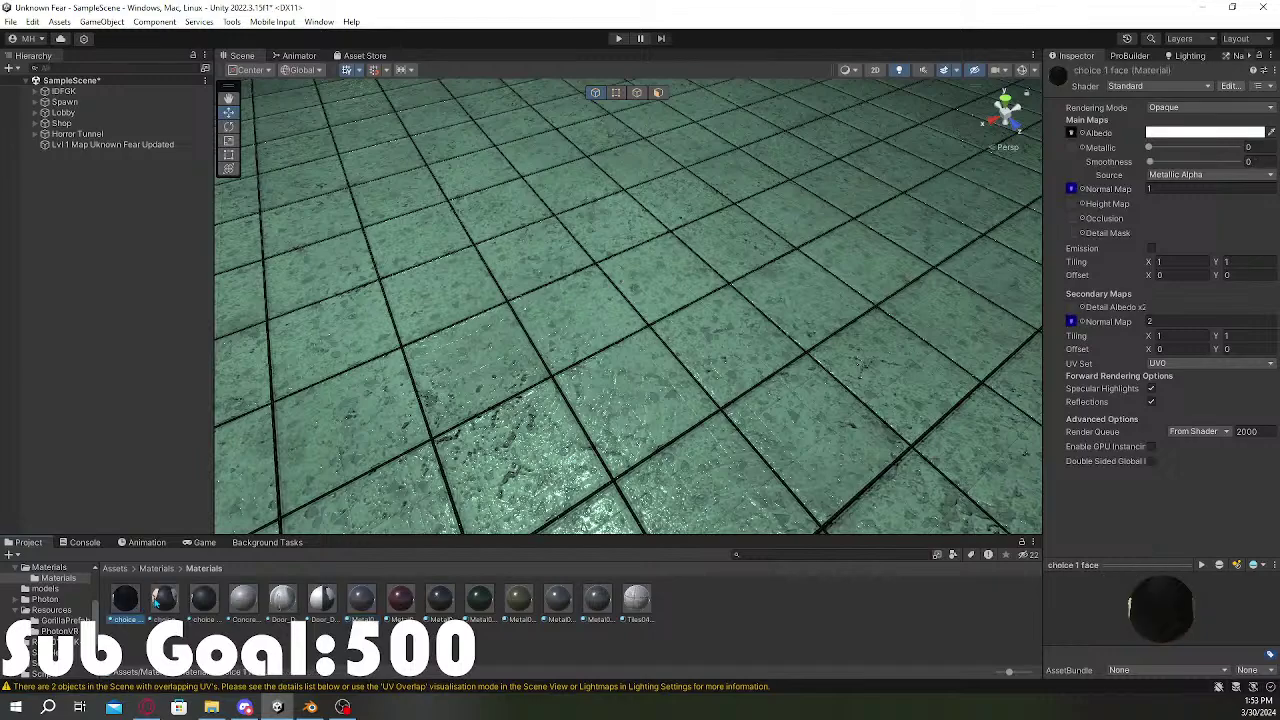
{"action": "right_click_drag", "start_coordinate": [418, 510], "coordinate": [823, 374]}
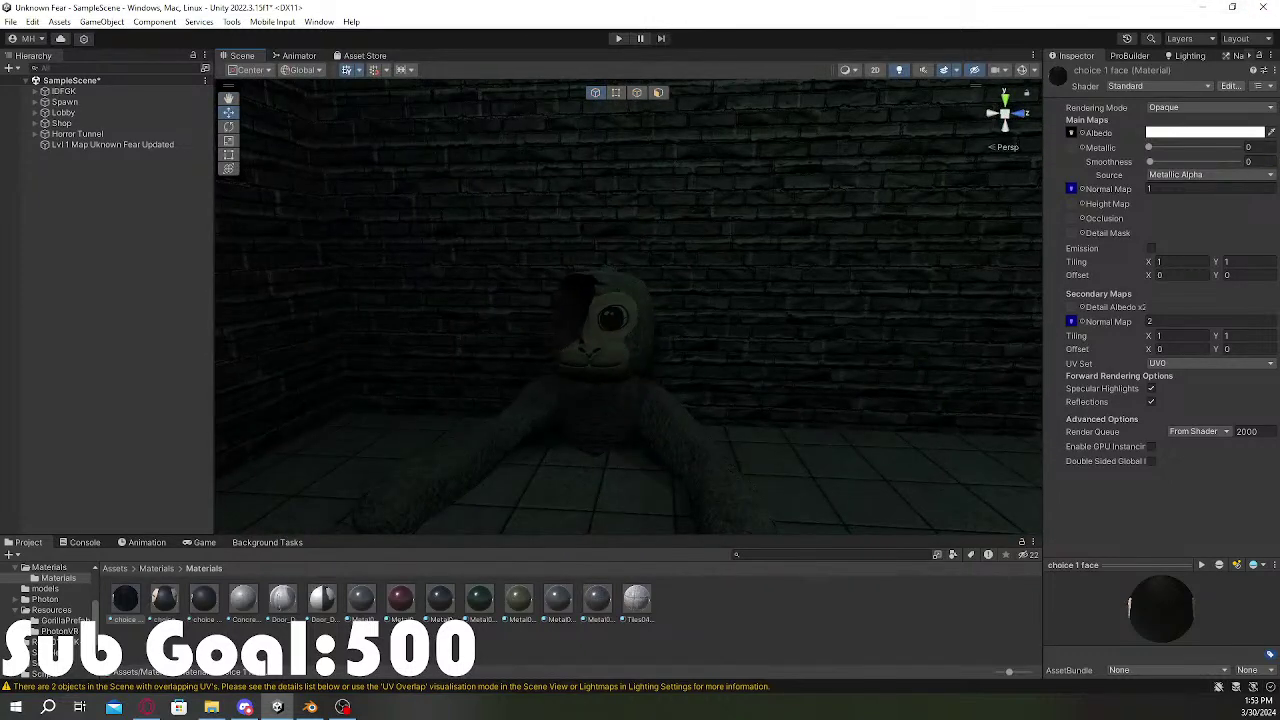
{"action": "left_click", "coordinate": [1261, 161]}
{"action": "type", "text": ".5"}
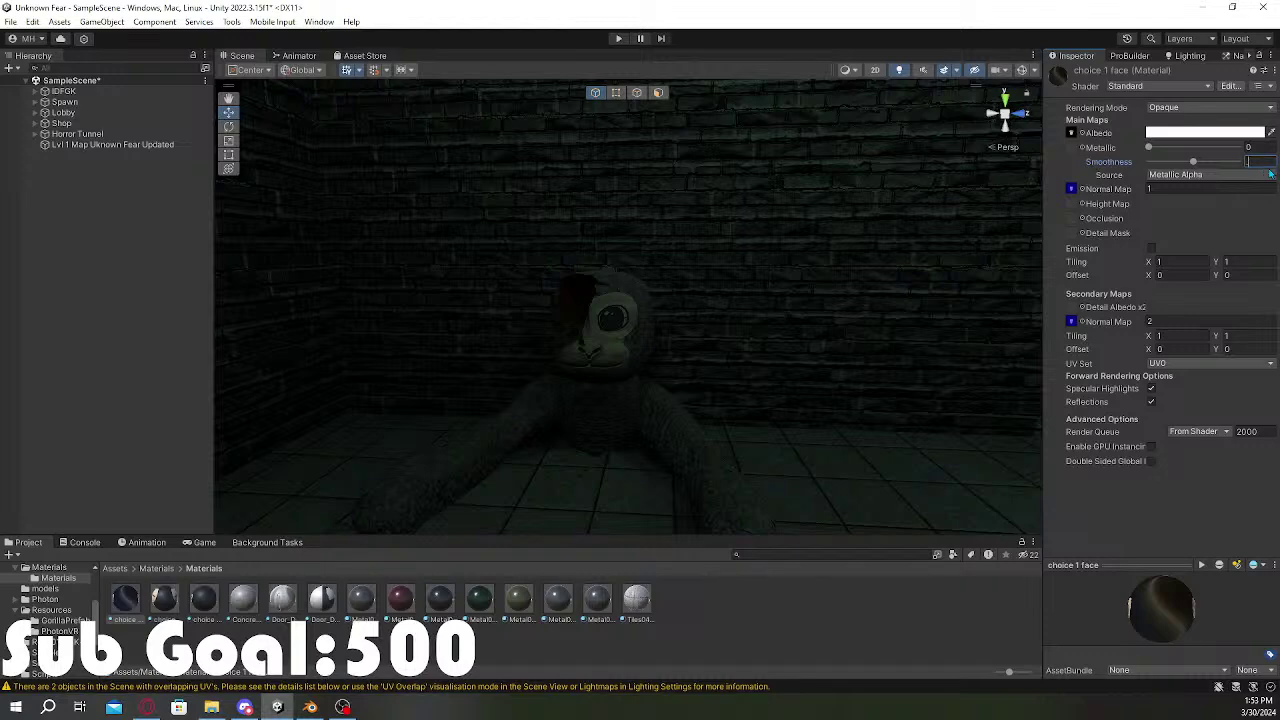
{"action": "key", "text": "BackSpace"}
{"action": "type", "text": "0"}
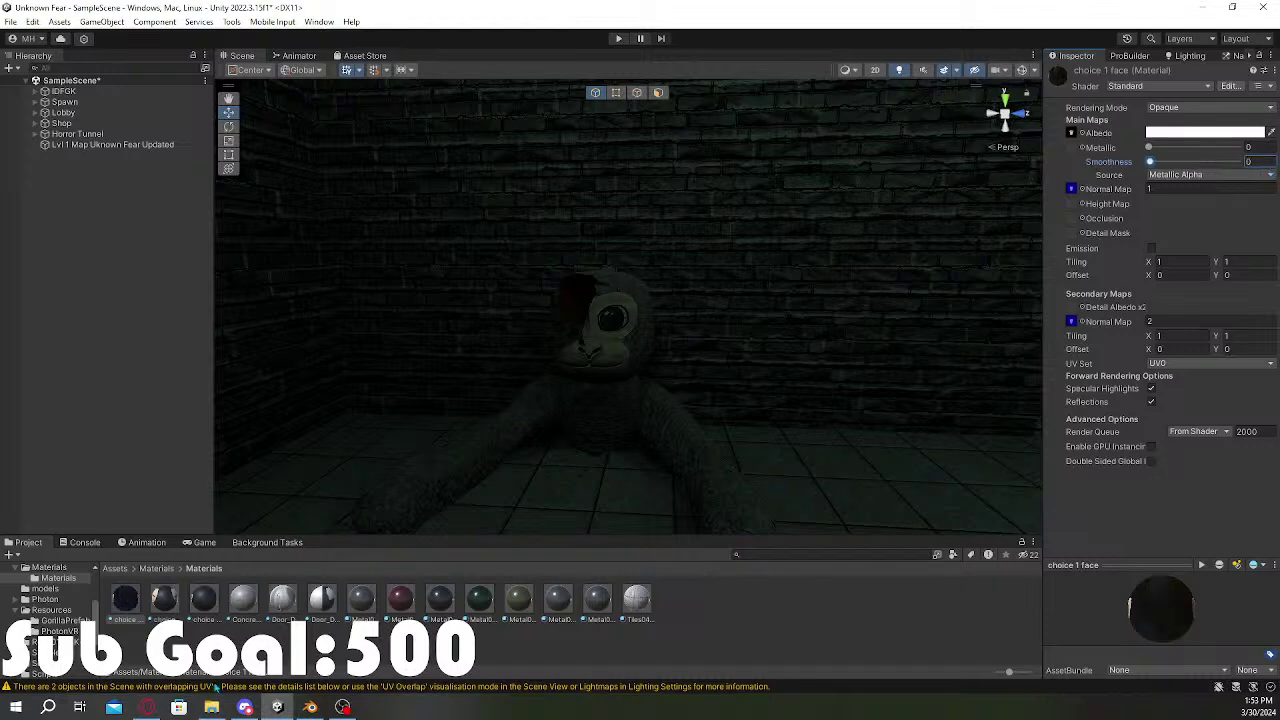
Step: Try another choice face material from the Materials folder on the seated monkey's face
{"action": "left_click_drag", "start_coordinate": [172, 600], "coordinate": [738, 673]}
{"action": "left_click_drag", "start_coordinate": [200, 603], "coordinate": [613, 357]}
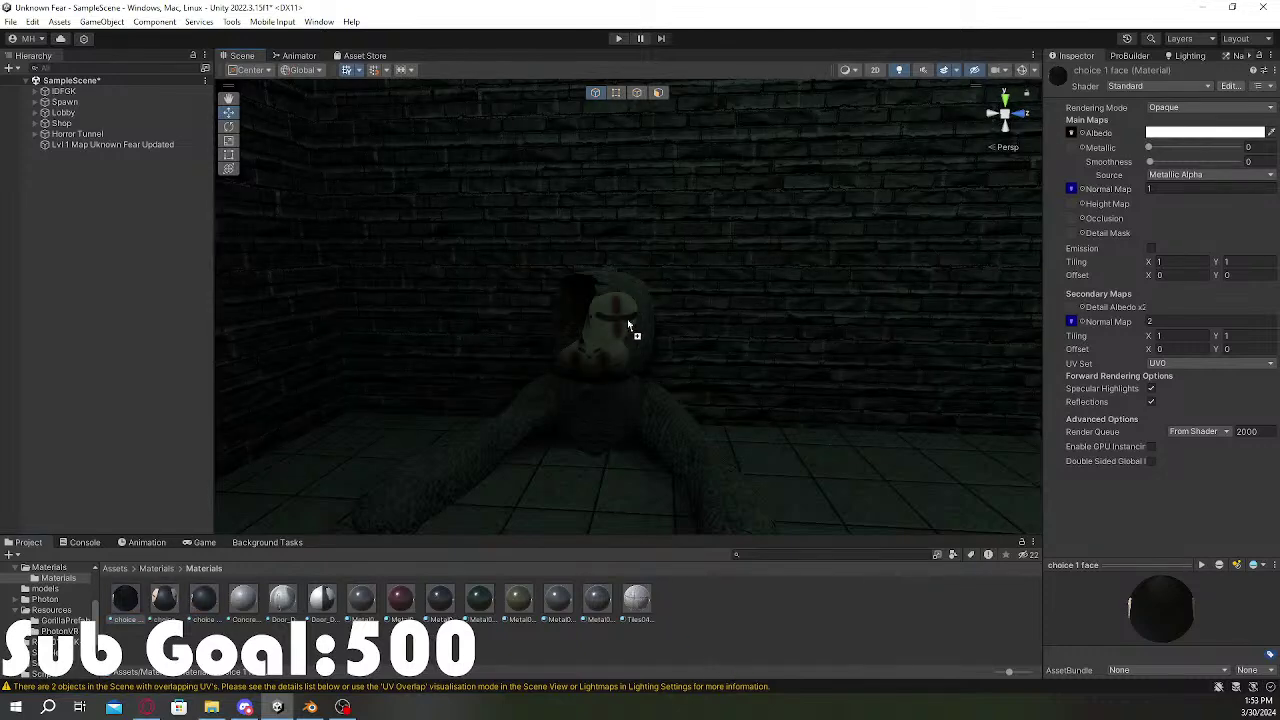
{"action": "left_click_drag", "start_coordinate": [623, 313], "coordinate": [612, 347]}
Step: Inspect the seated monkey from the side, the whole map layout from outside, and the dark cave passage
{"action": "key", "text": "w"}
{"action": "right_click_drag", "start_coordinate": [718, 467], "coordinate": [667, 456]}
{"action": "right_click_drag", "start_coordinate": [736, 388], "coordinate": [512, 490]}
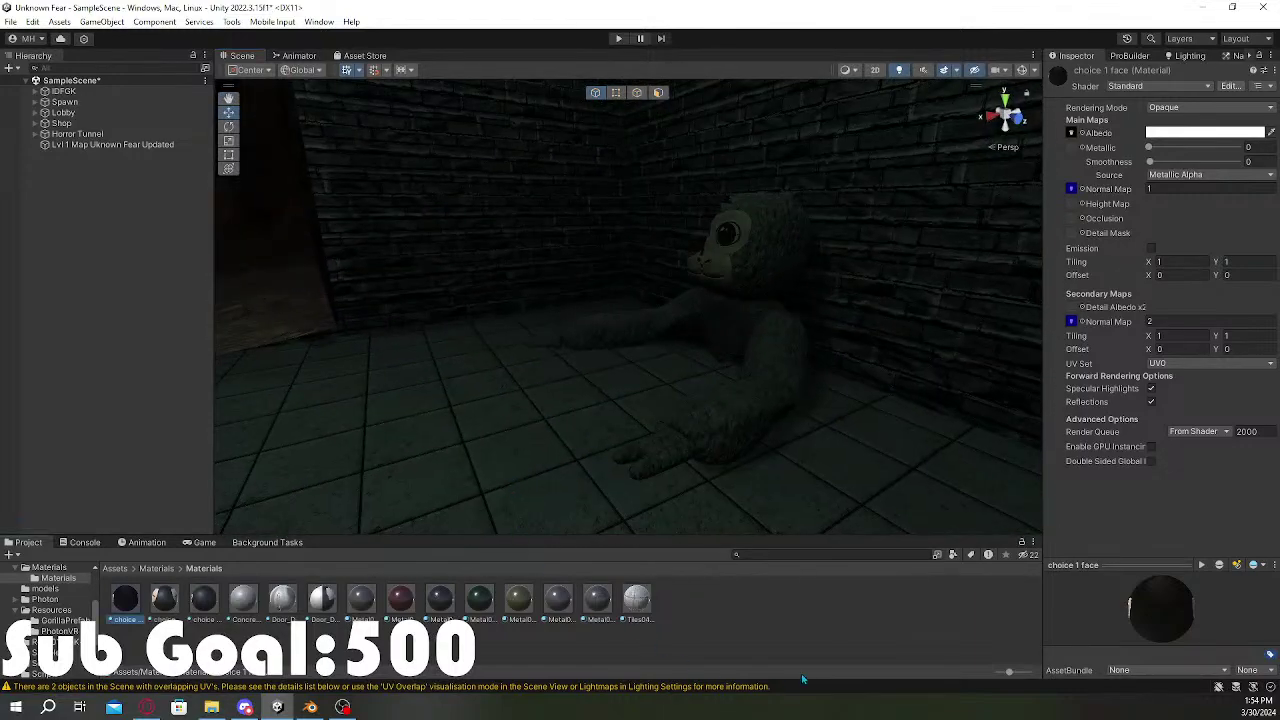
{"action": "right_click_drag", "start_coordinate": [504, 383], "coordinate": [801, 393]}
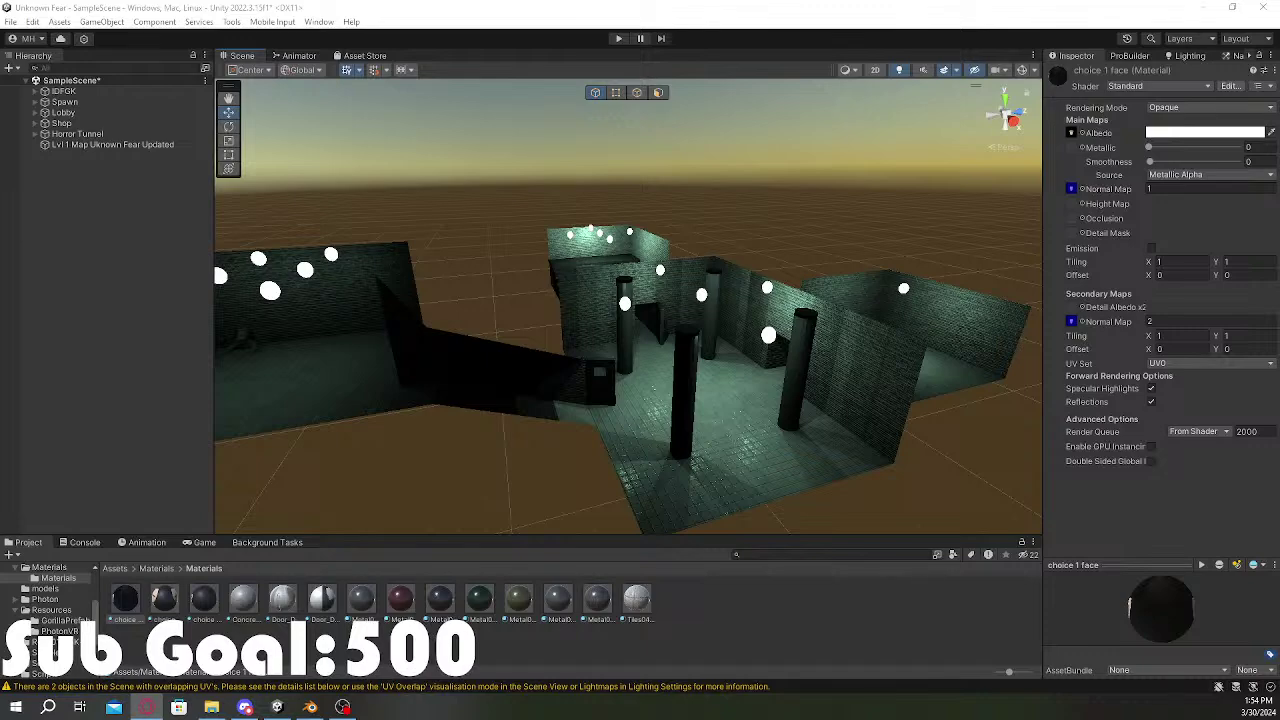
{"action": "right_click_drag", "start_coordinate": [711, 331], "coordinate": [500, 246]}
{"action": "key", "text": "w"}
{"action": "key", "text": "w"}
{"action": "key", "text": "w"}
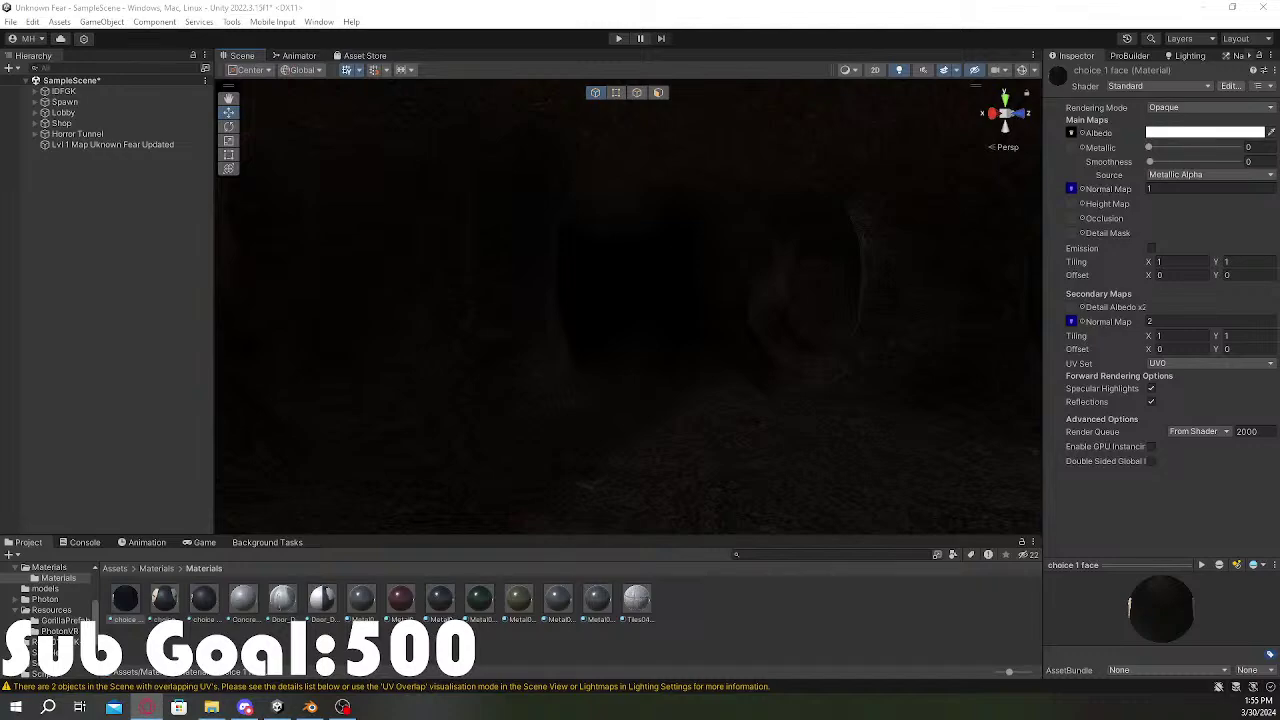
{"action": "right_click_drag", "start_coordinate": [706, 360], "coordinate": [1110, 386]}
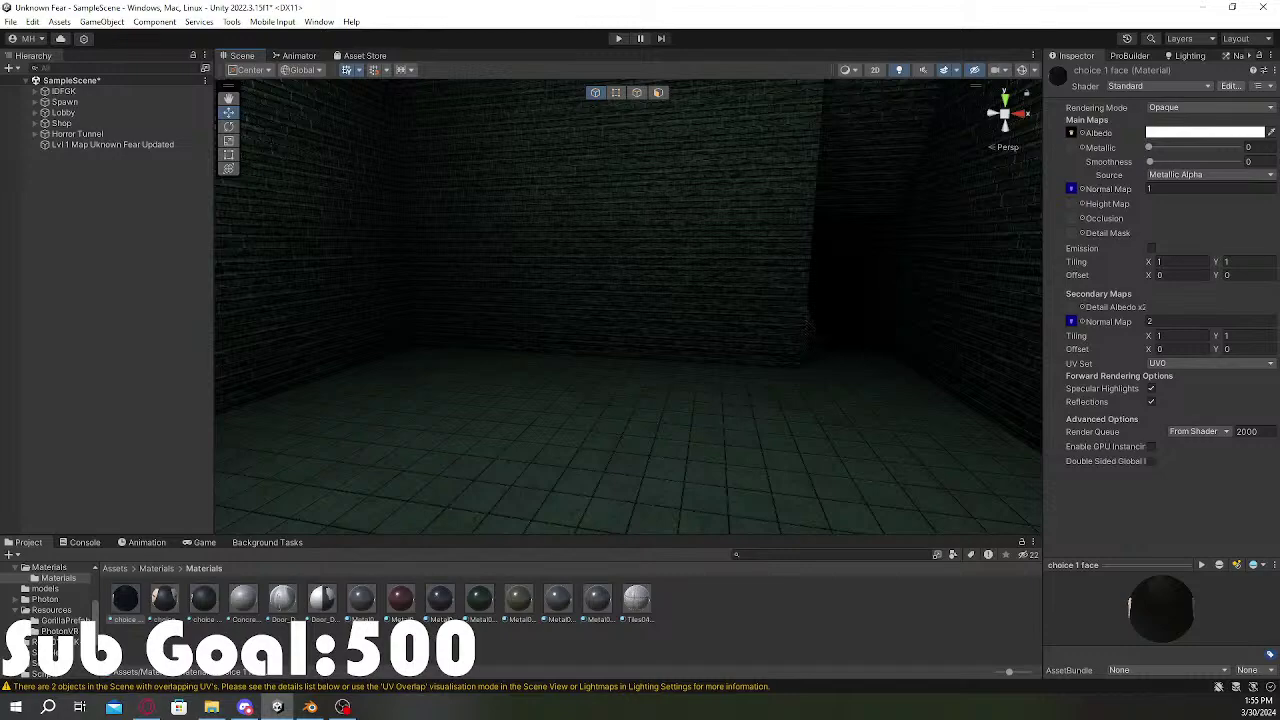
Step: Inspect the brick corridor, the pillared room with its open door, and the brick wall texture up close
{"action": "right_click_drag", "start_coordinate": [423, 280], "coordinate": [903, 394]}
{"action": "key", "text": "w"}
{"action": "key", "text": "w"}
{"action": "key", "text": "w"}
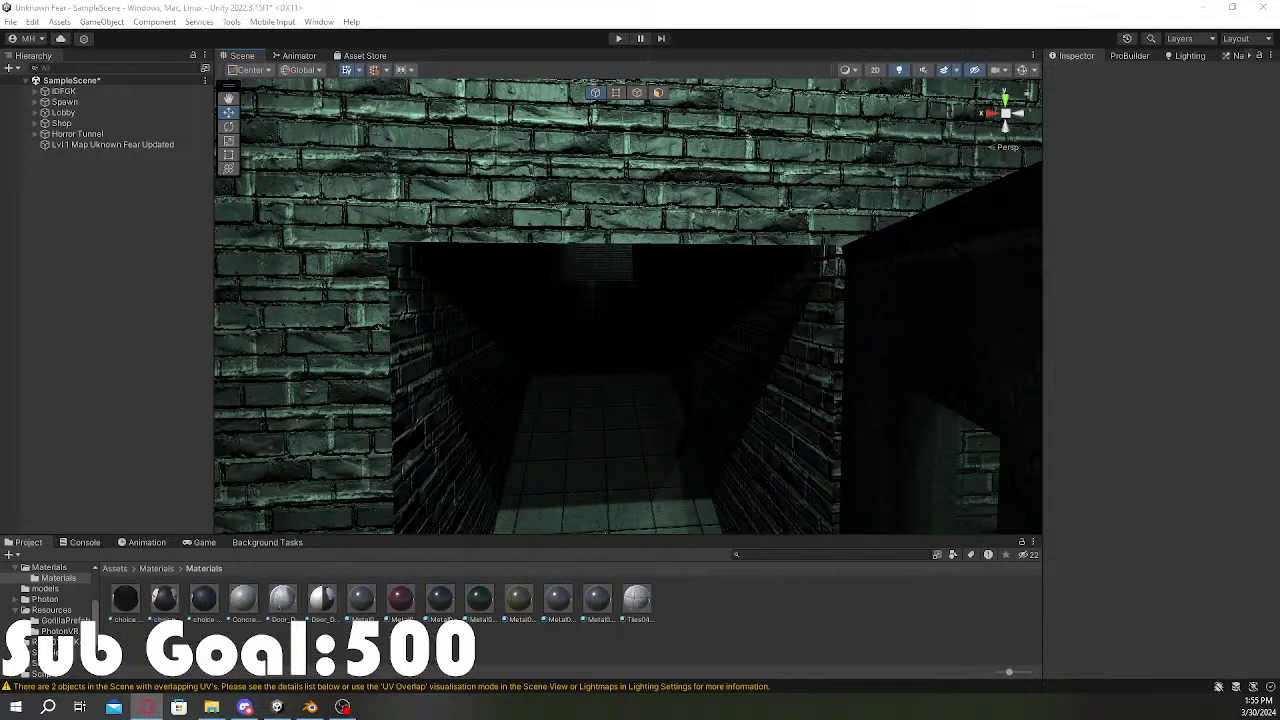
{"action": "right_click_drag", "start_coordinate": [654, 400], "coordinate": [652, 392]}
{"action": "key", "text": "w"}
{"action": "key", "text": "s"}
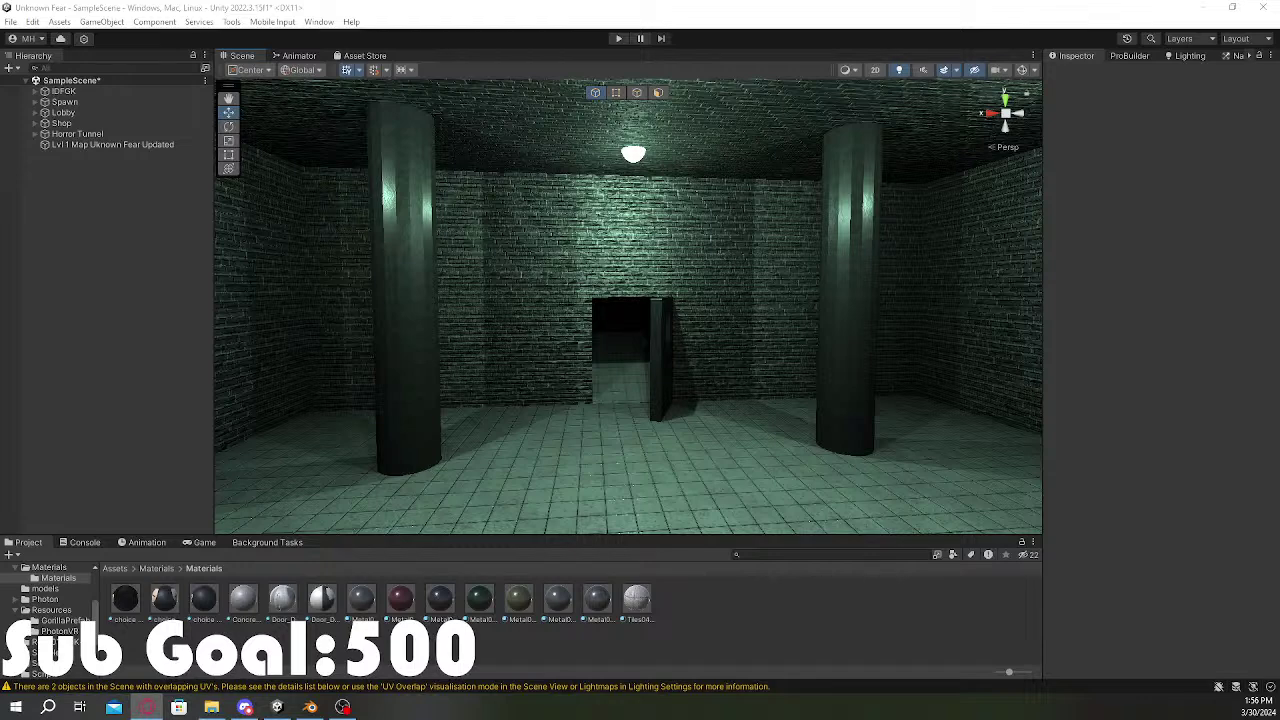
{"action": "right_click_drag", "start_coordinate": [850, 364], "coordinate": [987, 448]}
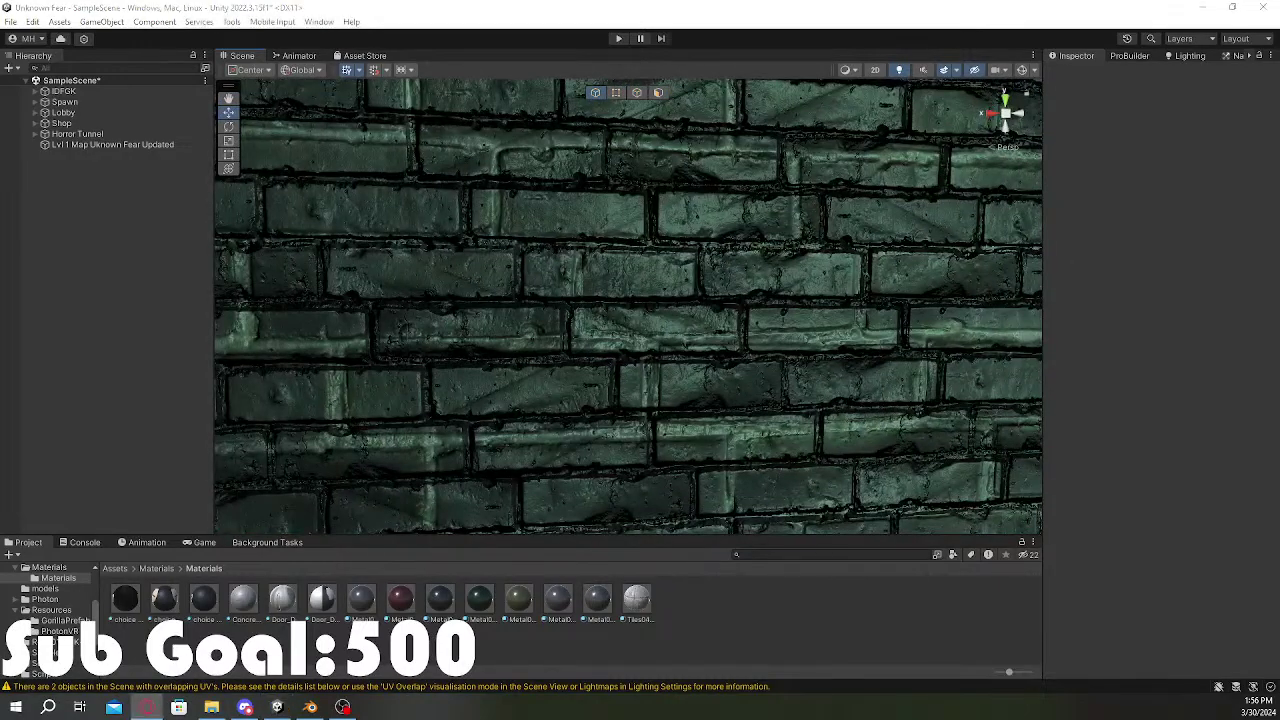
{"action": "right_click_drag", "start_coordinate": [785, 228], "coordinate": [662, 282]}
{"action": "key", "text": "w"}
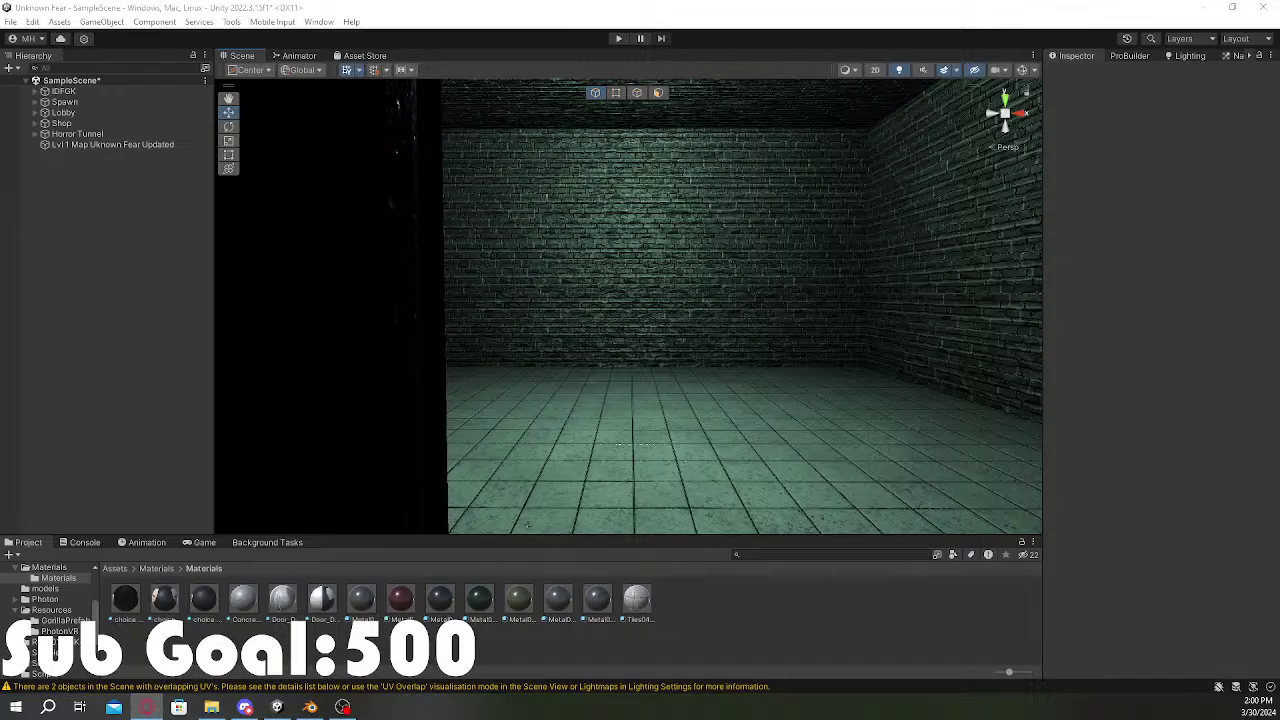
Step: Examine the cave entrance from beneath the monkey's room and the cave's outer shell from above and from the side
{"action": "right_click_drag", "start_coordinate": [818, 357], "coordinate": [420, 300]}
{"action": "key", "text": "s"}
{"action": "key", "text": "w"}
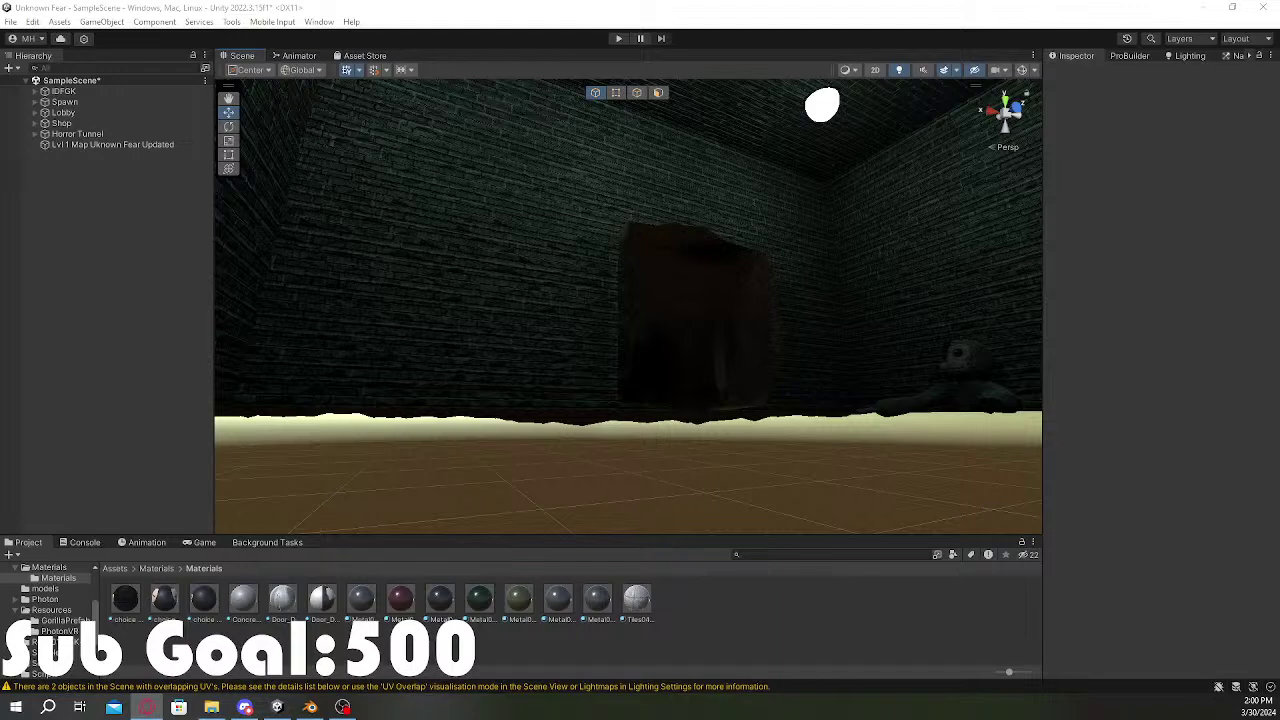
{"action": "right_click_drag", "start_coordinate": [733, 425], "coordinate": [697, 598]}
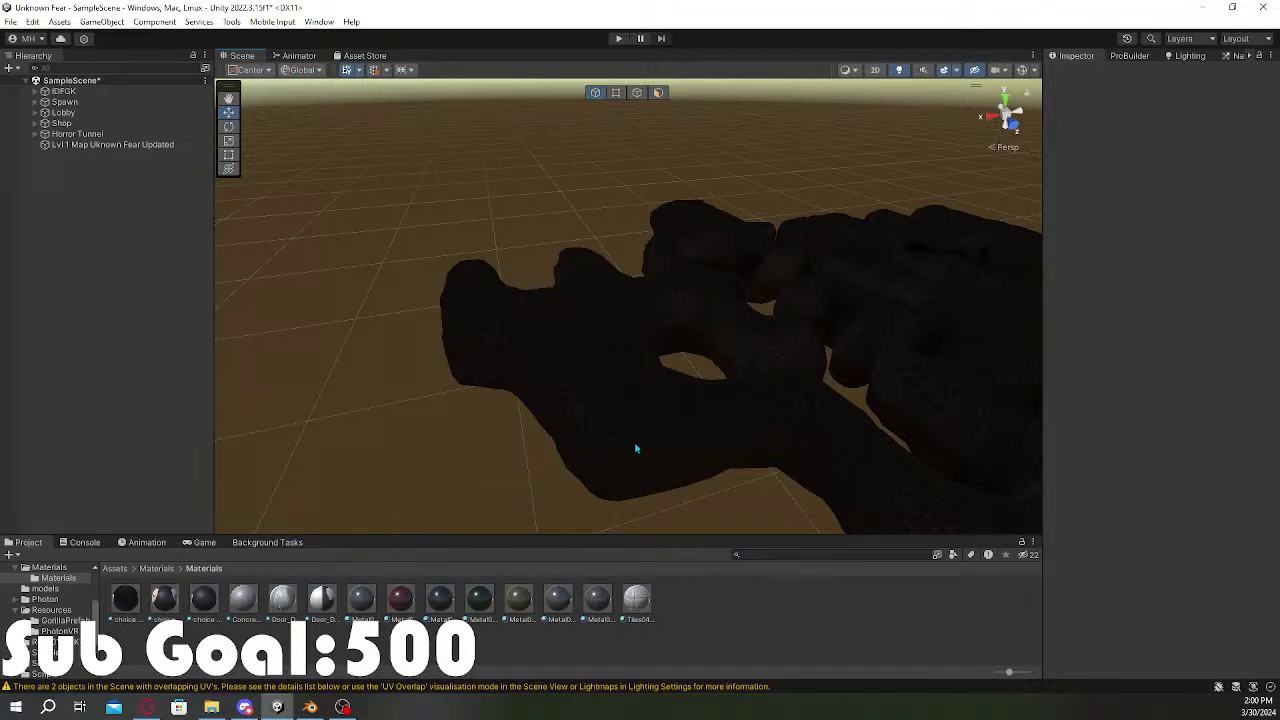
{"action": "right_click_drag", "start_coordinate": [630, 430], "coordinate": [827, 357]}
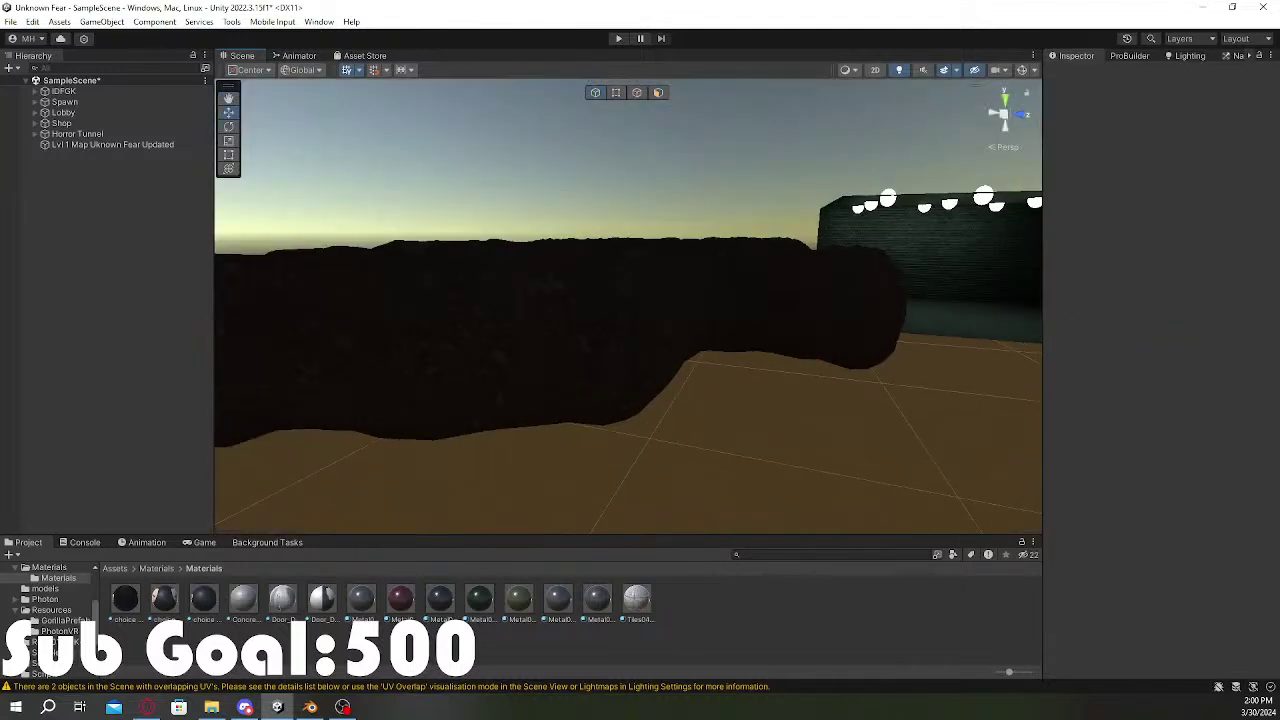
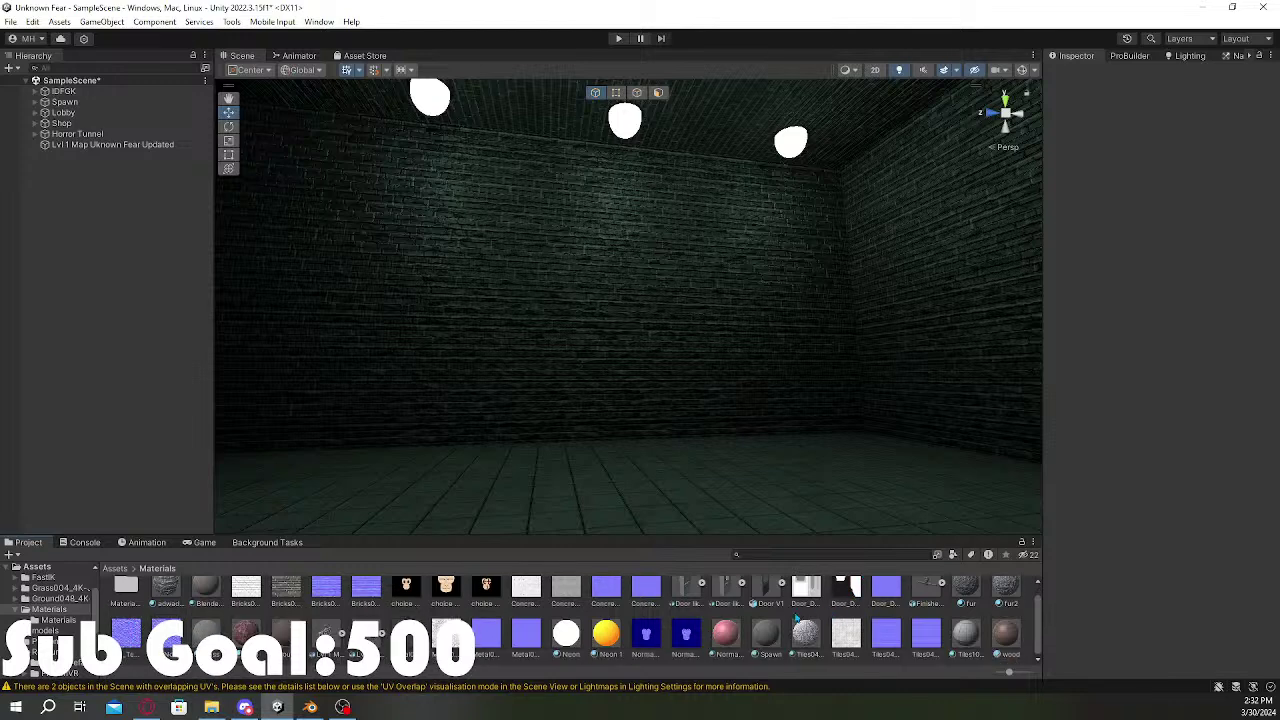
Step: Place the Lvl 1 Monster Unkown Fear prefab from the Materials folder in the brick room beside the cave entrance
{"action": "left_click_drag", "start_coordinate": [366, 640], "coordinate": [663, 466]}
{"action": "right_click_drag", "start_coordinate": [663, 466], "coordinate": [1198, 454]}
{"action": "key", "text": "w"}
{"action": "key", "text": "w"}
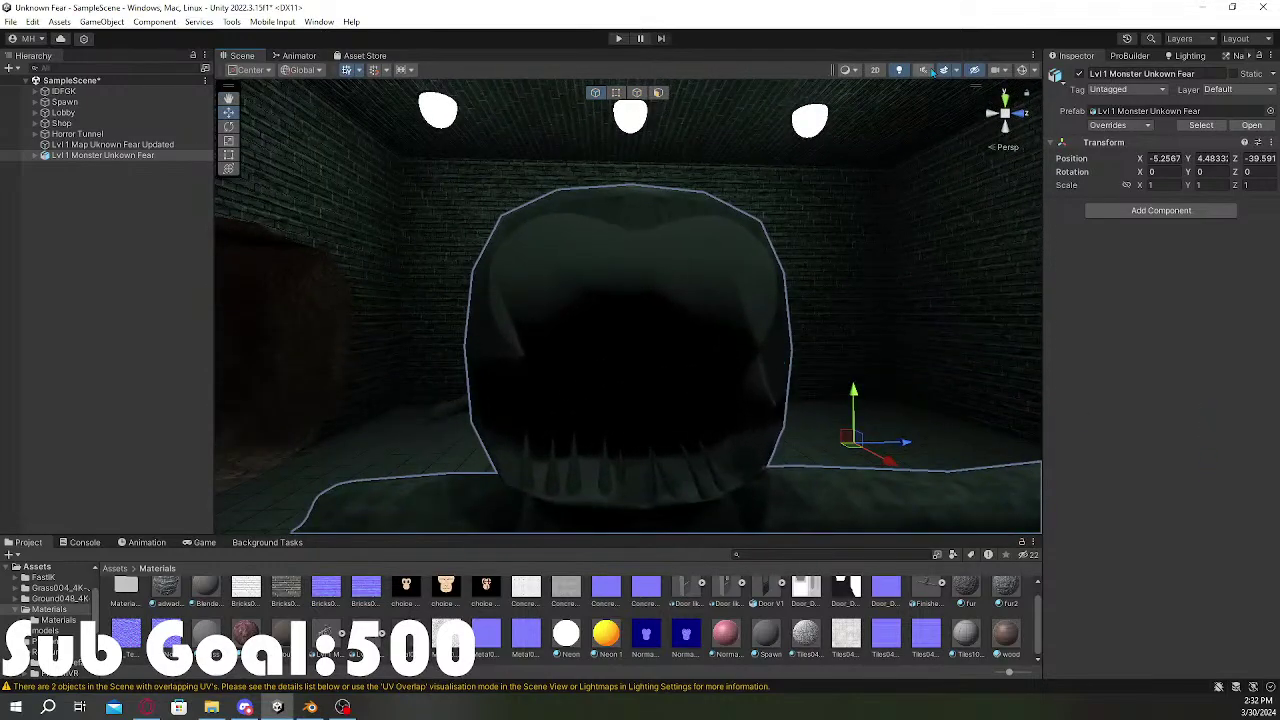
Step: Turn off the scene view lighting and apply the GOR material to the inside of the monster's mouth
{"action": "left_click", "coordinate": [899, 70]}
{"action": "right_click_drag", "start_coordinate": [824, 320], "coordinate": [802, 344]}
{"action": "key", "text": "s"}
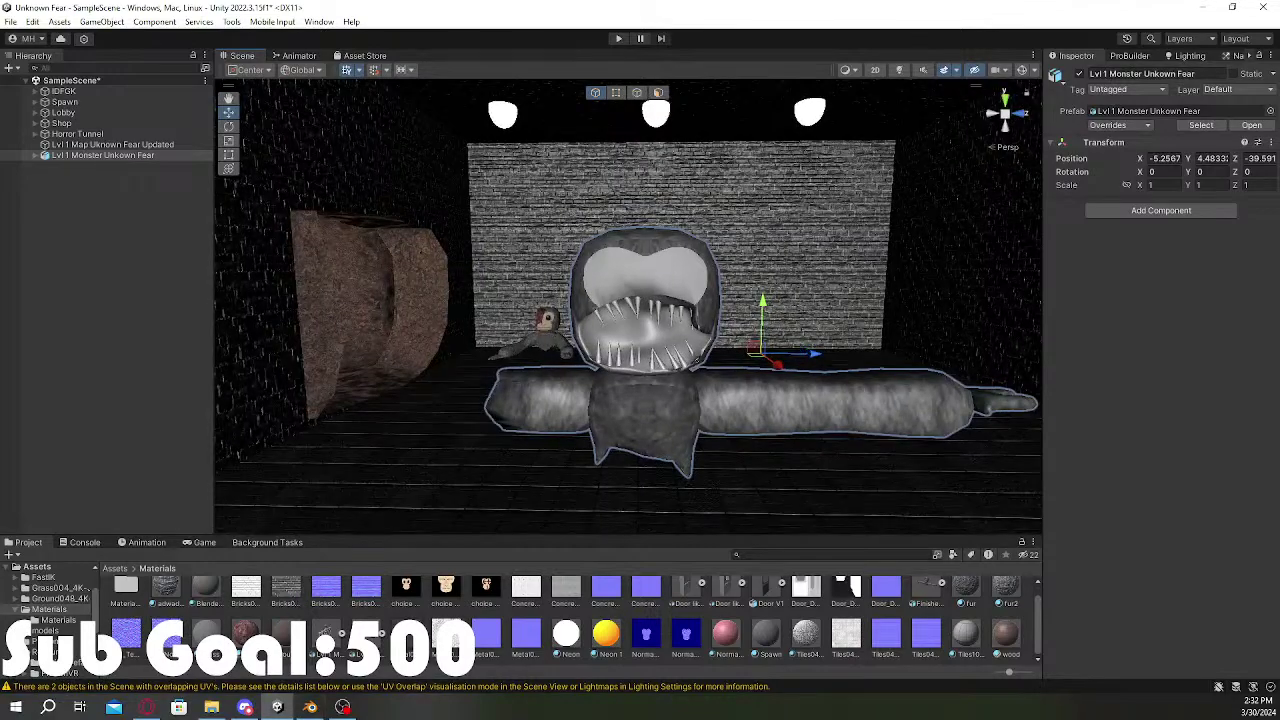
{"action": "right_click_drag", "start_coordinate": [669, 380], "coordinate": [616, 489]}
{"action": "key", "text": "w"}
{"action": "key", "text": "s"}
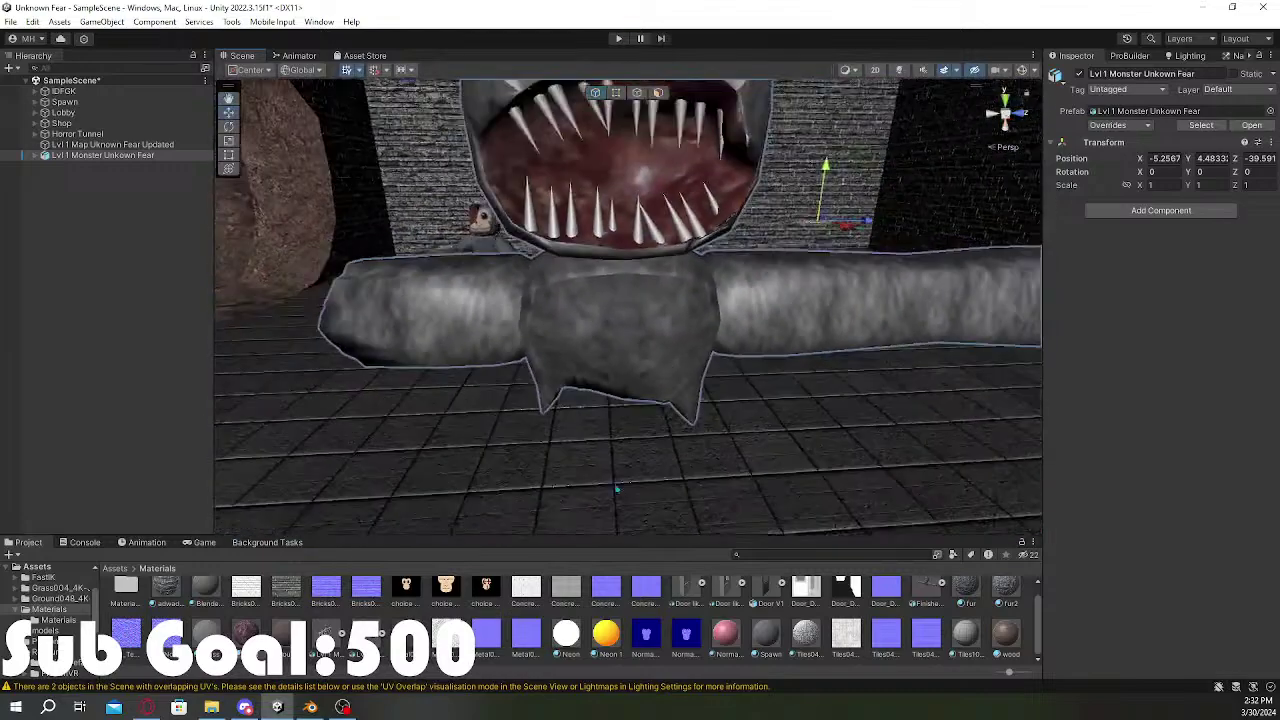
Step: Duplicate the GOR material and assign the copy to the inside of the monster's mouth
{"action": "left_click", "coordinate": [239, 642]}
{"action": "key", "text": "ctrl+d"}
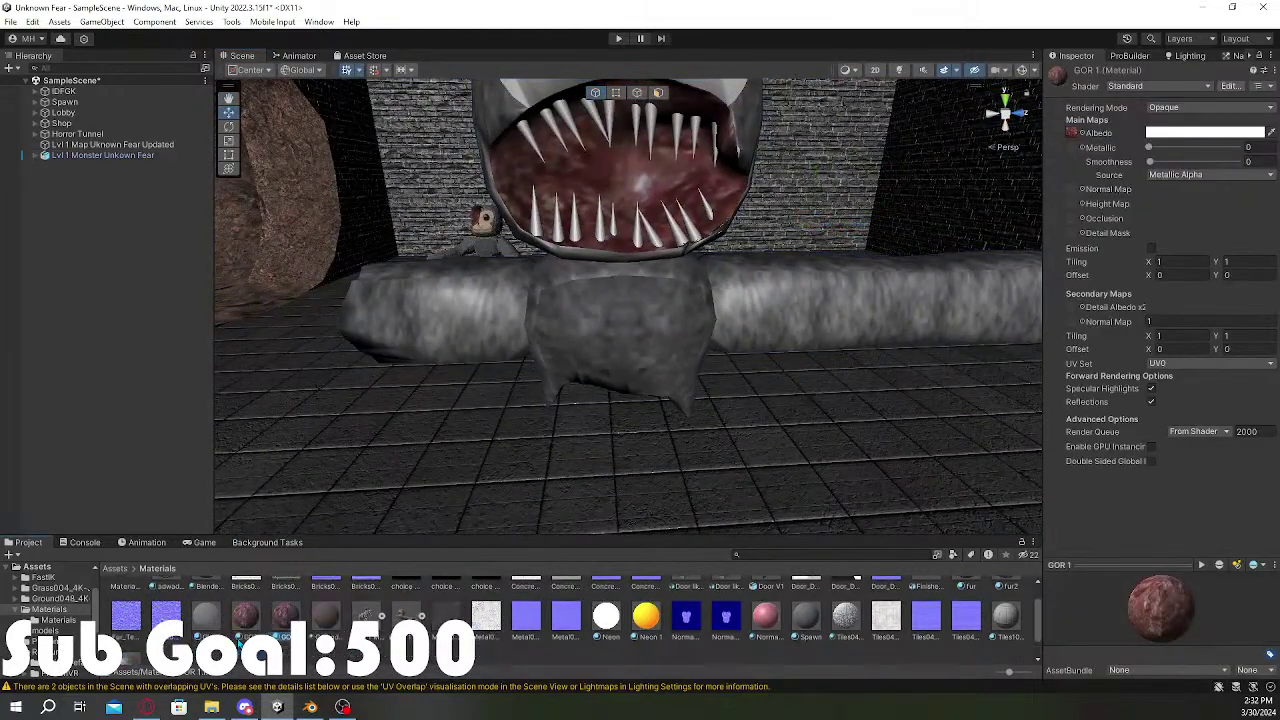
{"action": "left_click_drag", "start_coordinate": [284, 626], "coordinate": [612, 164]}
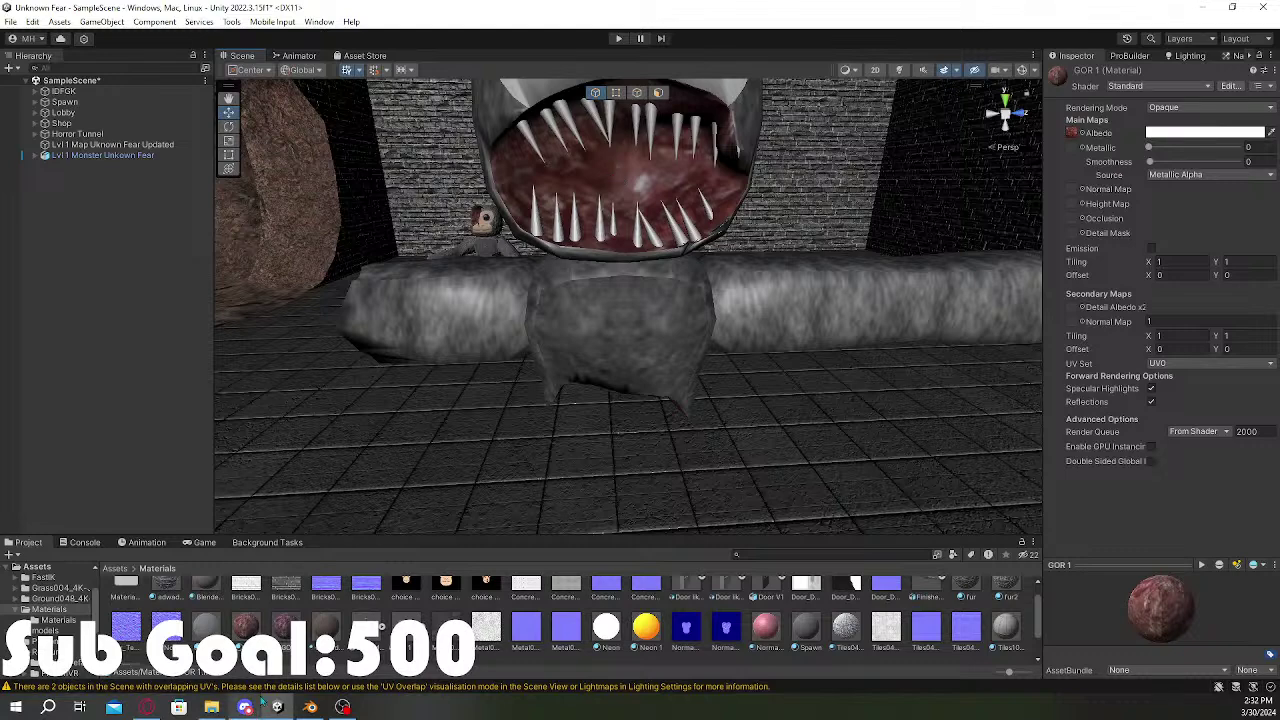
Step: Try Tiling values of 3 by 3, 1 by 2 and 1 by 3 on the duplicated gore material, and restore 1 by 1
{"action": "left_click", "coordinate": [1188, 262]}
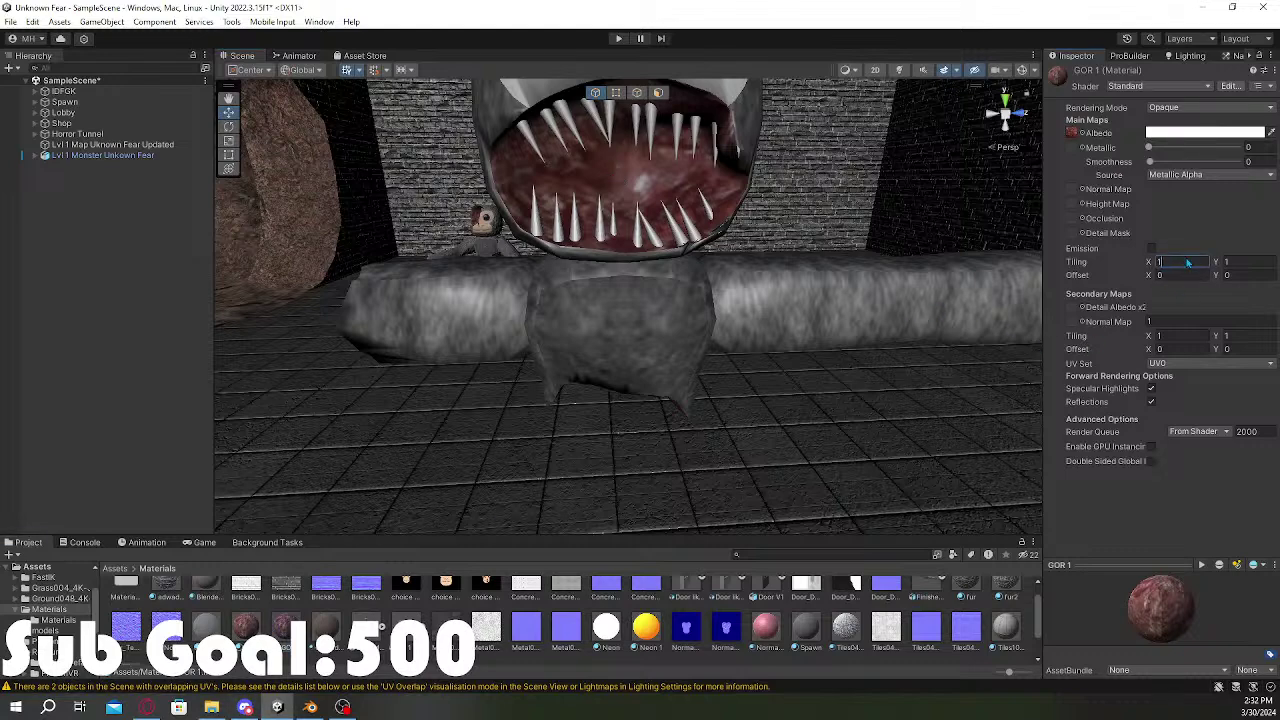
{"action": "type", "text": "3"}
{"action": "key", "text": "Tab"}
{"action": "type", "text": "3"}
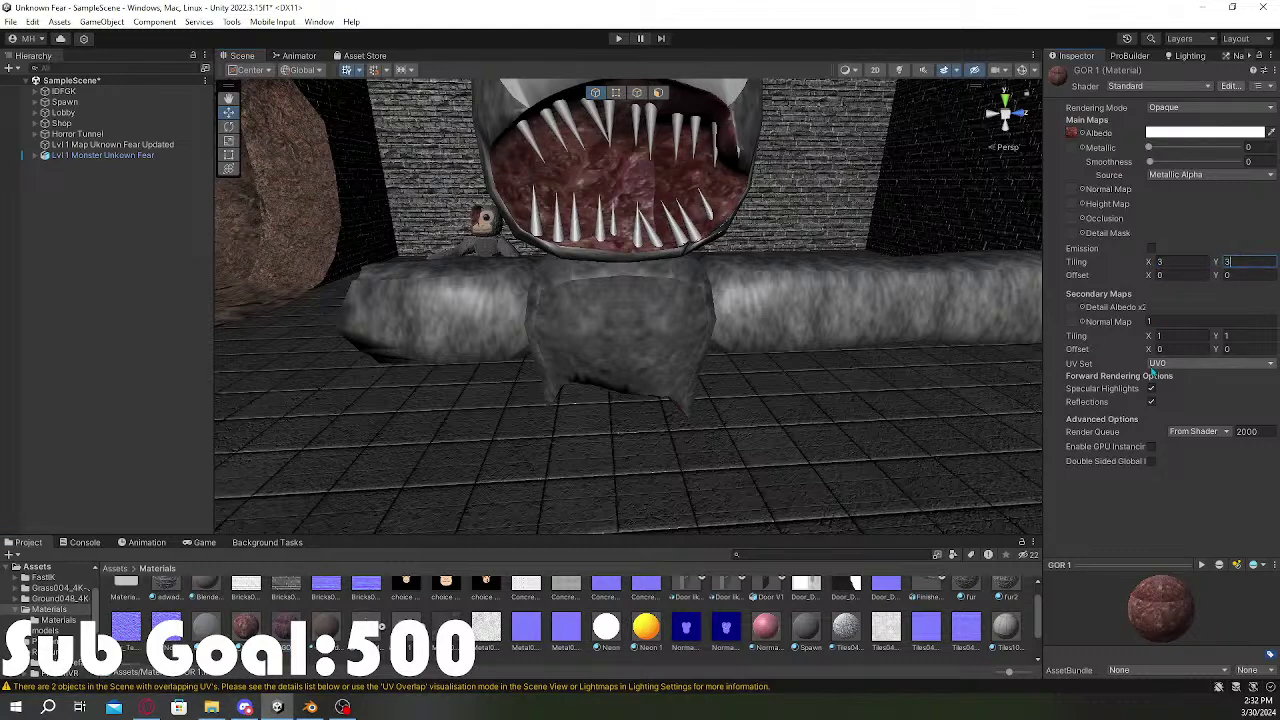
{"action": "key", "text": "BackSpace"}
{"action": "type", "text": "2"}
{"action": "left_click", "coordinate": [1201, 258]}
{"action": "type", "text": "1"}
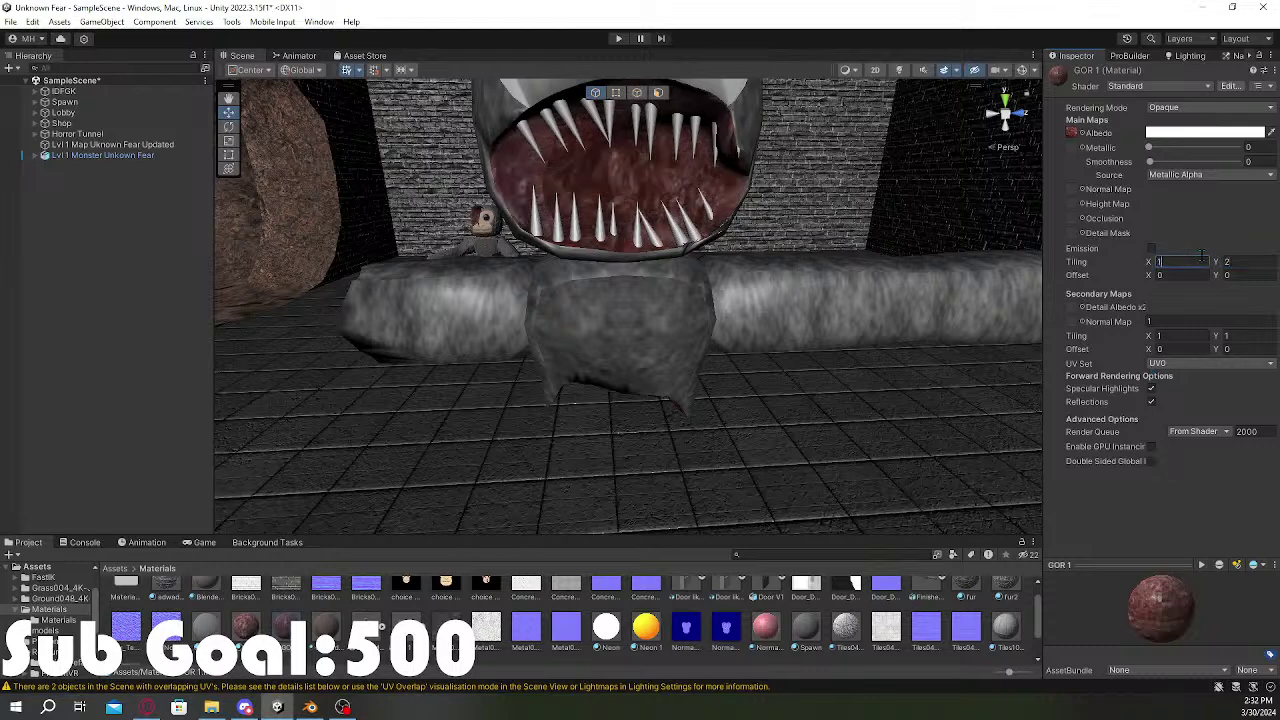
{"action": "left_click", "coordinate": [1263, 261]}
{"action": "type", "text": "3"}
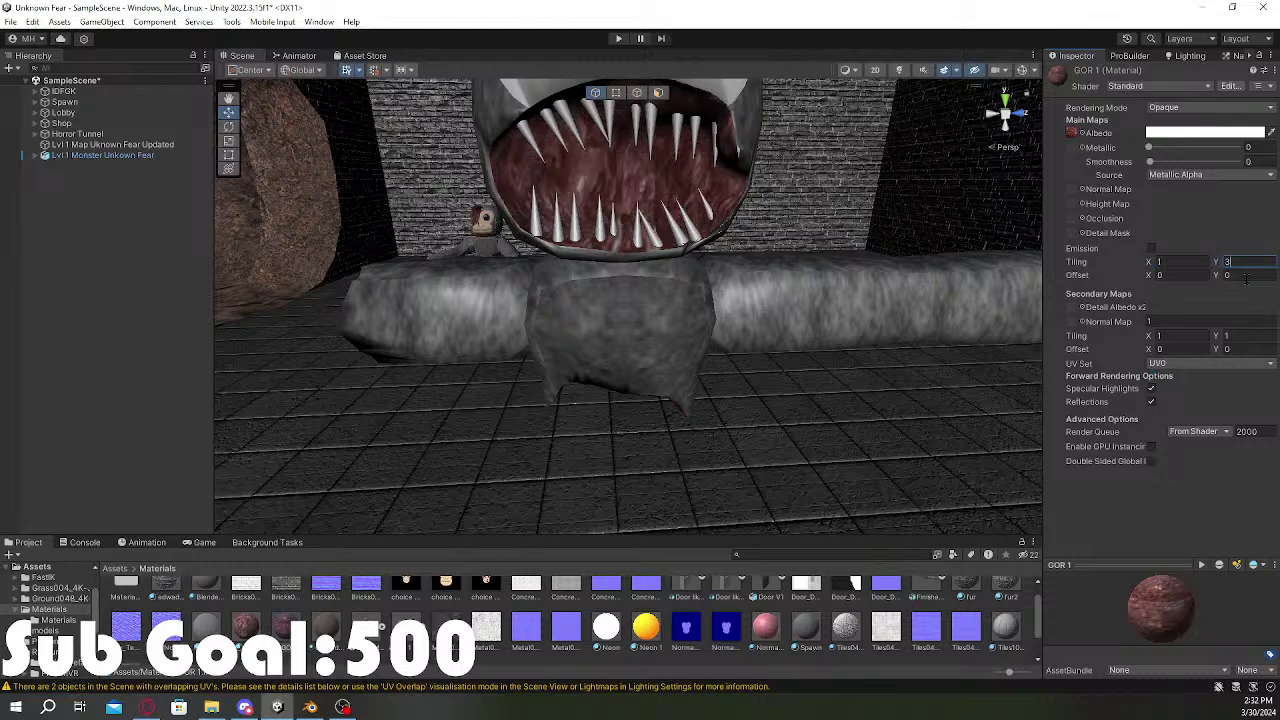
{"action": "key", "text": "BackSpace"}
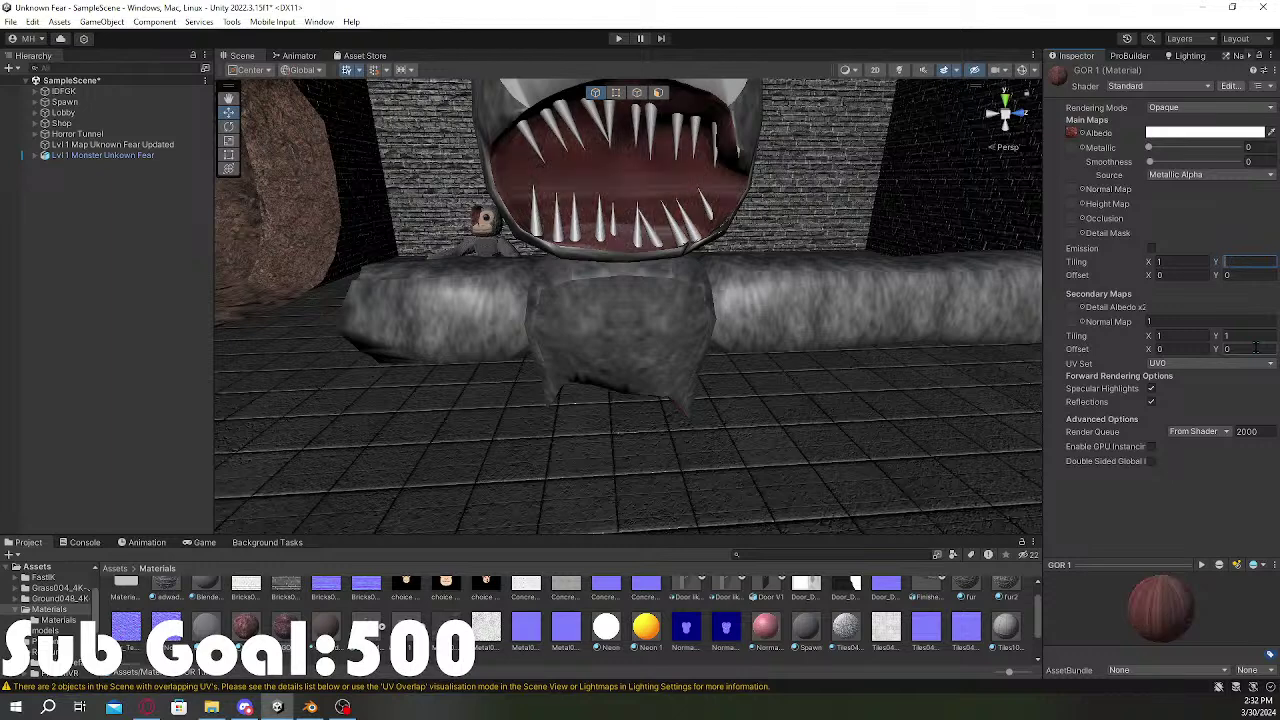
{"action": "type", "text": "1"}
{"action": "left_click", "coordinate": [1107, 510]}
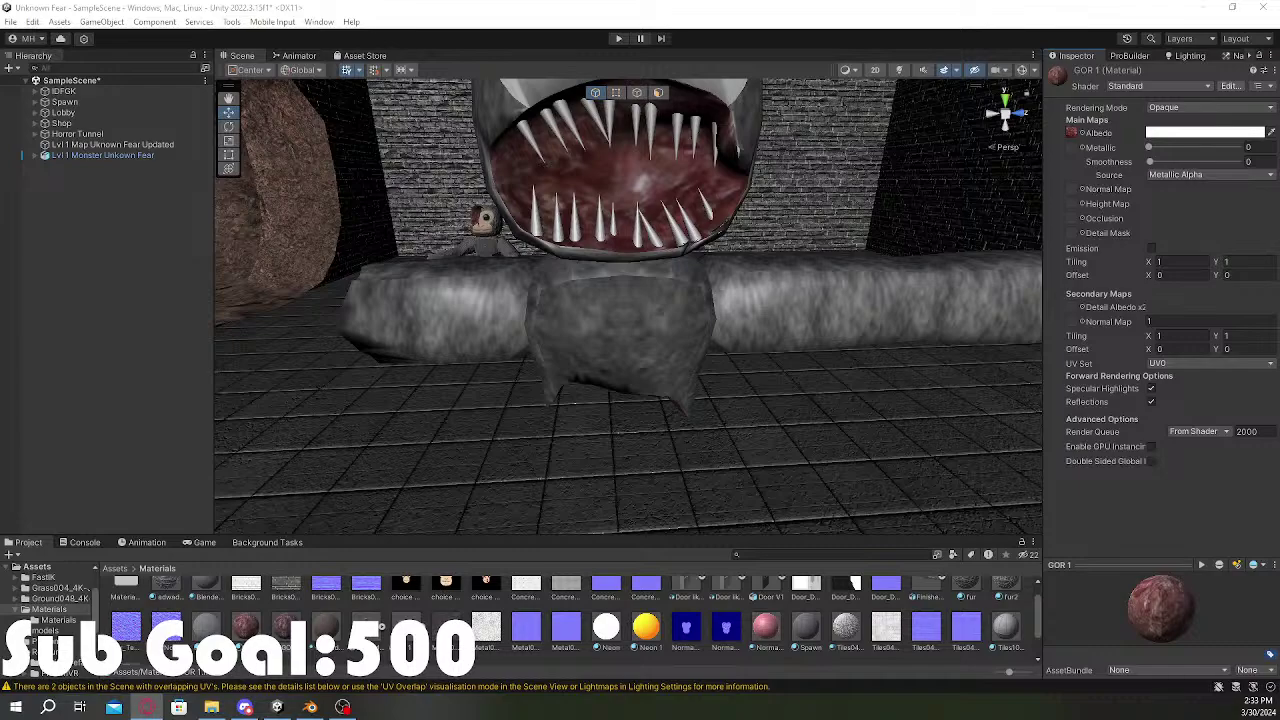
Step: Turn the scene view lighting back on and view the whole monster in the dark room
{"action": "key", "text": "s"}
{"action": "right_click_drag", "start_coordinate": [619, 395], "coordinate": [650, 215]}
{"action": "left_click", "coordinate": [899, 70]}
{"action": "key", "text": "w"}
{"action": "key", "text": "s"}
Step: Import the aweaD face image from File Explorer into the Materials folder and select the Lvl 1 monster
{"action": "left_click", "coordinate": [218, 706]}
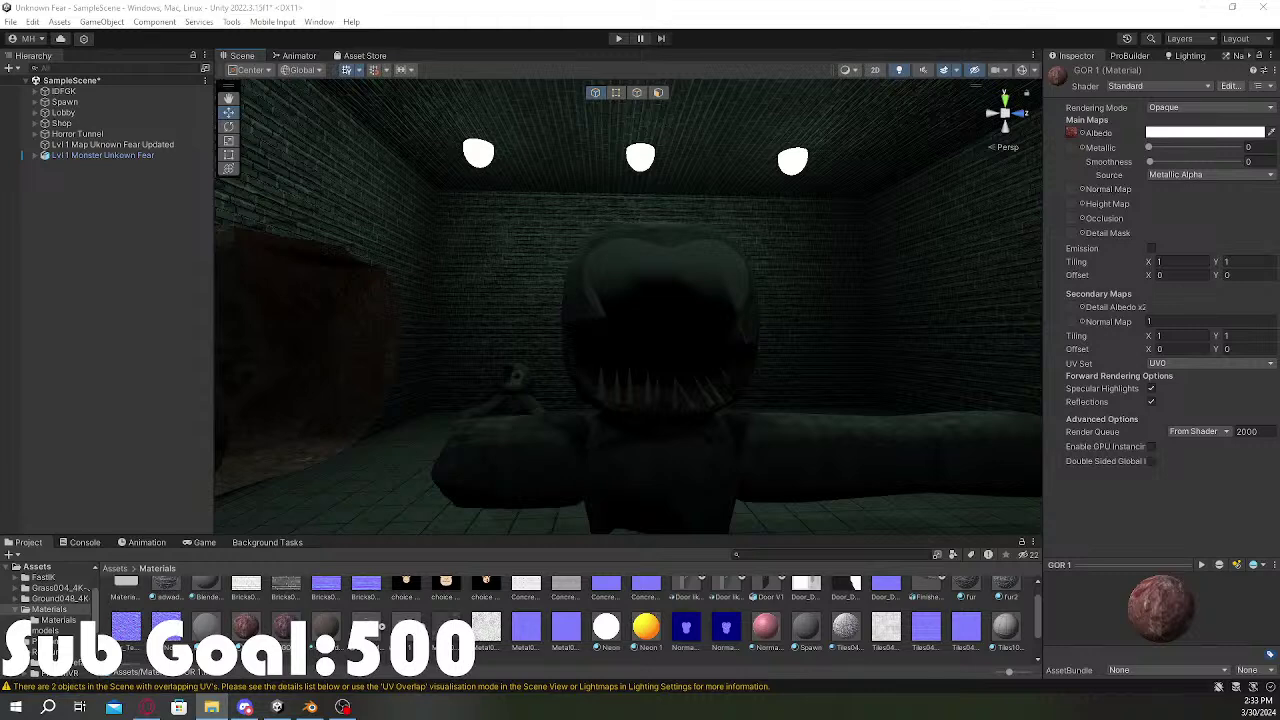
{"action": "left_click_drag", "start_coordinate": [1276, 666], "coordinate": [988, 647]}
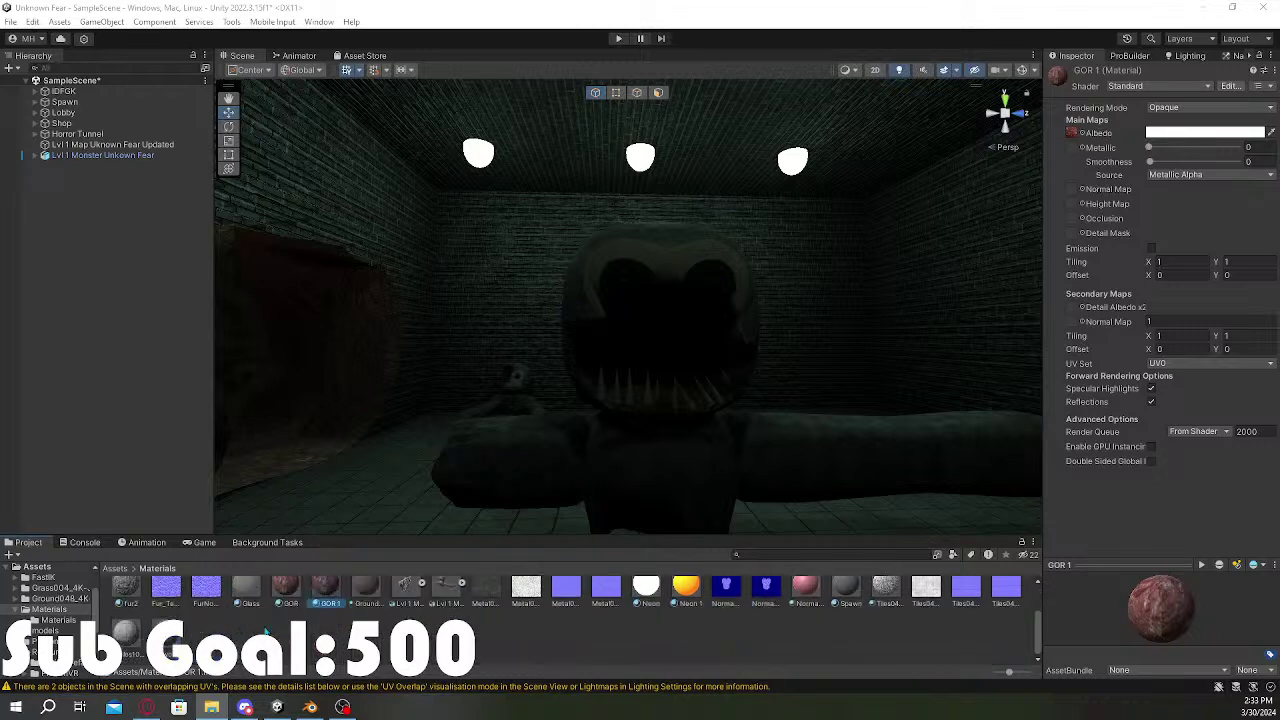
{"action": "left_click", "coordinate": [514, 436]}
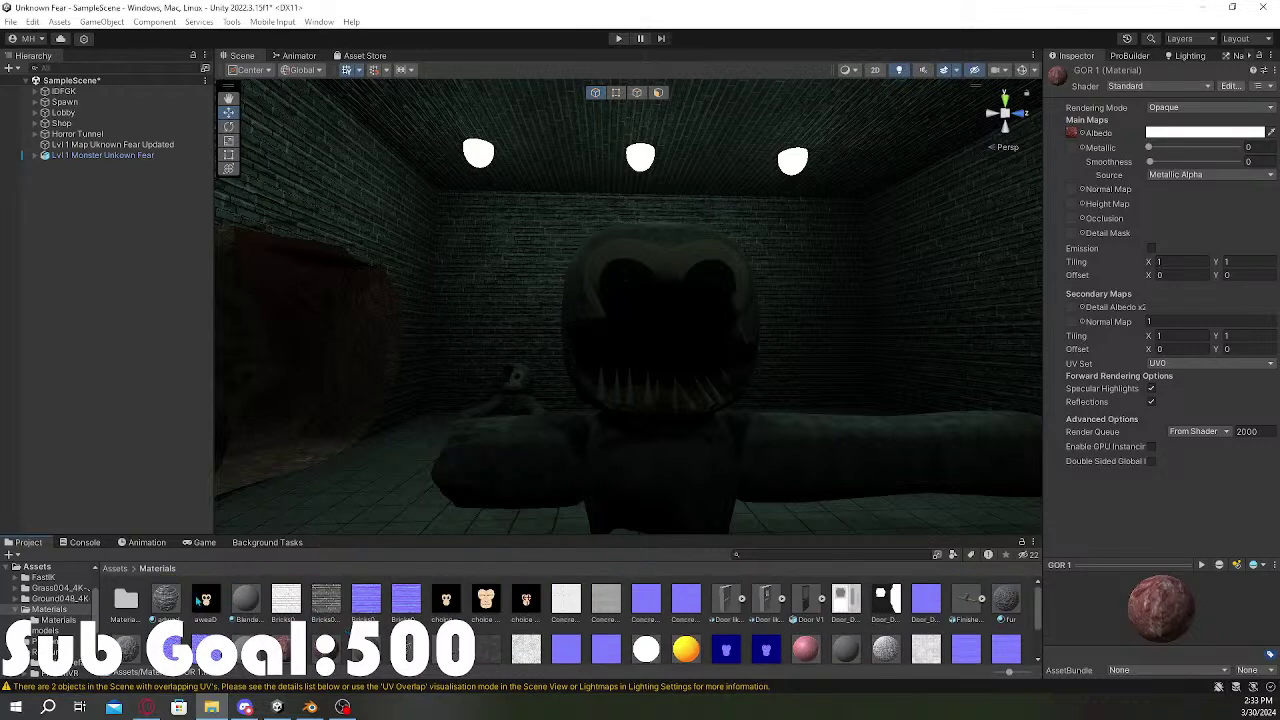
{"action": "left_click", "coordinate": [670, 281]}
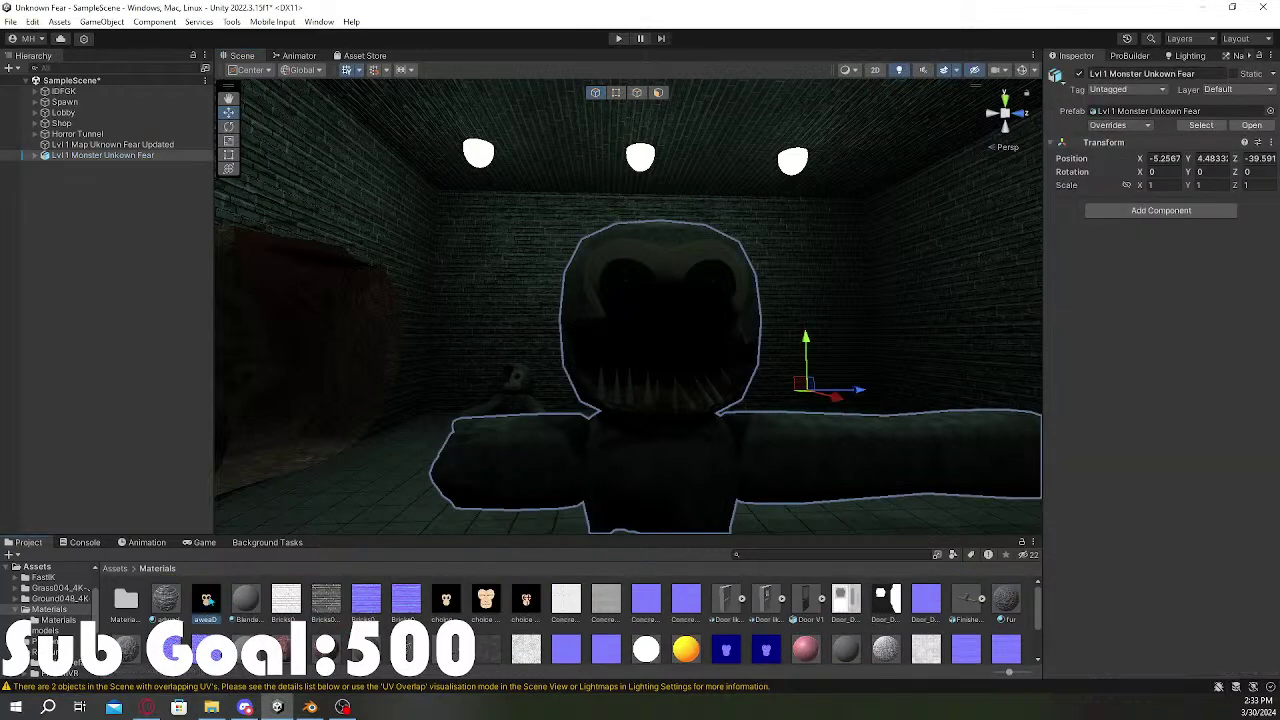
{"action": "left_click", "coordinate": [383, 634]}
{"action": "scroll", "coordinate": [383, 634], "scroll_direction": "down", "scroll_amount": 2}
{"action": "scroll", "coordinate": [384, 634], "scroll_direction": "up", "scroll_amount": 2}
{"action": "scroll", "coordinate": [386, 636], "scroll_direction": "down", "scroll_amount": 2}
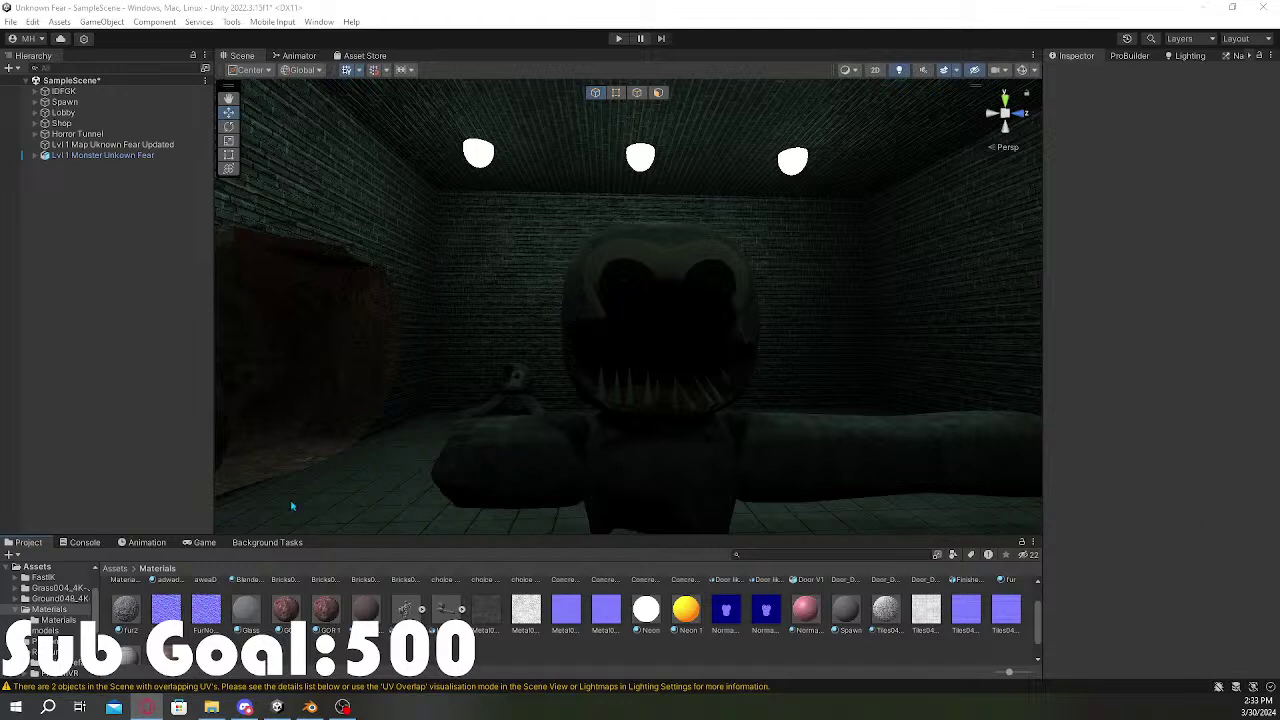
Step: Apply the Fur material to the monster's fur-covered head, arms and body, and turn off the scene view lighting
{"action": "scroll", "coordinate": [280, 590], "scroll_direction": "up", "scroll_amount": 1}
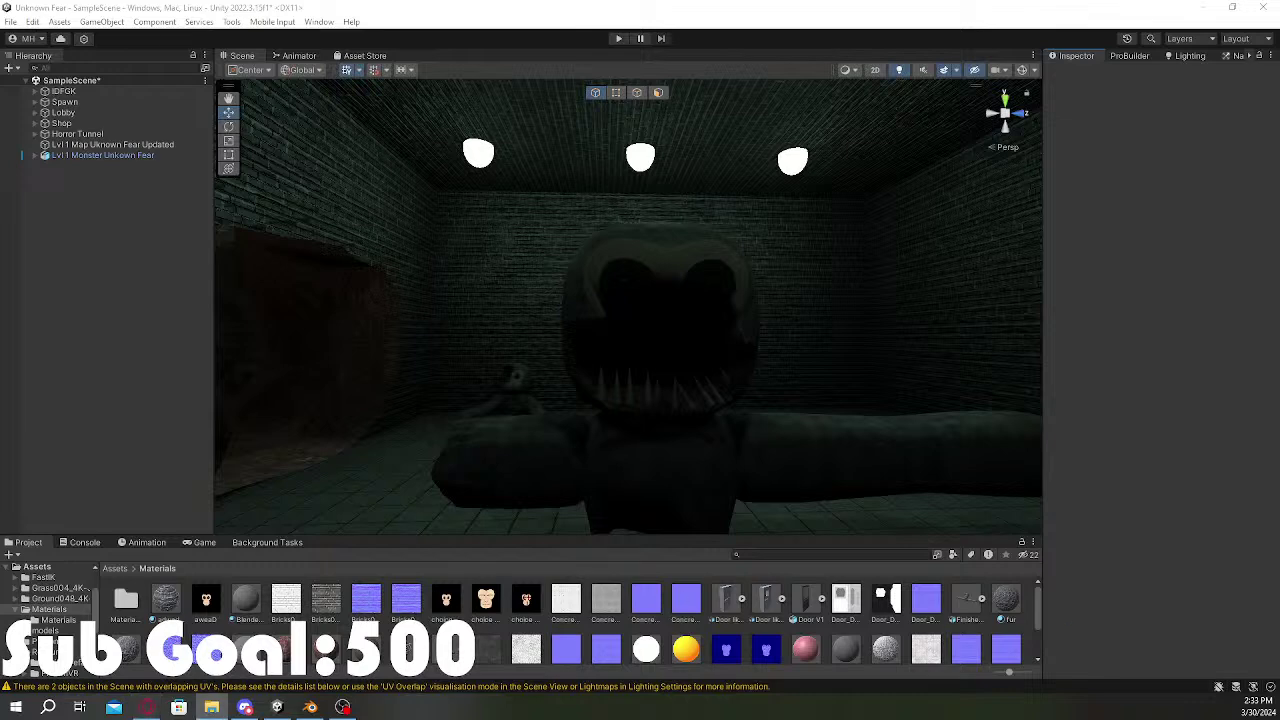
{"action": "middle_click_drag", "start_coordinate": [756, 454], "coordinate": [580, 327]}
{"action": "scroll", "coordinate": [848, 618], "scroll_direction": "down", "scroll_amount": 2}
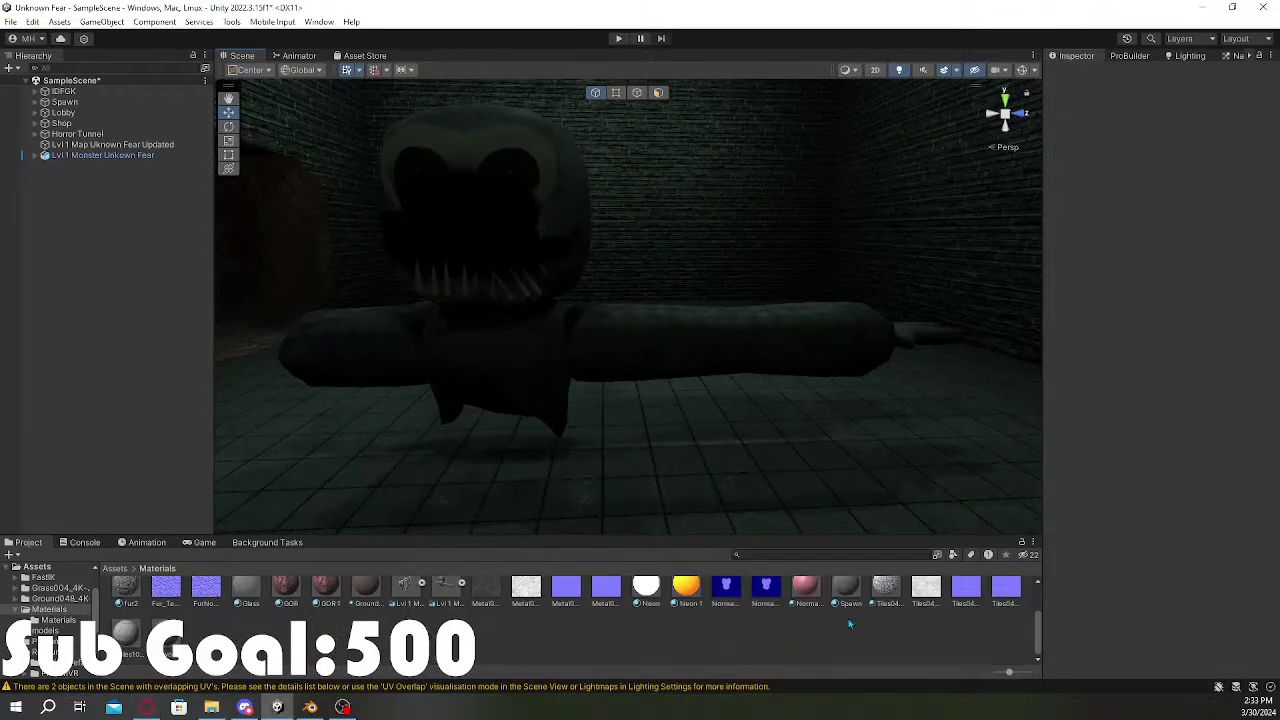
{"action": "scroll", "coordinate": [856, 624], "scroll_direction": "up", "scroll_amount": 2}
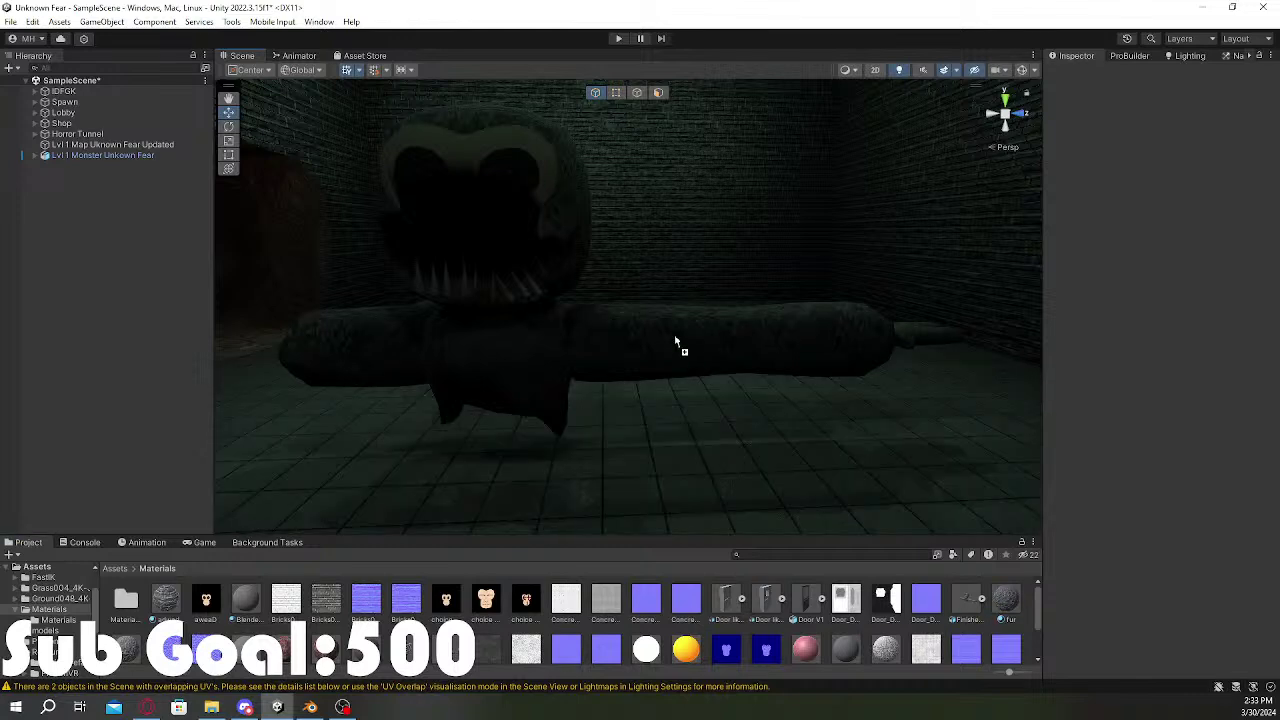
{"action": "scroll", "coordinate": [322, 590], "scroll_direction": "down", "scroll_amount": 2}
{"action": "scroll", "coordinate": [112, 608], "scroll_direction": "up", "scroll_amount": 1}
{"action": "left_click_drag", "start_coordinate": [120, 616], "coordinate": [529, 374]}
{"action": "right_click_drag", "start_coordinate": [529, 374], "coordinate": [618, 345]}
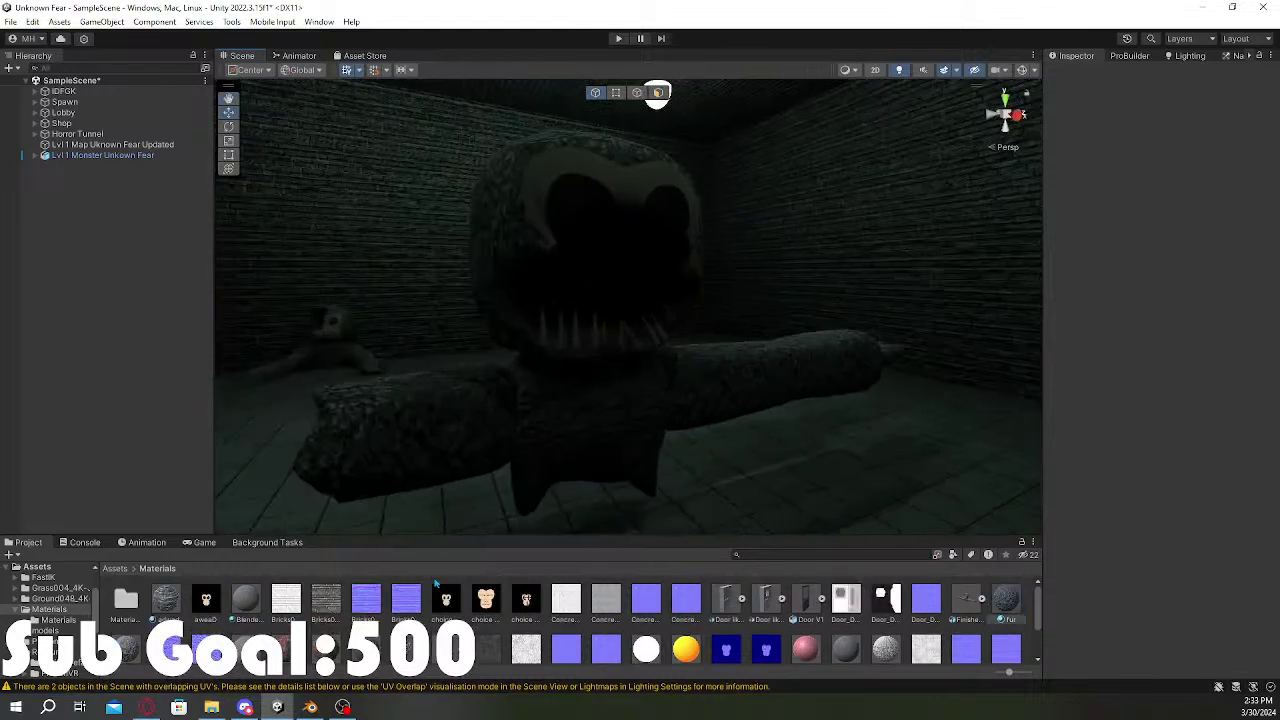
{"action": "left_click", "coordinate": [899, 69]}
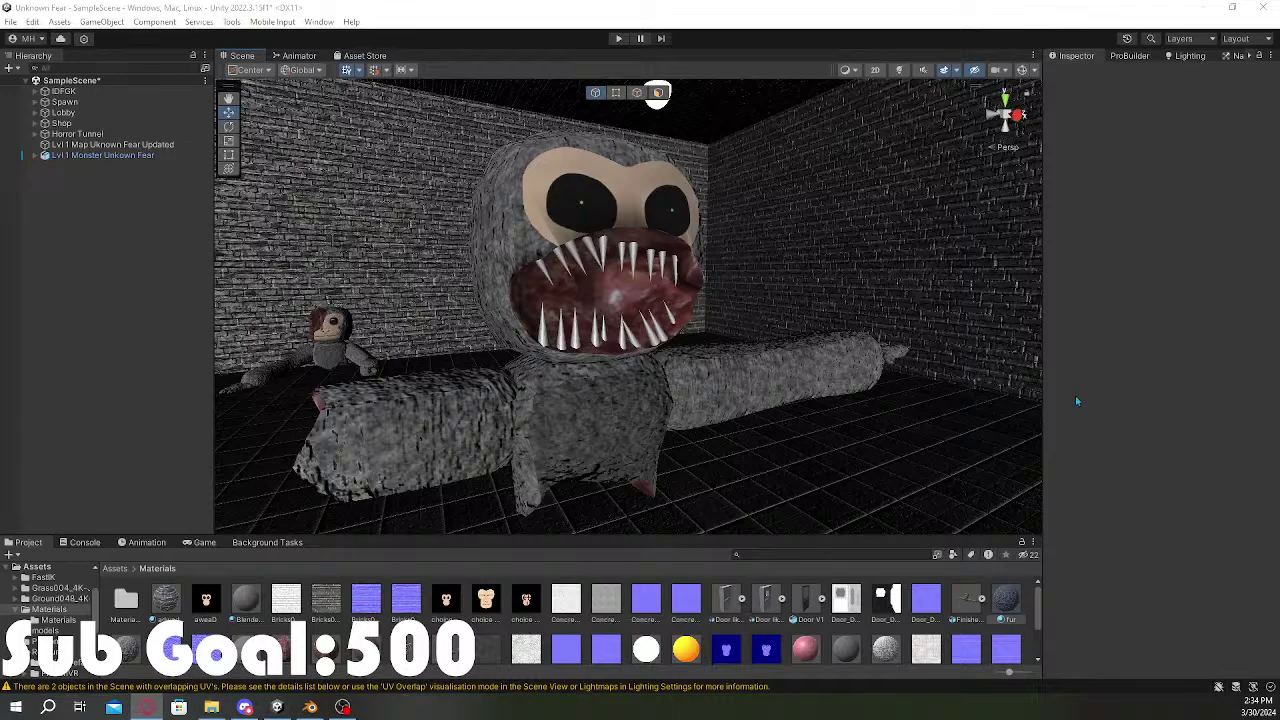
Step: Import the face's normal map image from File Explorer into the Materials folder
{"action": "scroll", "coordinate": [661, 321], "scroll_direction": "down", "scroll_amount": 2}
{"action": "scroll", "coordinate": [661, 321], "scroll_direction": "up", "scroll_amount": 3}
{"action": "scroll", "coordinate": [661, 321], "scroll_direction": "down", "scroll_amount": 4}
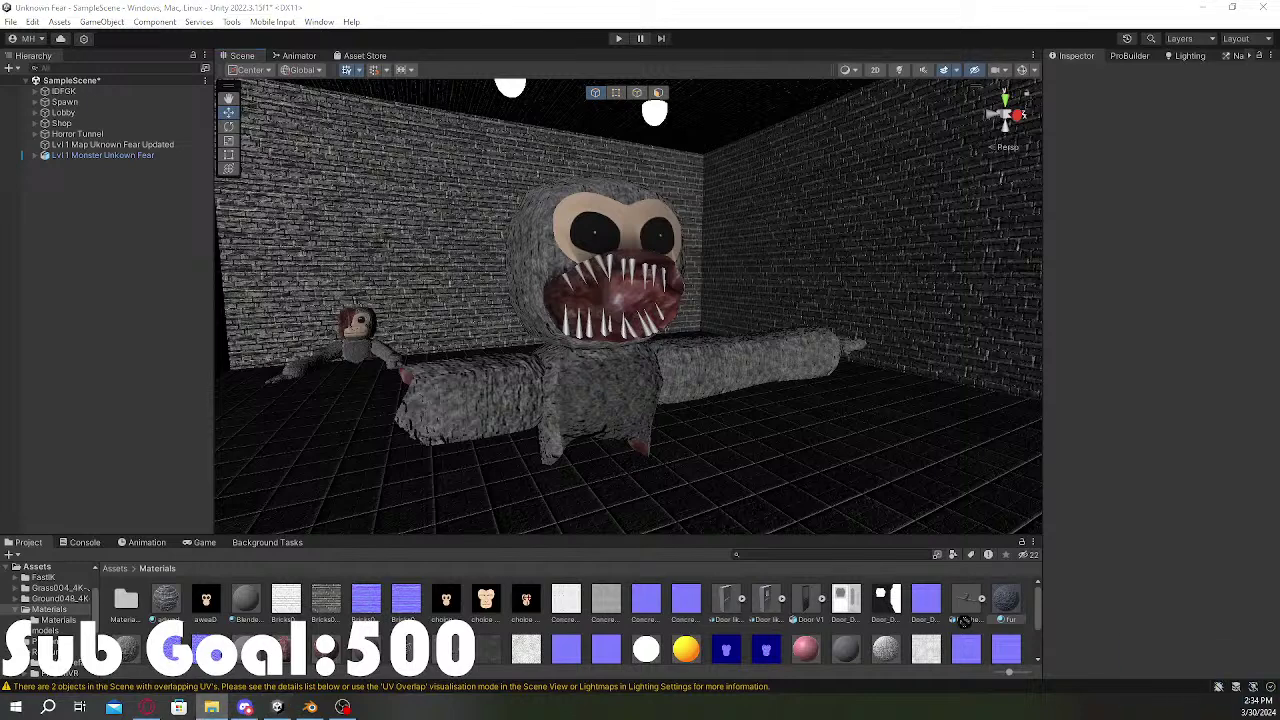
{"action": "scroll", "coordinate": [930, 624], "scroll_direction": "down", "scroll_amount": 3}
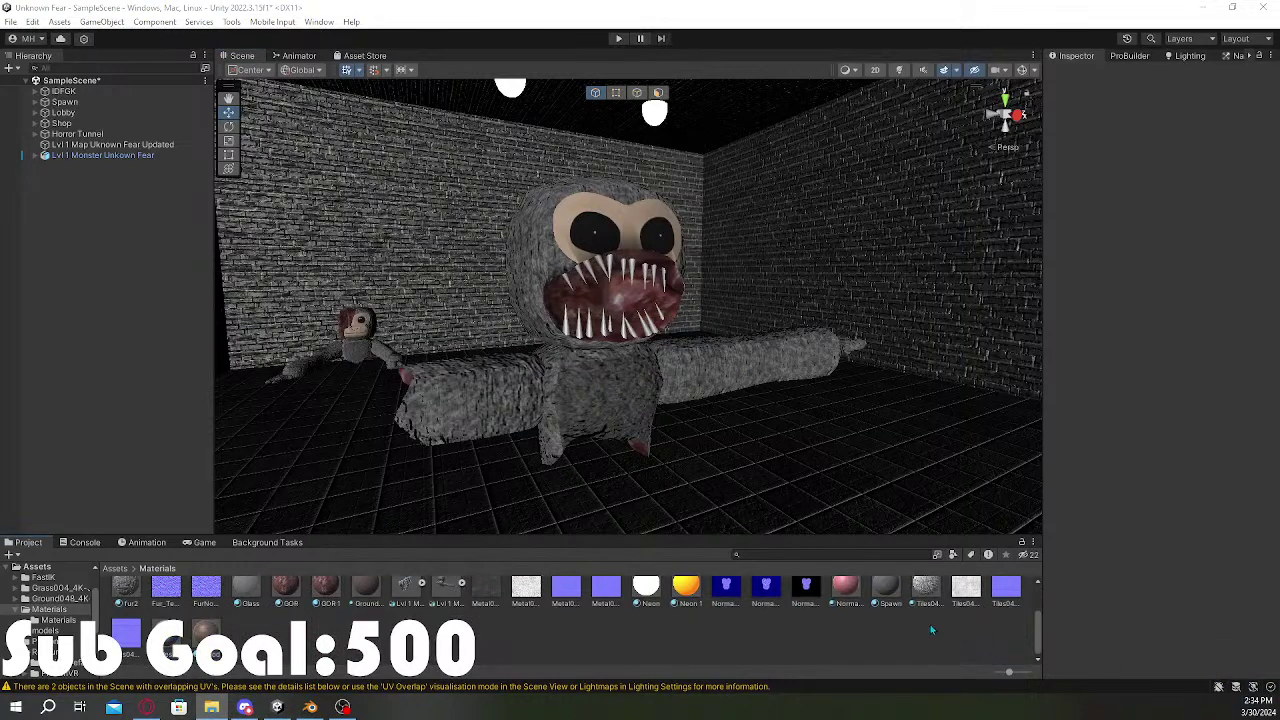
Step: Open the nested Materials folder and set the aweaD face material's Smoothness to 0
{"action": "scroll", "coordinate": [930, 624], "scroll_direction": "up", "scroll_amount": 3}
{"action": "double_click", "coordinate": [125, 598]}
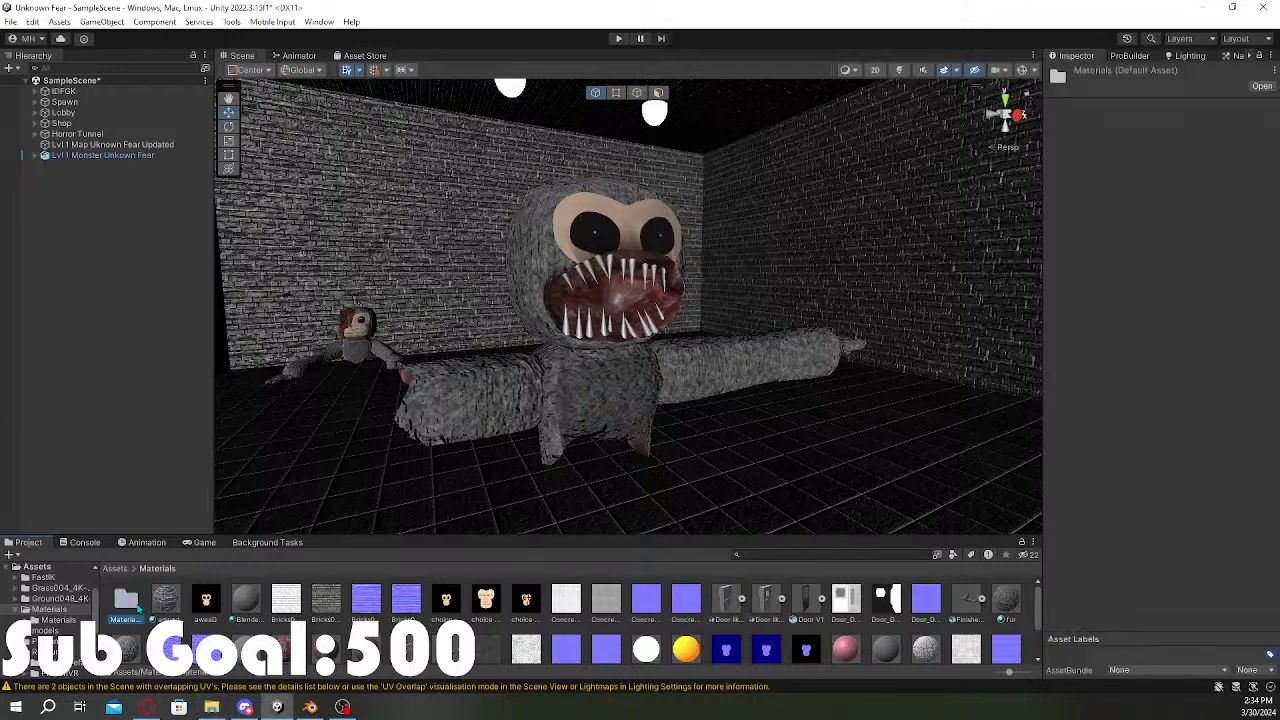
{"action": "left_click", "coordinate": [125, 598]}
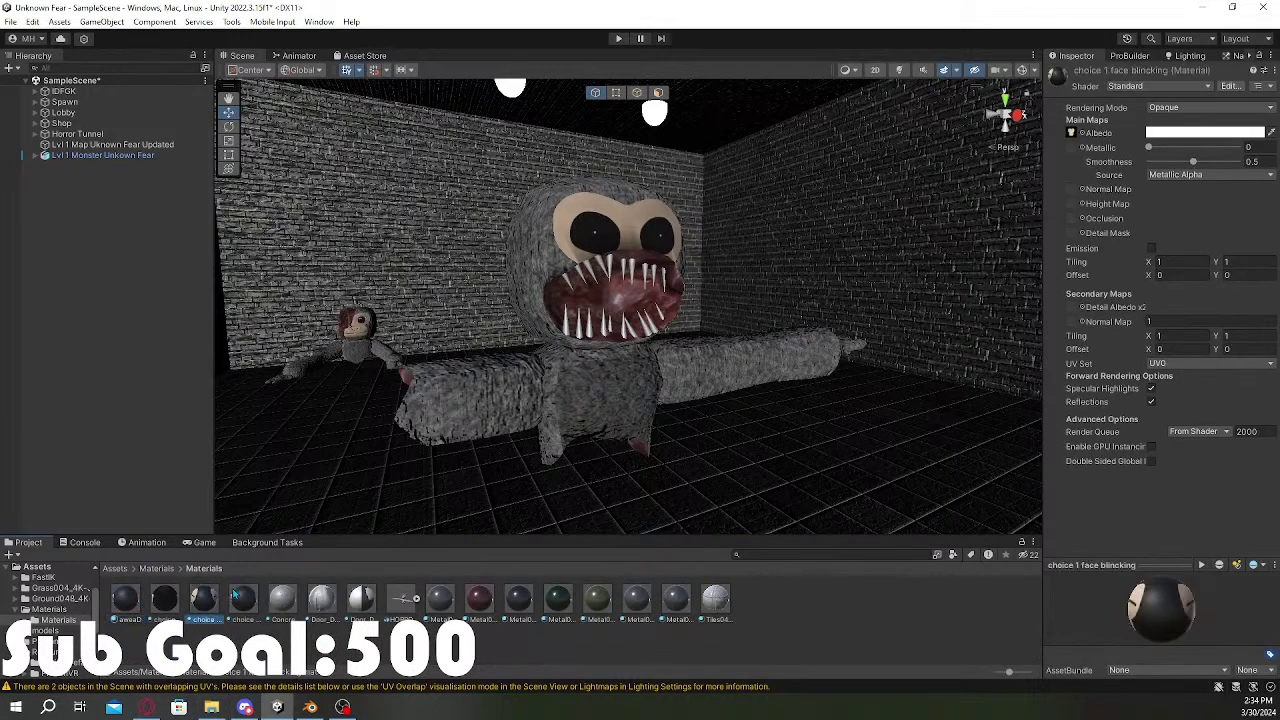
{"action": "left_click", "coordinate": [237, 596]}
{"action": "left_click", "coordinate": [138, 600]}
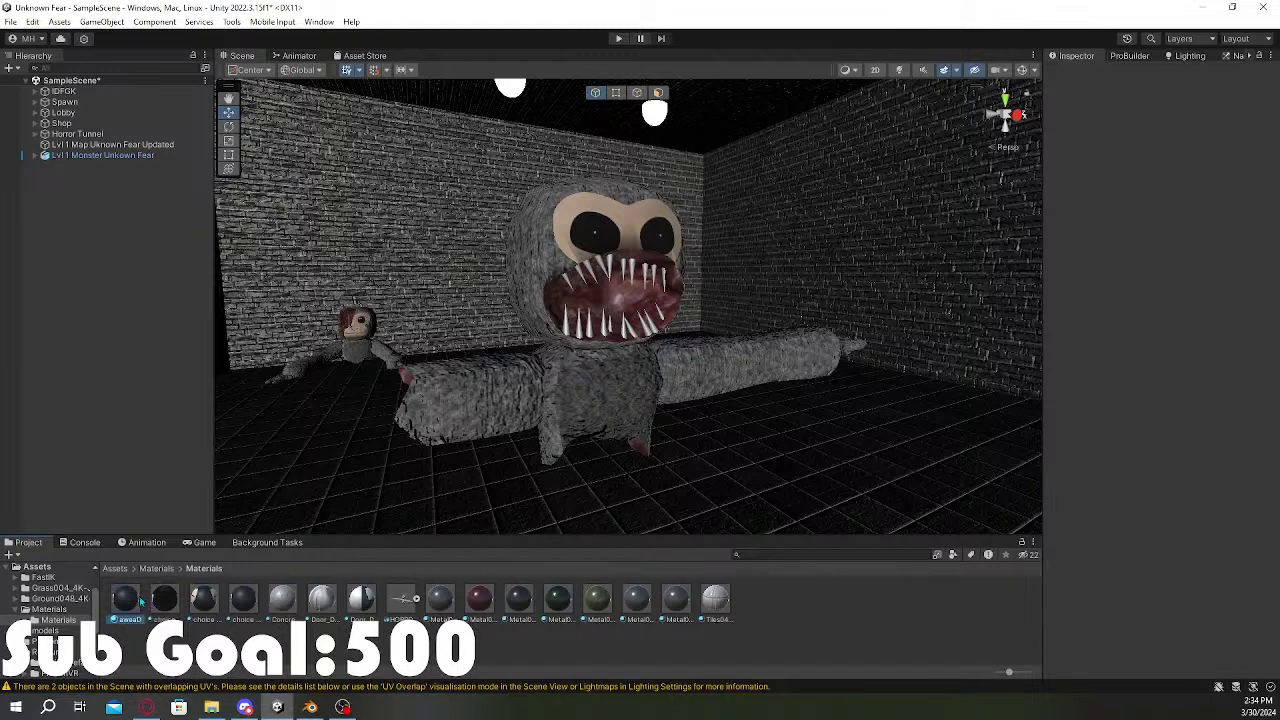
{"action": "left_click_drag", "start_coordinate": [1199, 156], "coordinate": [1140, 161]}
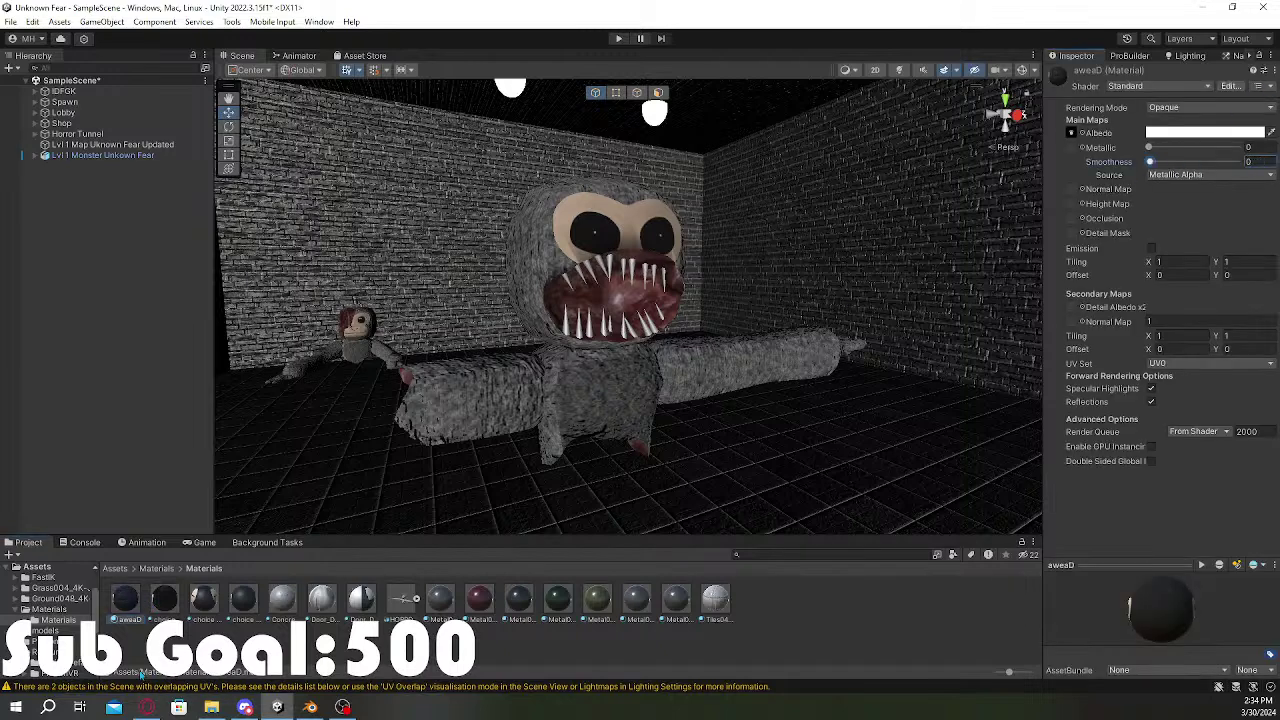
Step: Assign the imported face normal map to the aweaD material's main and secondary Normal Map slots, and mark the texture as a normal map
{"action": "left_click", "coordinate": [50, 609]}
{"action": "scroll", "coordinate": [203, 606], "scroll_direction": "down", "scroll_amount": 1}
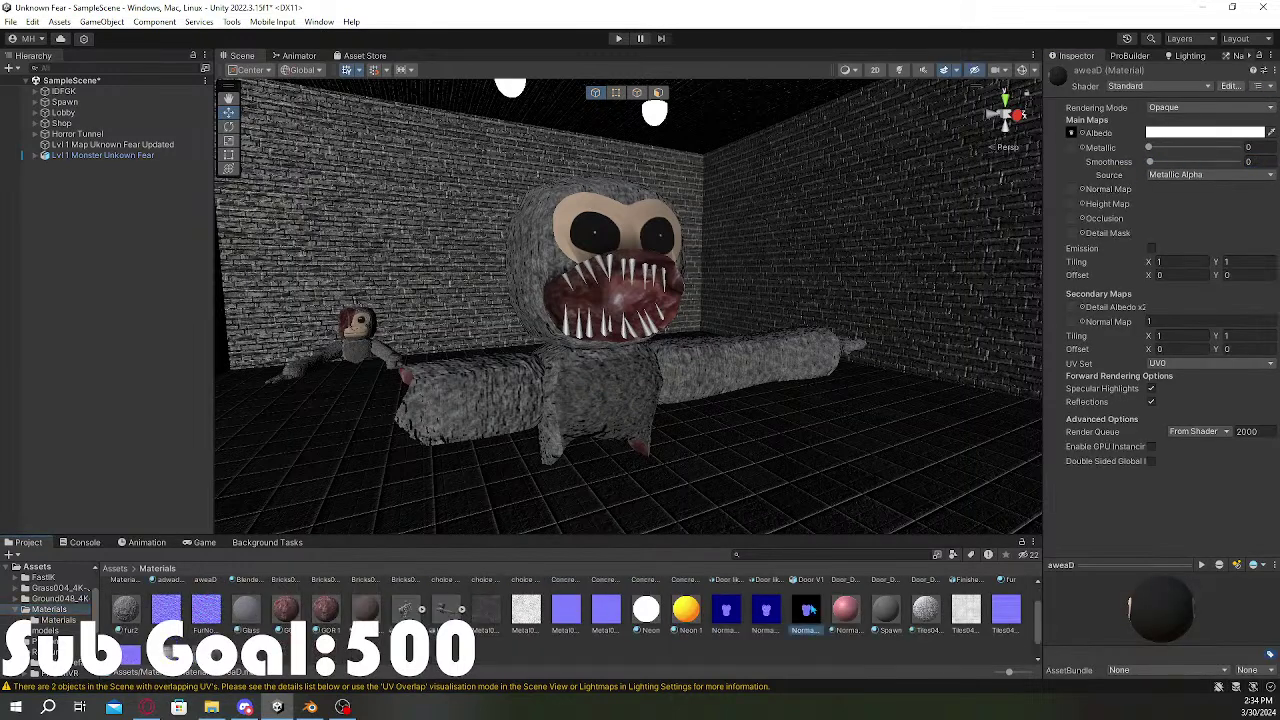
{"action": "left_click_drag", "start_coordinate": [1082, 190], "coordinate": [1078, 190]}
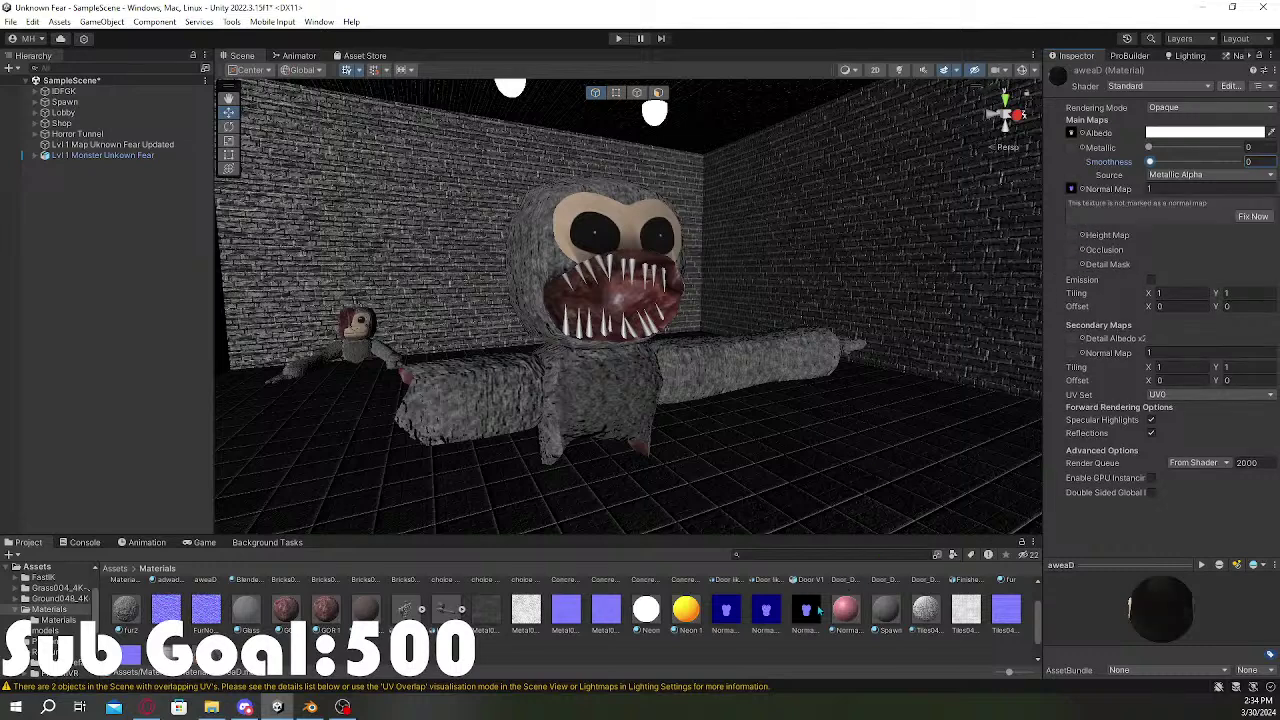
{"action": "left_click_drag", "start_coordinate": [812, 608], "coordinate": [1081, 354]}
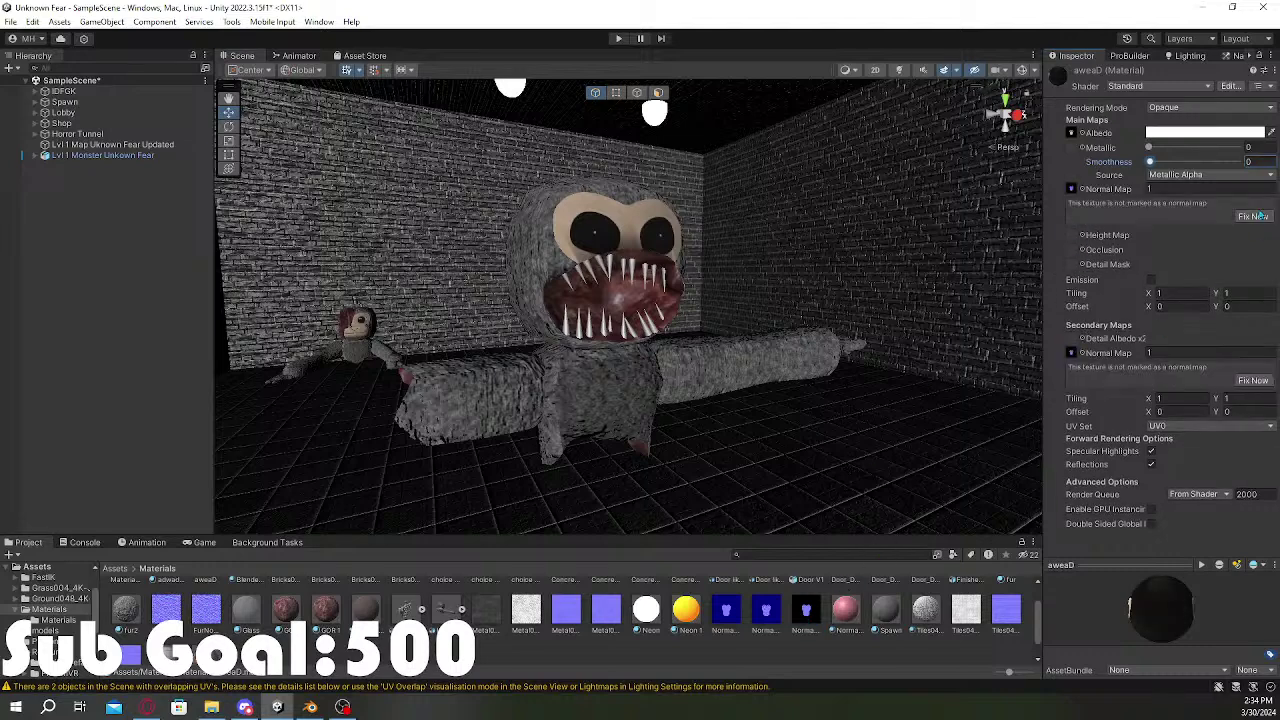
{"action": "left_click", "coordinate": [1254, 216]}
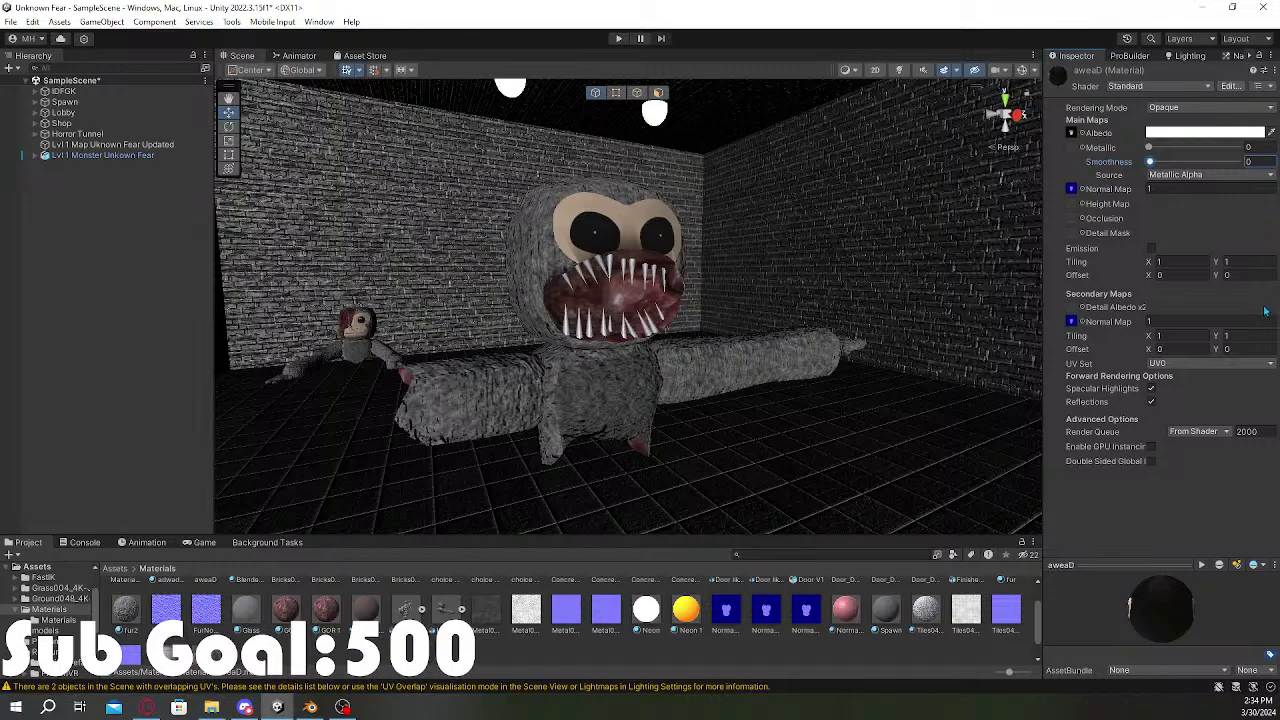
Step: Set the aweaD material's secondary Normal Map strength to 2 and view the monster's face up close
{"action": "left_click", "coordinate": [1160, 321]}
{"action": "type", "text": "2"}
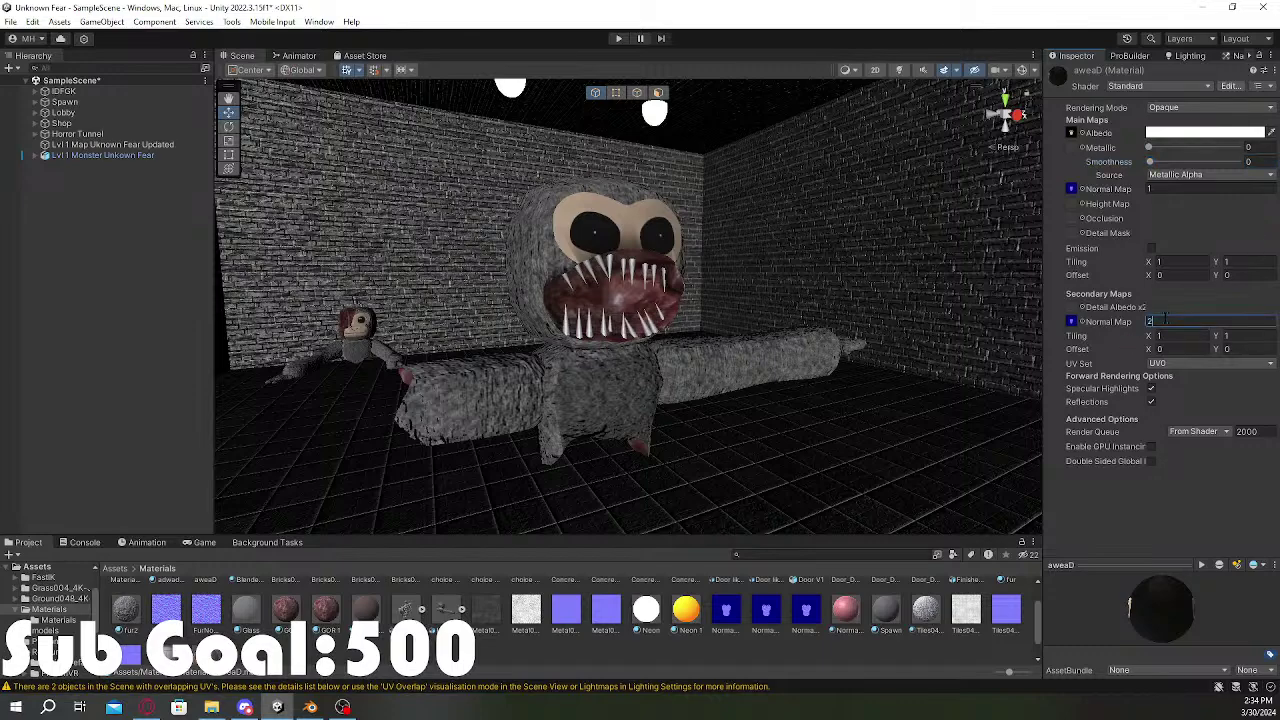
{"action": "left_click", "coordinate": [946, 665]}
{"action": "right_click_drag", "start_coordinate": [660, 340], "coordinate": [447, 483]}
{"action": "key", "text": "w"}
{"action": "scroll", "coordinate": [279, 585], "scroll_direction": "up", "scroll_amount": 2}
{"action": "scroll", "coordinate": [56, 640], "scroll_direction": "down", "scroll_amount": 3}
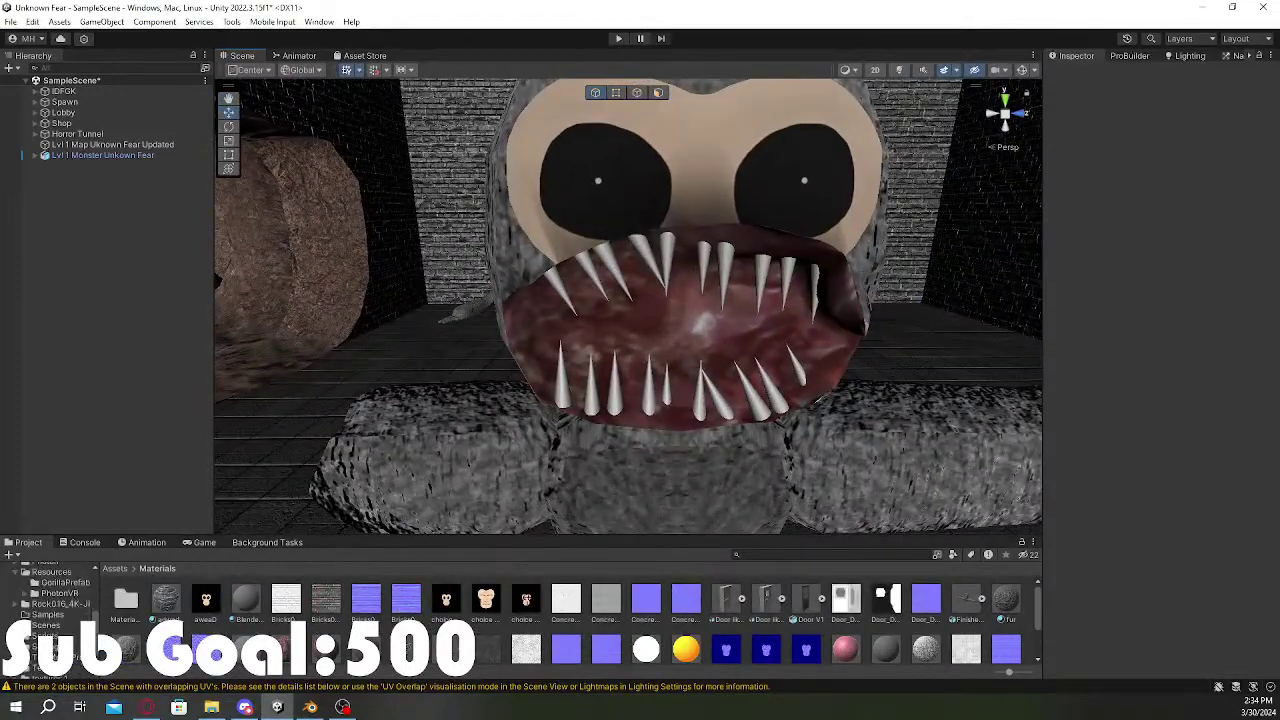
Step: Check the Textures folder, return to Materials, and import the gore normal map image from File Explorer
{"action": "left_click", "coordinate": [45, 667]}
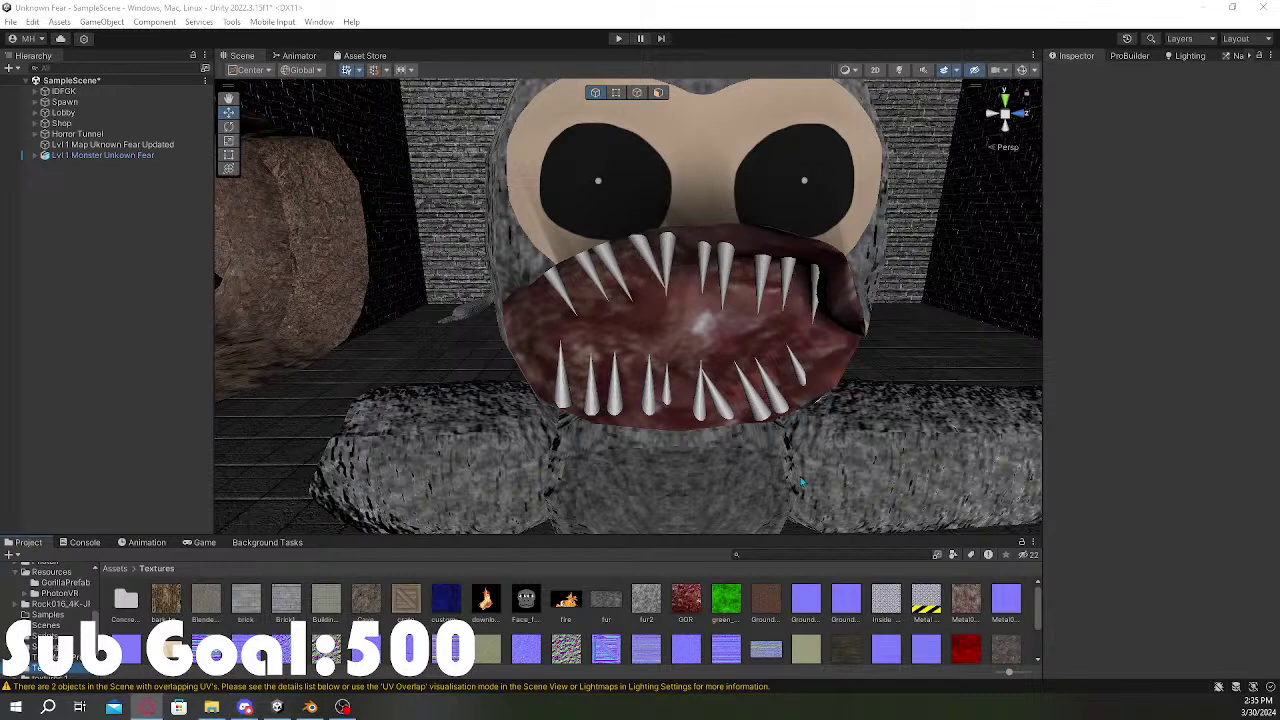
{"action": "scroll", "coordinate": [700, 620], "scroll_direction": "down", "scroll_amount": 1}
{"action": "scroll", "coordinate": [880, 625], "scroll_direction": "up", "scroll_amount": 1}
{"action": "scroll", "coordinate": [56, 620], "scroll_direction": "up", "scroll_amount": 2}
{"action": "left_click", "coordinate": [48, 570]}
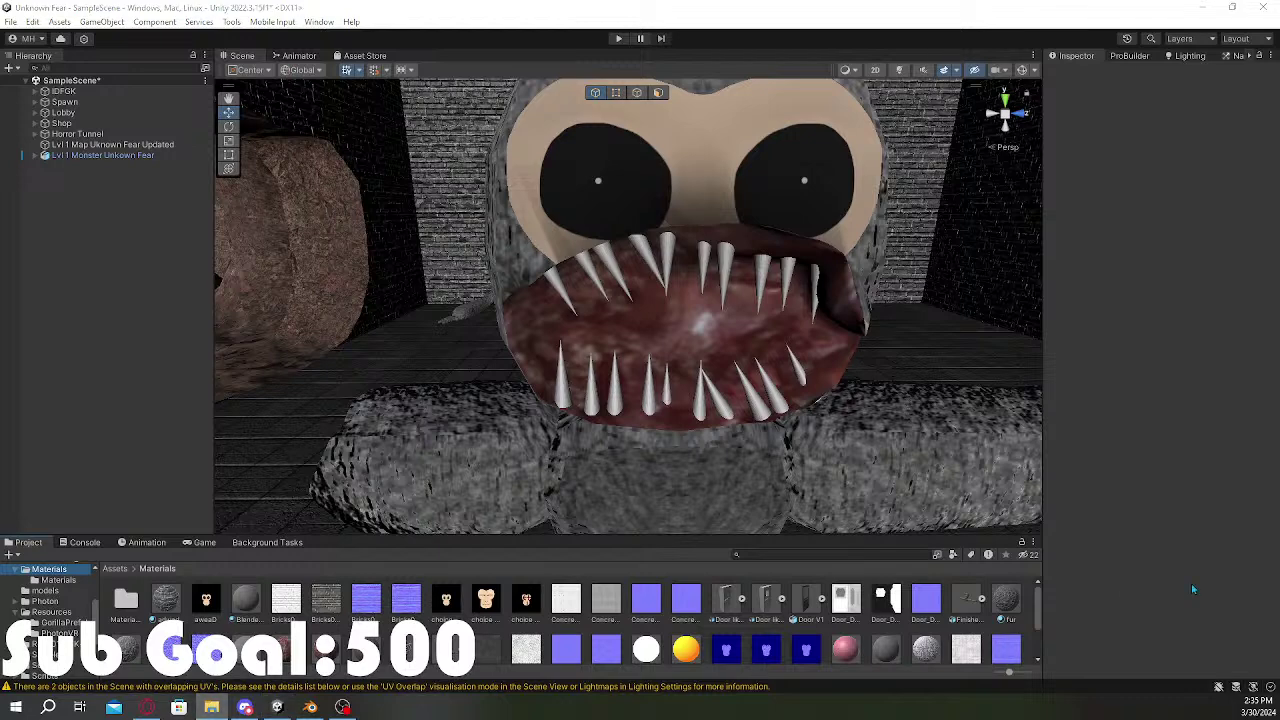
{"action": "left_click_drag", "start_coordinate": [1192, 589], "coordinate": [987, 636]}
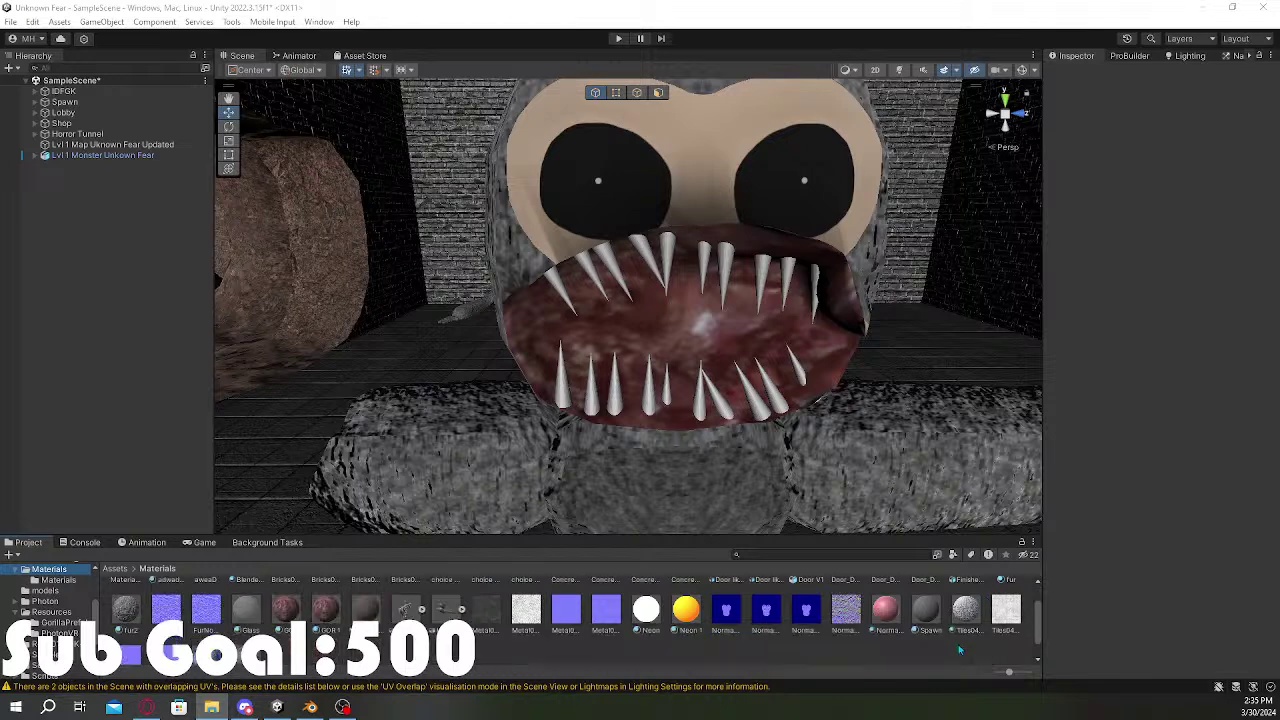
Step: Assign the imported gore normal map to the main and secondary Normal Map slots of GOR and GOR 1, and mark it as a normal map
{"action": "scroll", "coordinate": [420, 610], "scroll_direction": "down", "scroll_amount": 1}
{"action": "left_click", "coordinate": [326, 608]}
{"action": "left_click", "coordinate": [287, 609], "text": "ctrl"}
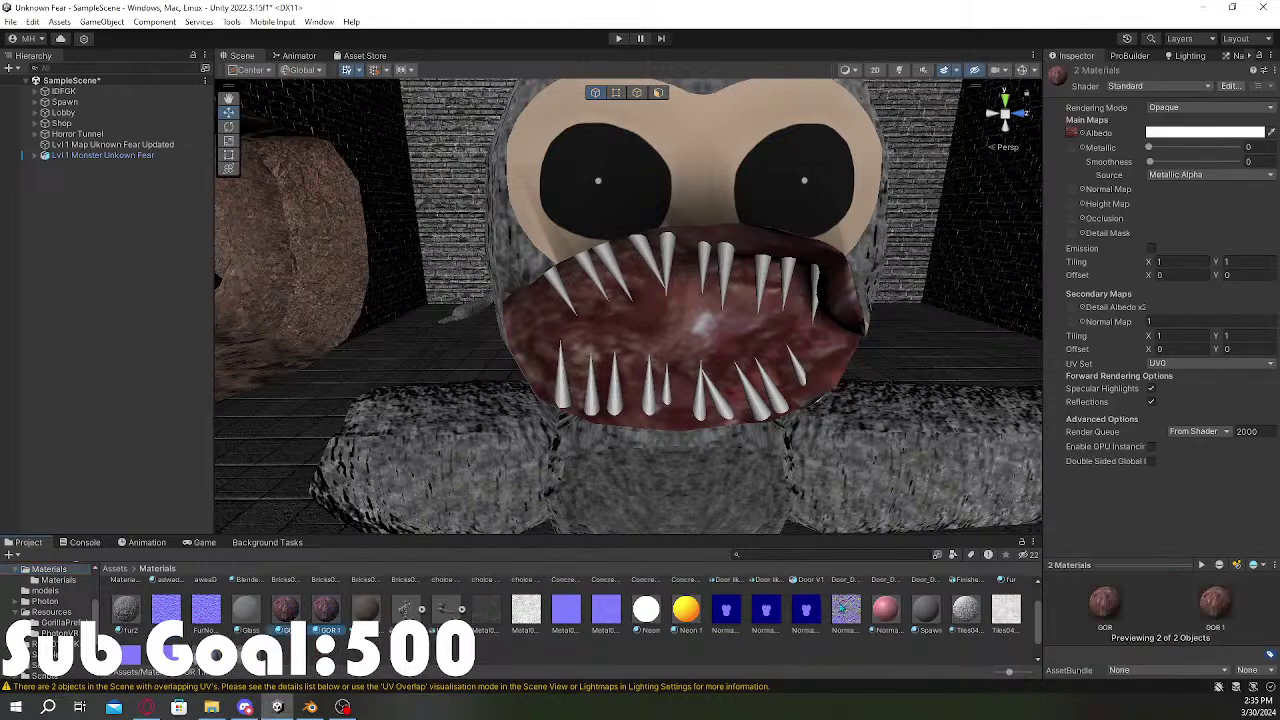
{"action": "left_click_drag", "start_coordinate": [1130, 294], "coordinate": [1075, 190]}
{"action": "left_click_drag", "start_coordinate": [818, 612], "coordinate": [1076, 355]}
{"action": "left_click", "coordinate": [1253, 216]}
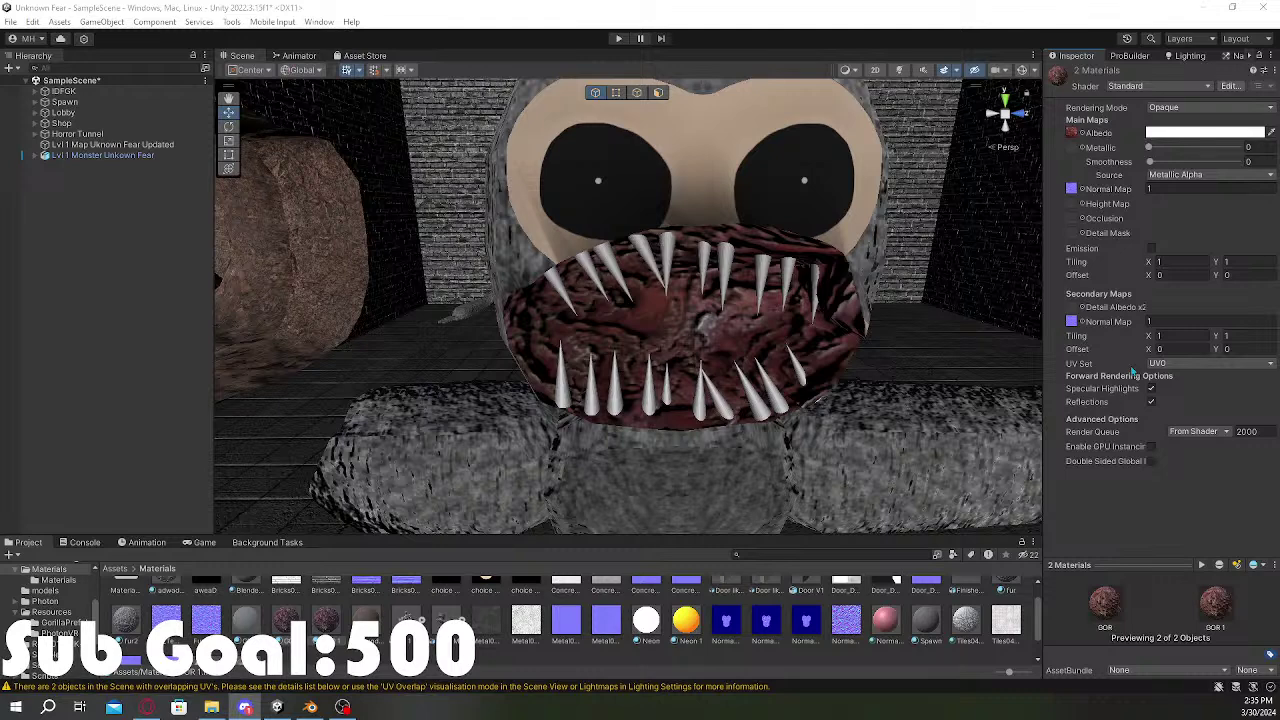
Step: Set the secondary Normal Map strength to 2 and Smoothness to 0.5 on both gore materials
{"action": "left_click", "coordinate": [1160, 321]}
{"action": "type", "text": "2"}
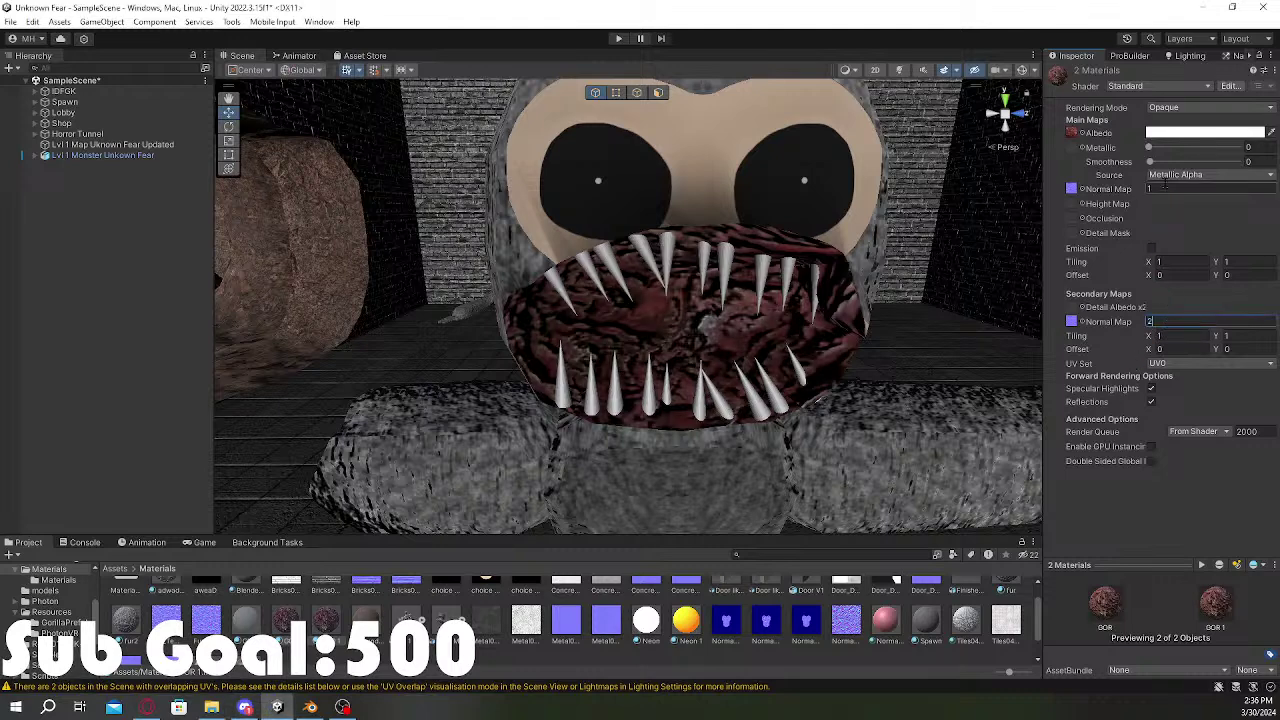
{"action": "mouse_move", "coordinate": [1150, 161]}
{"action": "left_mouse_down"}
{"action": "mouse_move", "coordinate": [1267, 165]}
{"action": "mouse_move", "coordinate": [1192, 162]}
{"action": "left_mouse_up"}
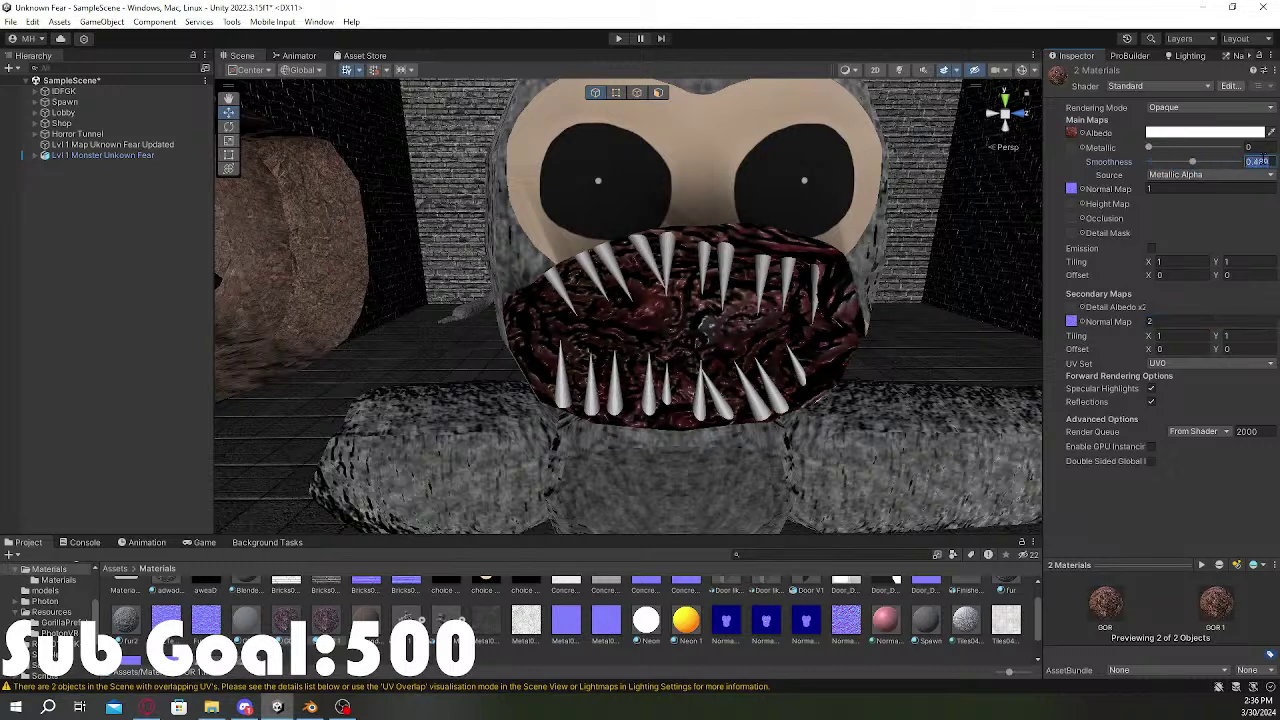
{"action": "type", "text": "0.5"}
Step: Set the main Tiling of the GOR and GOR 1 materials to 3 by 3
{"action": "left_click", "coordinate": [1185, 261]}
{"action": "type", "text": "3"}
{"action": "left_click", "coordinate": [1240, 261]}
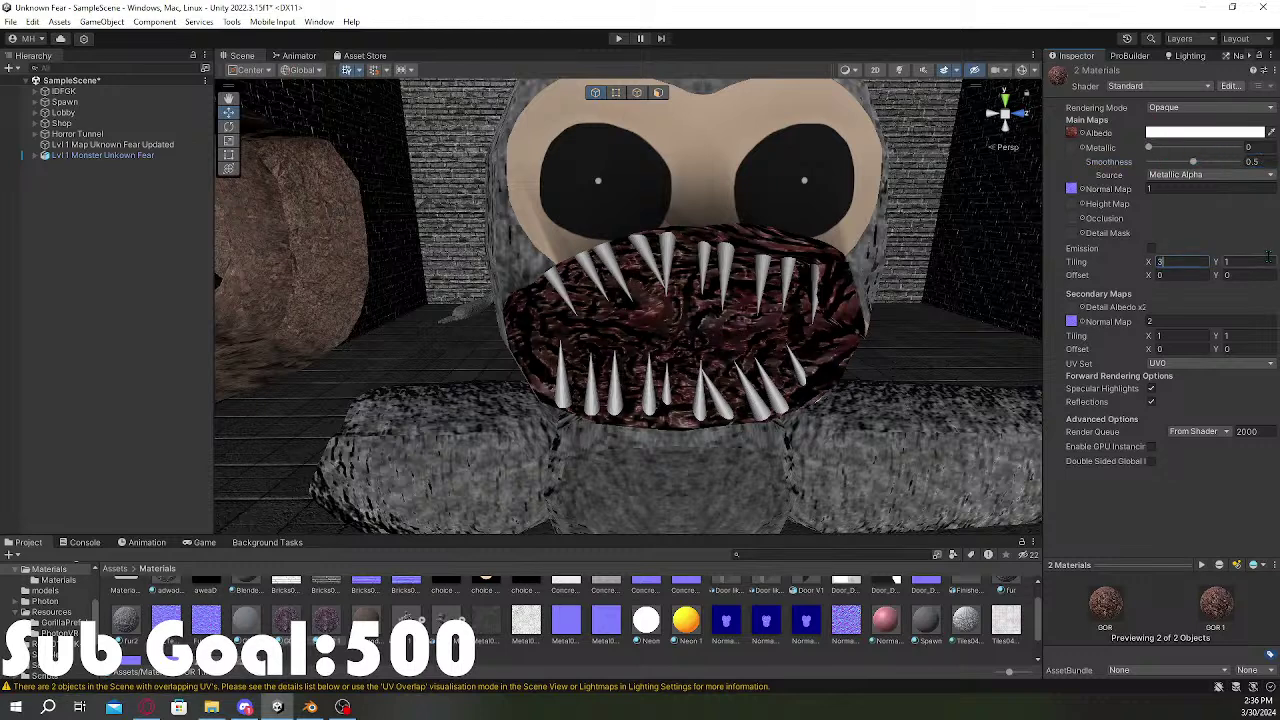
{"action": "type", "text": "3"}
{"action": "left_click", "coordinate": [868, 606]}
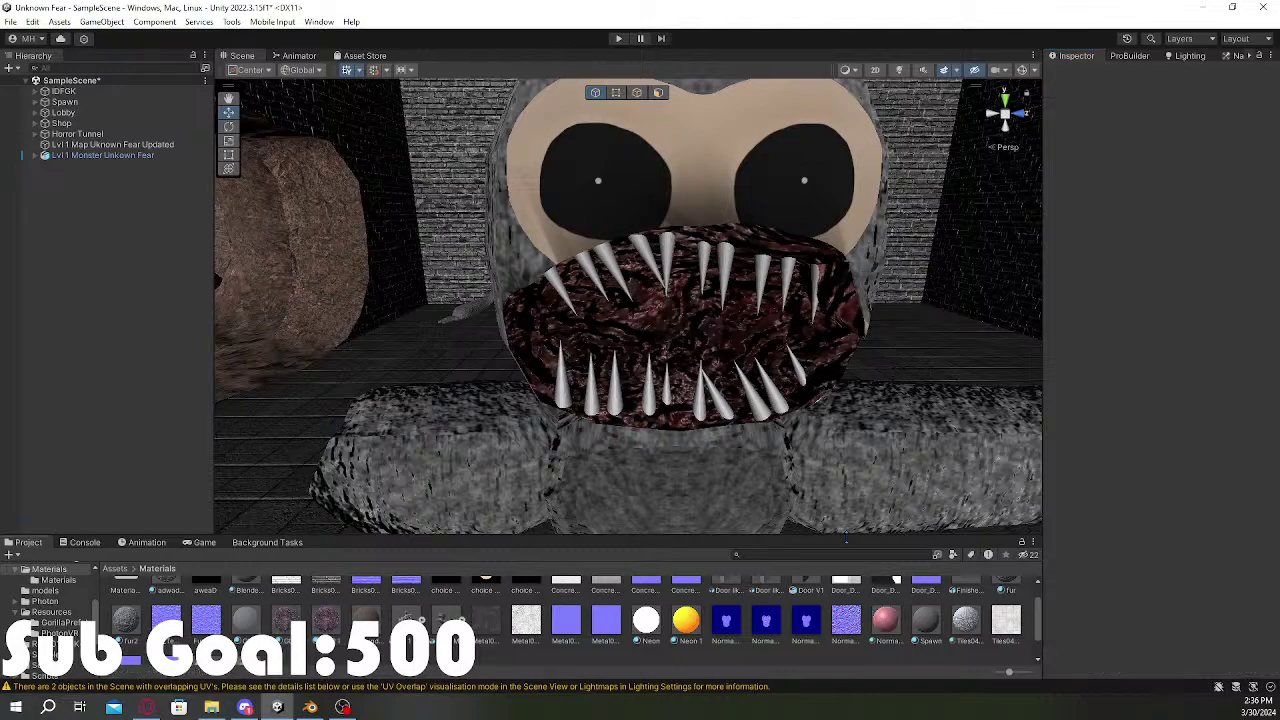
Step: Turn the scene view lighting on and view the monster in the dark room from far away and up close
{"action": "right_click_drag", "start_coordinate": [880, 430], "coordinate": [1005, 290]}
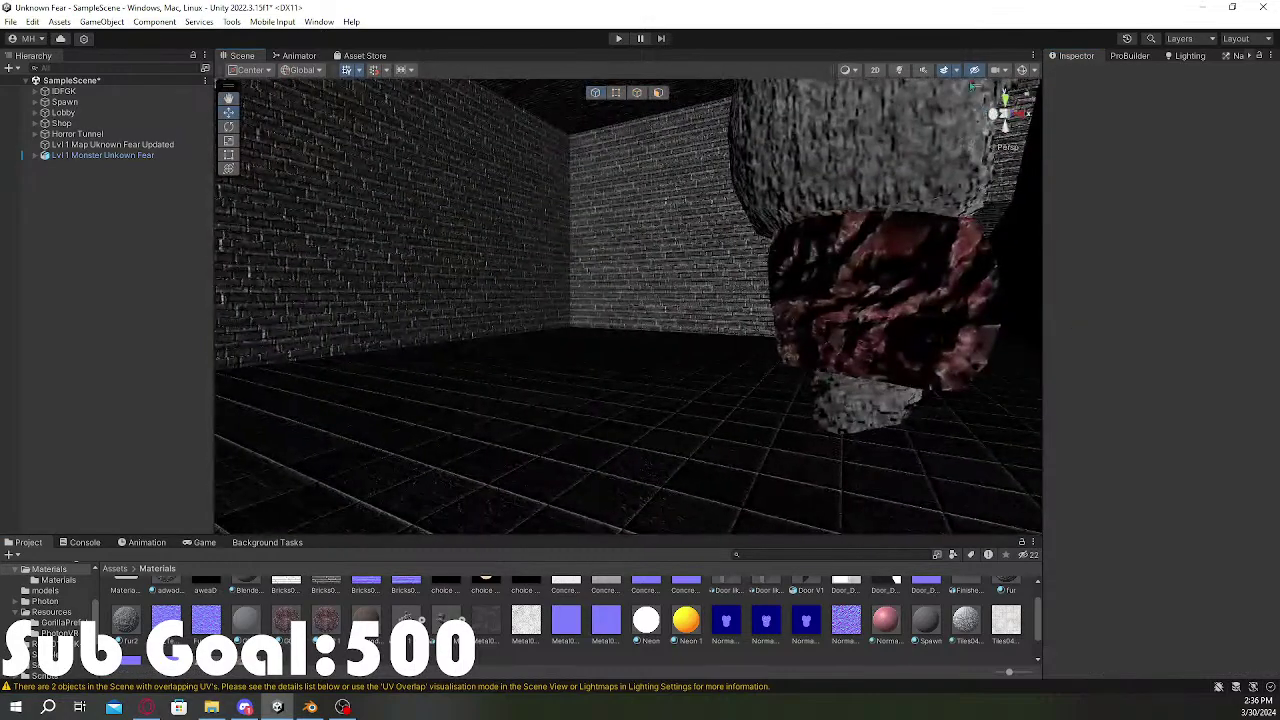
{"action": "left_click", "coordinate": [899, 69]}
{"action": "right_click_drag", "start_coordinate": [840, 240], "coordinate": [614, 246]}
{"action": "key", "text": "s"}
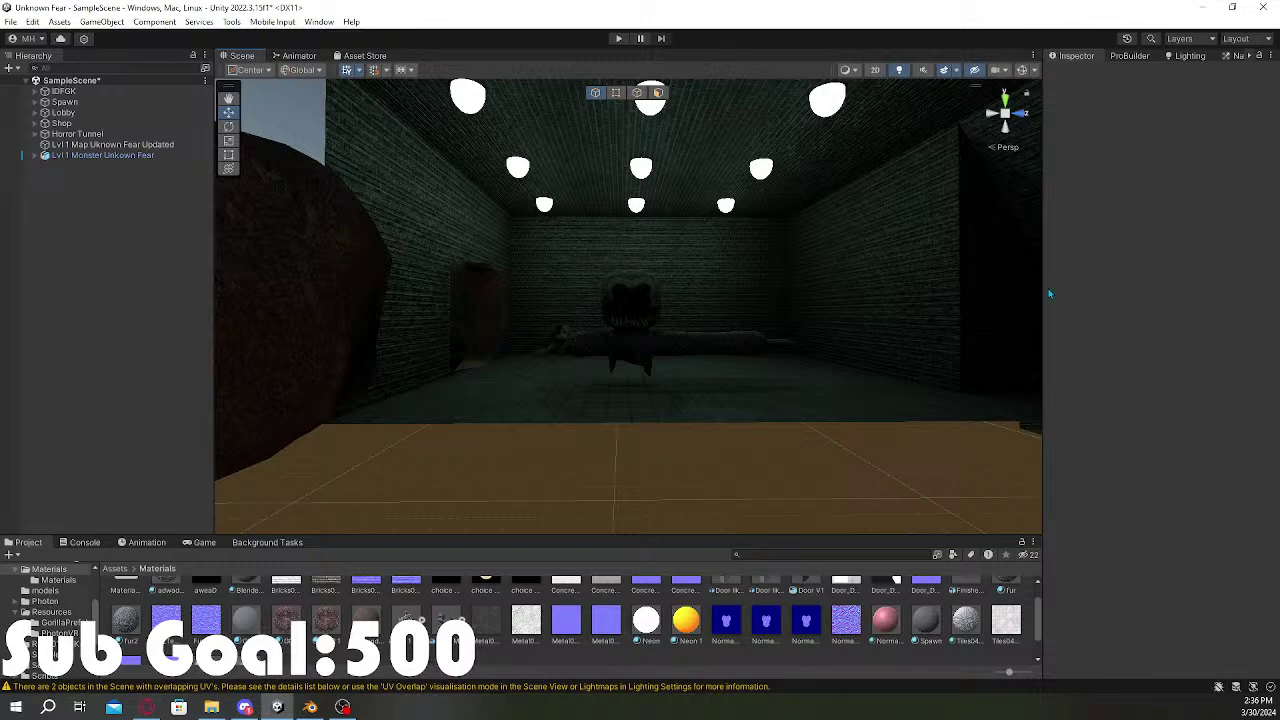
{"action": "key", "text": "w"}
{"action": "right_click_drag", "start_coordinate": [713, 331], "coordinate": [730, 392]}
{"action": "scroll", "coordinate": [769, 597], "scroll_direction": "up", "scroll_amount": 1}
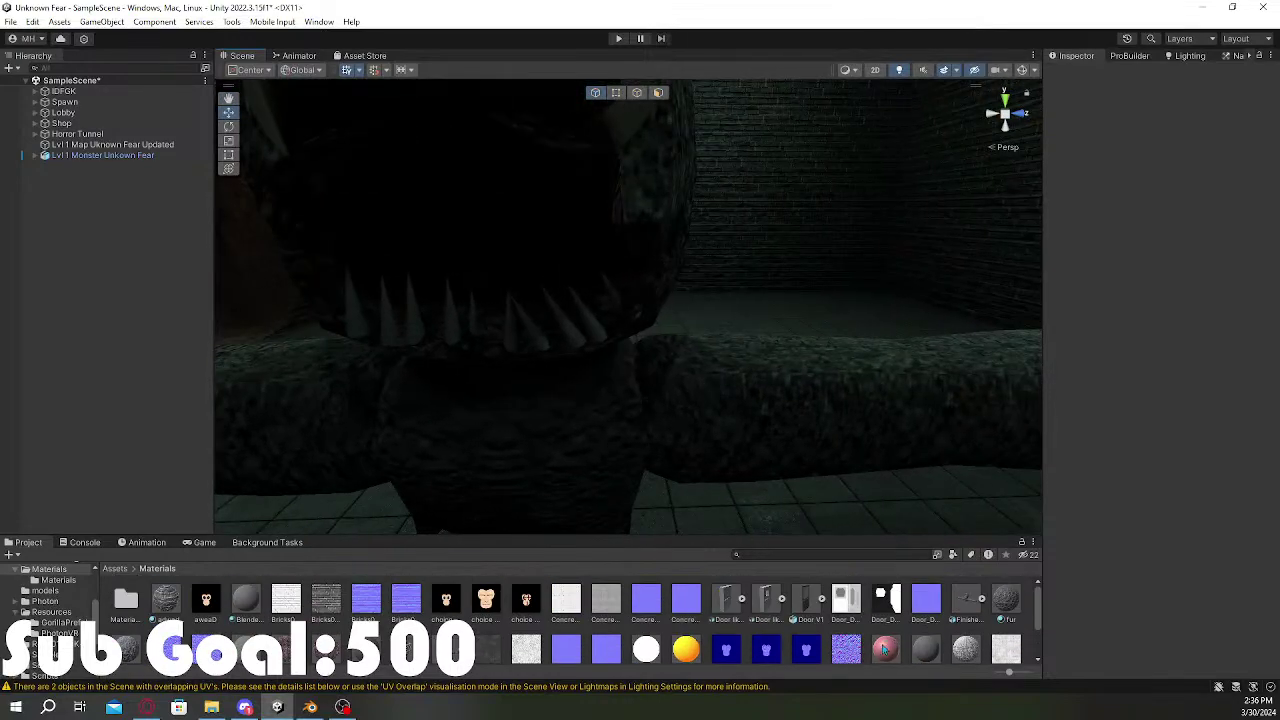
Step: Turn the scene view lighting off and look through the Materials folder with the monster's mouth in view
{"action": "left_click", "coordinate": [899, 70]}
{"action": "right_click_drag", "start_coordinate": [770, 383], "coordinate": [774, 346]}
{"action": "left_click_drag", "start_coordinate": [888, 652], "coordinate": [854, 629]}
{"action": "scroll", "coordinate": [870, 612], "scroll_direction": "down", "scroll_amount": 3}
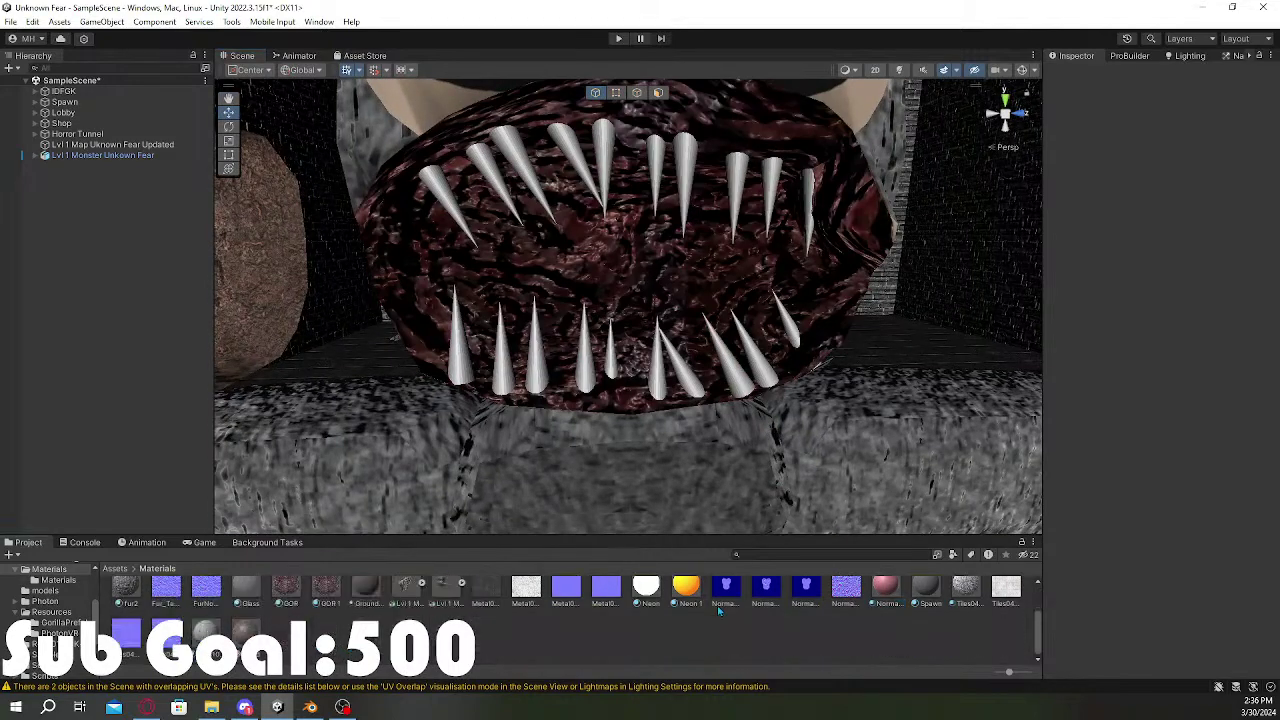
{"action": "scroll", "coordinate": [872, 615], "scroll_direction": "up", "scroll_amount": 1}
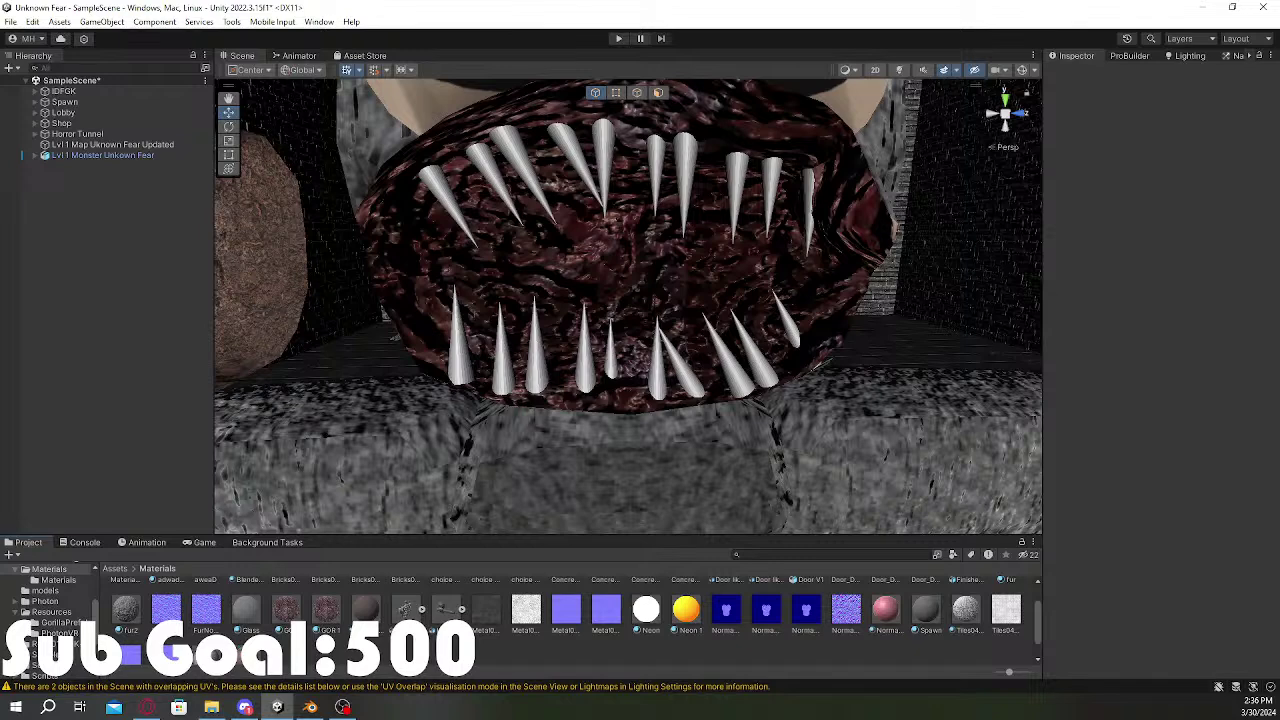
{"action": "scroll", "coordinate": [170, 642], "scroll_direction": "down", "scroll_amount": 1}
{"action": "scroll", "coordinate": [60, 625], "scroll_direction": "up", "scroll_amount": 3}
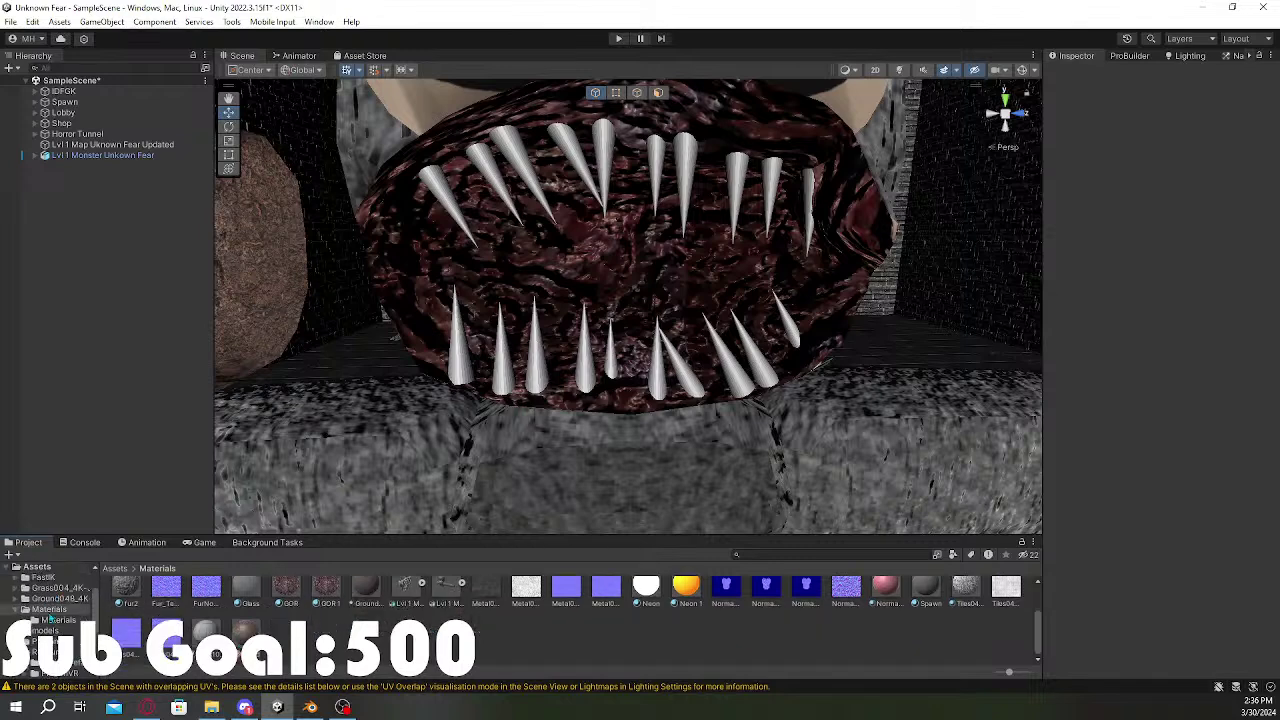
{"action": "scroll", "coordinate": [50, 618], "scroll_direction": "down", "scroll_amount": 3}
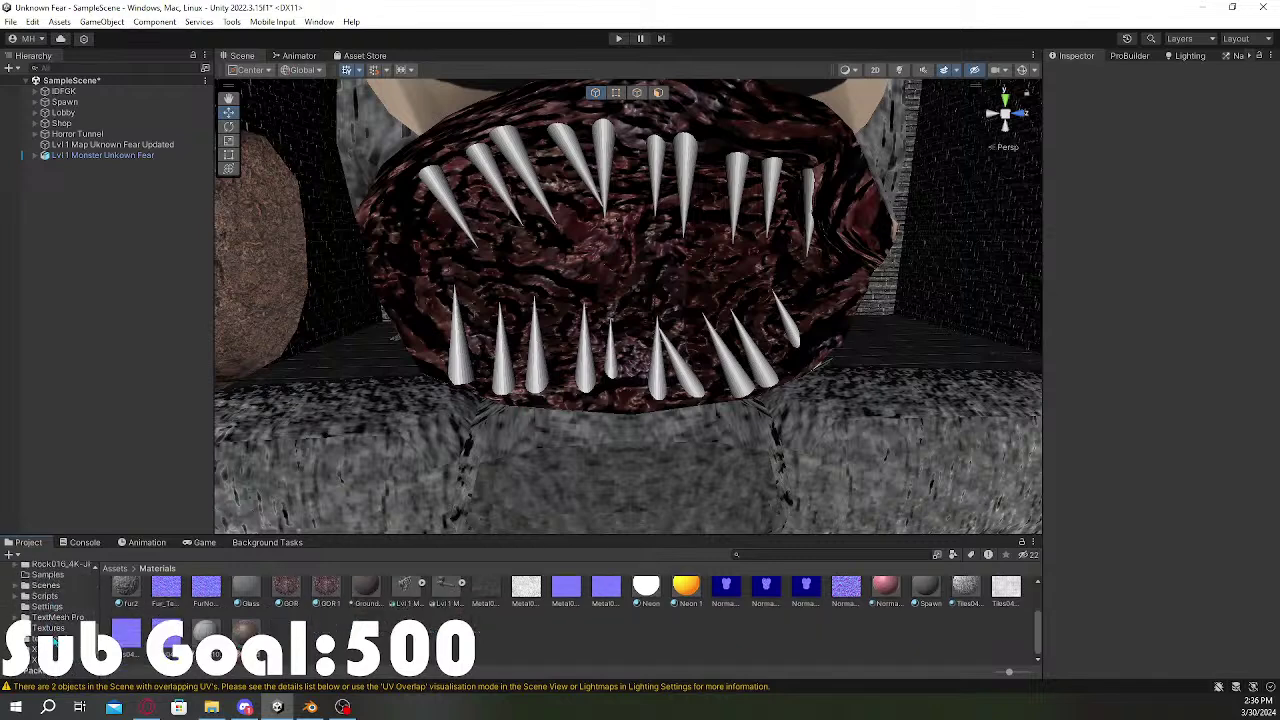
Step: Look through the images in the Textures folder for one that suits the monster's teeth
{"action": "left_click", "coordinate": [48, 628]}
{"action": "scroll", "coordinate": [840, 626], "scroll_direction": "up", "scroll_amount": 1}
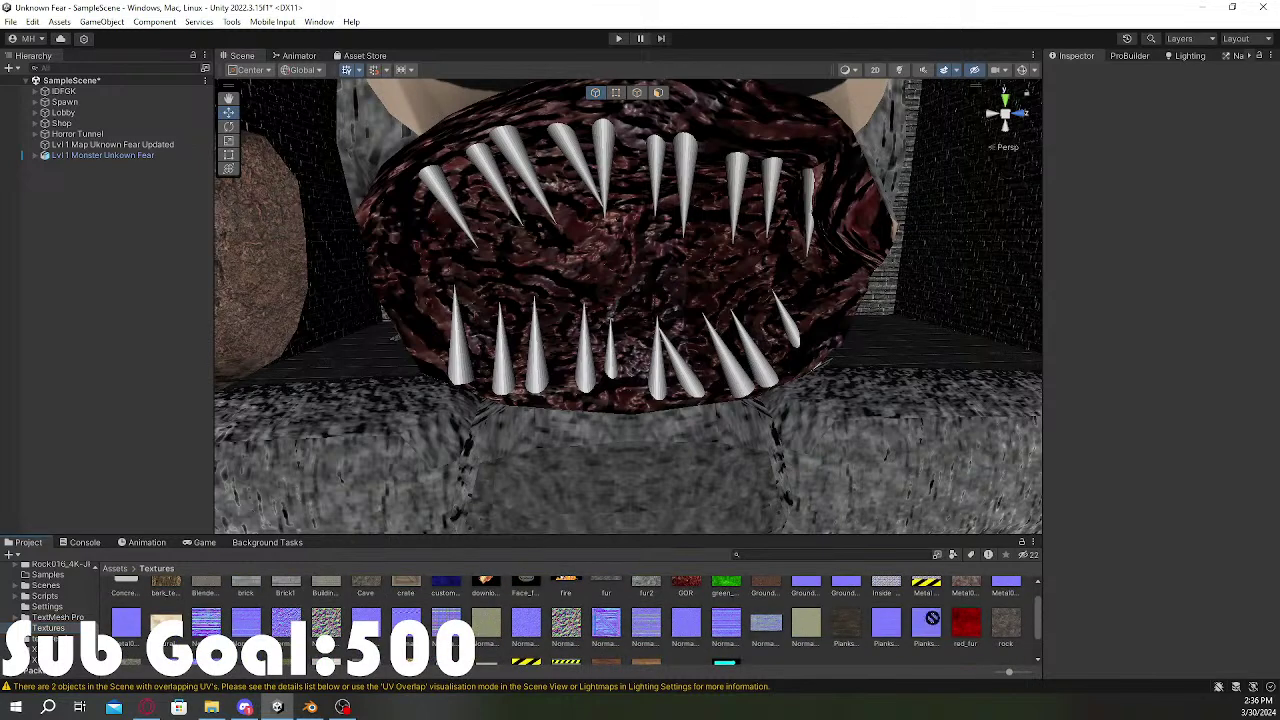
{"action": "scroll", "coordinate": [955, 650], "scroll_direction": "up", "scroll_amount": 1}
{"action": "scroll", "coordinate": [945, 654], "scroll_direction": "down", "scroll_amount": 2}
{"action": "scroll", "coordinate": [766, 637], "scroll_direction": "up", "scroll_amount": 2}
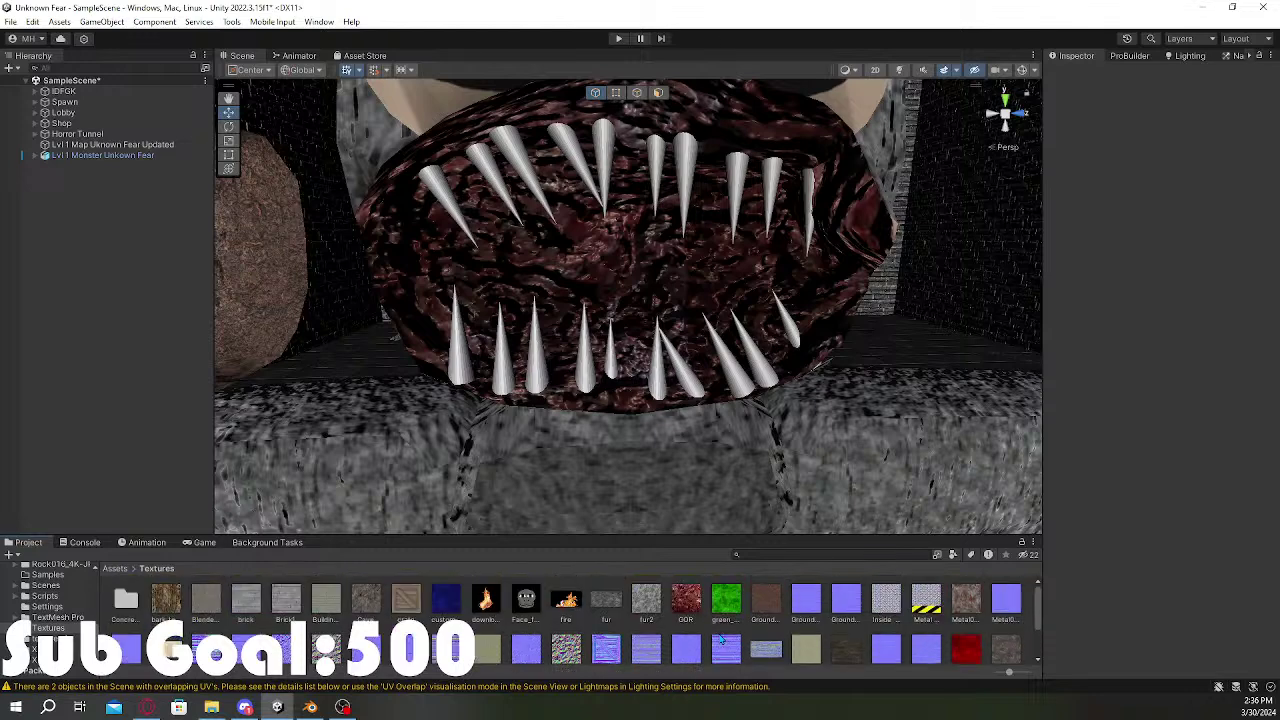
{"action": "scroll", "coordinate": [680, 660], "scroll_direction": "down", "scroll_amount": 2}
{"action": "scroll", "coordinate": [50, 610], "scroll_direction": "up", "scroll_amount": 3}
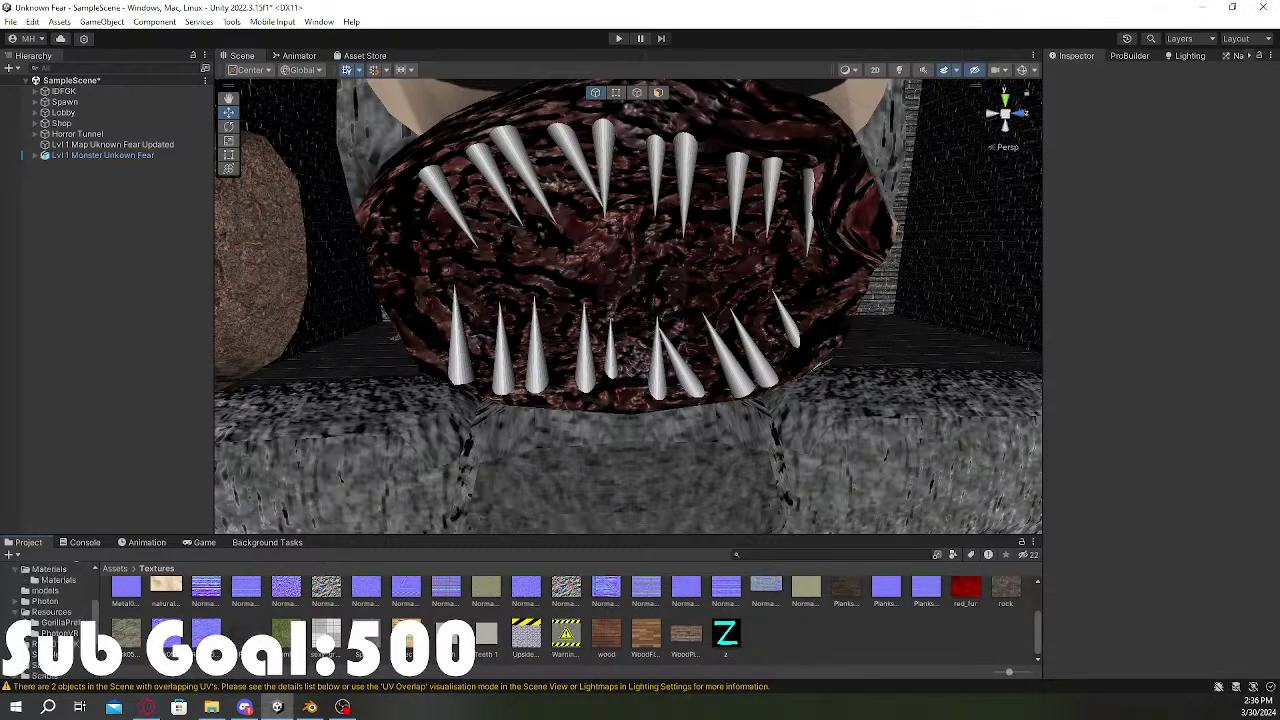
Step: Create a material named Tooth Thing in the Materials folder and set its albedo color to pale yellow FFFF94
{"action": "left_click", "coordinate": [48, 609]}
{"action": "right_click", "coordinate": [404, 638]}
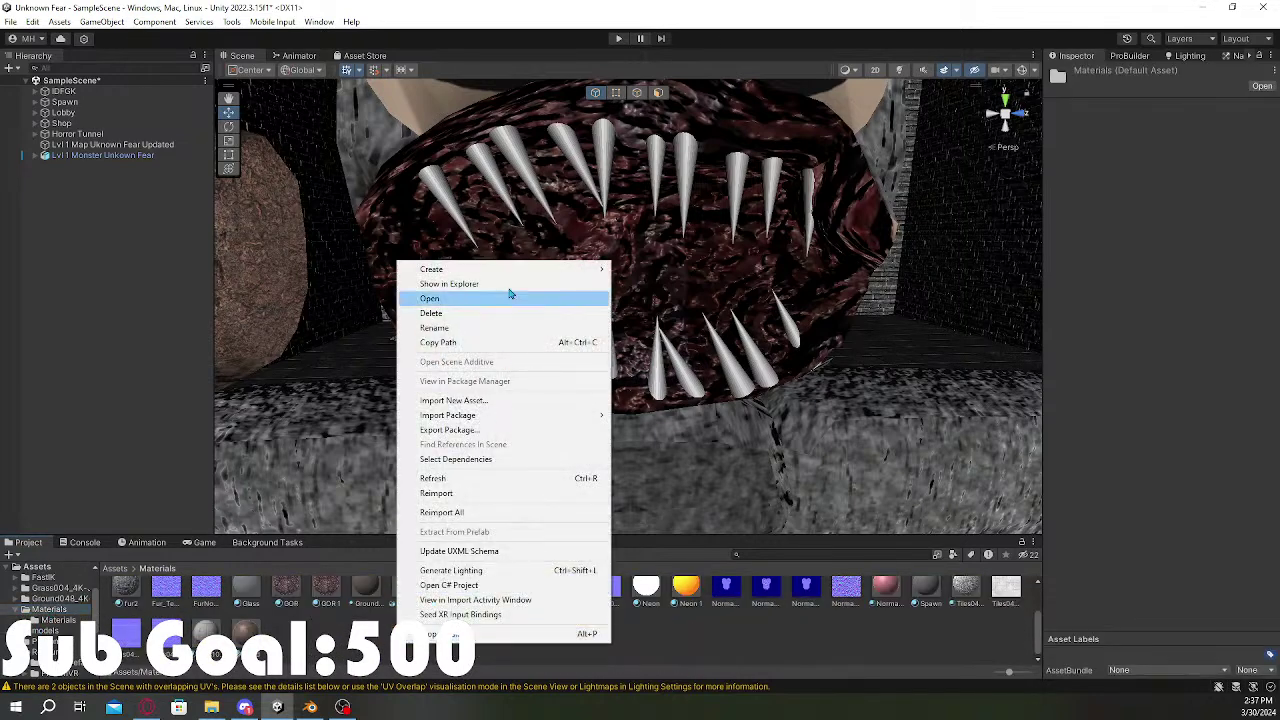
{"action": "mouse_move", "coordinate": [506, 270]}
{"action": "left_click", "coordinate": [656, 362]}
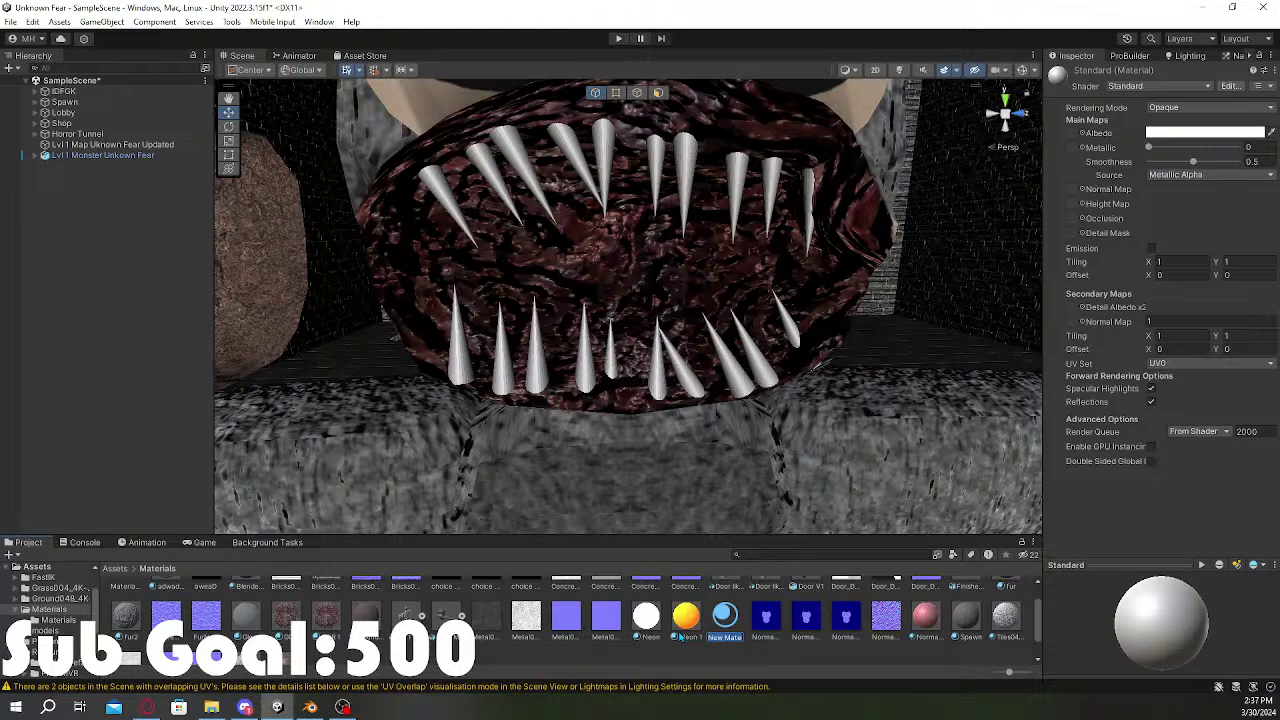
{"action": "type", "text": "T"}
{"action": "type", "text": "ooth"}
{"action": "type", "text": " Thing"}
{"action": "key", "text": "Return"}
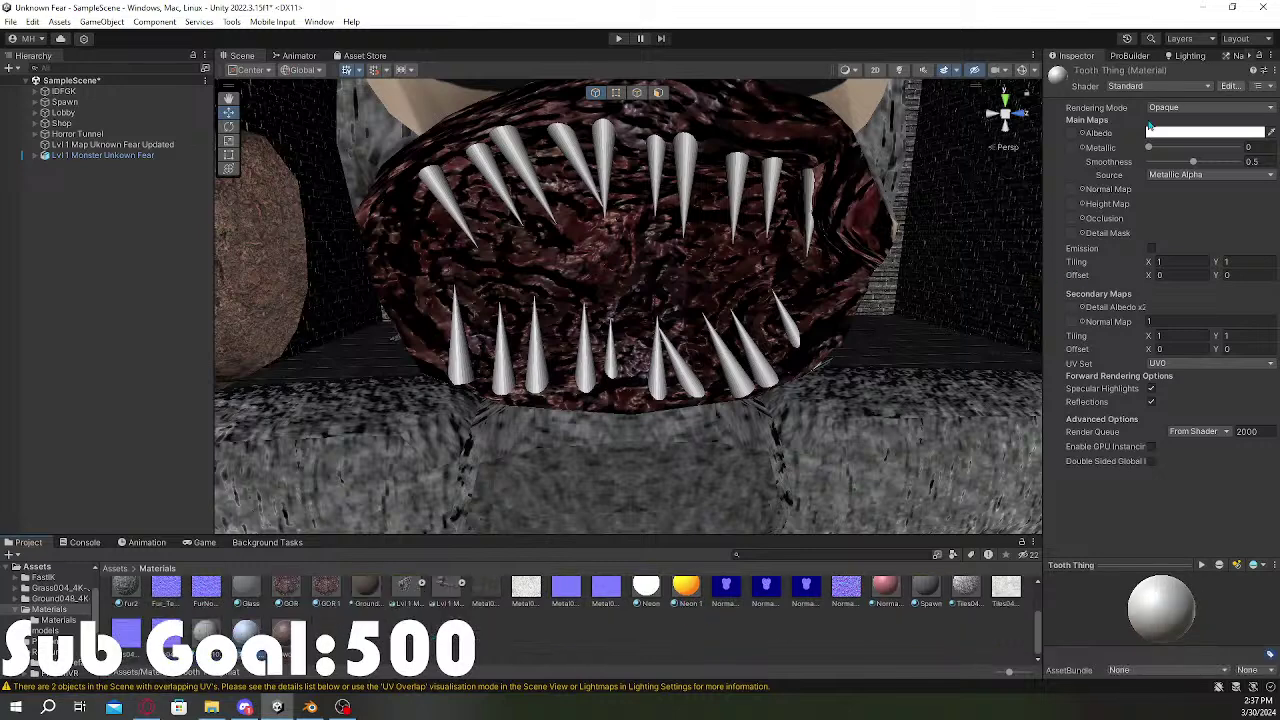
{"action": "left_click", "coordinate": [1178, 132]}
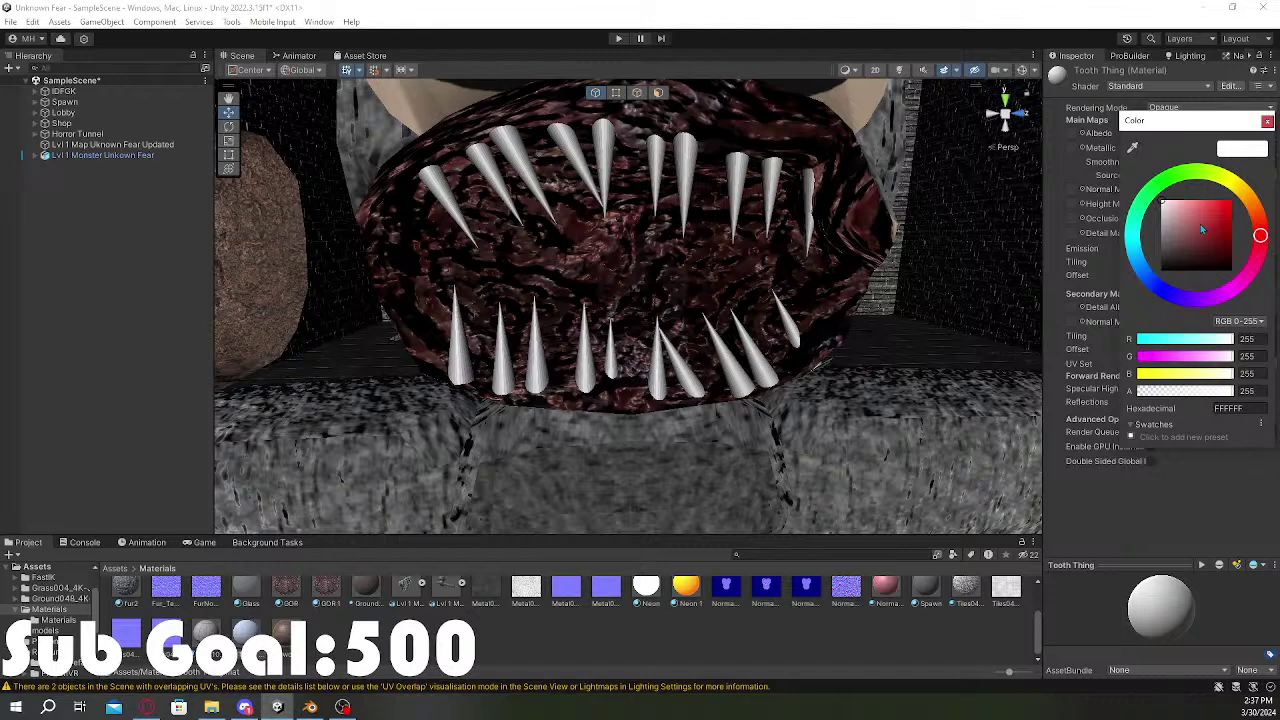
{"action": "left_click_drag", "start_coordinate": [1247, 188], "coordinate": [1192, 200]}
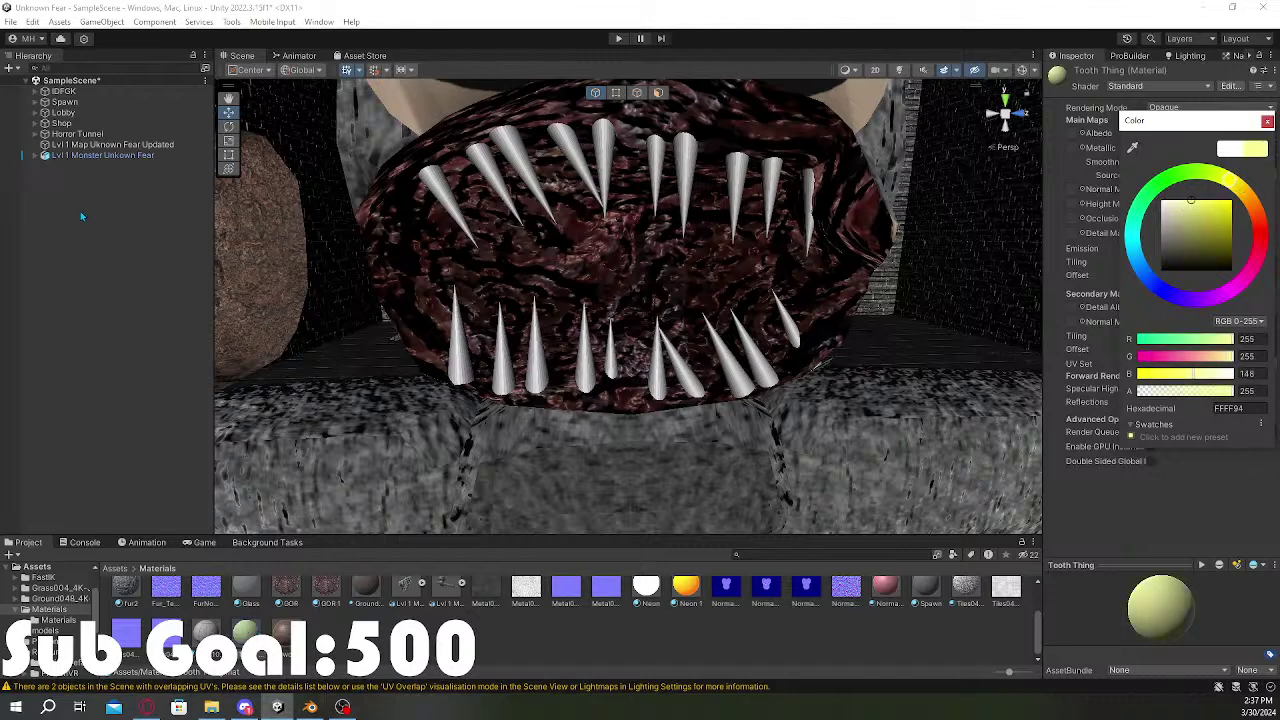
Step: Apply the Tooth Thing material to all of the monster's cone teeth, including the one outside the Cone to Cone.018 range
{"action": "left_click", "coordinate": [100, 155]}
{"action": "left_click", "coordinate": [45, 155]}
{"action": "left_click", "coordinate": [78, 165]}
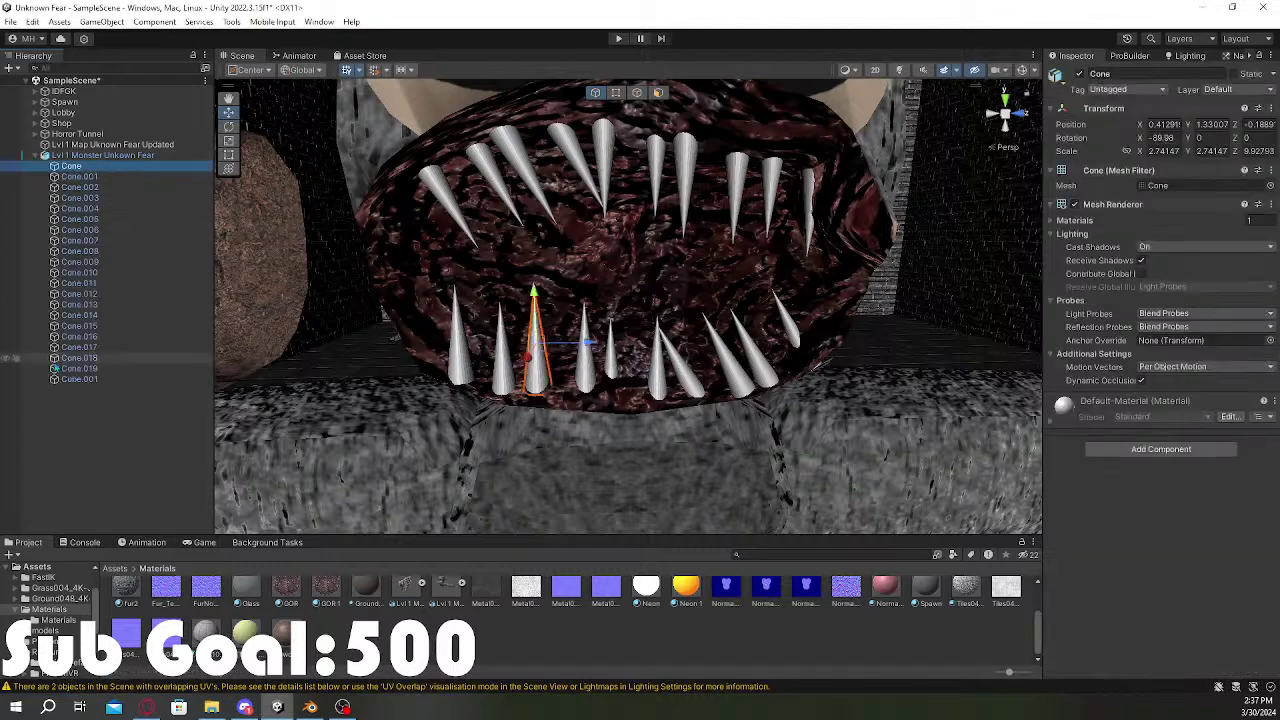
{"action": "left_click", "coordinate": [79, 357], "text": "shift"}
{"action": "left_click_drag", "start_coordinate": [256, 627], "coordinate": [1136, 527]}
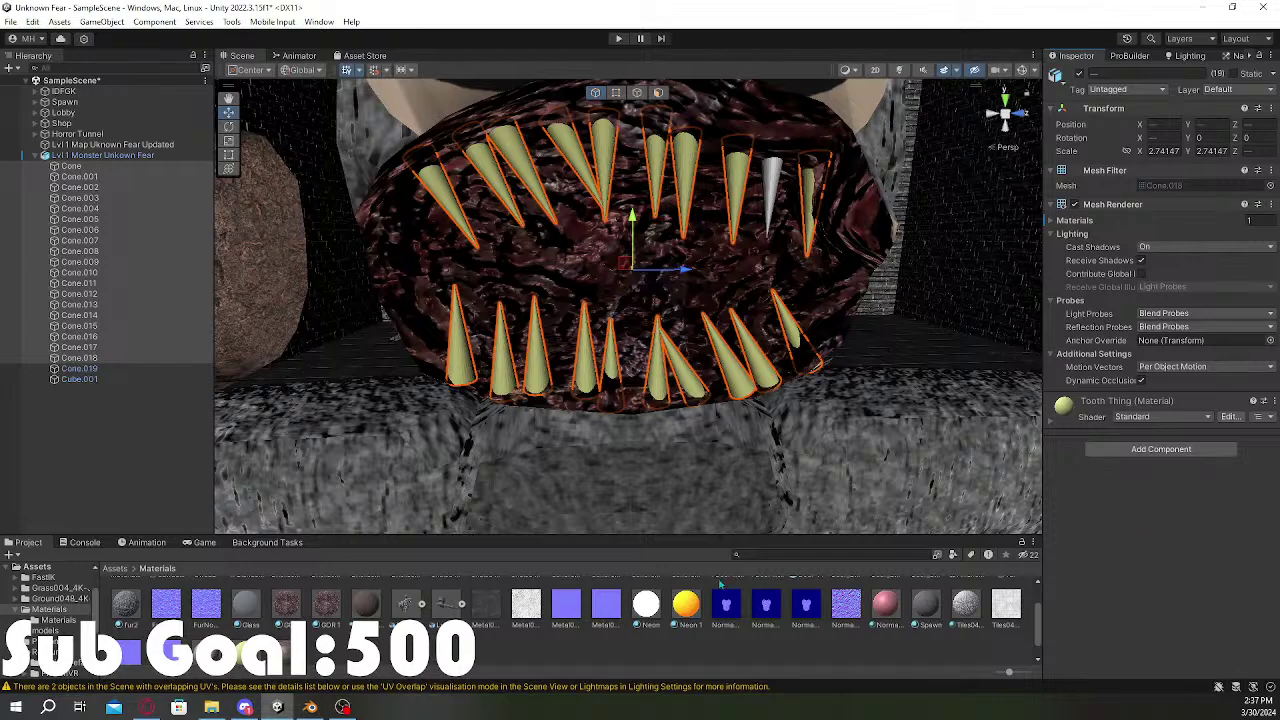
{"action": "left_click", "coordinate": [487, 658]}
{"action": "left_click_drag", "start_coordinate": [246, 648], "coordinate": [772, 195]}
Step: View the monster's yellow teeth from afar with scene lighting on and up close with it off
{"action": "key", "text": "s"}
{"action": "mouse_move", "coordinate": [772, 195]}
{"action": "right_mouse_down"}
{"action": "mouse_move", "coordinate": [797, 220]}
{"action": "mouse_move", "coordinate": [795, 186]}
{"action": "right_mouse_up"}
{"action": "left_click", "coordinate": [898, 70]}
{"action": "key", "text": "w"}
{"action": "key", "text": "s"}
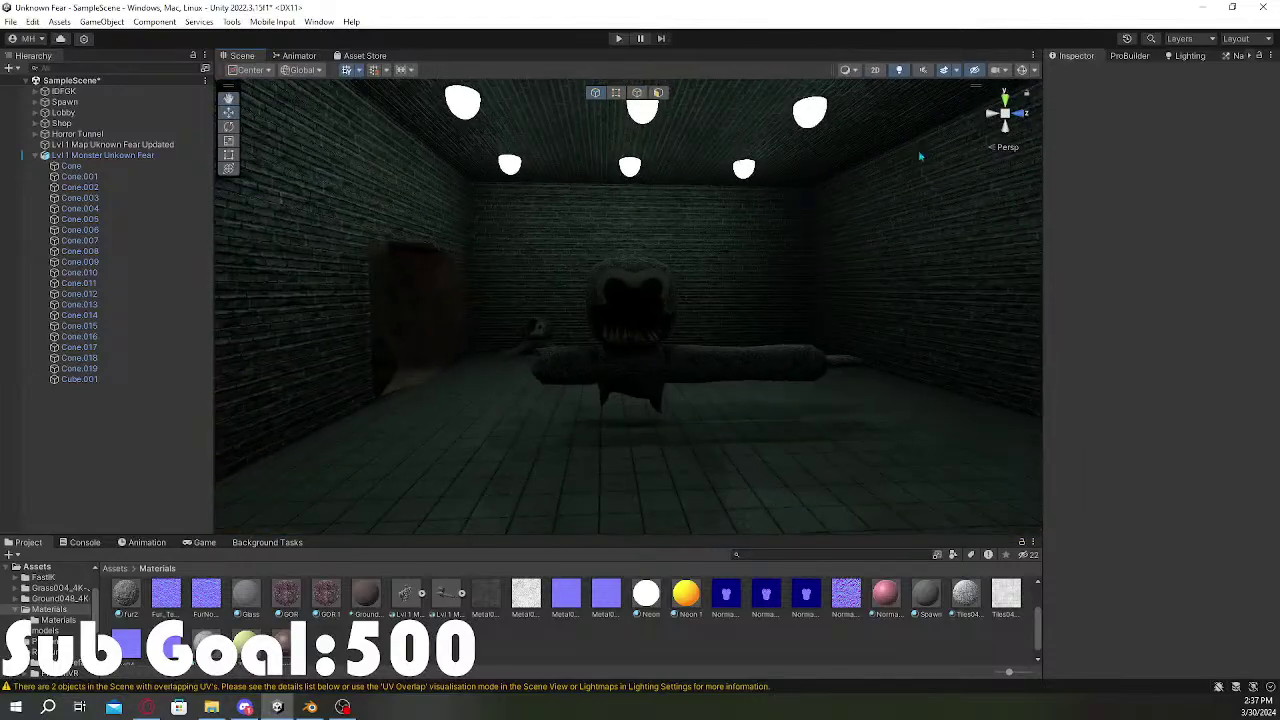
{"action": "left_click", "coordinate": [898, 70]}
{"action": "scroll", "coordinate": [743, 400], "scroll_direction": "up", "scroll_amount": 8}
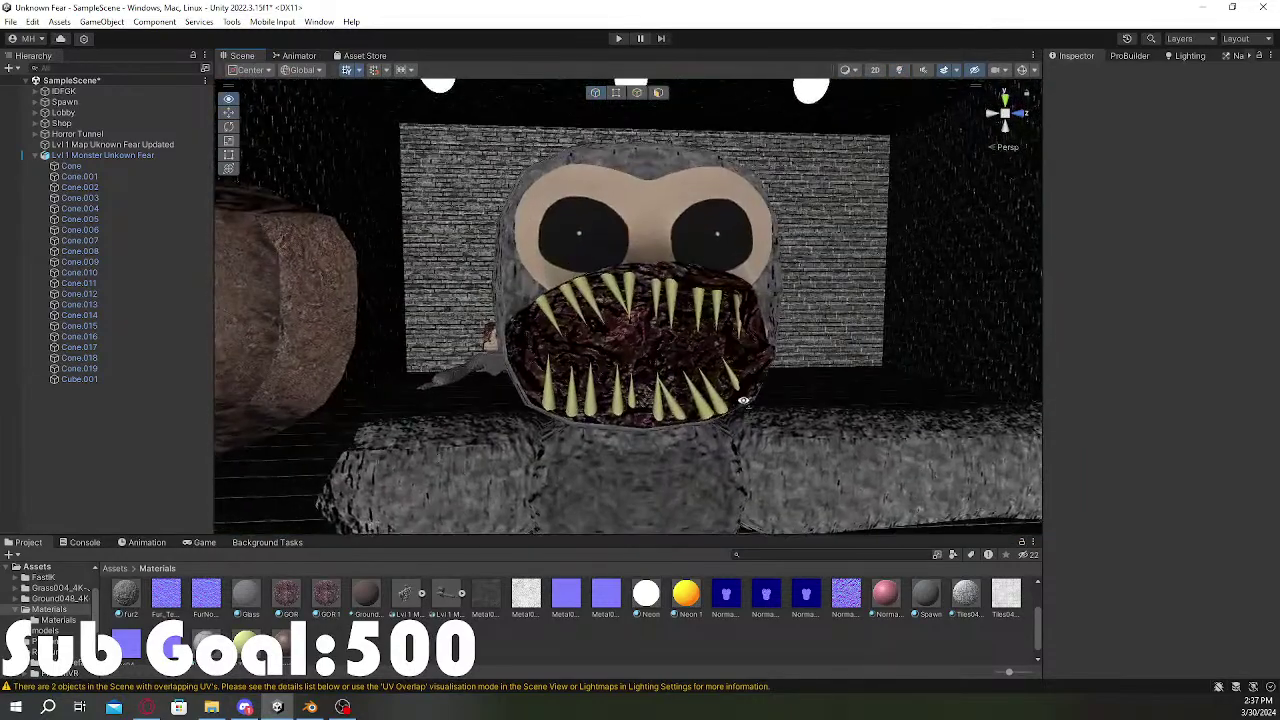
{"action": "right_click_drag", "start_coordinate": [743, 400], "coordinate": [743, 400]}
{"action": "key", "text": "d"}
{"action": "scroll", "coordinate": [652, 640], "scroll_direction": "up", "scroll_amount": 2}
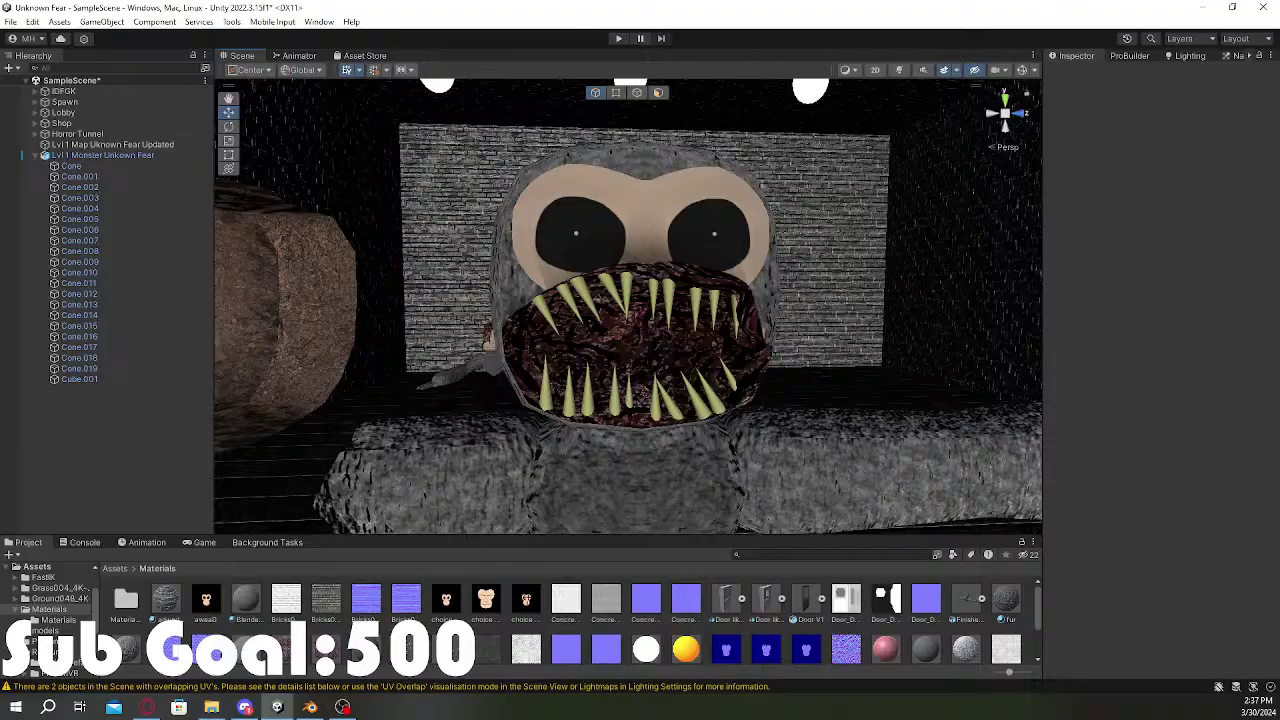
{"action": "mouse_move", "coordinate": [504, 263]}
{"action": "right_mouse_down"}
{"action": "mouse_move", "coordinate": [783, 303]}
{"action": "mouse_move", "coordinate": [648, 311]}
{"action": "mouse_move", "coordinate": [960, 246]}
{"action": "mouse_move", "coordinate": [513, 312]}
{"action": "mouse_move", "coordinate": [519, 277]}
{"action": "mouse_move", "coordinate": [505, 280]}
{"action": "right_mouse_up"}
Step: Delete the Lvl 1 Monster object with all its children from the scene
{"action": "left_click", "coordinate": [36, 156]}
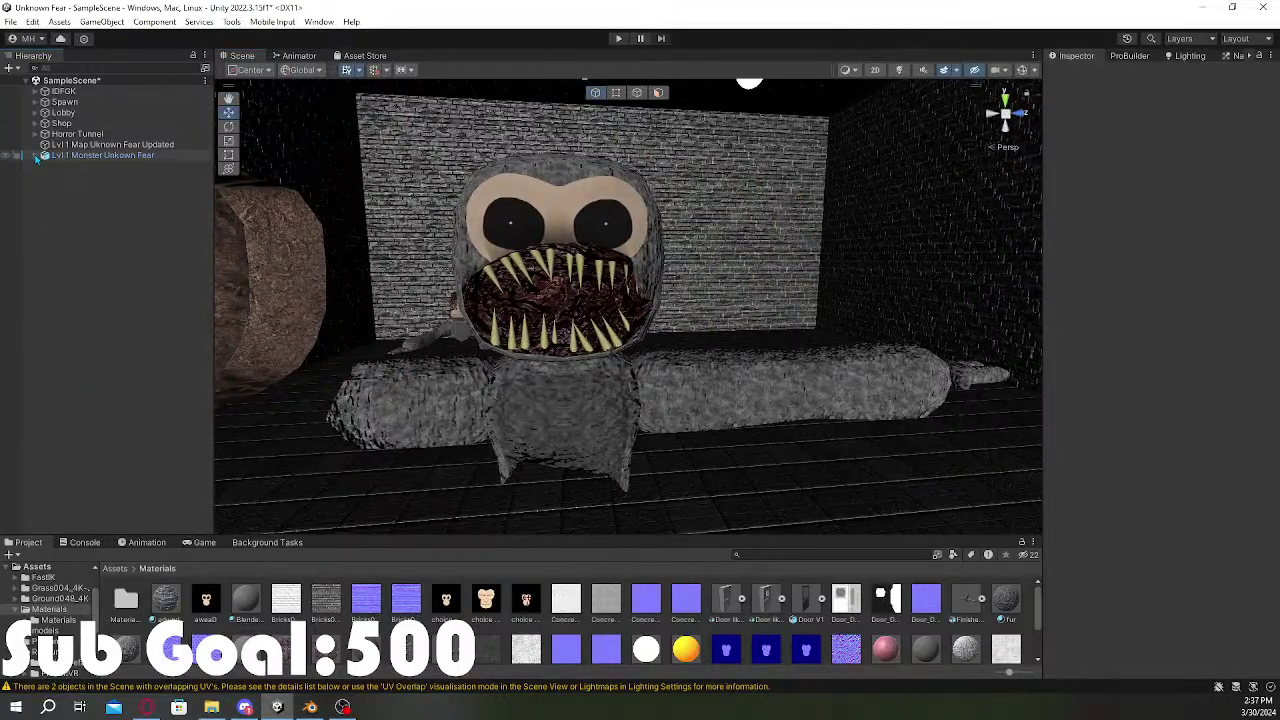
{"action": "right_click", "coordinate": [54, 160]}
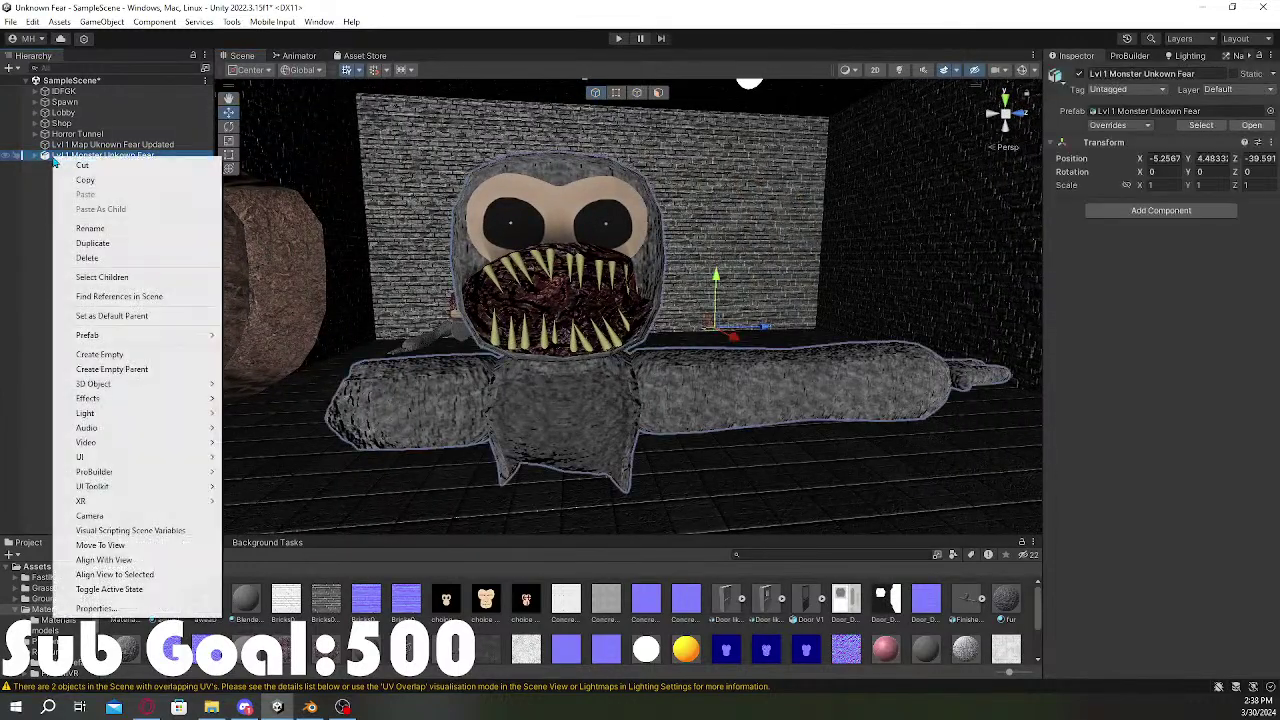
{"action": "left_click", "coordinate": [100, 267]}
{"action": "right_click", "coordinate": [67, 158]}
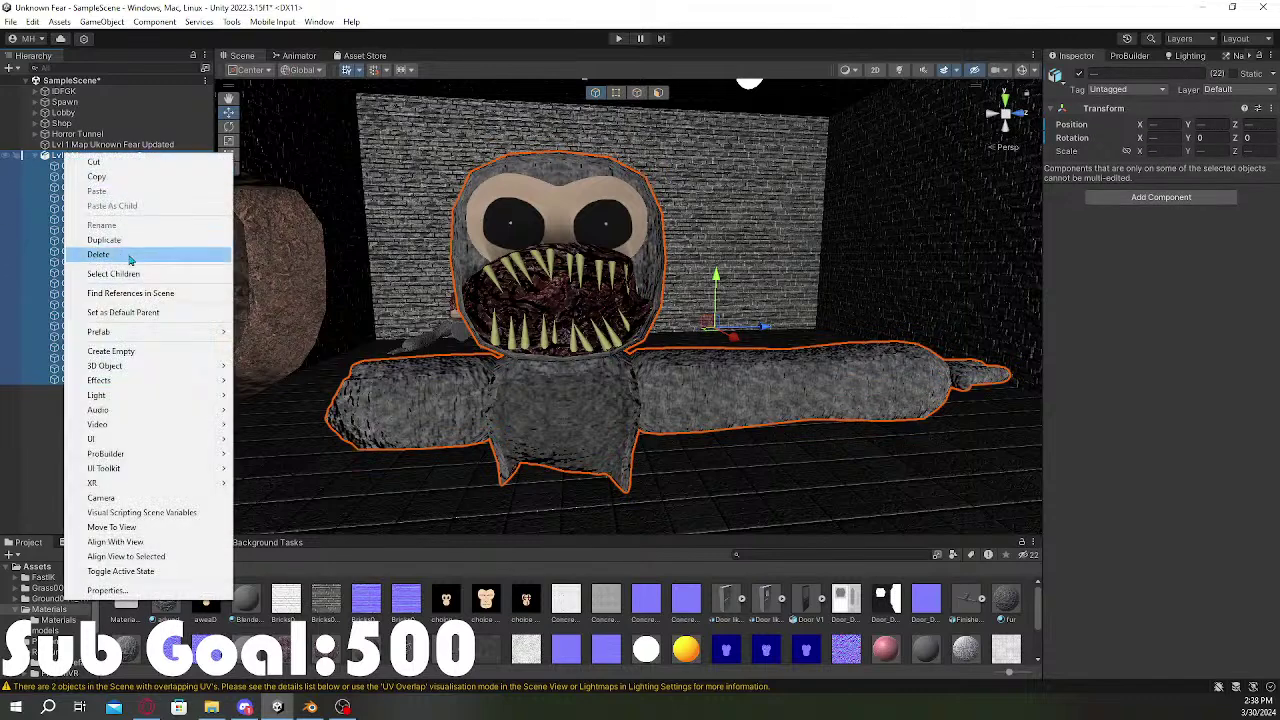
{"action": "left_click", "coordinate": [129, 258]}
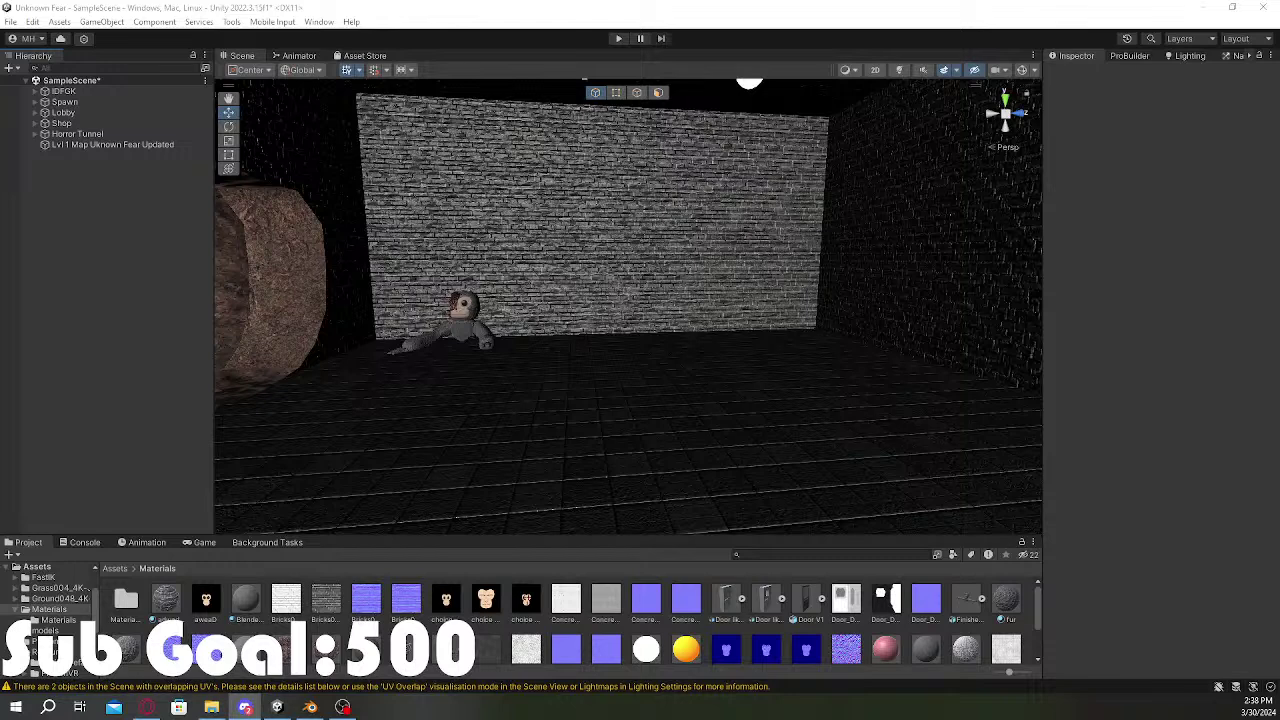
Step: Switch to Blender and add an armature to the monster's scene
{"action": "key", "text": "alt+Tab"}
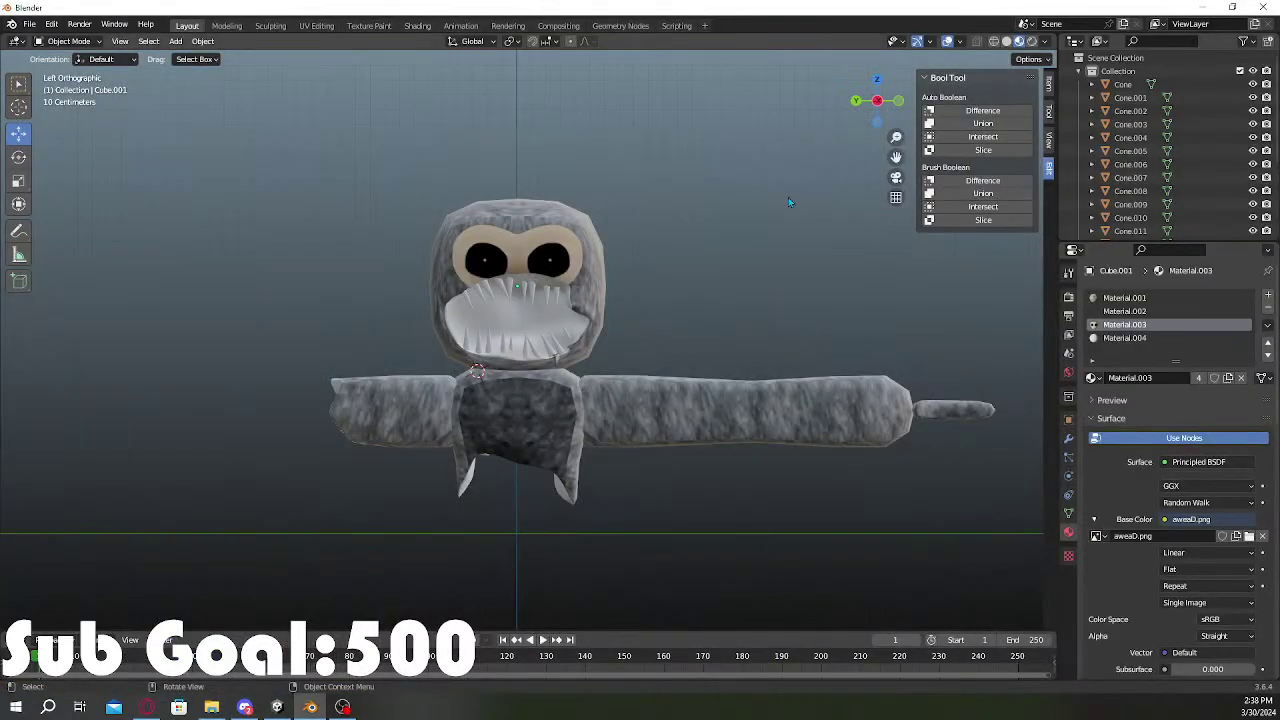
{"action": "key", "text": "shift+a"}
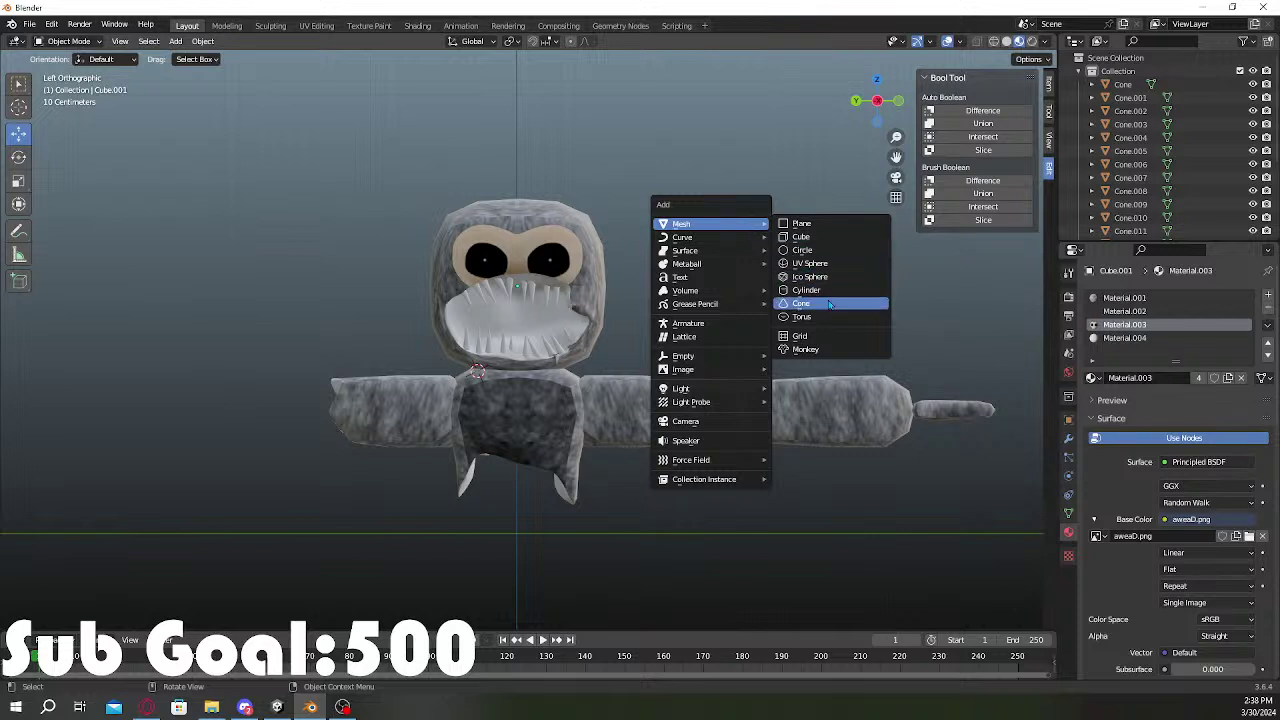
{"action": "left_click", "coordinate": [700, 337]}
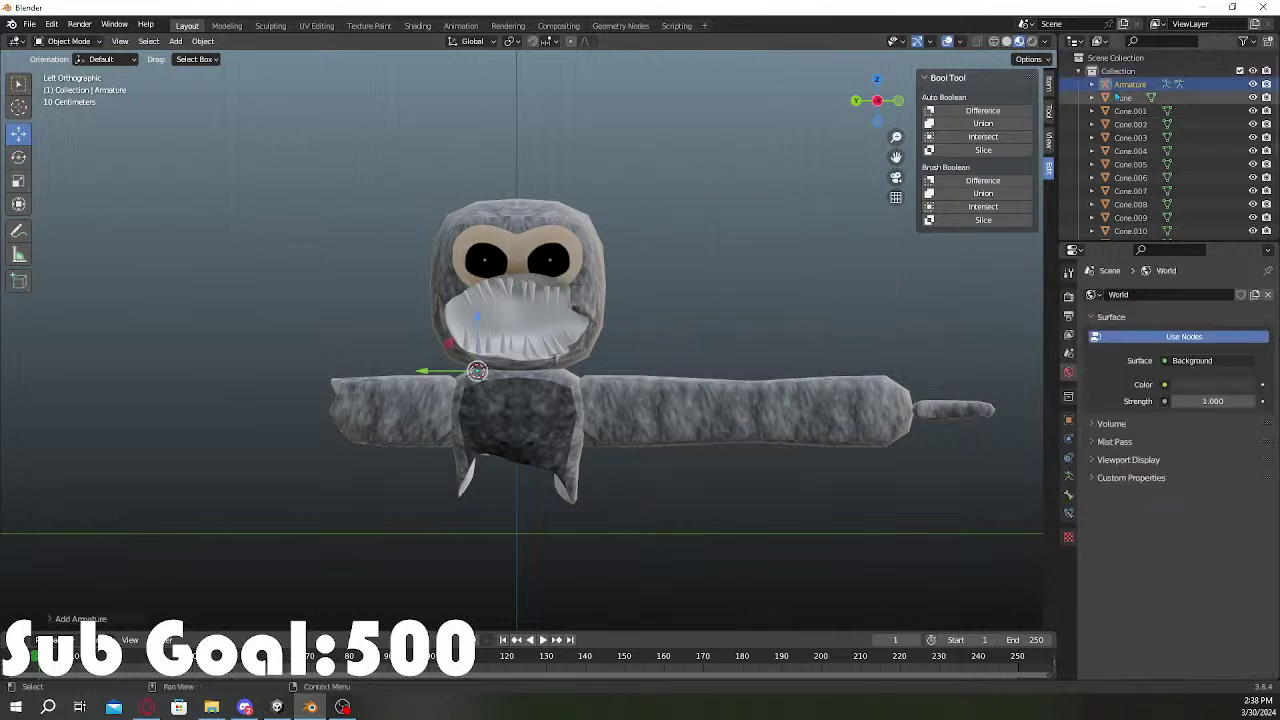
{"action": "left_click", "coordinate": [644, 289]}
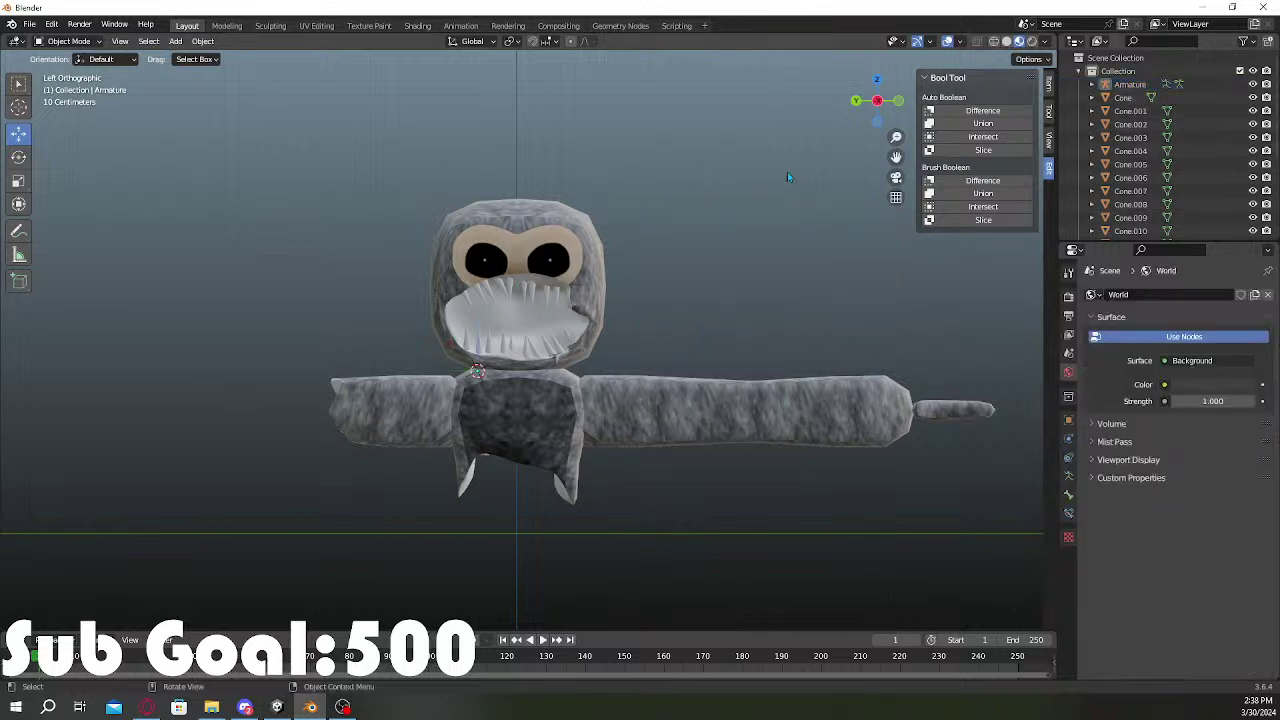
{"action": "scroll", "coordinate": [604, 289], "scroll_direction": "up", "scroll_amount": 2}
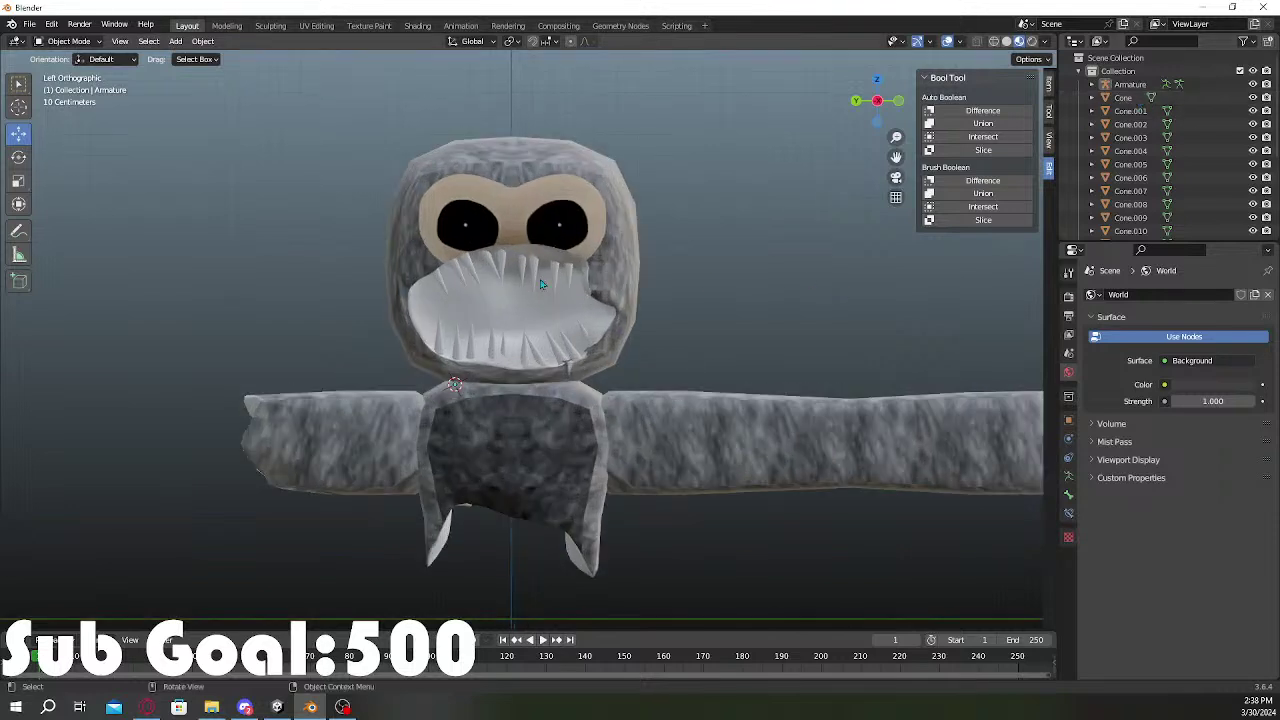
{"action": "left_click", "coordinate": [536, 264]}
{"action": "left_click", "coordinate": [439, 281], "text": "shift"}
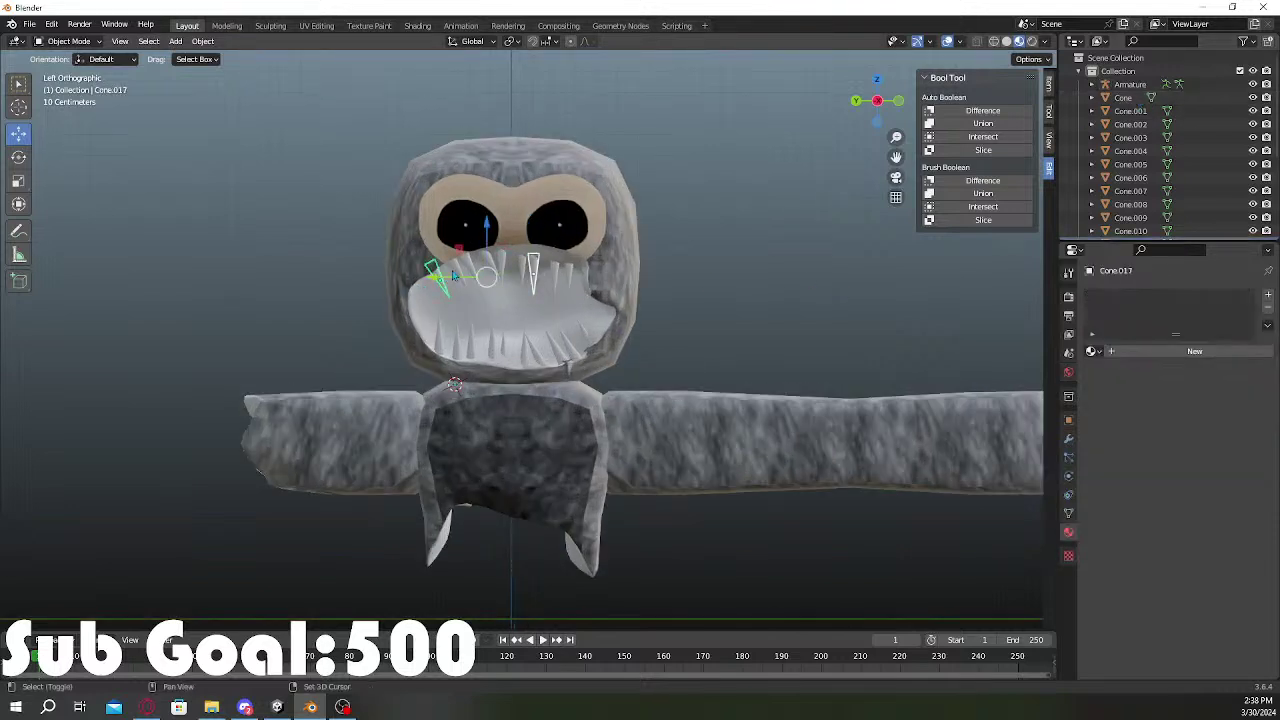
{"action": "left_click", "coordinate": [456, 268], "text": "shift"}
{"action": "left_click", "coordinate": [470, 264], "text": "shift"}
{"action": "left_click", "coordinate": [489, 259], "text": "shift"}
{"action": "left_click", "coordinate": [499, 262], "text": "shift"}
{"action": "left_click", "coordinate": [511, 266]}
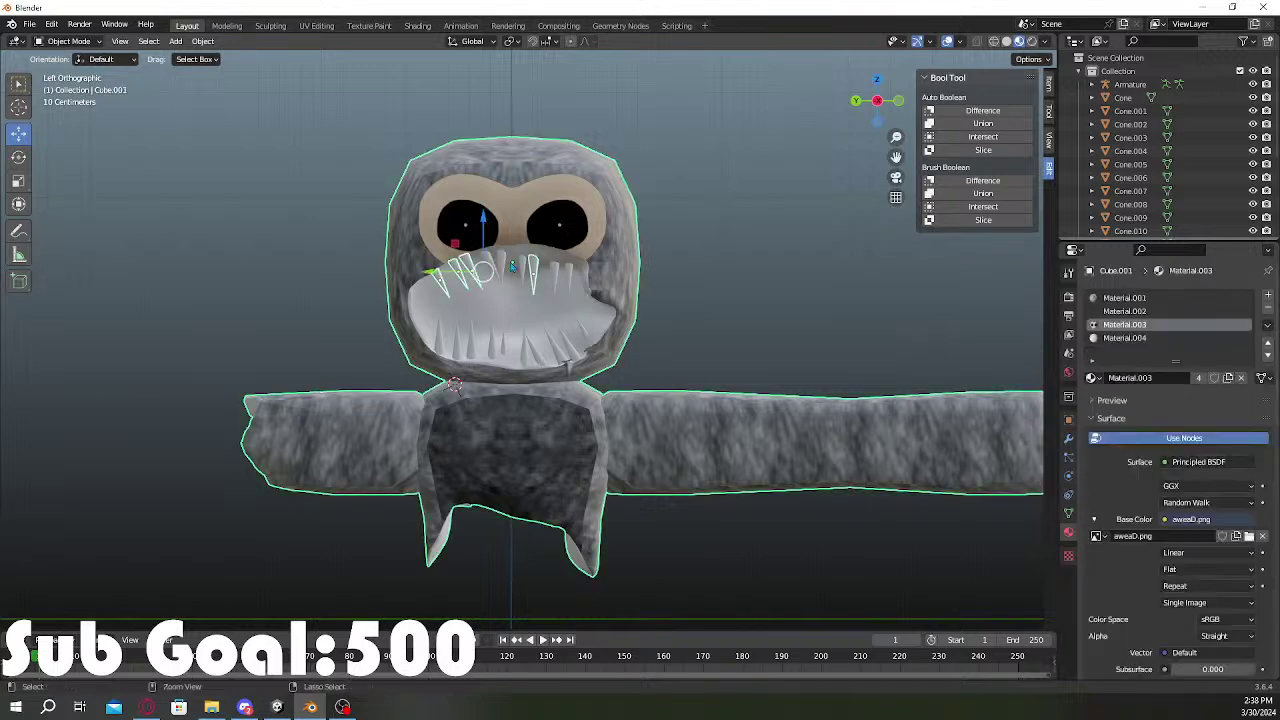
{"action": "left_click", "coordinate": [498, 264], "text": "shift"}
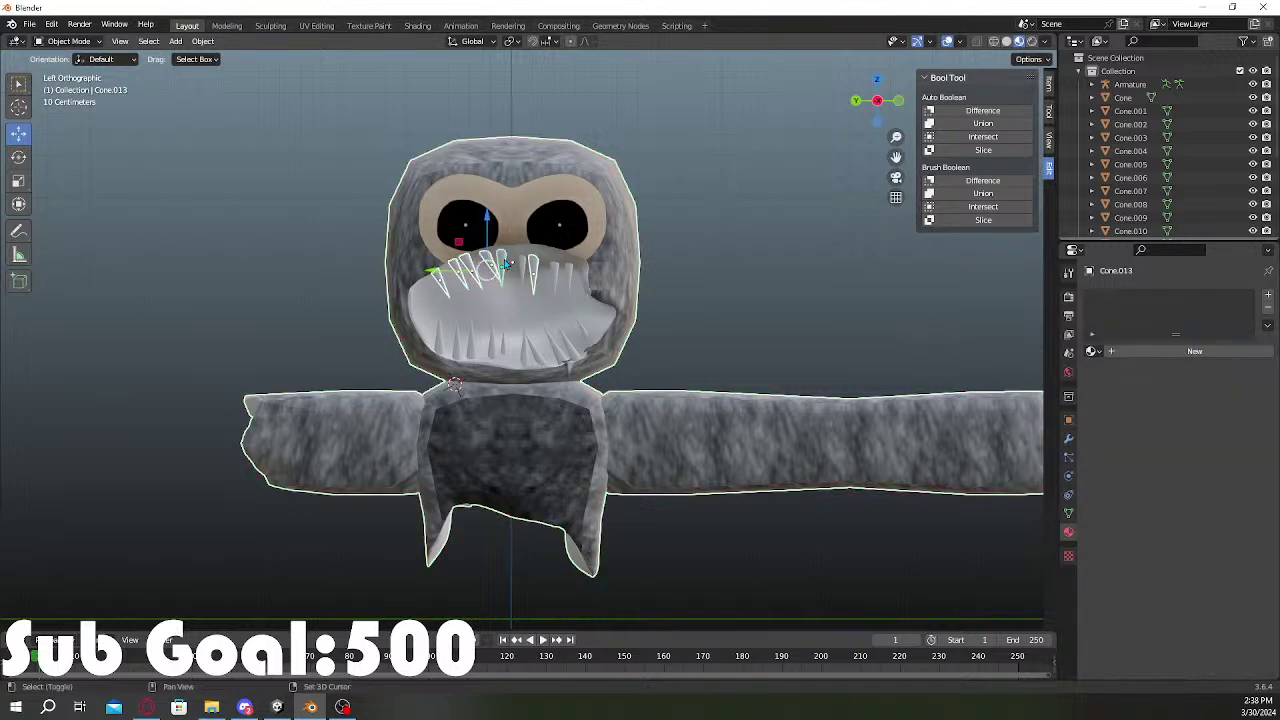
{"action": "scroll", "coordinate": [613, 266], "scroll_direction": "up", "scroll_amount": 5}
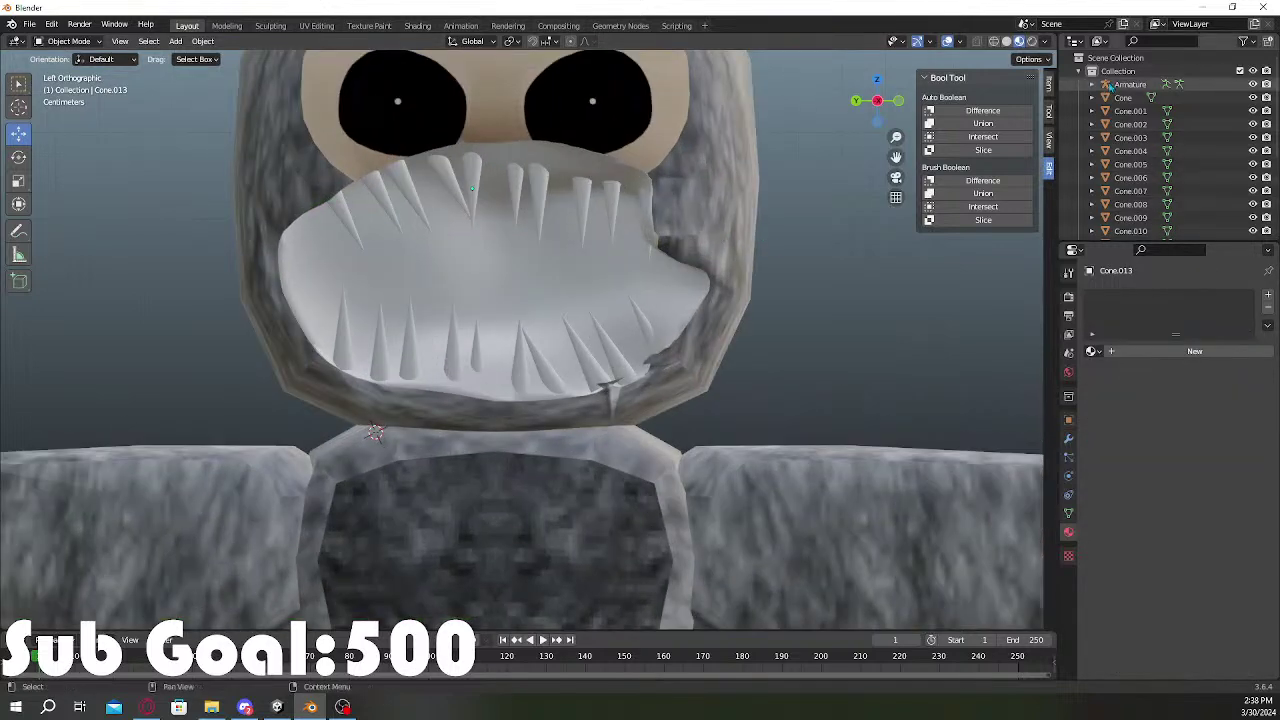
Step: Join all the cone teeth, from Cone to Cone.019, into a single object
{"action": "left_click", "coordinate": [1123, 98]}
{"action": "scroll", "coordinate": [1140, 160], "scroll_direction": "down", "scroll_amount": 4}
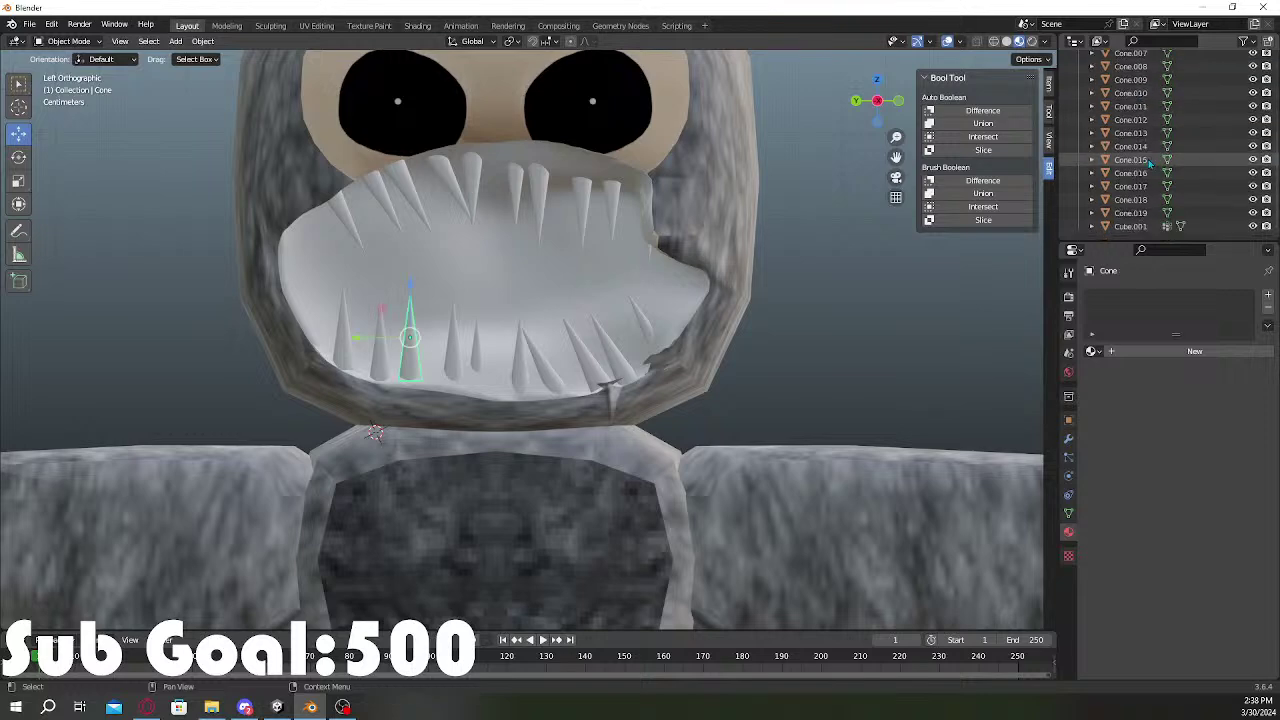
{"action": "left_click", "coordinate": [1150, 213], "text": "shift"}
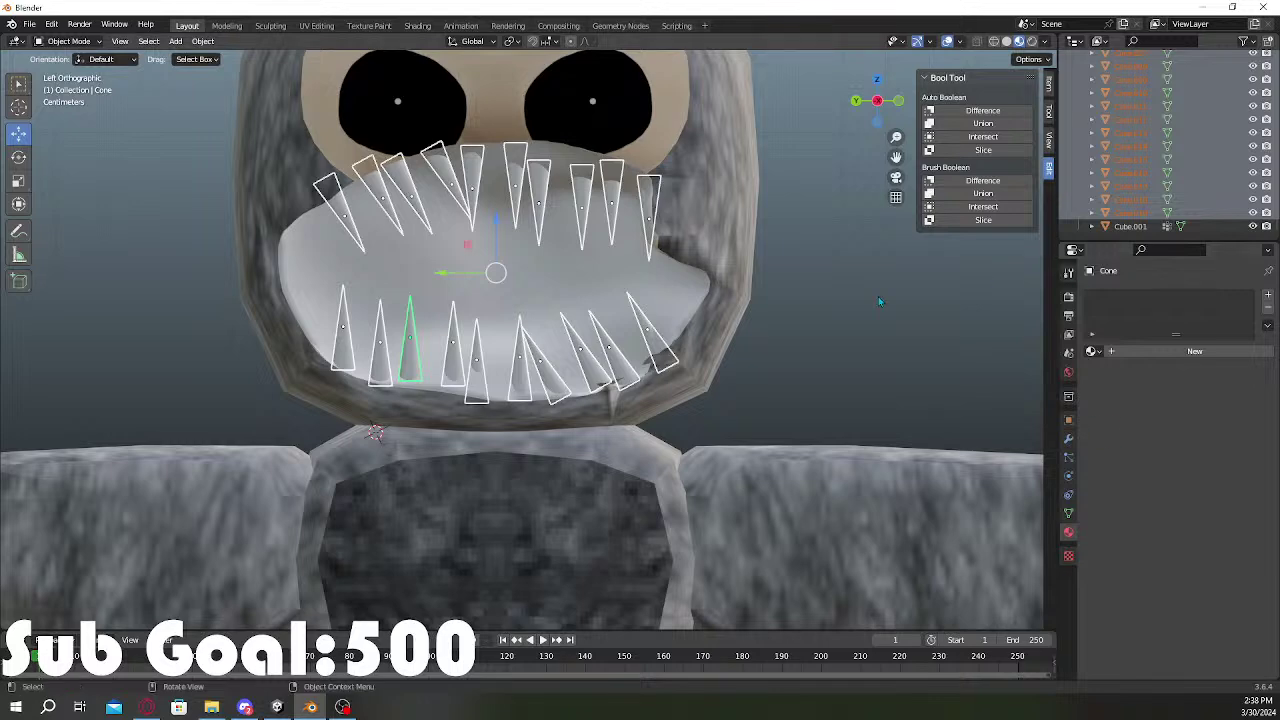
{"action": "key", "text": "ctrl+j"}
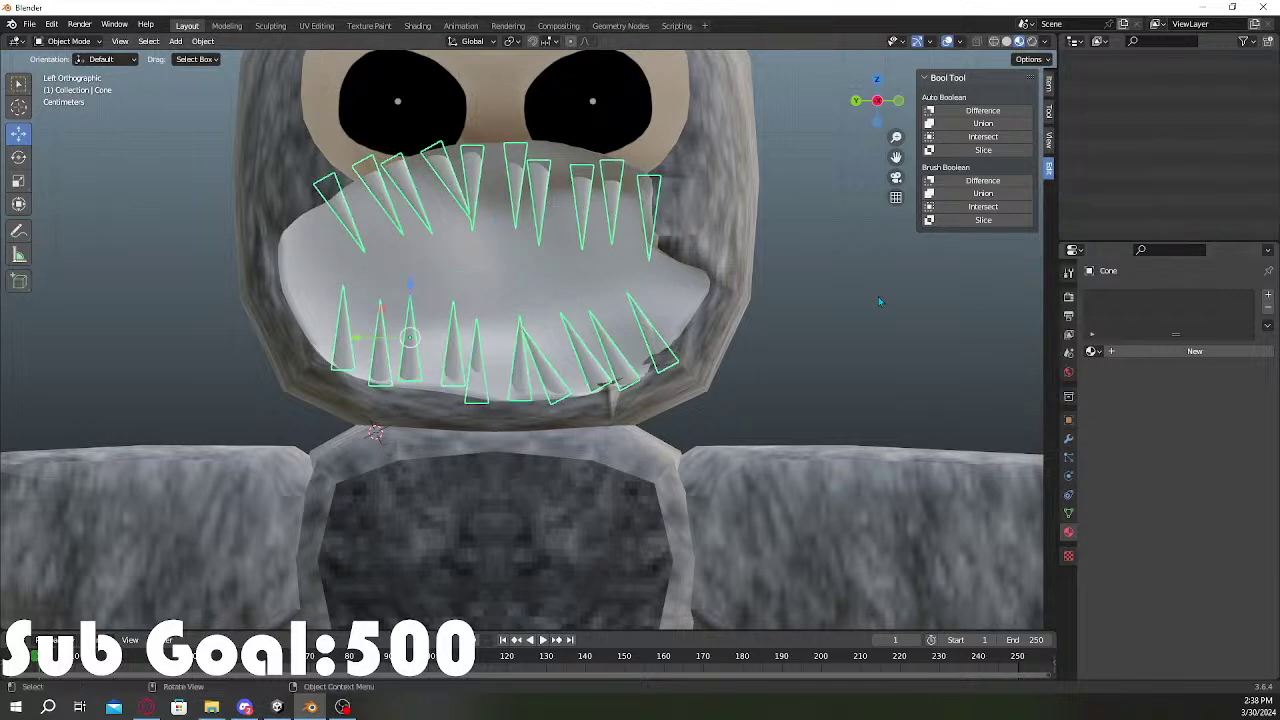
{"action": "left_click", "coordinate": [879, 300]}
{"action": "scroll", "coordinate": [743, 433], "scroll_direction": "down", "scroll_amount": 3}
{"action": "scroll", "coordinate": [743, 433], "scroll_direction": "down", "scroll_amount": 3}
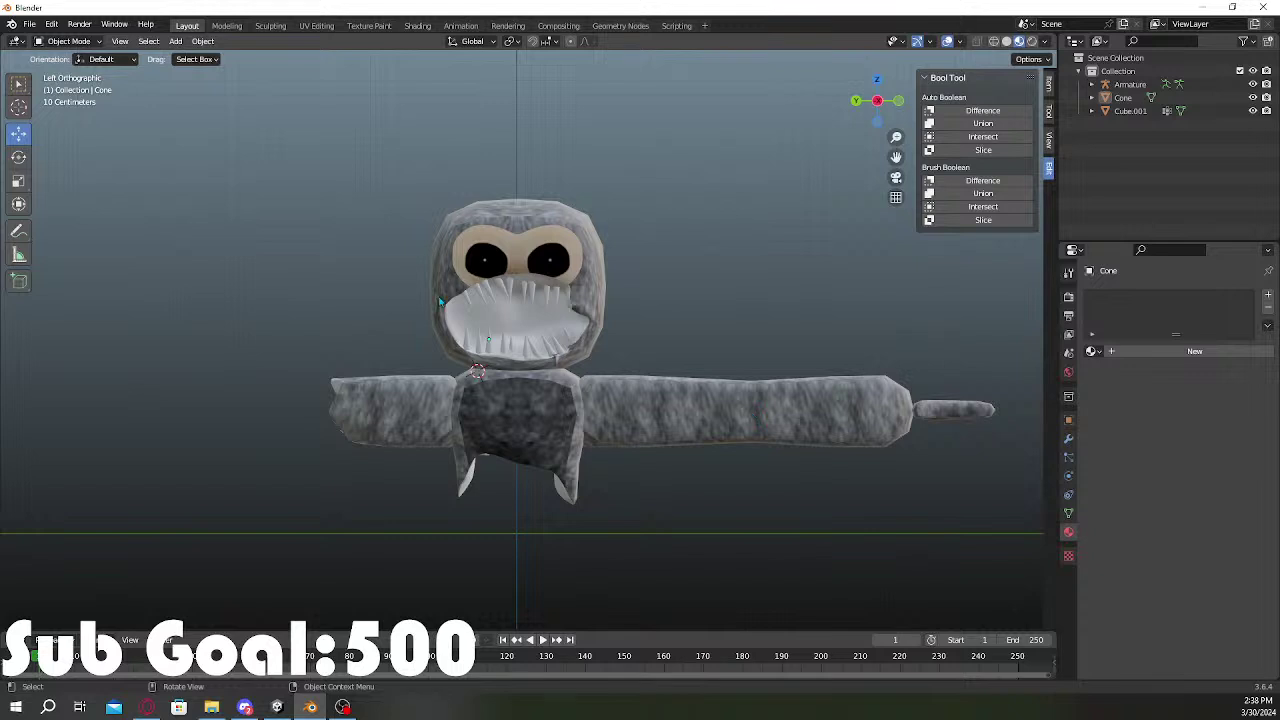
Step: Try to move the joined Cone teeth onto the Cube.001 body in the outliner, and clear the selection
{"action": "left_click", "coordinate": [1130, 111]}
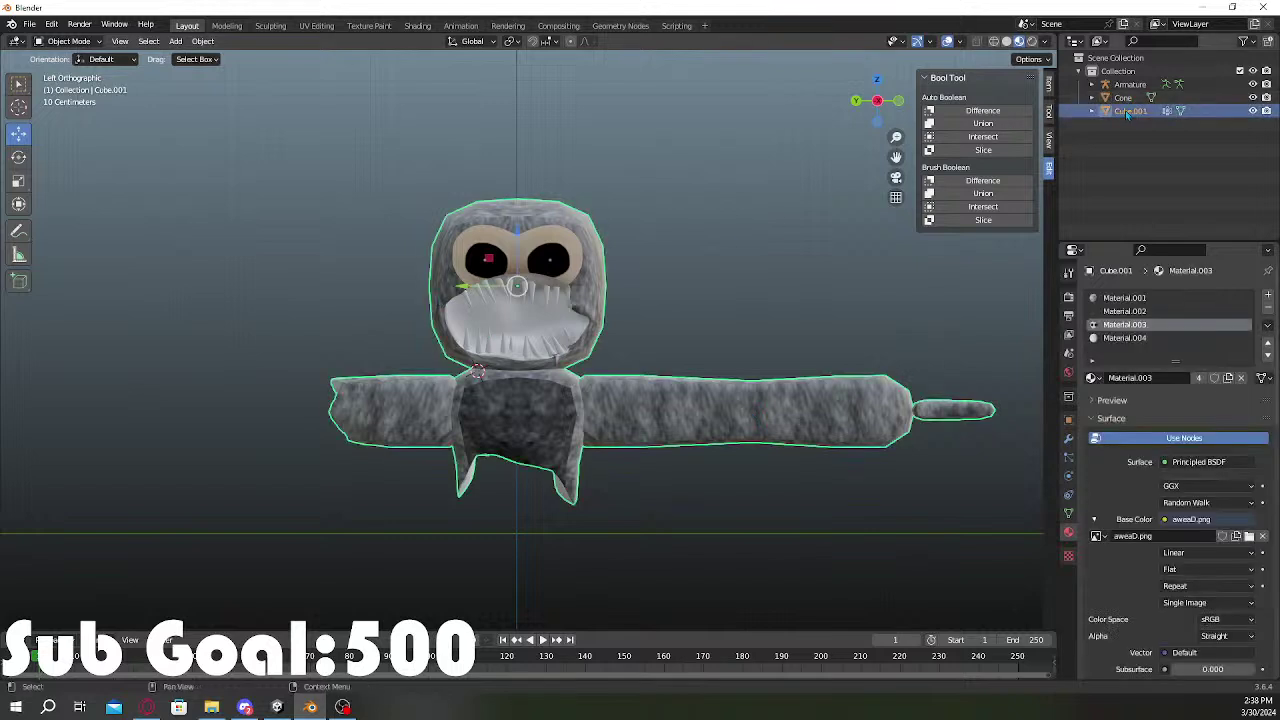
{"action": "left_click", "coordinate": [691, 247]}
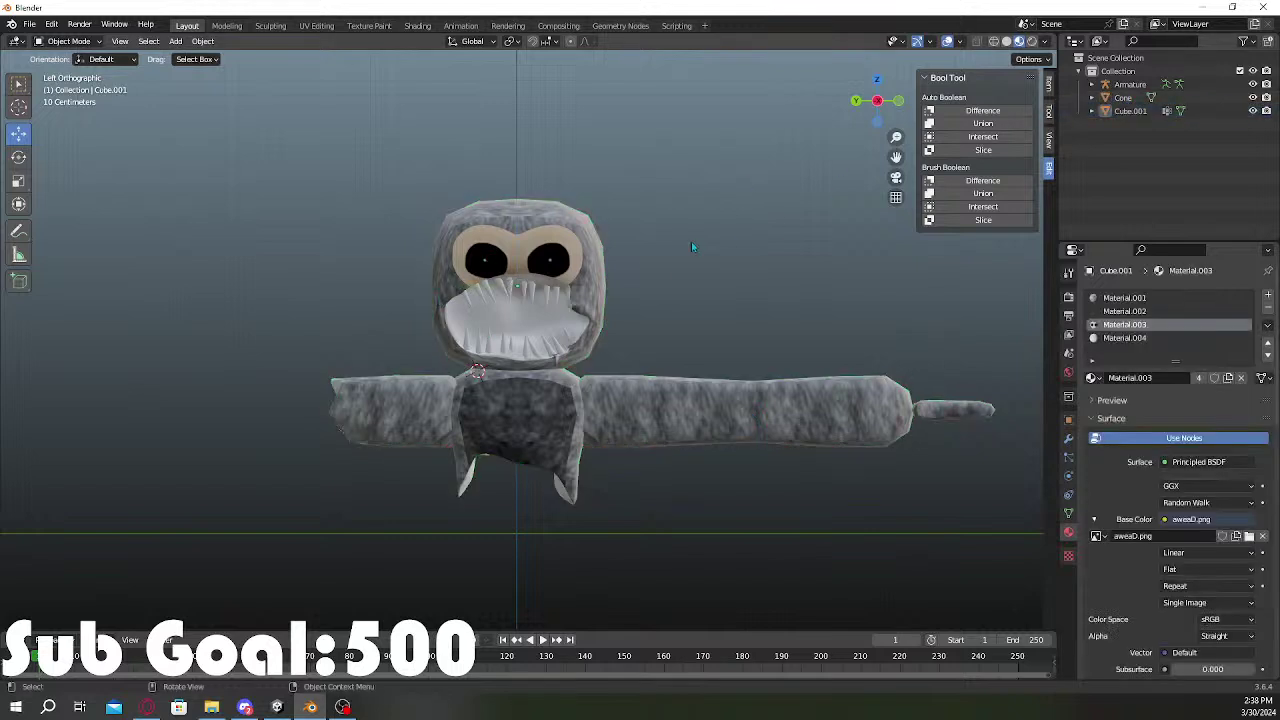
{"action": "left_click", "coordinate": [1126, 98]}
{"action": "left_click_drag", "start_coordinate": [1126, 98], "coordinate": [1130, 111]}
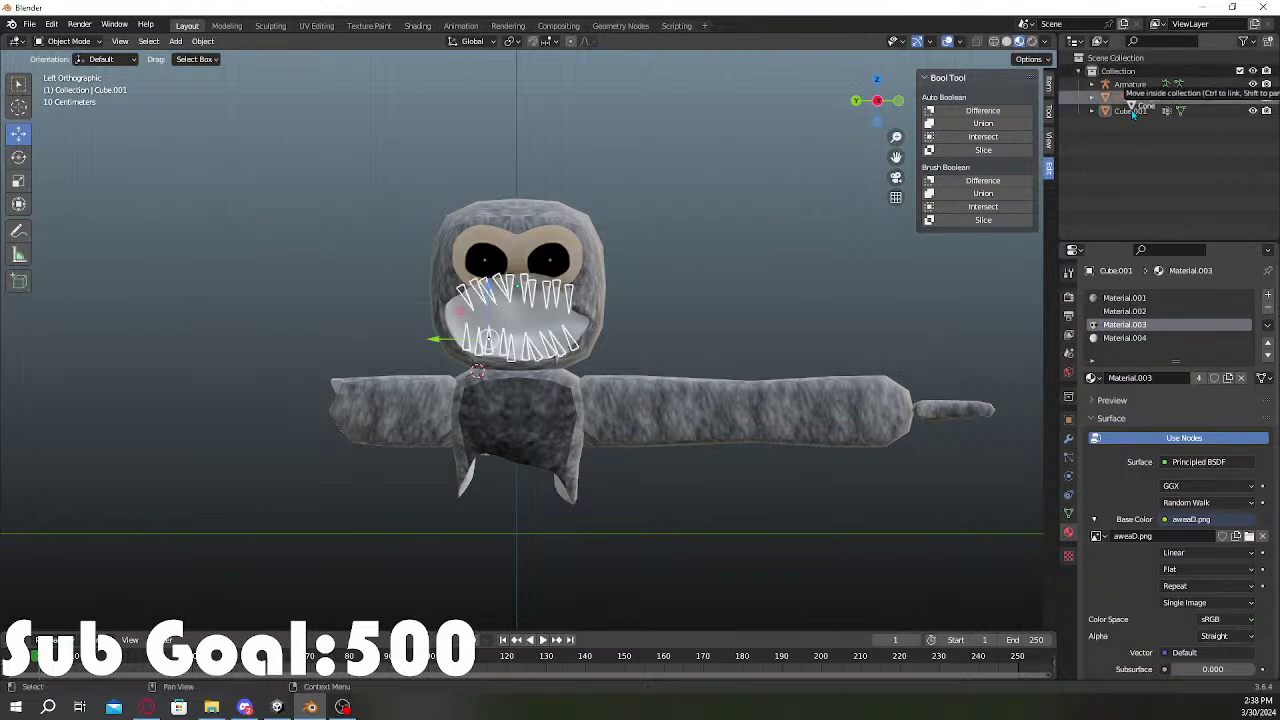
{"action": "left_click", "coordinate": [1130, 111]}
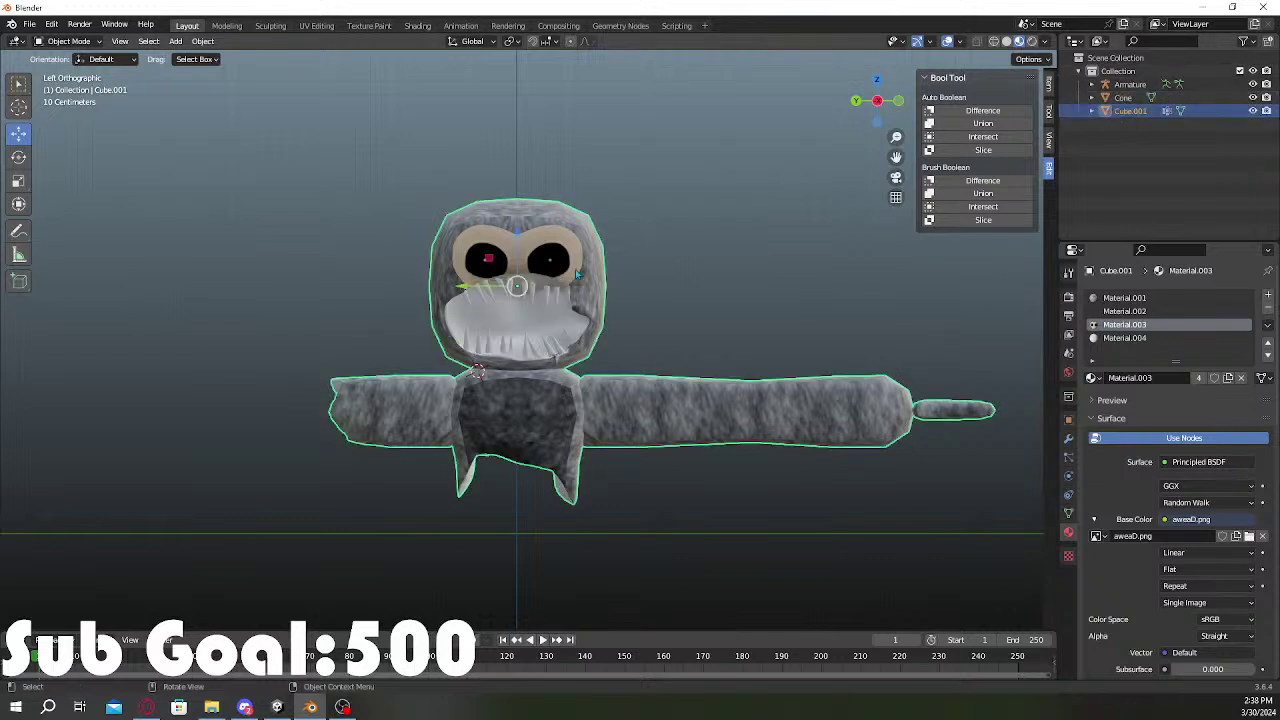
{"action": "left_click", "coordinate": [532, 298], "text": "shift"}
{"action": "left_click", "coordinate": [698, 270]}
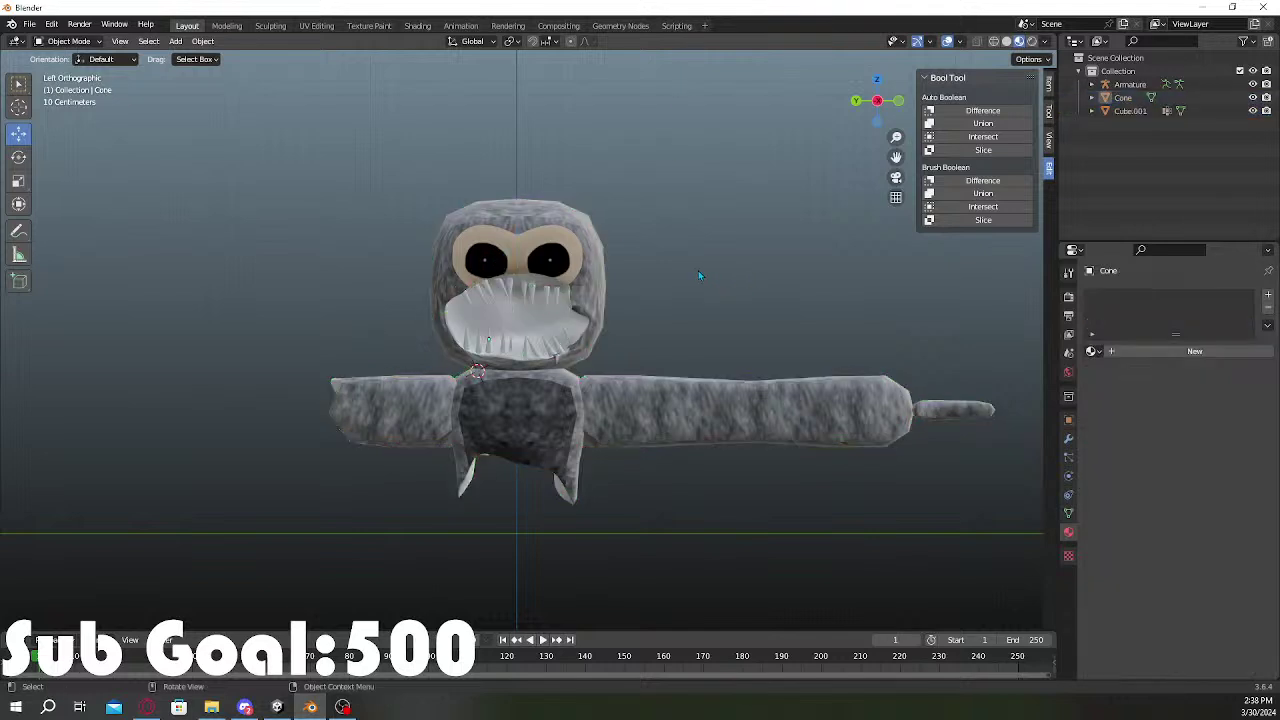
Step: Add an empty material slot to the joined Cone teeth
{"action": "left_click", "coordinate": [538, 300]}
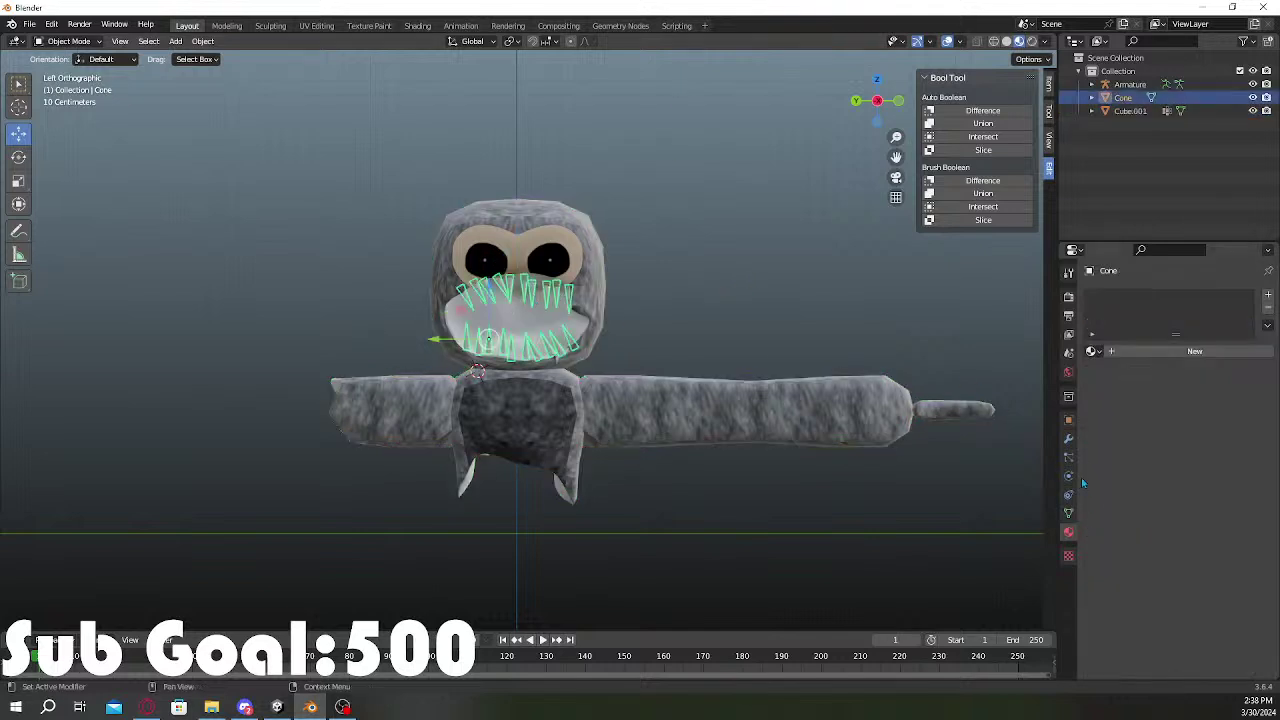
{"action": "left_click", "coordinate": [1267, 294]}
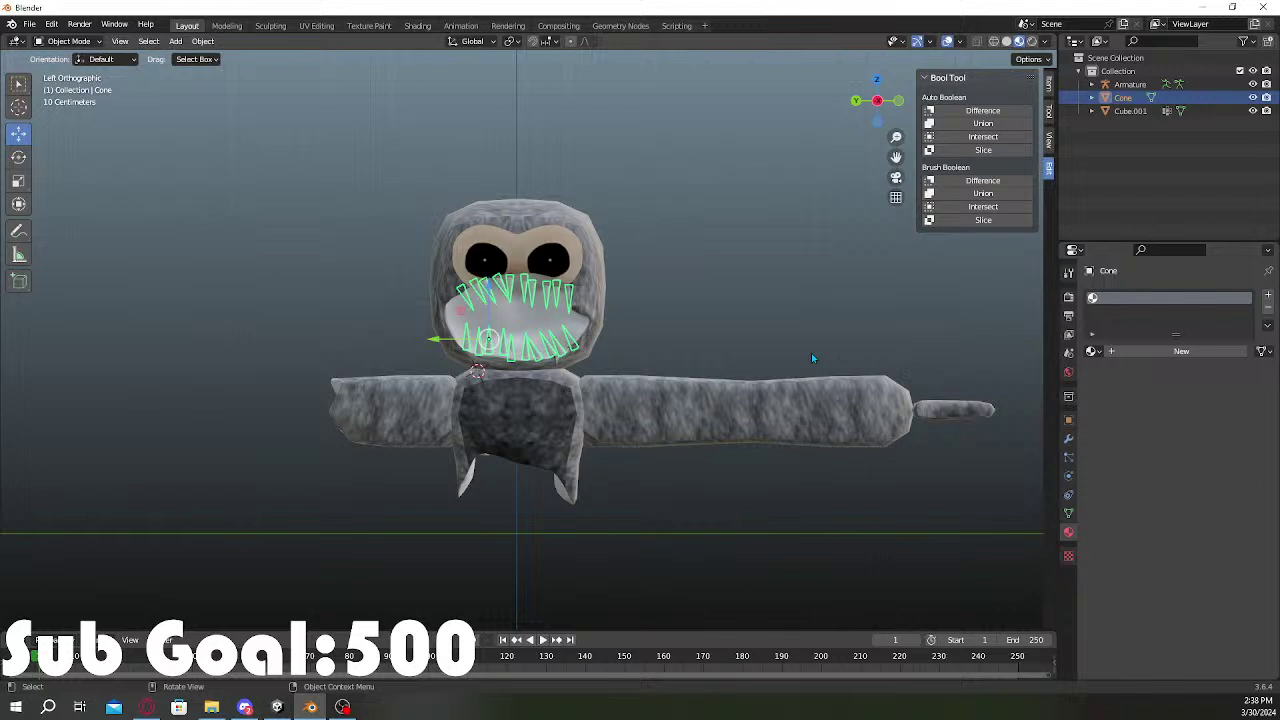
{"action": "left_click", "coordinate": [677, 262]}
Step: Select the Cone teeth together with the Cube.001 body, and reduce the selection to the body alone
{"action": "key", "text": "a"}
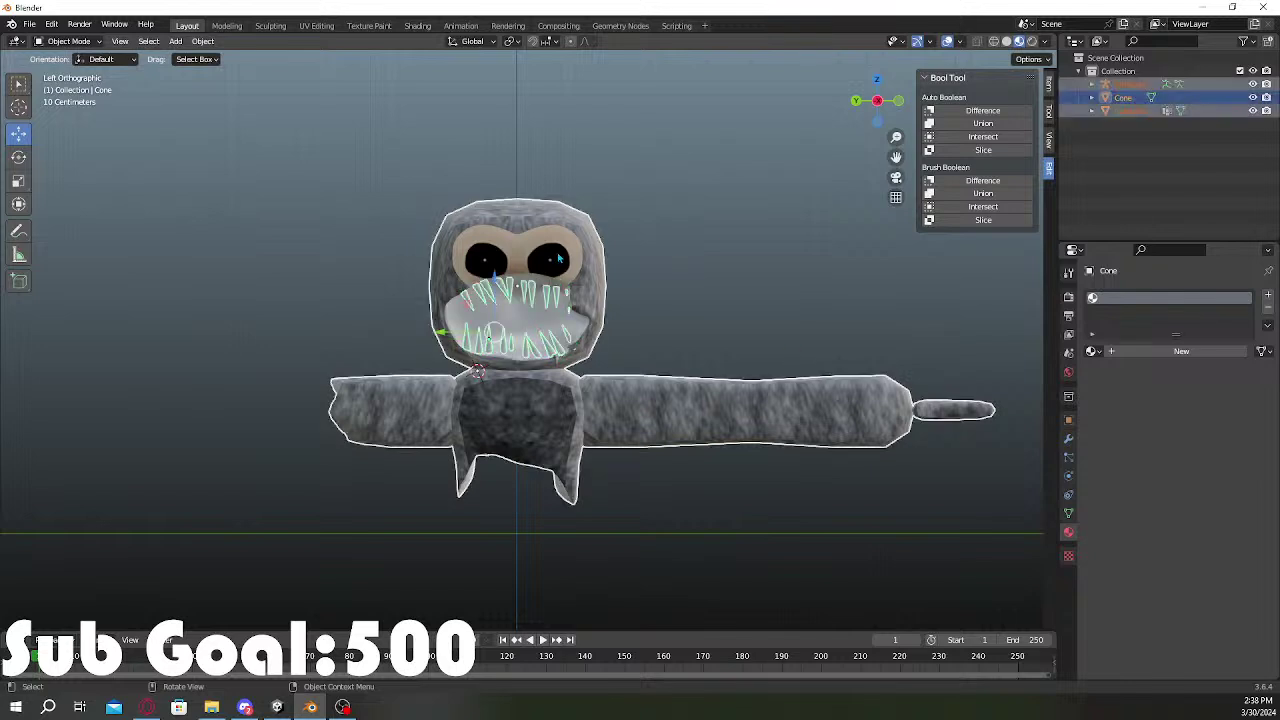
{"action": "left_click", "coordinate": [1120, 97]}
{"action": "left_click", "coordinate": [578, 222], "text": "shift"}
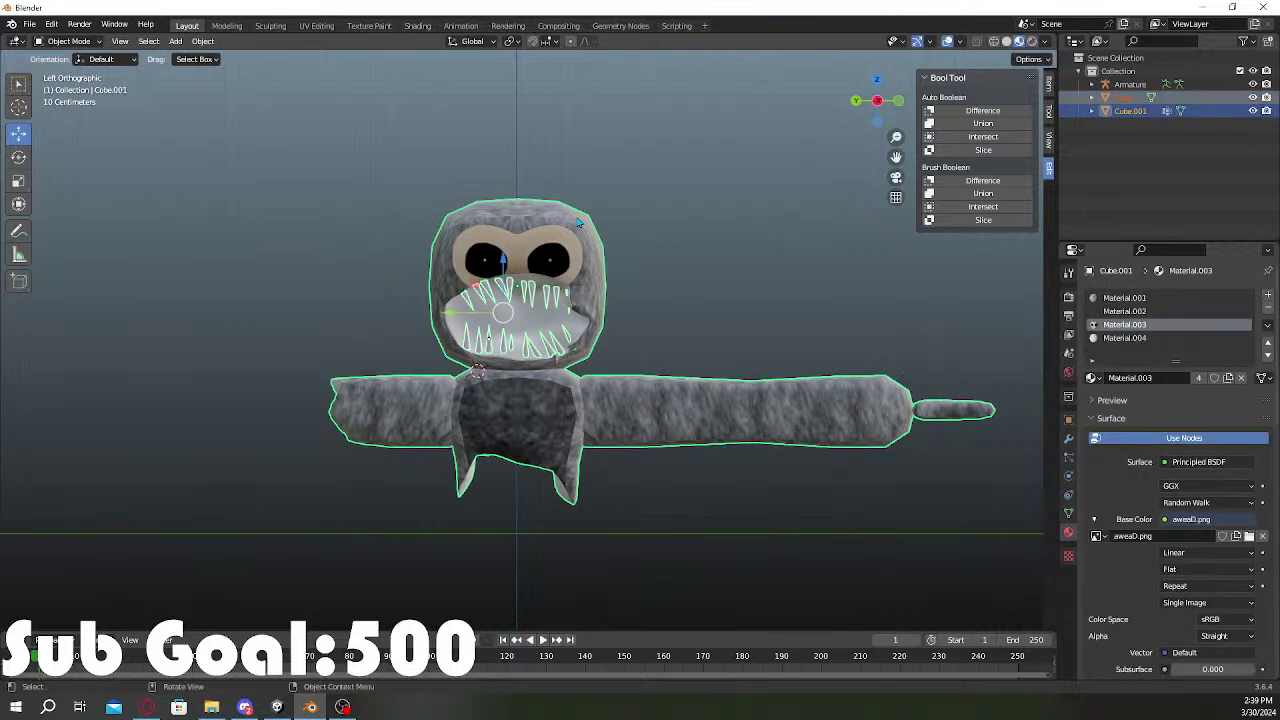
{"action": "left_click", "coordinate": [569, 264]}
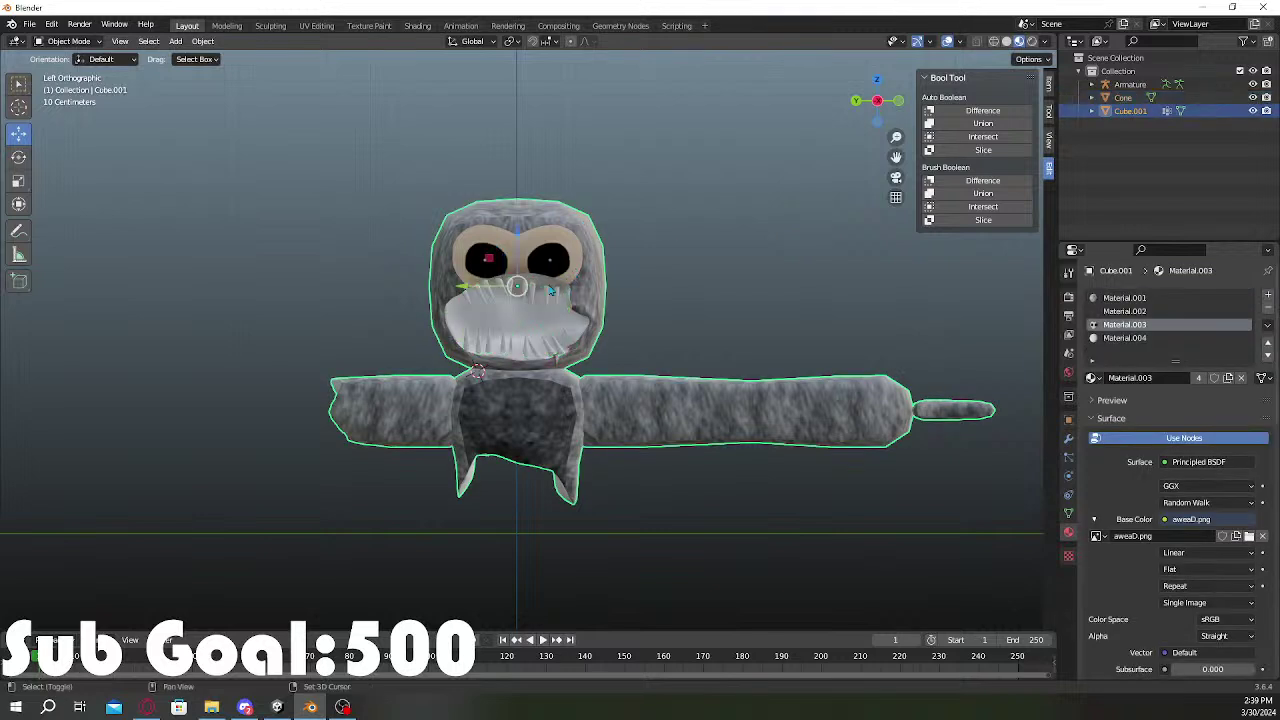
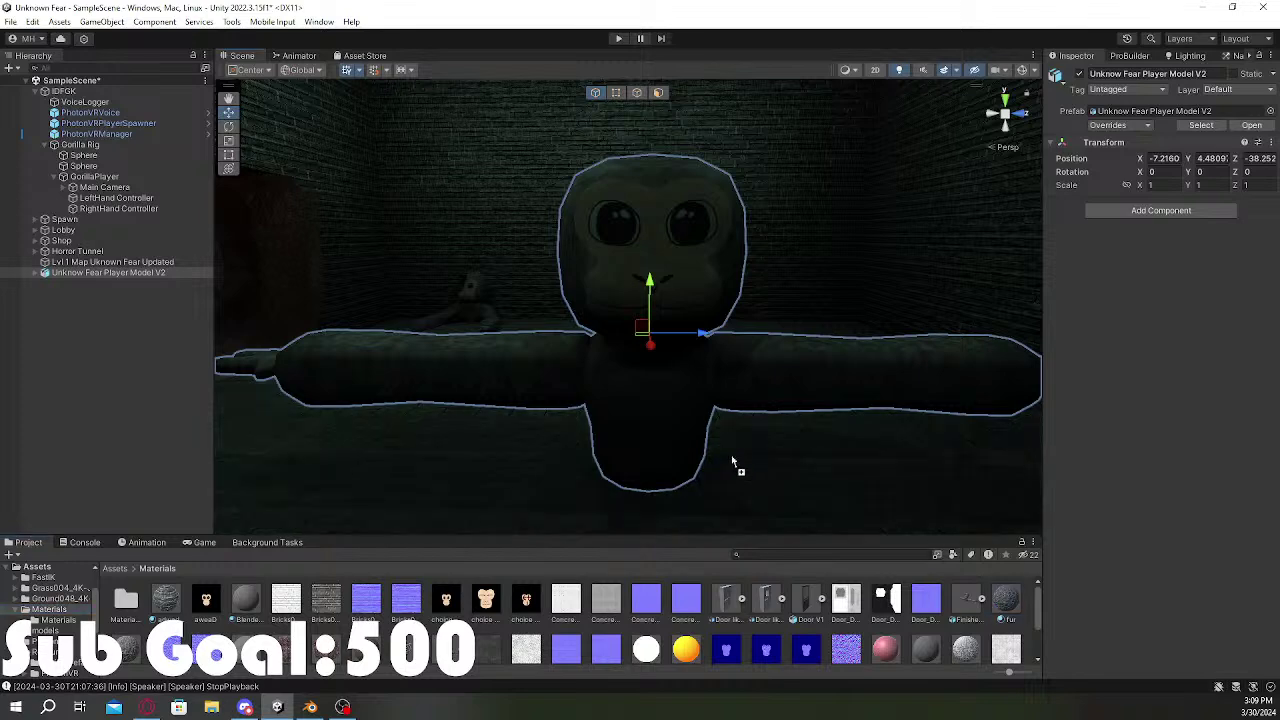
Step: In Unity, apply the fur2 material to the player model's arm in the scene
{"action": "scroll", "coordinate": [731, 463], "scroll_direction": "down", "scroll_amount": 2}
{"action": "scroll", "coordinate": [133, 597], "scroll_direction": "down", "scroll_amount": 2}
{"action": "left_click_drag", "start_coordinate": [131, 594], "coordinate": [448, 350]}
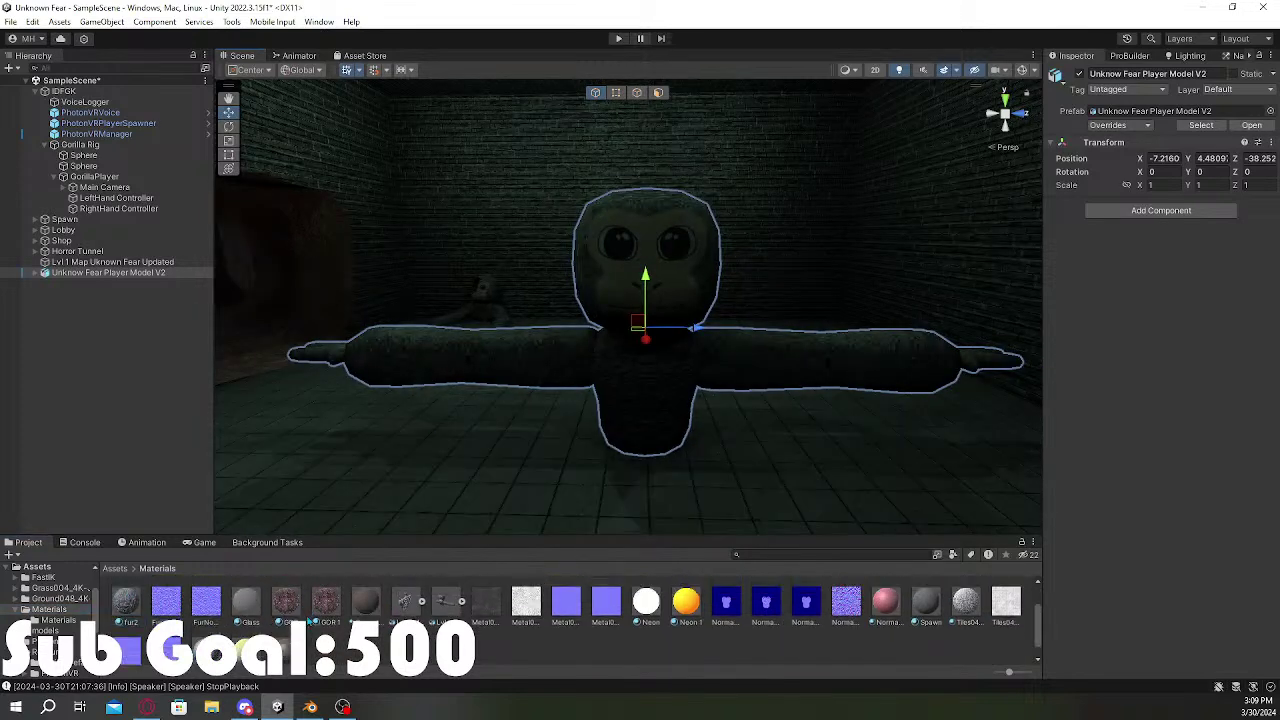
Step: Look through the Materials folder's assets and open its nested Materials subfolder
{"action": "scroll", "coordinate": [316, 620], "scroll_direction": "up", "scroll_amount": 2}
{"action": "scroll", "coordinate": [485, 602], "scroll_direction": "down", "scroll_amount": 1}
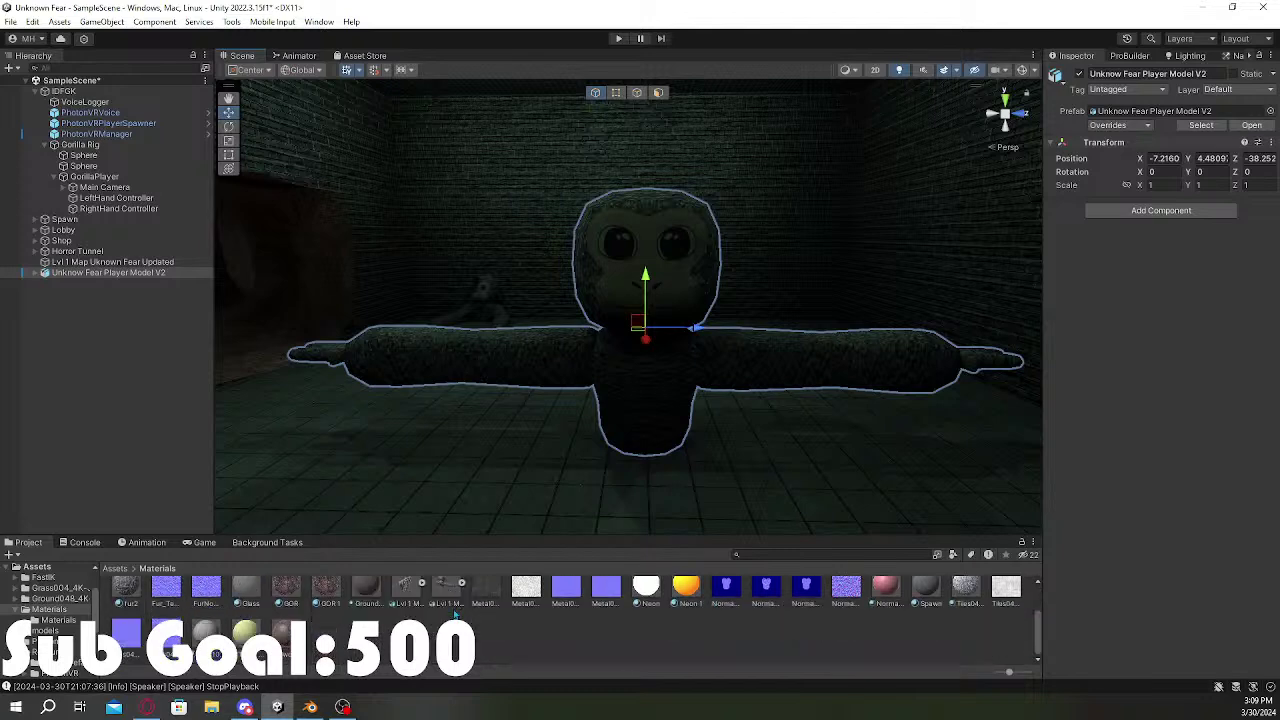
{"action": "scroll", "coordinate": [456, 613], "scroll_direction": "up", "scroll_amount": 1}
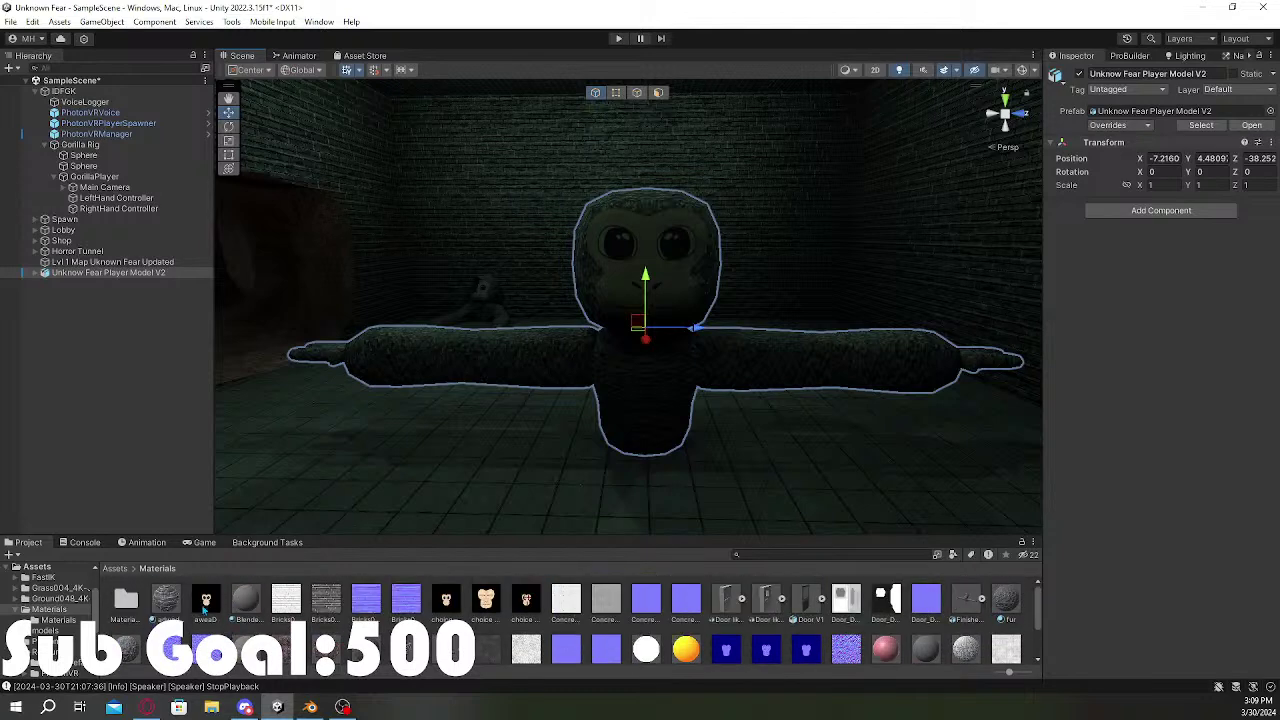
{"action": "double_click", "coordinate": [126, 600]}
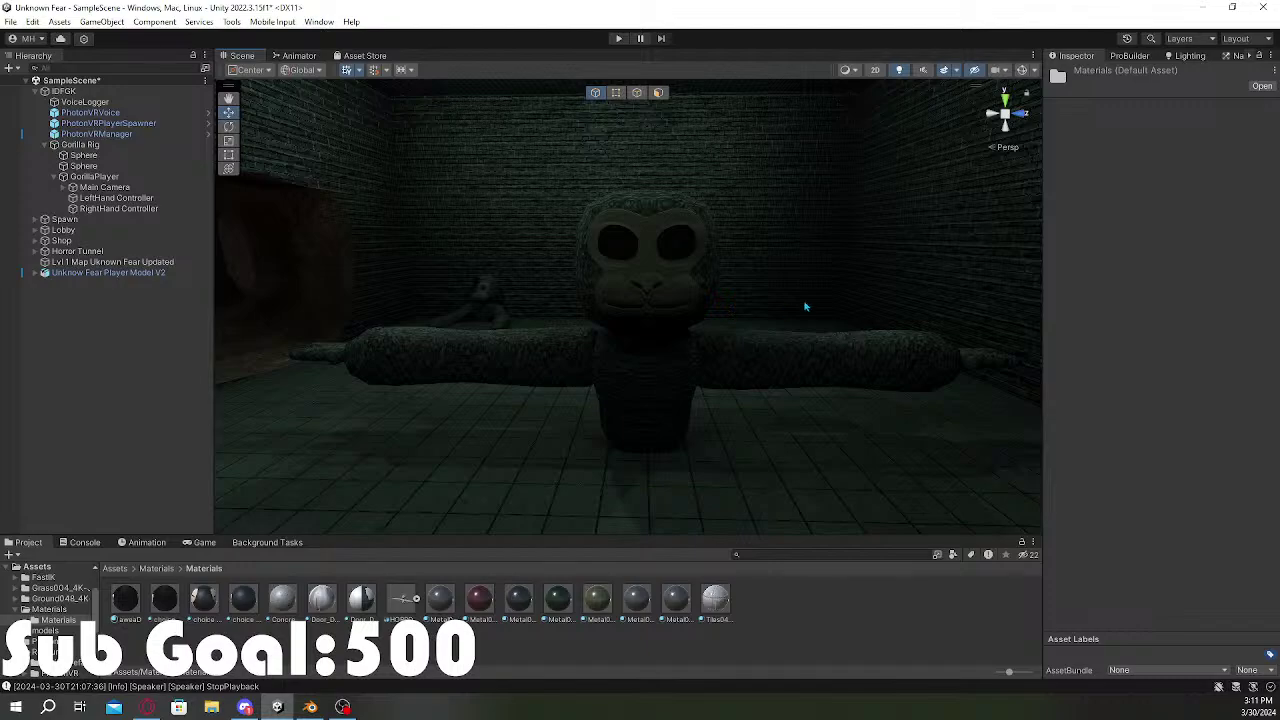
Step: Unpack the Unknow Fear Player Model V2 prefab instance in the scene
{"action": "key", "text": "s"}
{"action": "mouse_move", "coordinate": [806, 304]}
{"action": "right_mouse_down"}
{"action": "mouse_move", "coordinate": [794, 337]}
{"action": "mouse_move", "coordinate": [797, 291]}
{"action": "mouse_move", "coordinate": [777, 289]}
{"action": "mouse_move", "coordinate": [904, 270]}
{"action": "mouse_move", "coordinate": [769, 169]}
{"action": "mouse_move", "coordinate": [537, 289]}
{"action": "mouse_move", "coordinate": [218, 293]}
{"action": "mouse_move", "coordinate": [169, 314]}
{"action": "mouse_move", "coordinate": [119, 422]}
{"action": "mouse_move", "coordinate": [108, 363]}
{"action": "mouse_move", "coordinate": [58, 398]}
{"action": "mouse_move", "coordinate": [62, 382]}
{"action": "mouse_move", "coordinate": [48, 376]}
{"action": "mouse_move", "coordinate": [420, 200]}
{"action": "mouse_move", "coordinate": [672, 140]}
{"action": "mouse_move", "coordinate": [985, 320]}
{"action": "mouse_move", "coordinate": [1205, 300]}
{"action": "mouse_move", "coordinate": [115, 392]}
{"action": "mouse_move", "coordinate": [205, 343]}
{"action": "mouse_move", "coordinate": [118, 251]}
{"action": "mouse_move", "coordinate": [458, 269]}
{"action": "mouse_move", "coordinate": [451, 243]}
{"action": "mouse_move", "coordinate": [529, 220]}
{"action": "mouse_move", "coordinate": [756, 302]}
{"action": "mouse_move", "coordinate": [754, 380]}
{"action": "mouse_move", "coordinate": [786, 312]}
{"action": "right_mouse_up"}
{"action": "right_click", "coordinate": [118, 271]}
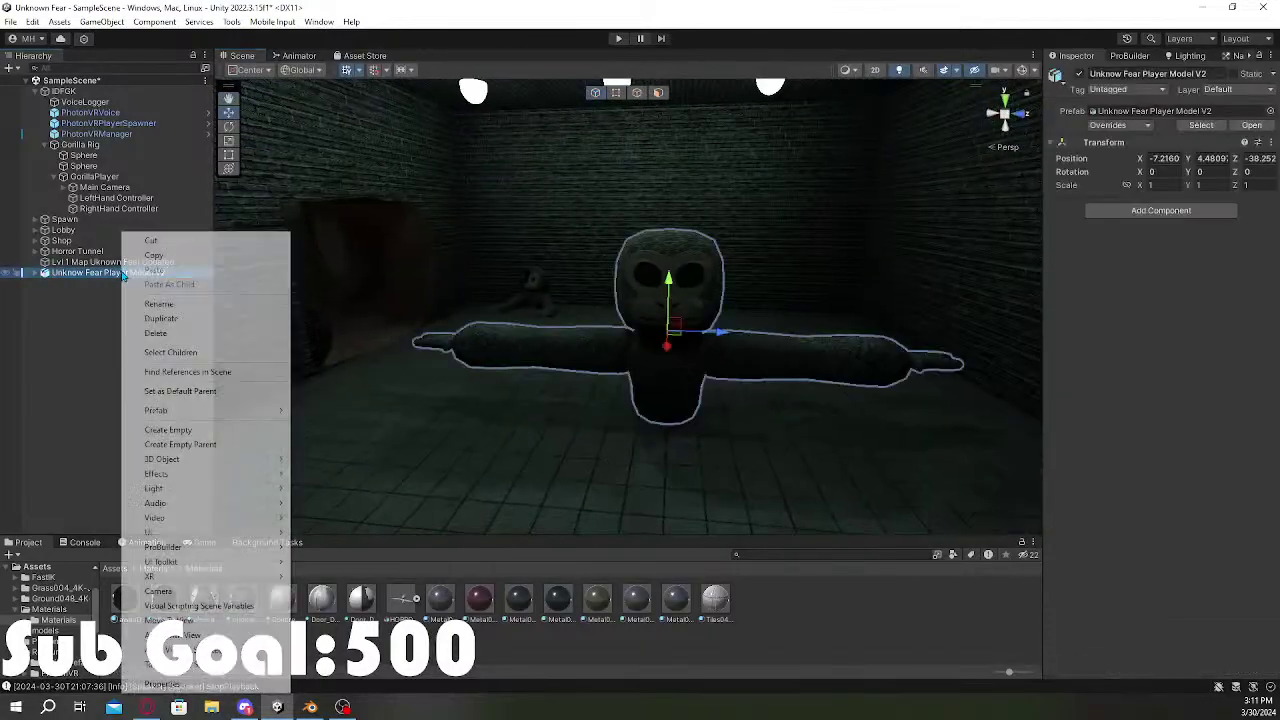
{"action": "mouse_move", "coordinate": [180, 412]}
{"action": "left_click", "coordinate": [363, 500]}
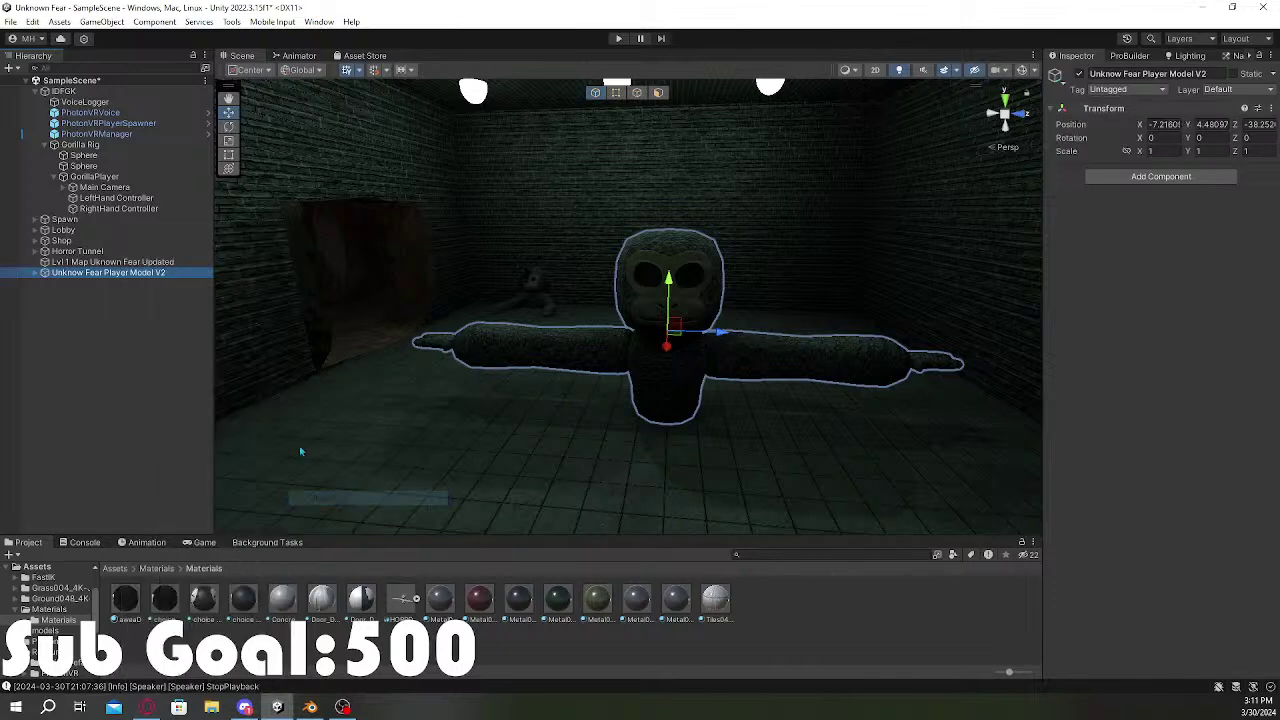
Step: Rename the unpacked player model as Lvl 1 Monster
{"action": "left_click", "coordinate": [1222, 78]}
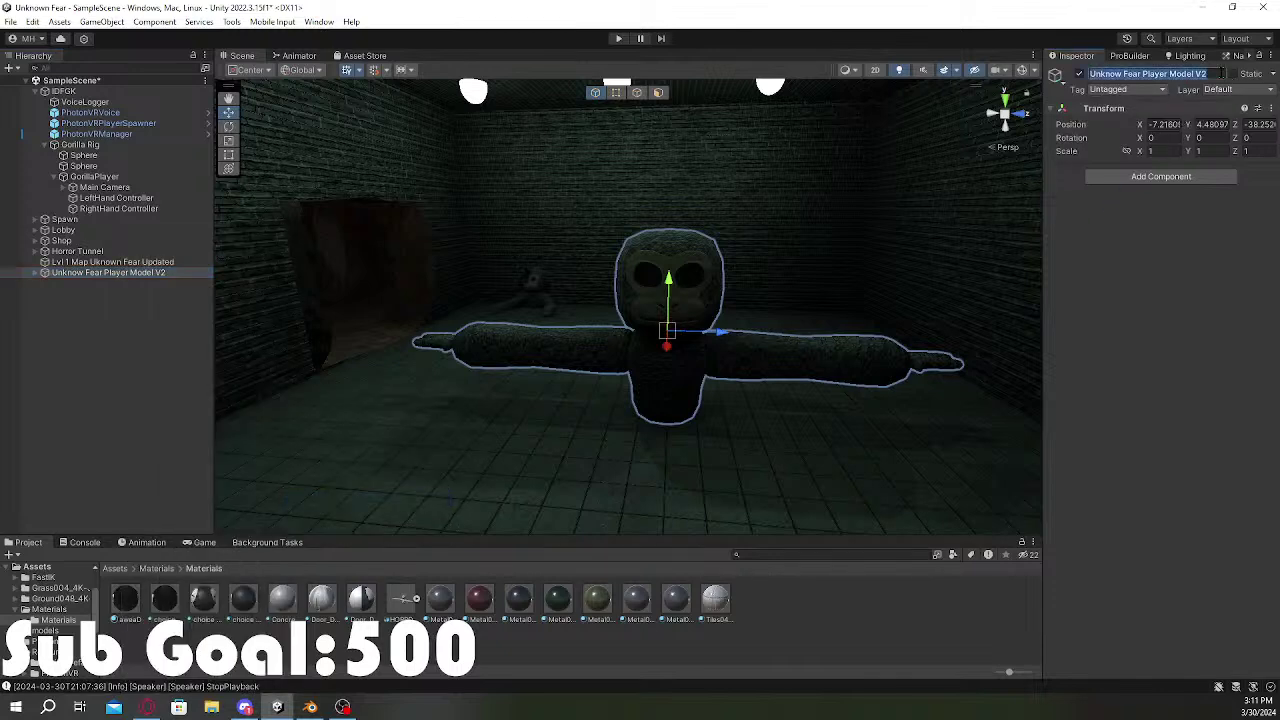
{"action": "type", "text": "Lvl1"}
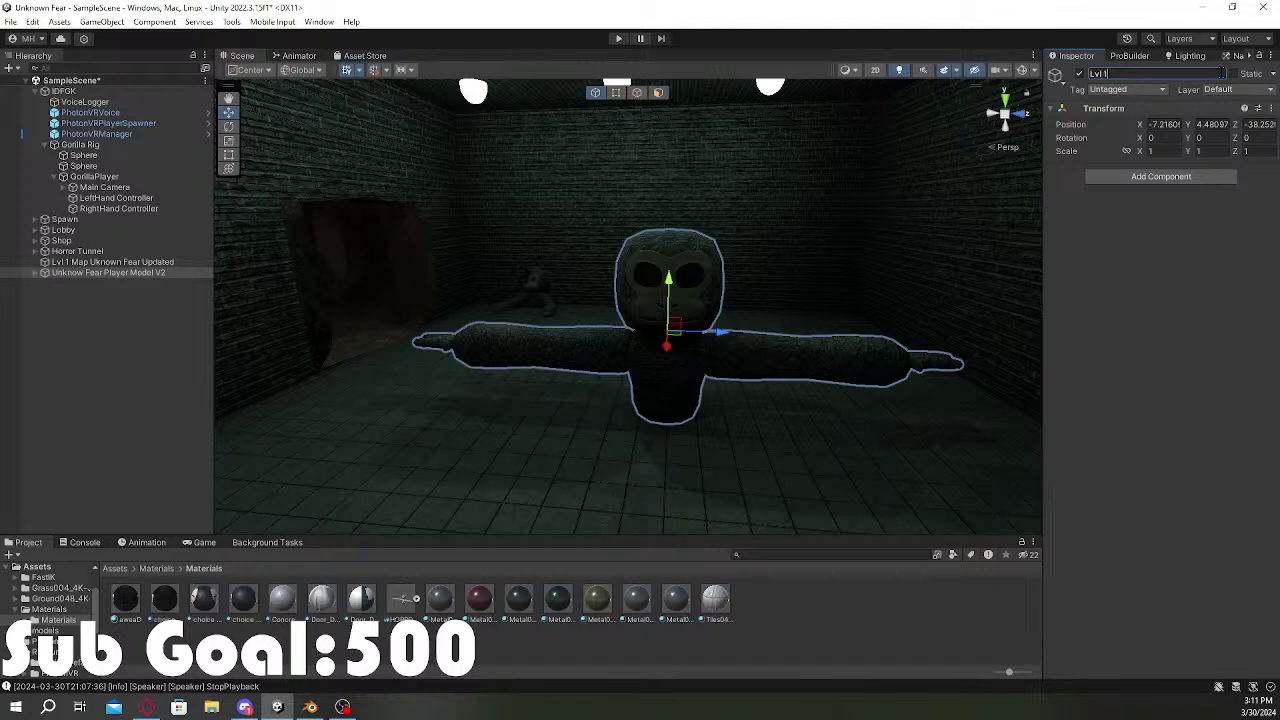
{"action": "type", "text": " Monster"}
{"action": "key", "text": "Return"}
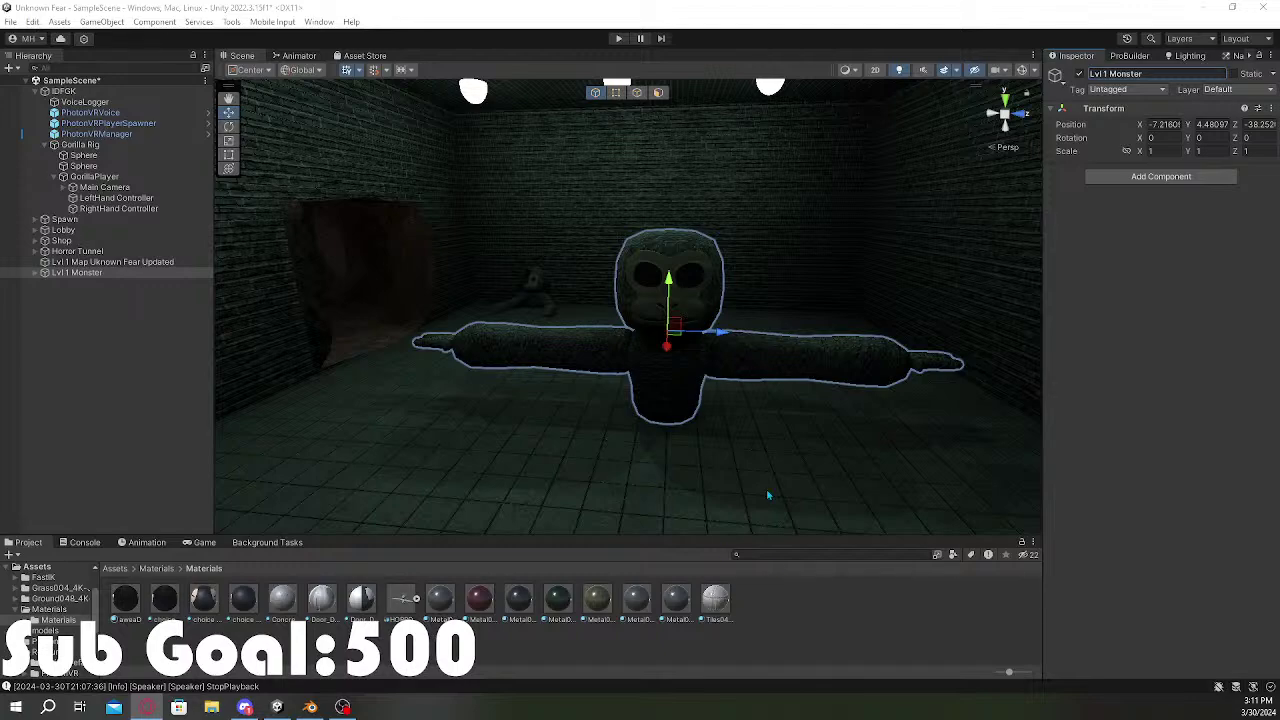
{"action": "key", "text": "w"}
{"action": "right_click_drag", "start_coordinate": [655, 322], "coordinate": [772, 439]}
{"action": "key", "text": "w"}
{"action": "key", "text": "s"}
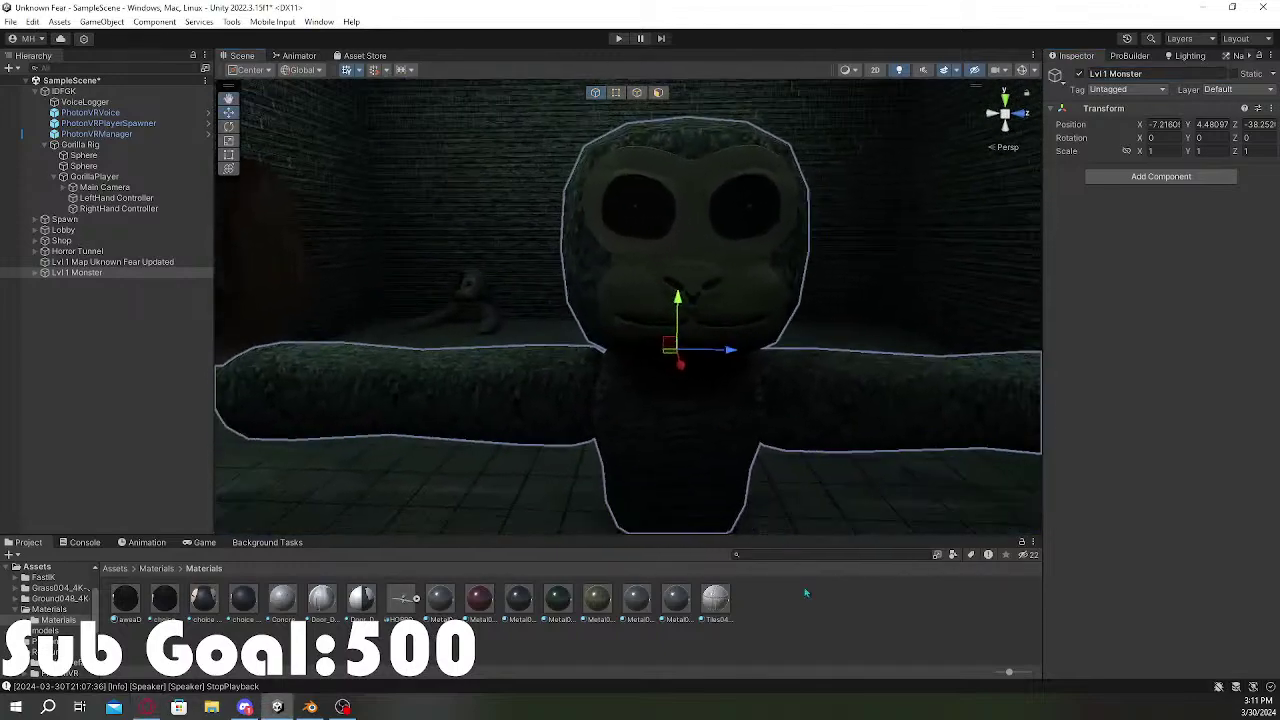
{"action": "left_click", "coordinate": [804, 587]}
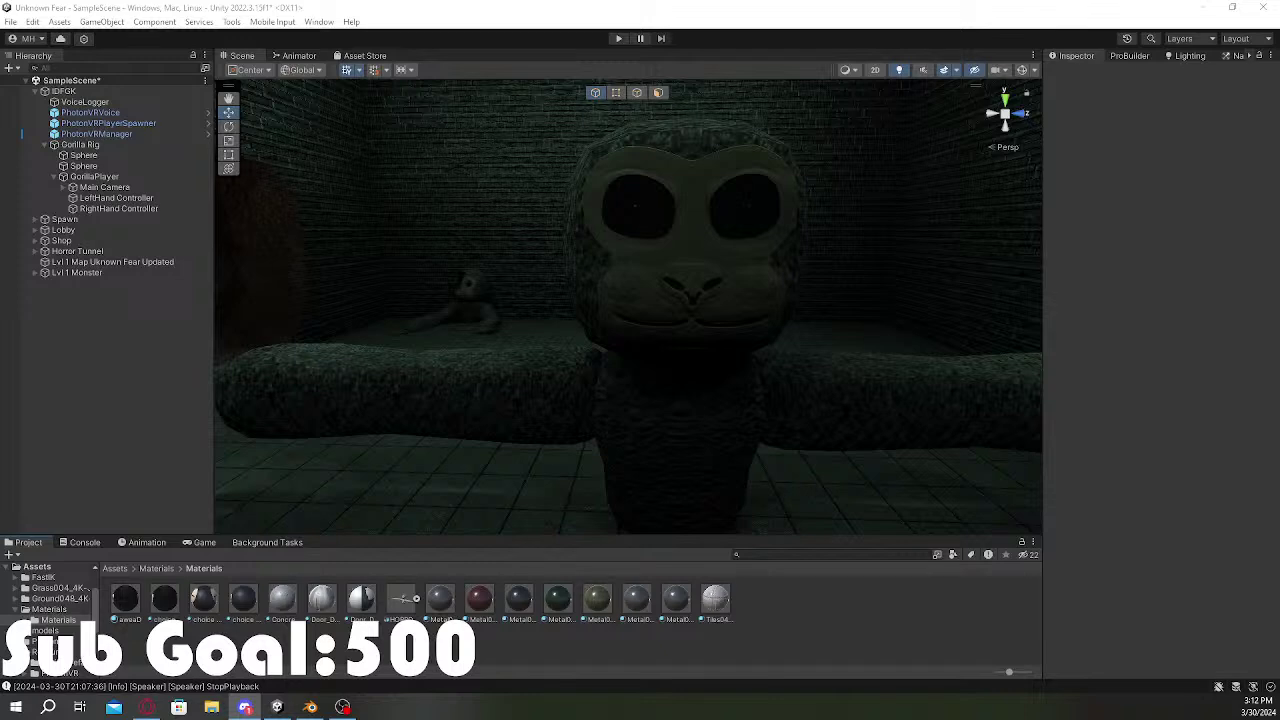
{"action": "right_click_drag", "start_coordinate": [828, 351], "coordinate": [571, 357]}
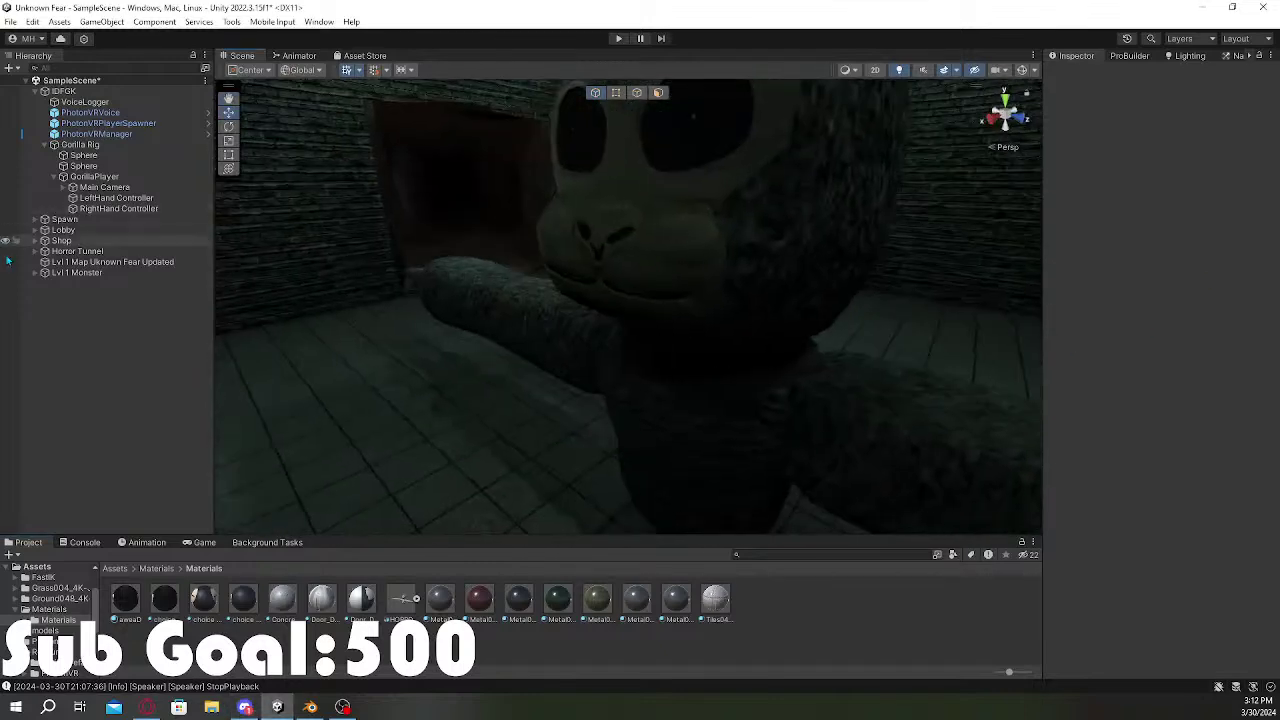
Step: Make Lvl 1 Monster a child of the Lvl 1 Map Uknown Fear Updated object
{"action": "left_click", "coordinate": [88, 275]}
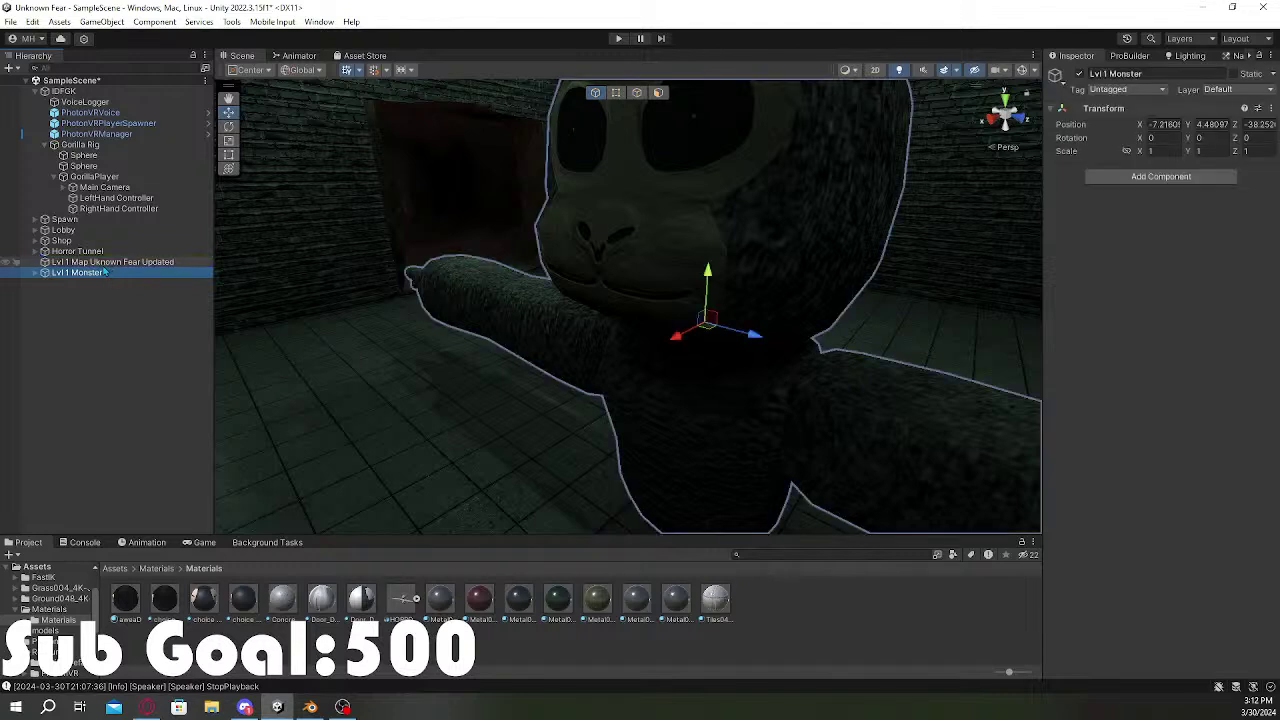
{"action": "left_click_drag", "start_coordinate": [88, 279], "coordinate": [108, 263]}
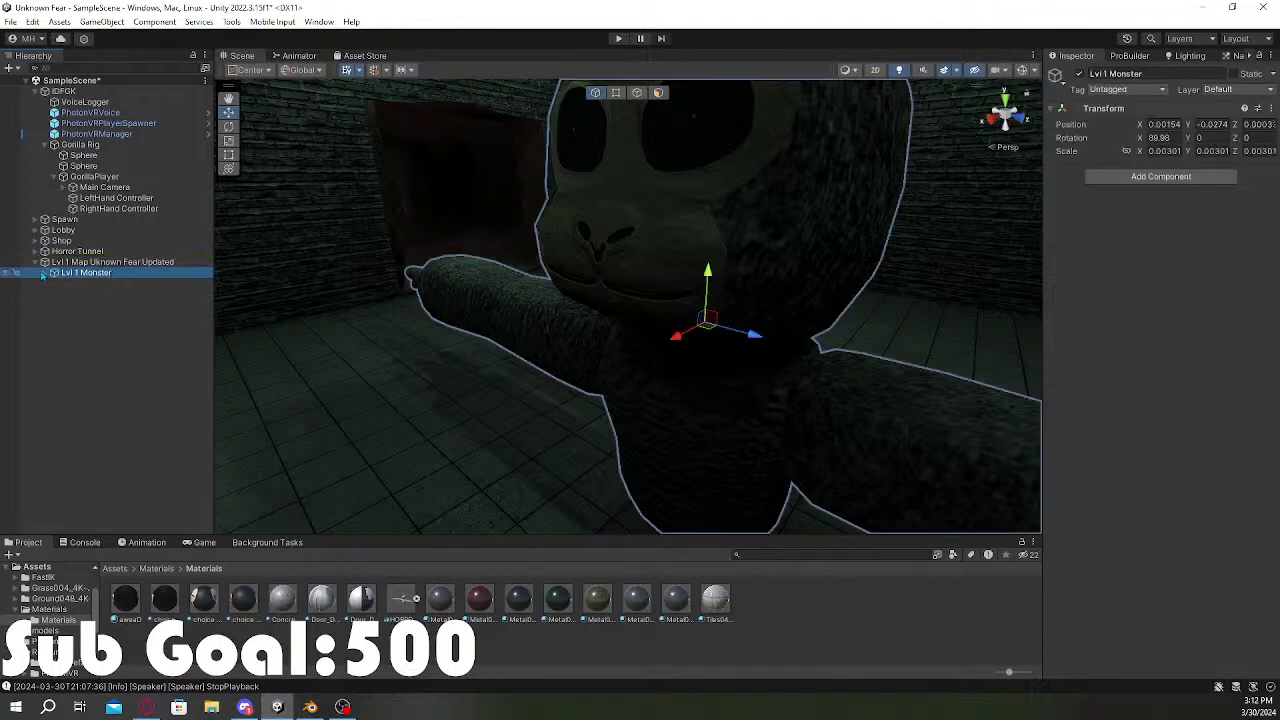
{"action": "left_click", "coordinate": [44, 273]}
{"action": "left_click", "coordinate": [45, 273]}
{"action": "left_click", "coordinate": [62, 279]}
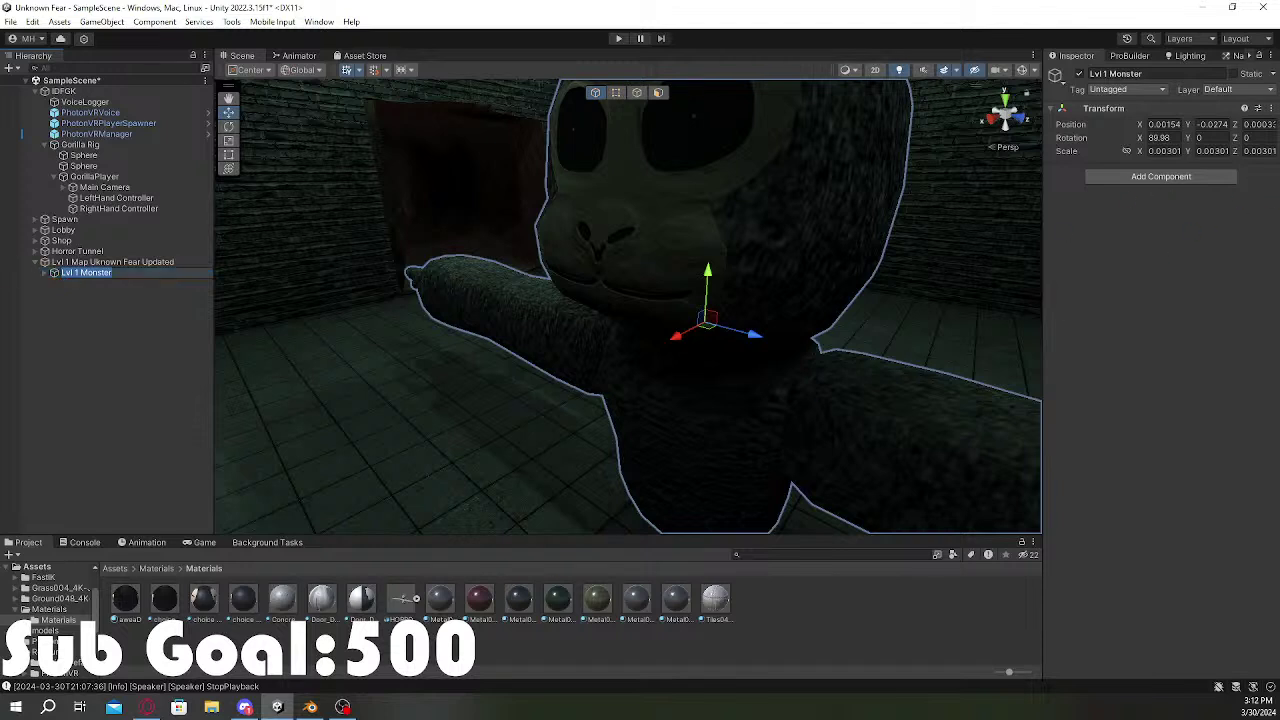
Step: Open the project's Scripts folder and view the Advanced RGB Color Change script, leaving nothing selected
{"action": "scroll", "coordinate": [50, 610], "scroll_direction": "down", "scroll_amount": 4}
{"action": "left_click", "coordinate": [45, 596]}
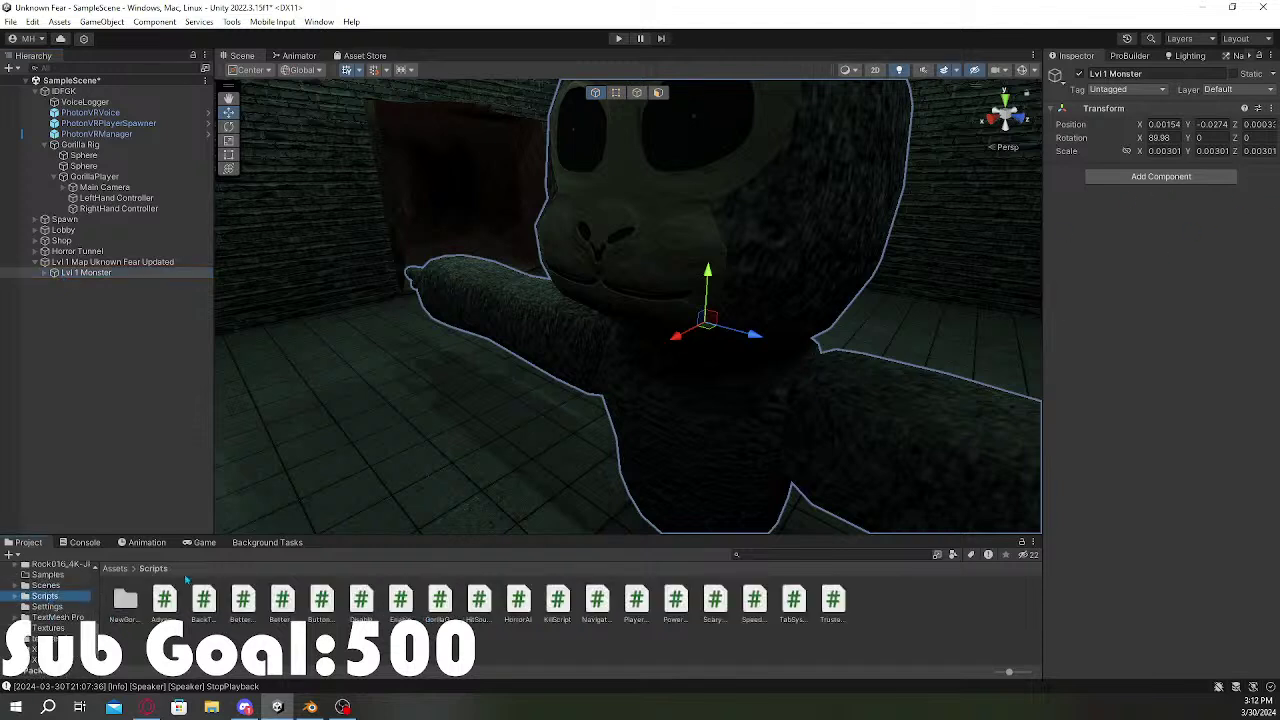
{"action": "left_click", "coordinate": [159, 598]}
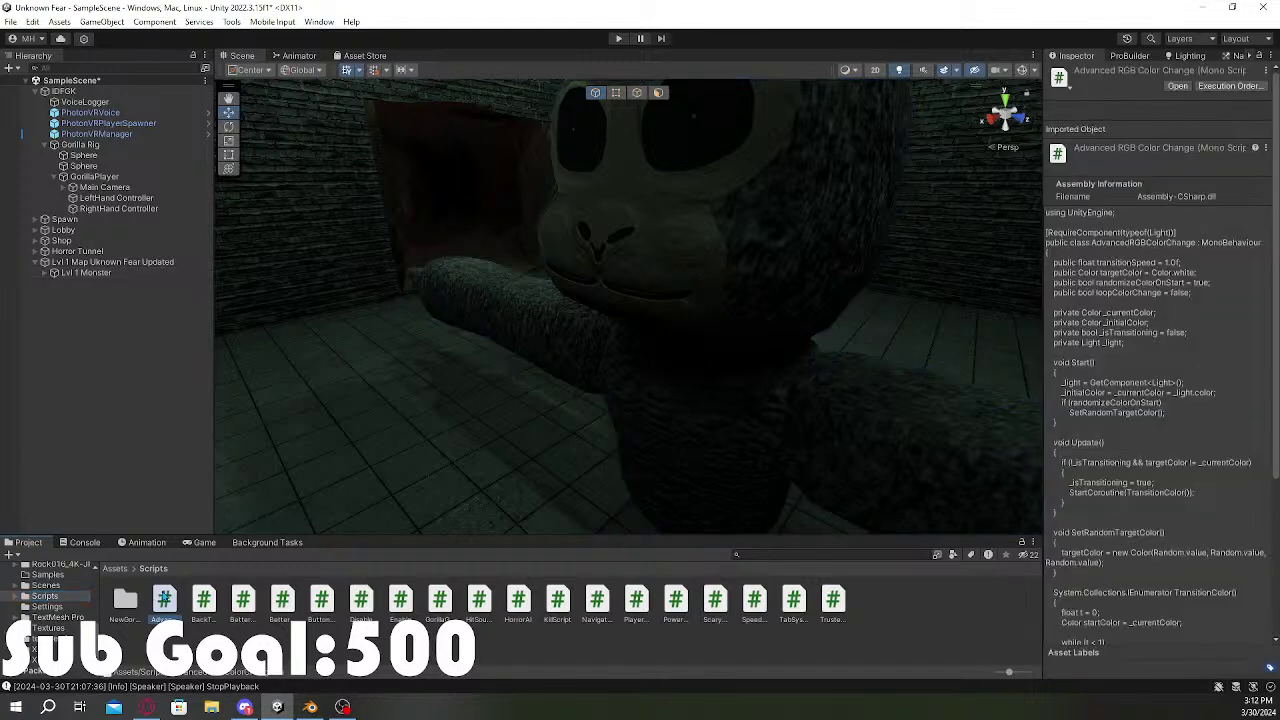
{"action": "key", "text": "ctrl+z"}
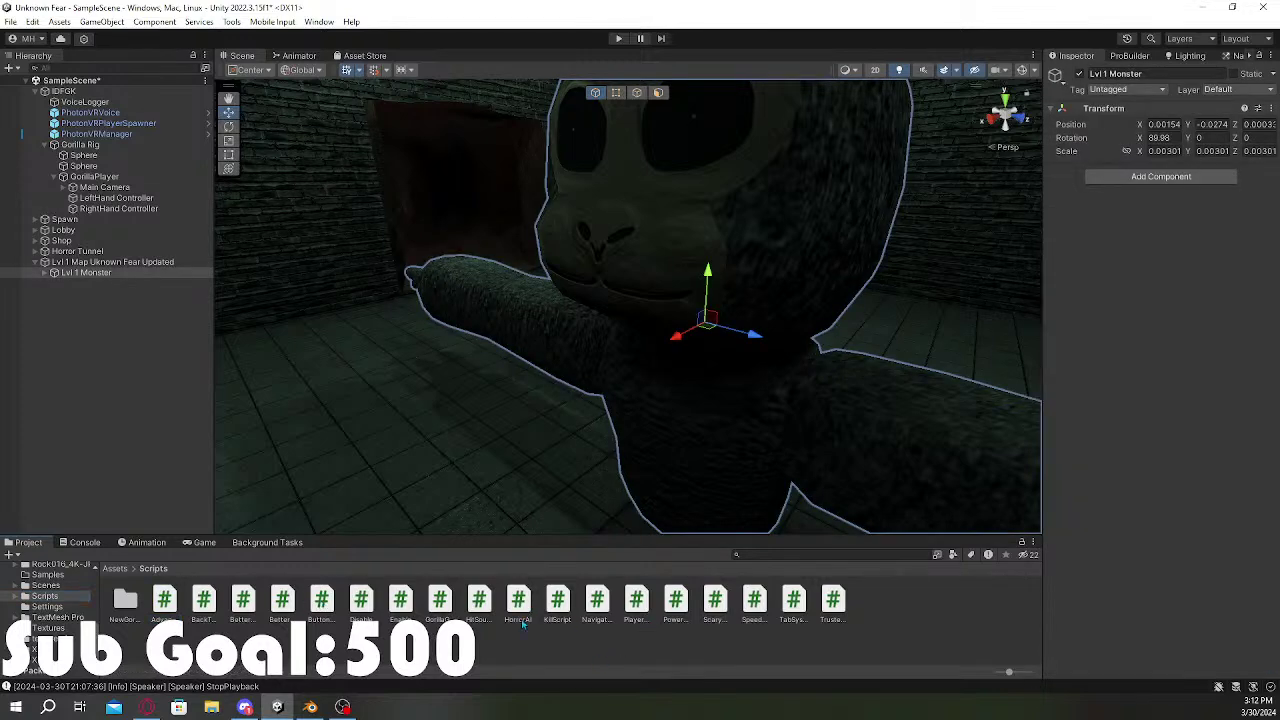
{"action": "left_click", "coordinate": [525, 660]}
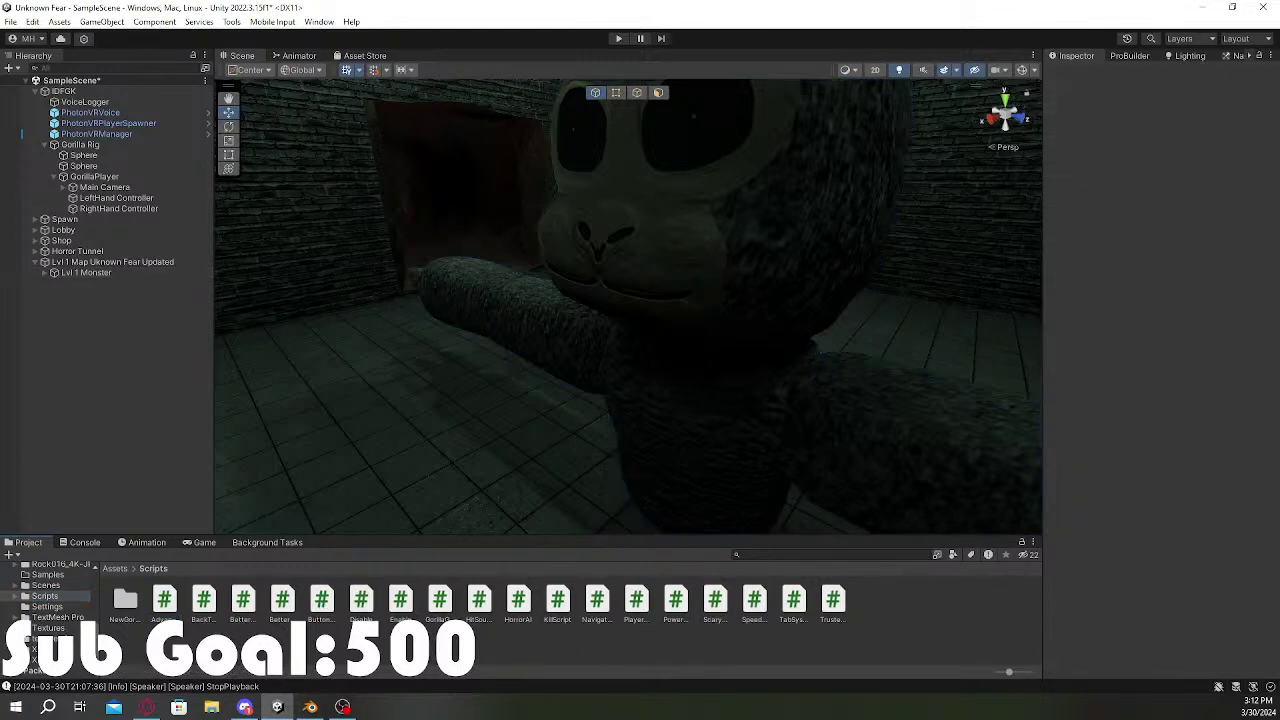
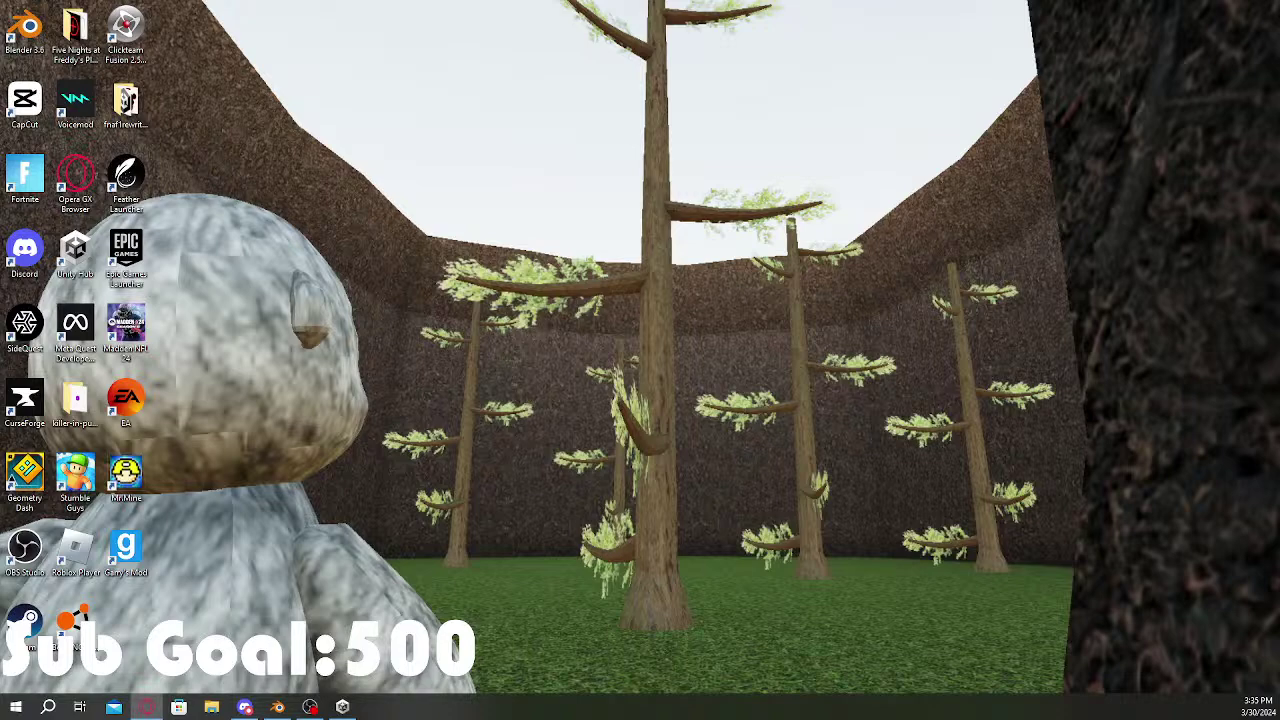
Step: Switch to the reopened Unity project, frame the whole map, and turn on lighting in the Scene view
{"action": "left_click", "coordinate": [278, 707]}
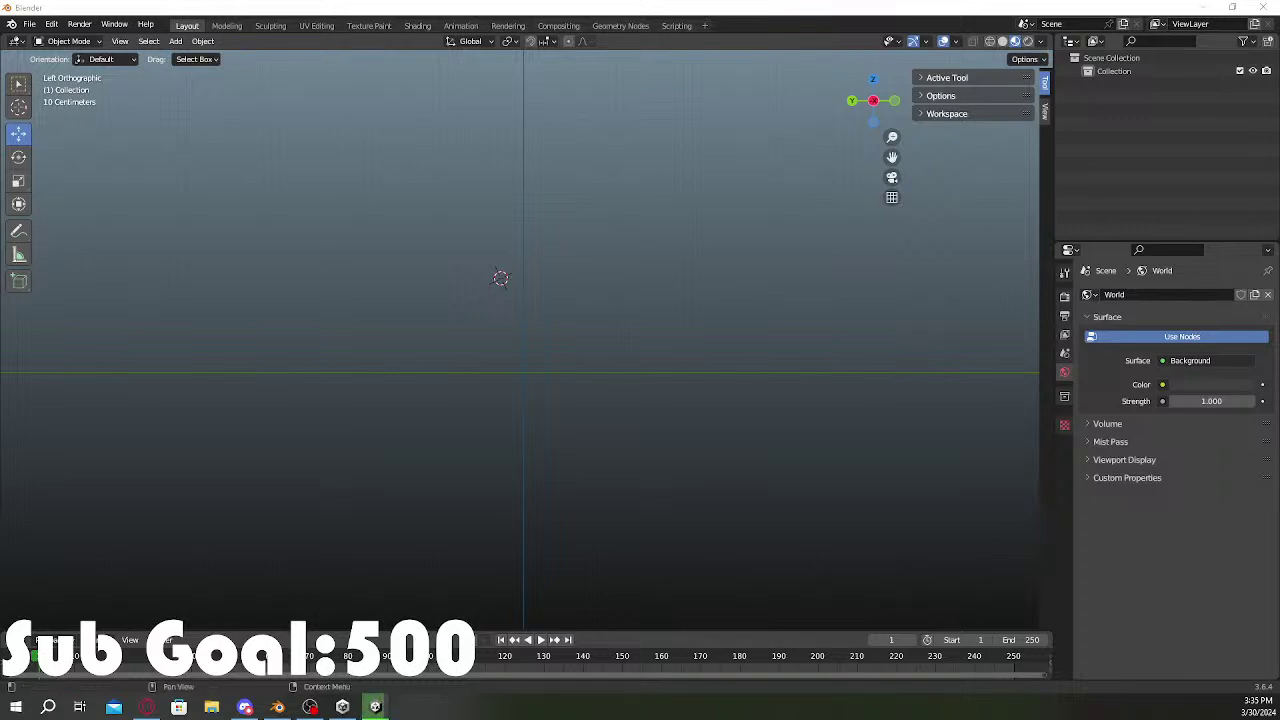
{"action": "left_click", "coordinate": [375, 707]}
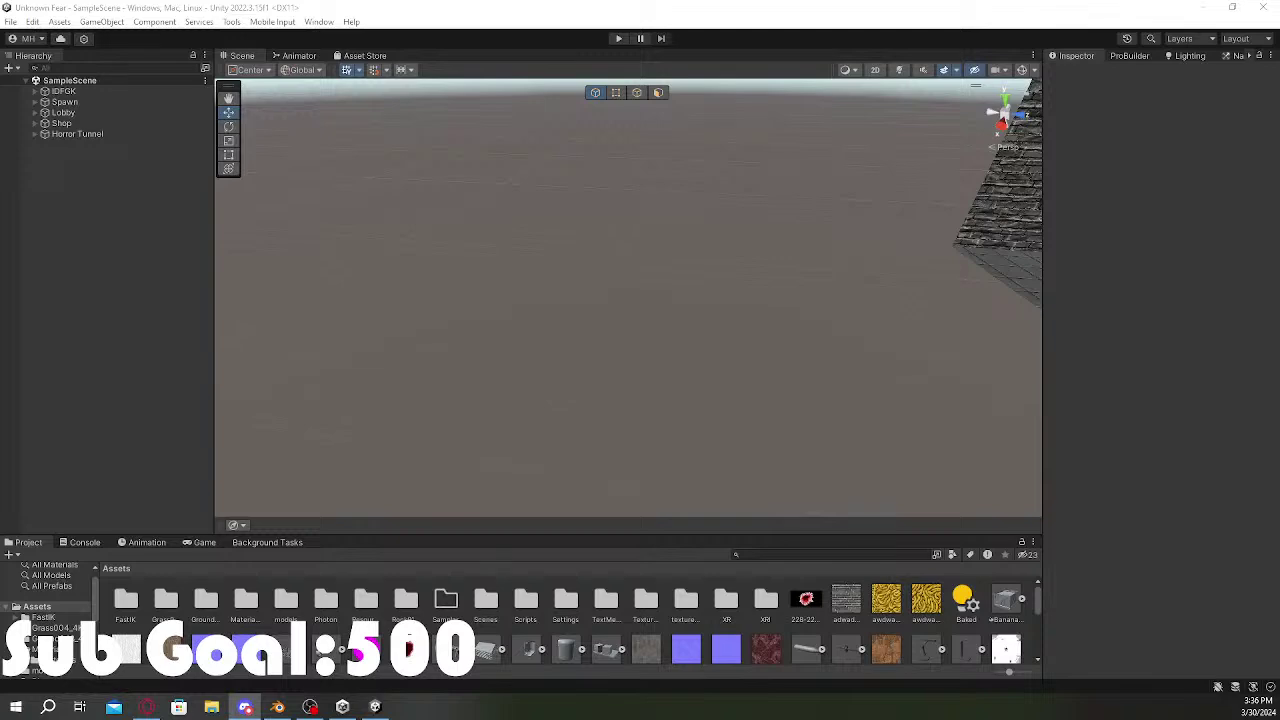
{"action": "left_click", "coordinate": [1204, 7]}
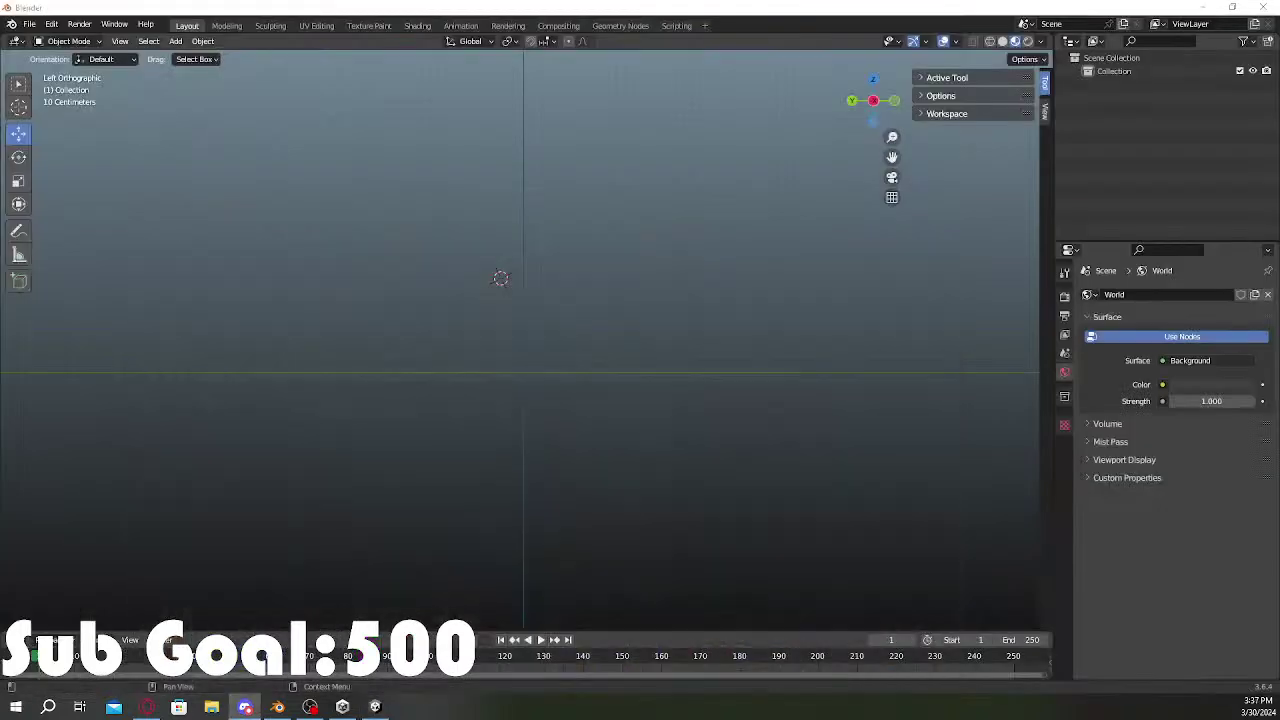
{"action": "left_click", "coordinate": [375, 707]}
{"action": "right_click_drag", "start_coordinate": [700, 335], "coordinate": [884, 314]}
{"action": "key", "text": "s"}
{"action": "left_click", "coordinate": [899, 69]}
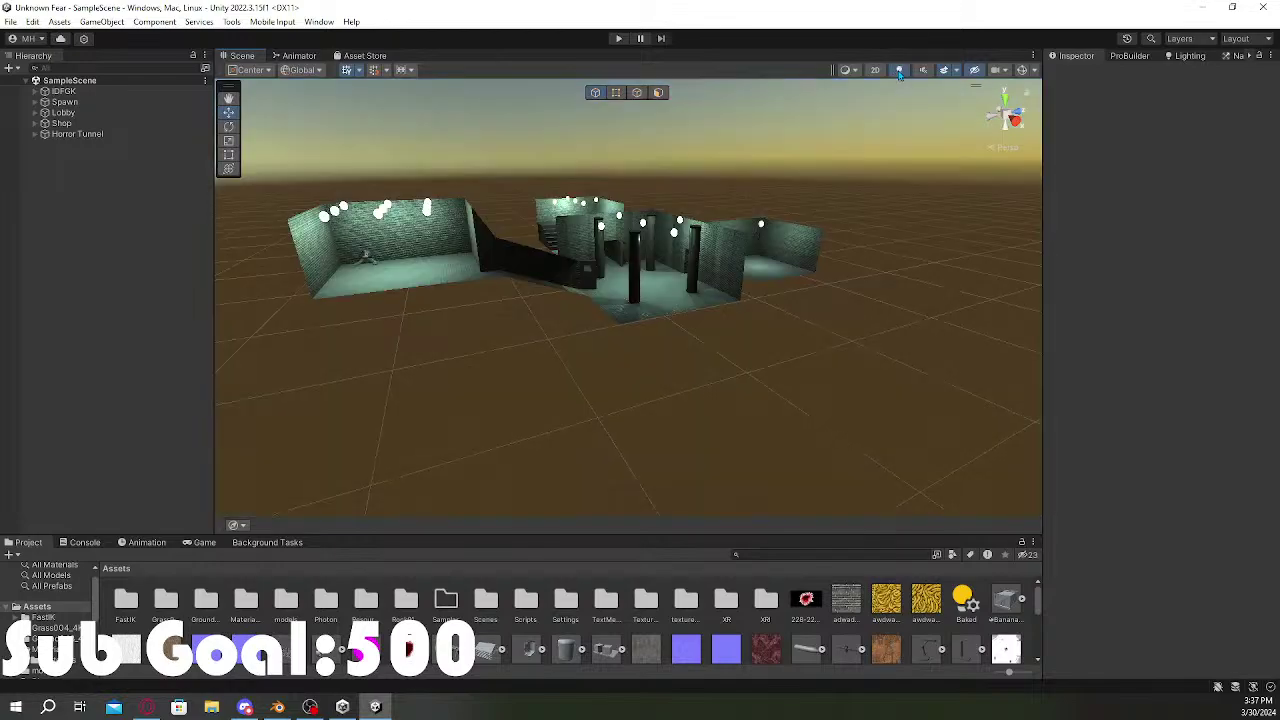
Step: Examine the map's rooms from a distance and look through the assets in the Assets root and Materials folder
{"action": "key", "text": "w"}
{"action": "right_click_drag", "start_coordinate": [857, 219], "coordinate": [784, 184]}
{"action": "key", "text": "s"}
{"action": "scroll", "coordinate": [784, 184], "scroll_direction": "down", "scroll_amount": 10}
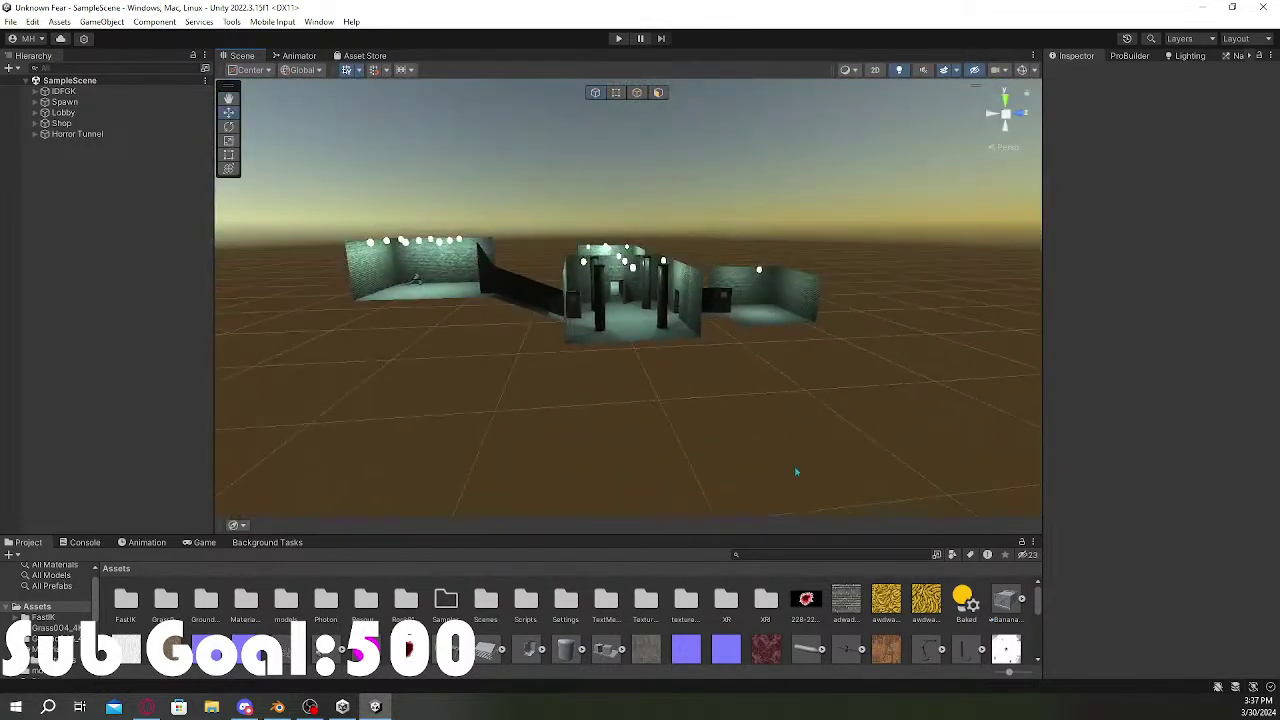
{"action": "scroll", "coordinate": [860, 614], "scroll_direction": "down", "scroll_amount": 5}
{"action": "scroll", "coordinate": [859, 616], "scroll_direction": "up", "scroll_amount": 5}
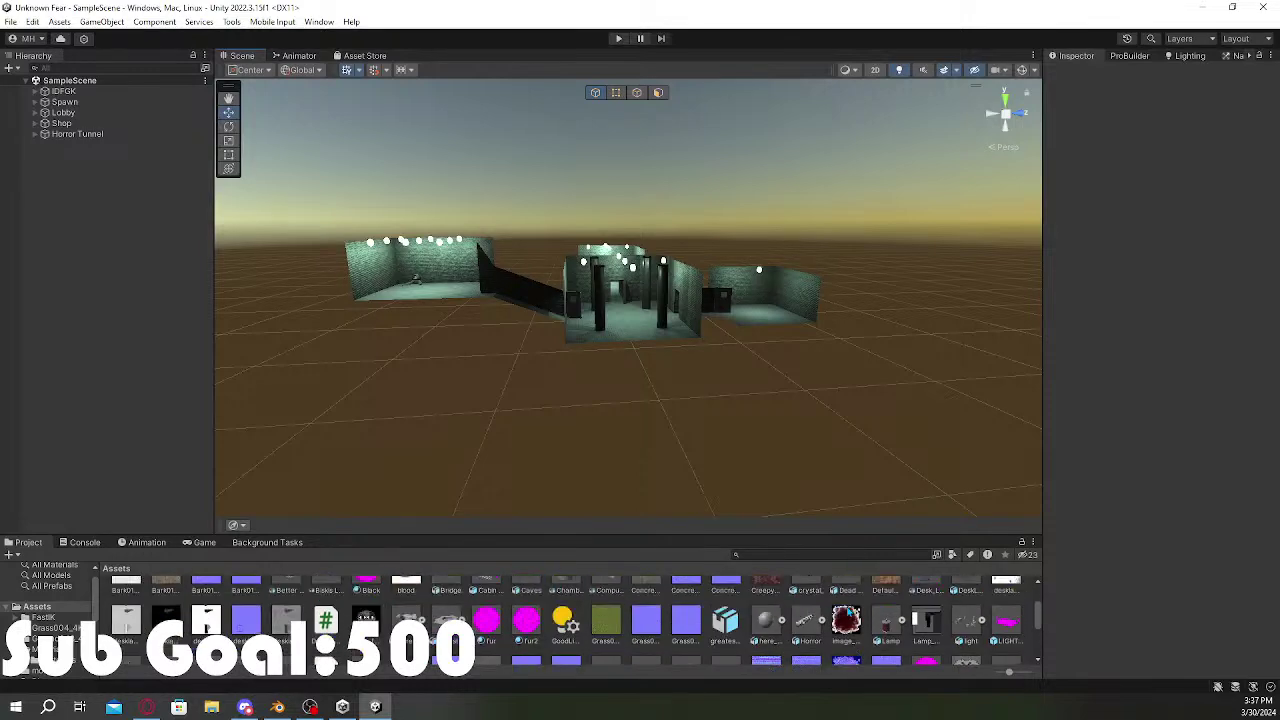
{"action": "scroll", "coordinate": [80, 612], "scroll_direction": "down", "scroll_amount": 2}
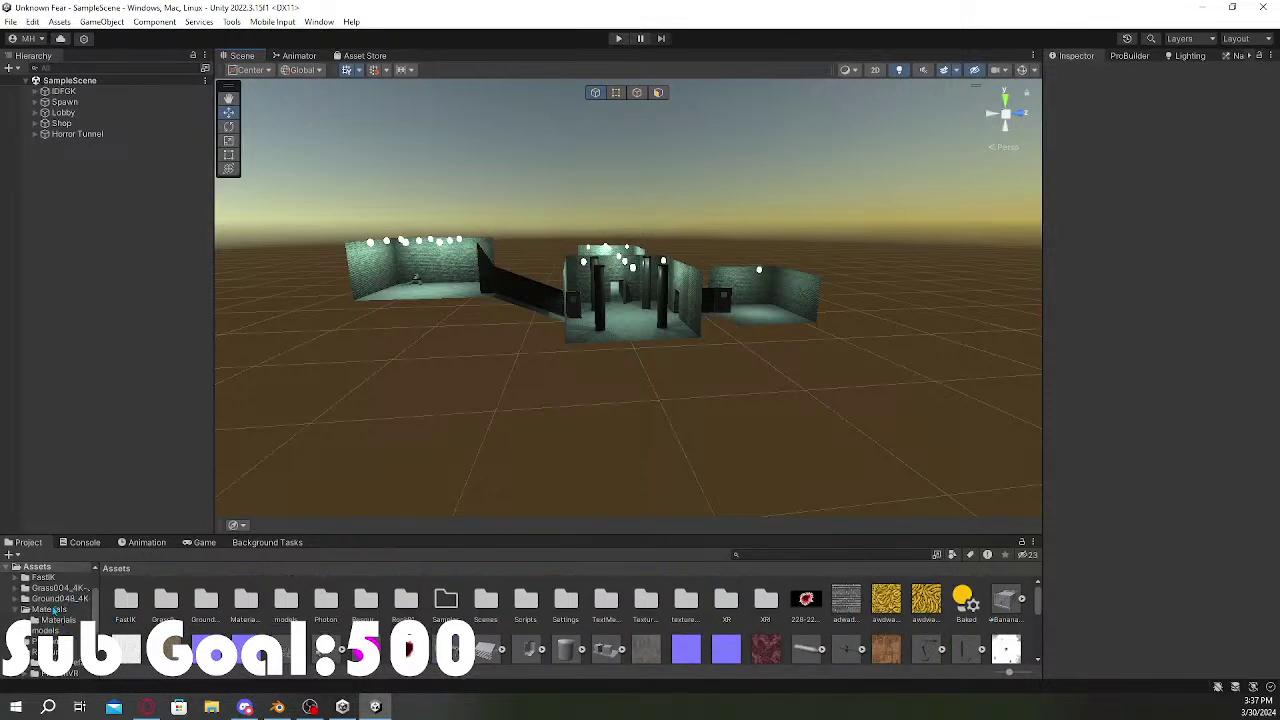
{"action": "left_click", "coordinate": [55, 609]}
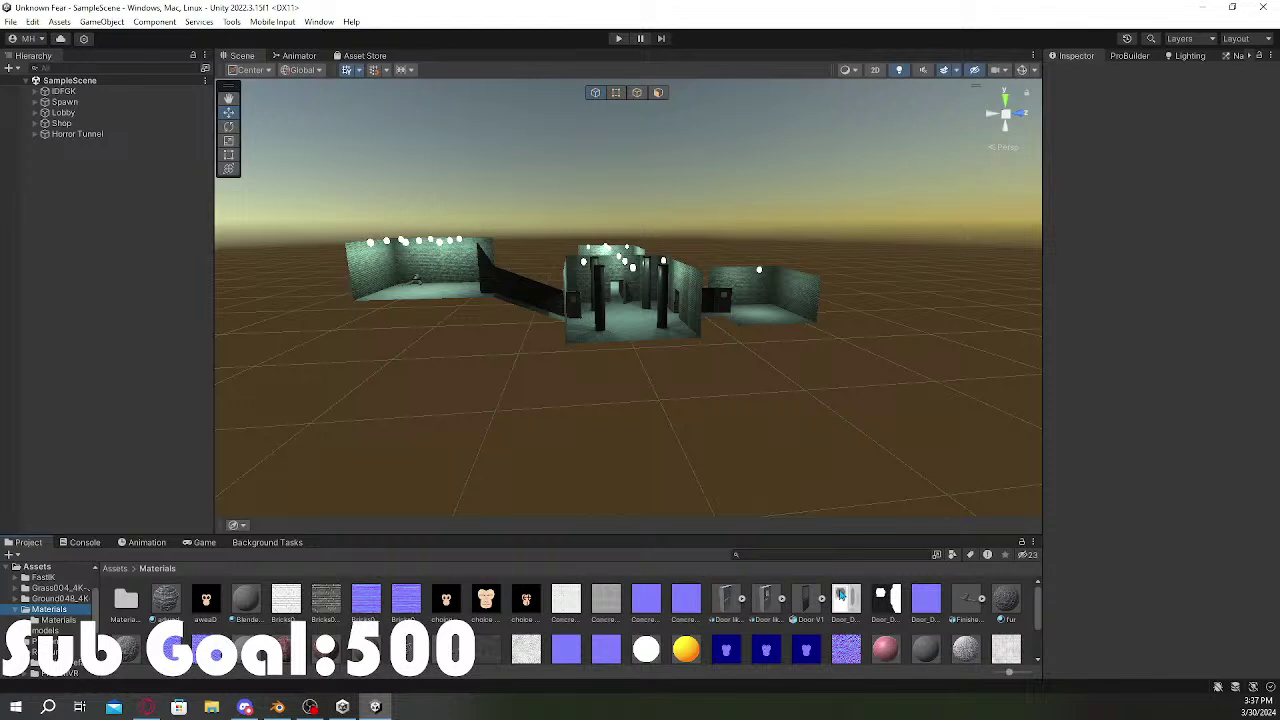
{"action": "scroll", "coordinate": [680, 637], "scroll_direction": "down", "scroll_amount": 1}
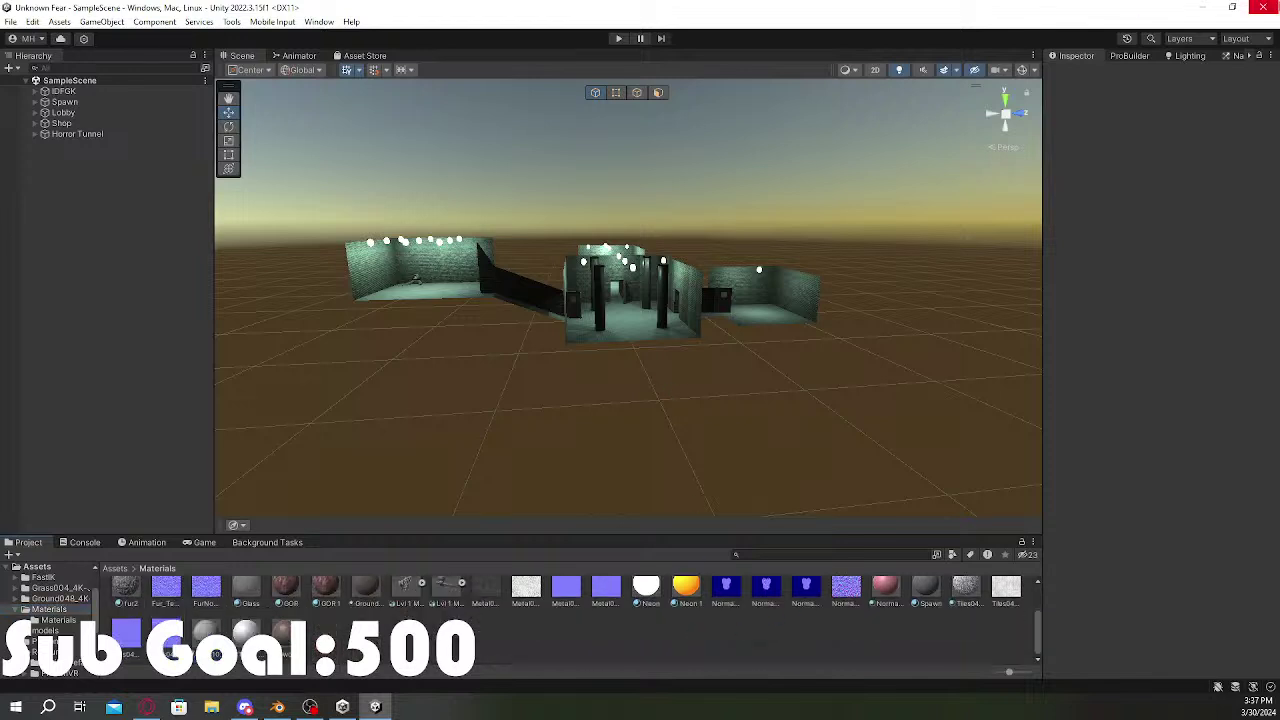
Step: Switch to the browser and view the YouTube channel's live subscriber analytics
{"action": "left_click", "coordinate": [1203, 7]}
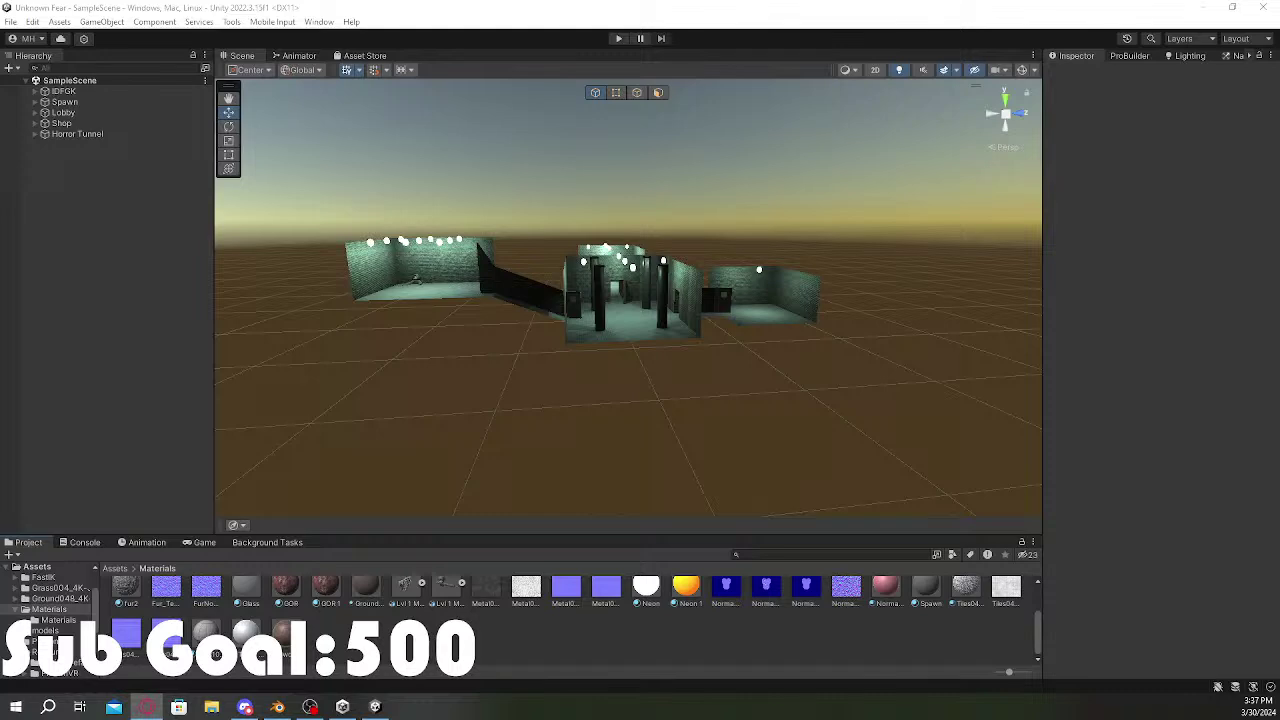
{"action": "left_click_drag", "start_coordinate": [1278, 385], "coordinate": [643, 4]}
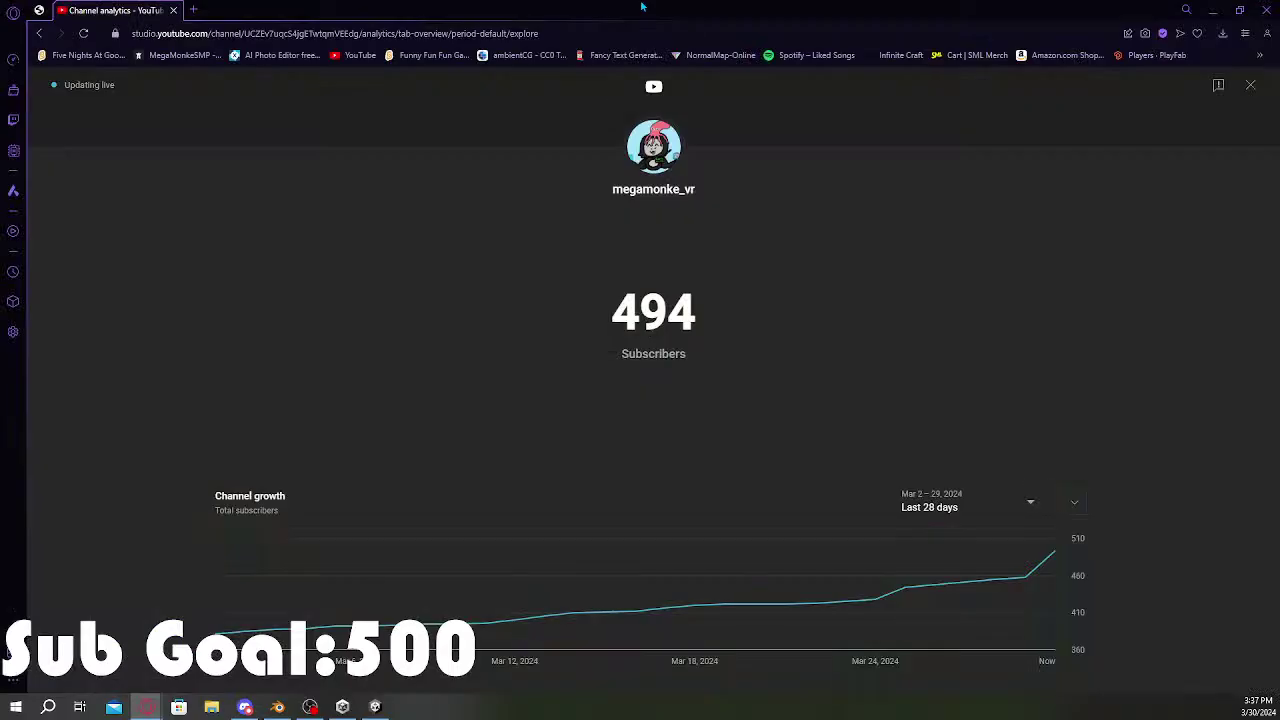